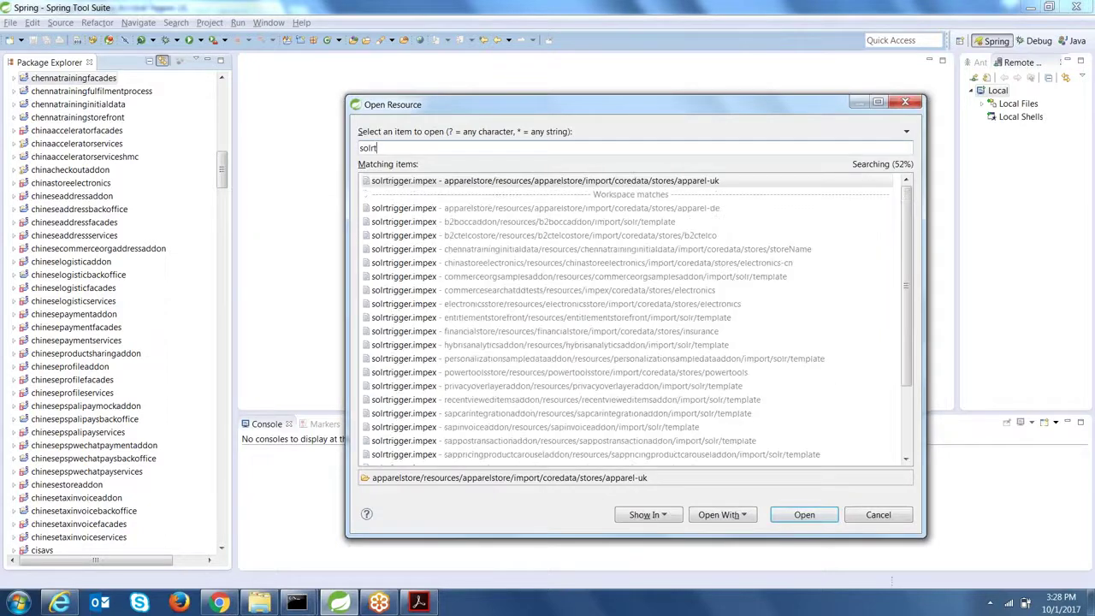
Open the solrtrigger.impex and solr.impex files from the apparelstore coredata/stores/apparel-uk folder.
{"action": "key", "text": "Return"}
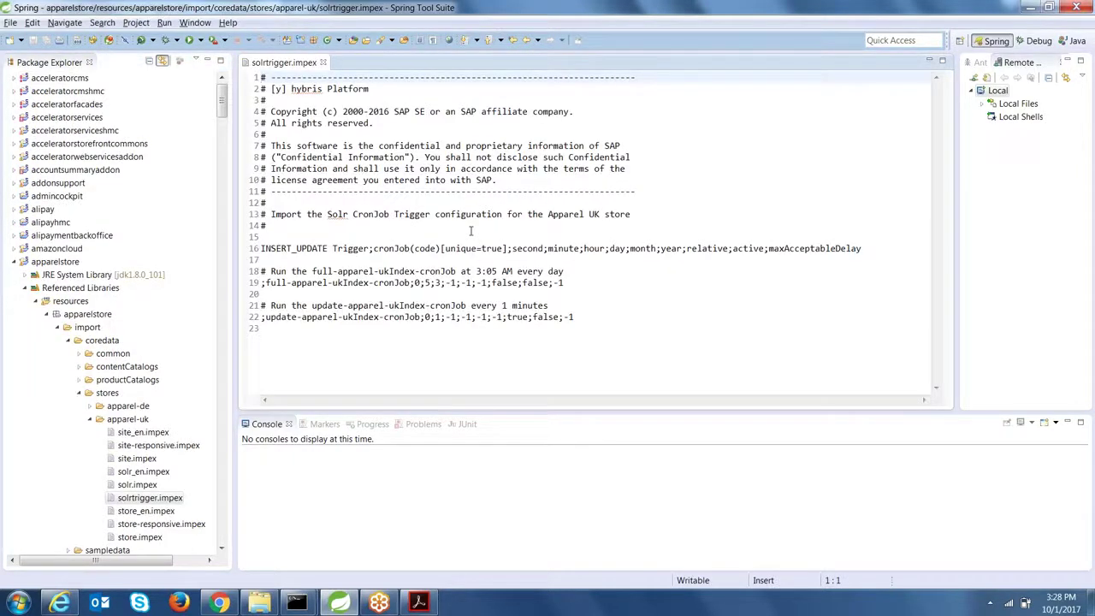
{"action": "key", "text": "ctrl+shift+r"}
{"action": "type", "text": "solr"}
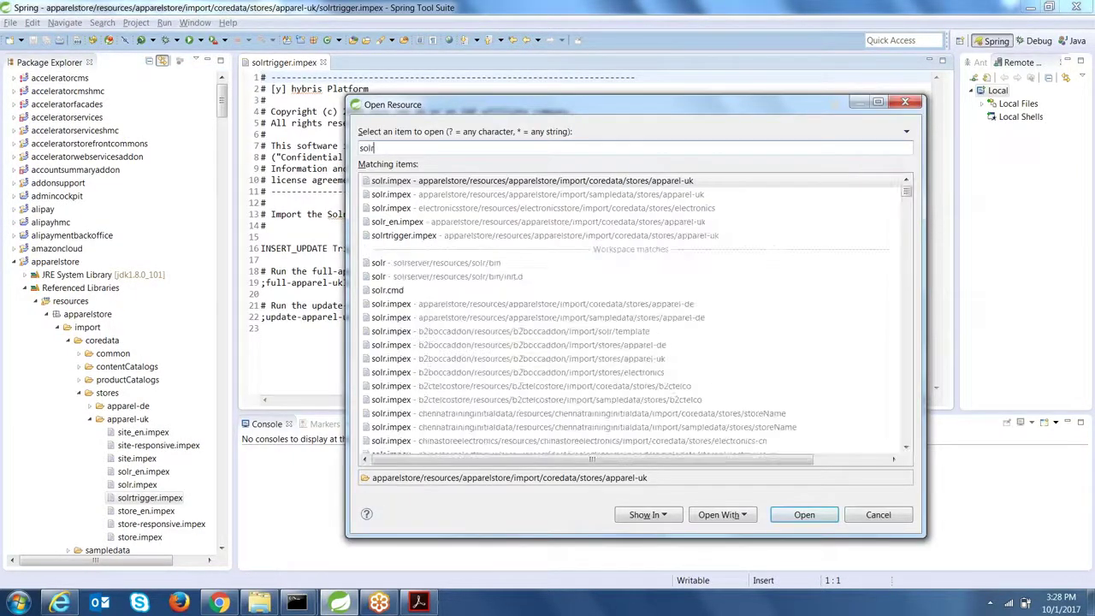
{"action": "key", "text": "Return"}
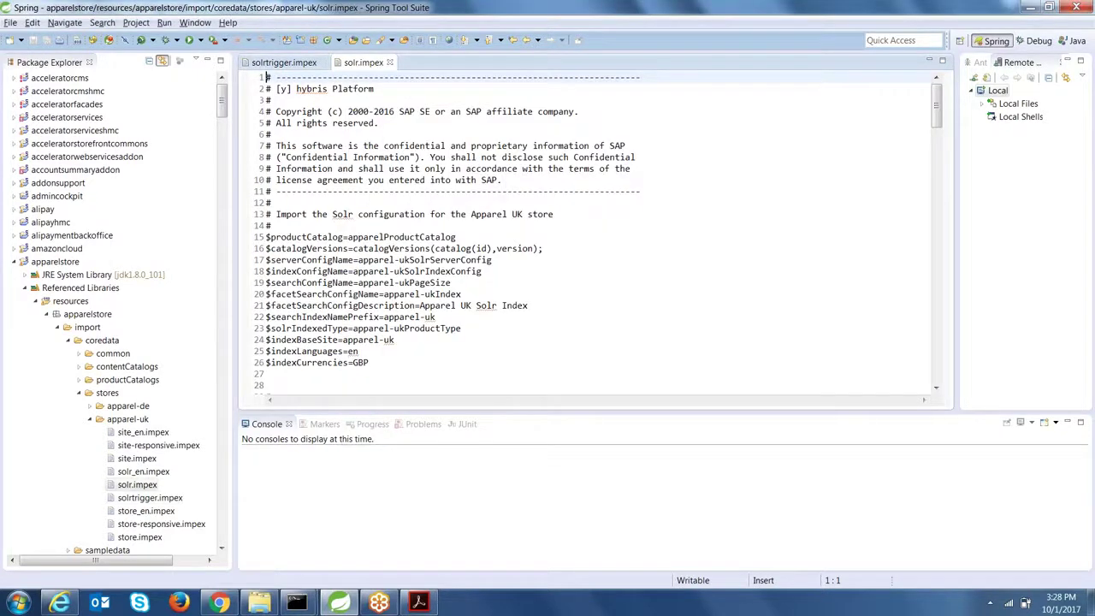
Maximize the solr.impex editor and examine the Solr server configuration's mode and endpoint URL entries.
{"action": "double_click", "coordinate": [363, 63]}
{"action": "left_click_drag", "start_coordinate": [1065, 180], "coordinate": [1073, 207]}
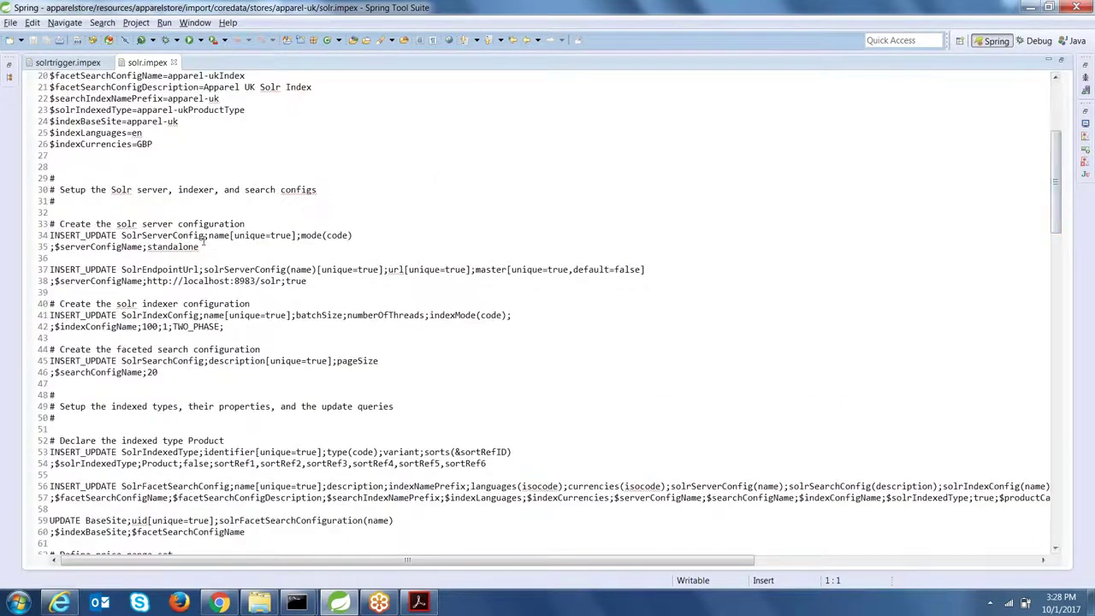
{"action": "left_click_drag", "start_coordinate": [168, 283], "coordinate": [256, 282]}
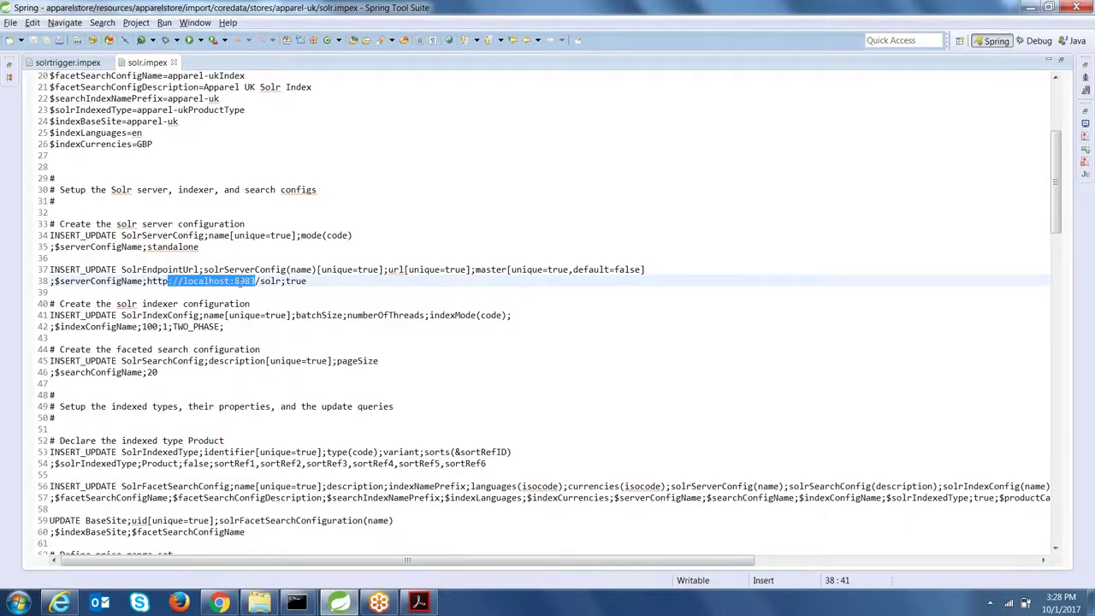
{"action": "left_click_drag", "start_coordinate": [306, 283], "coordinate": [194, 282]}
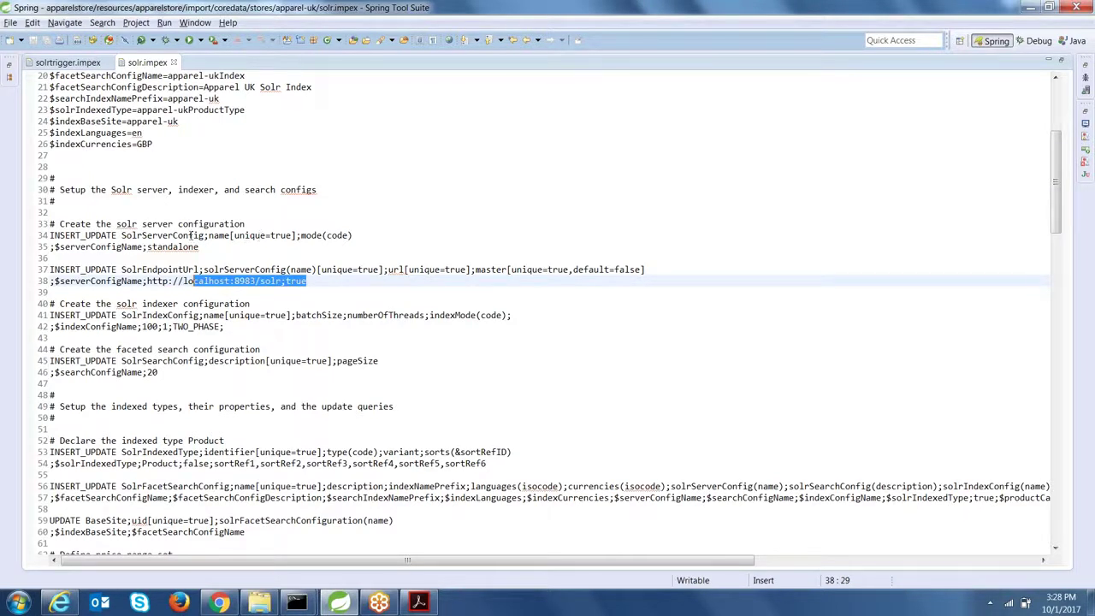
{"action": "left_click_drag", "start_coordinate": [358, 236], "coordinate": [301, 236]}
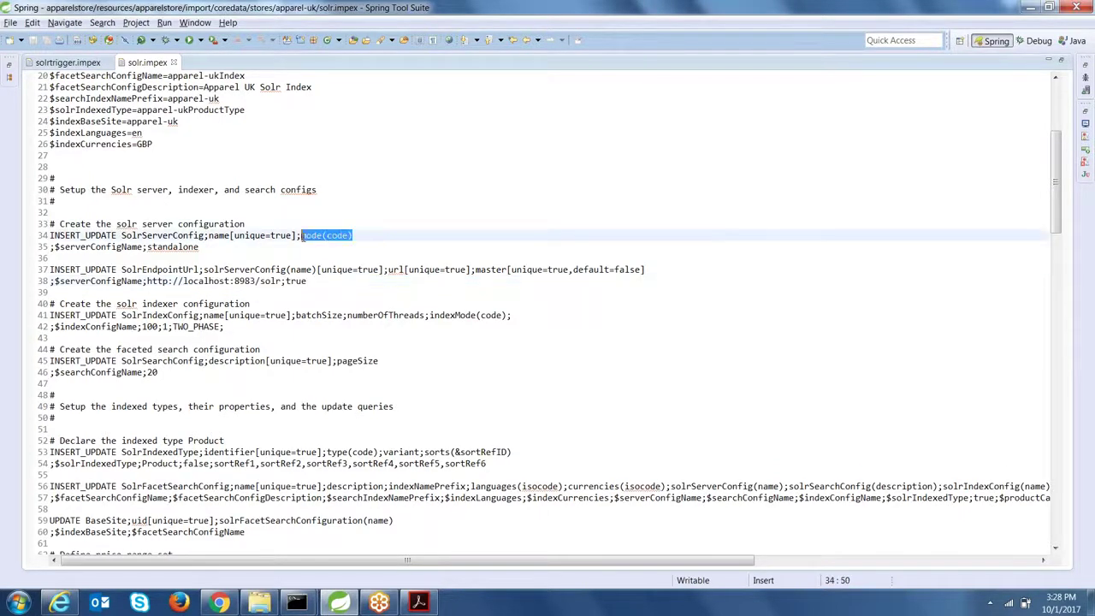
{"action": "double_click", "coordinate": [195, 247]}
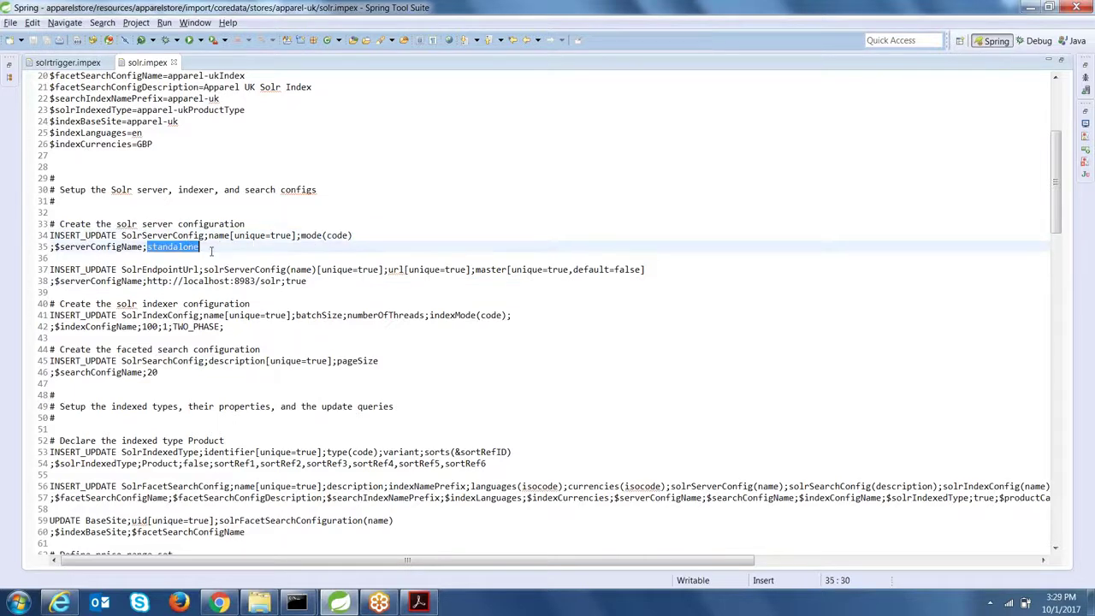
{"action": "left_click", "coordinate": [177, 246]}
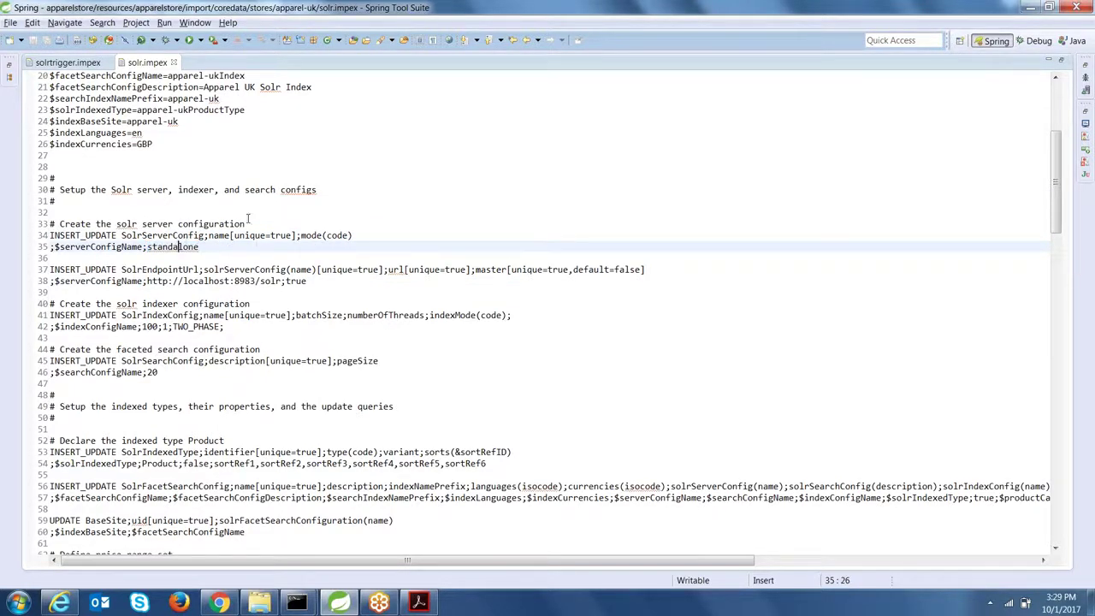
{"action": "double_click", "coordinate": [170, 247]}
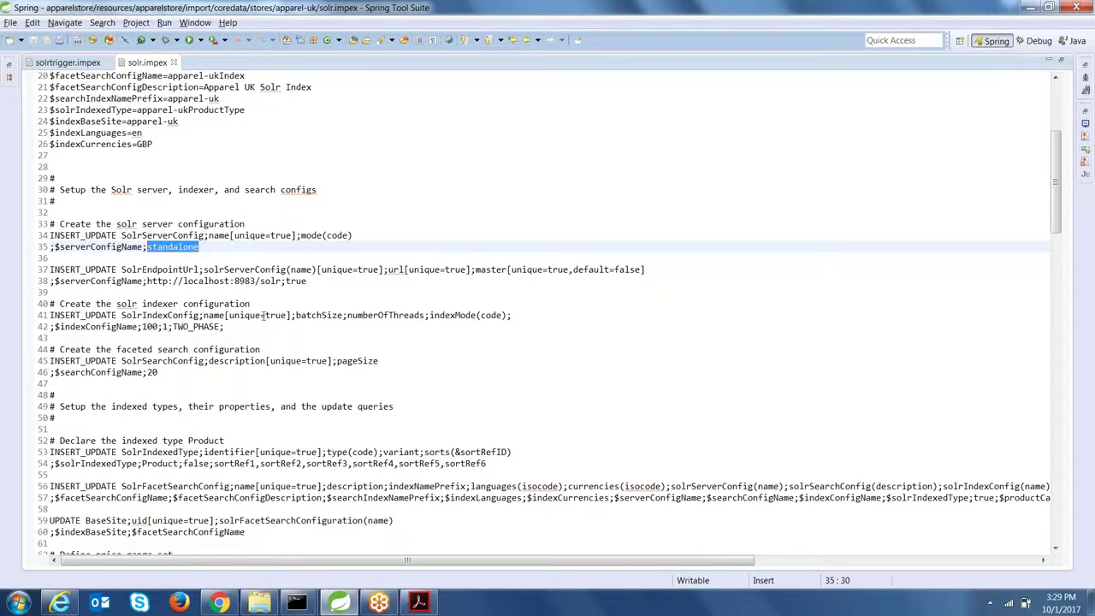
Examine the batchSize and numberOfThreads settings with their values in the SolrIndexConfig block of solr.impex.
{"action": "left_click", "coordinate": [306, 315]}
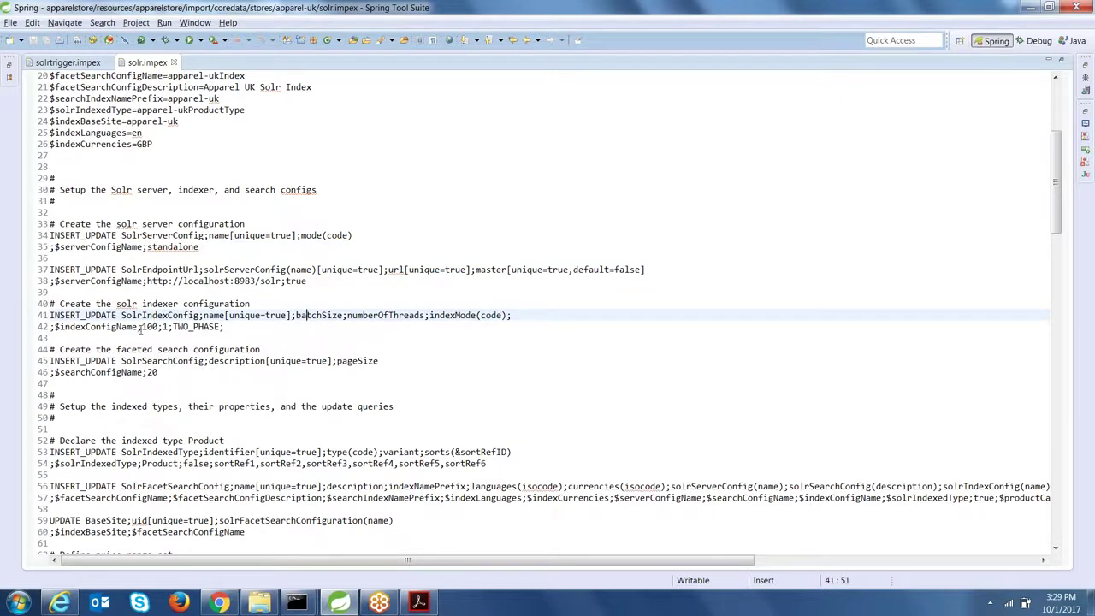
{"action": "left_click", "coordinate": [394, 315]}
{"action": "double_click", "coordinate": [323, 315]}
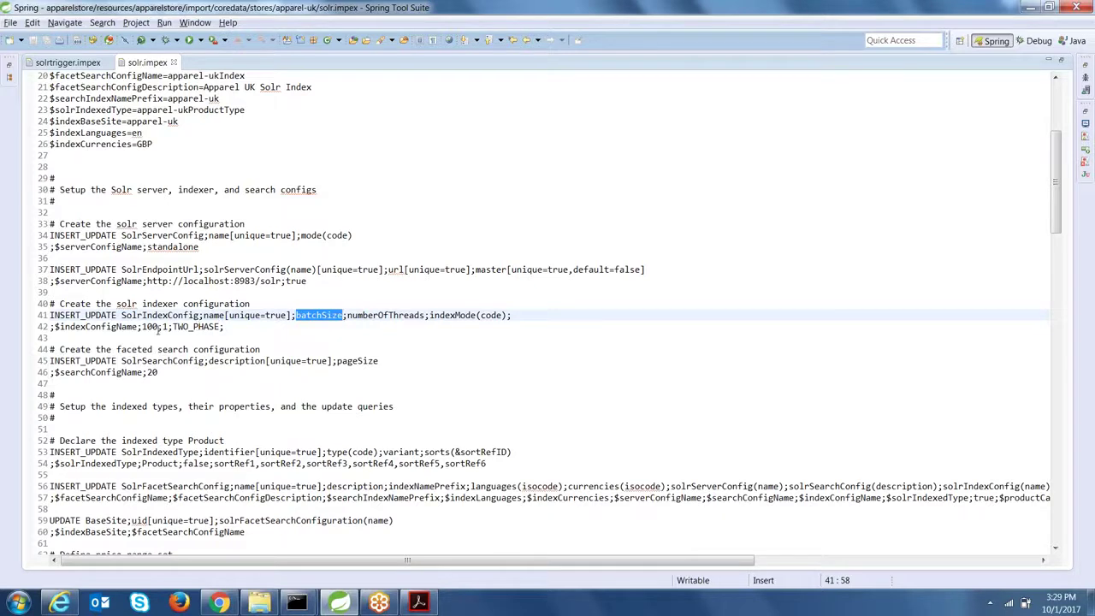
{"action": "double_click", "coordinate": [384, 315]}
{"action": "double_click", "coordinate": [166, 326]}
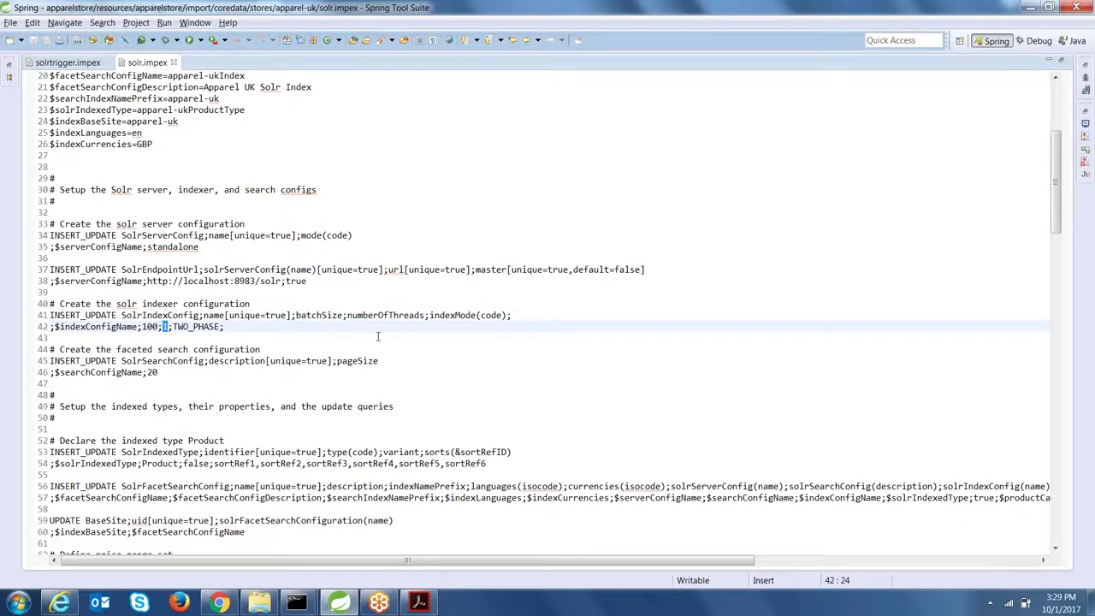
{"action": "left_click", "coordinate": [169, 327]}
{"action": "double_click", "coordinate": [167, 327]}
{"action": "double_click", "coordinate": [391, 315]}
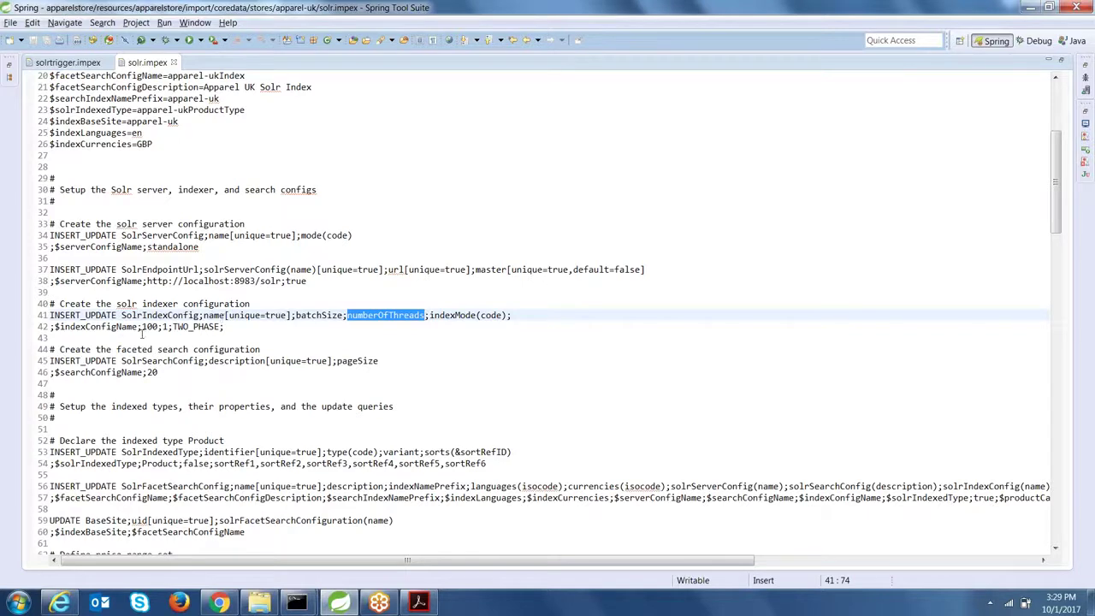
{"action": "left_click", "coordinate": [169, 327]}
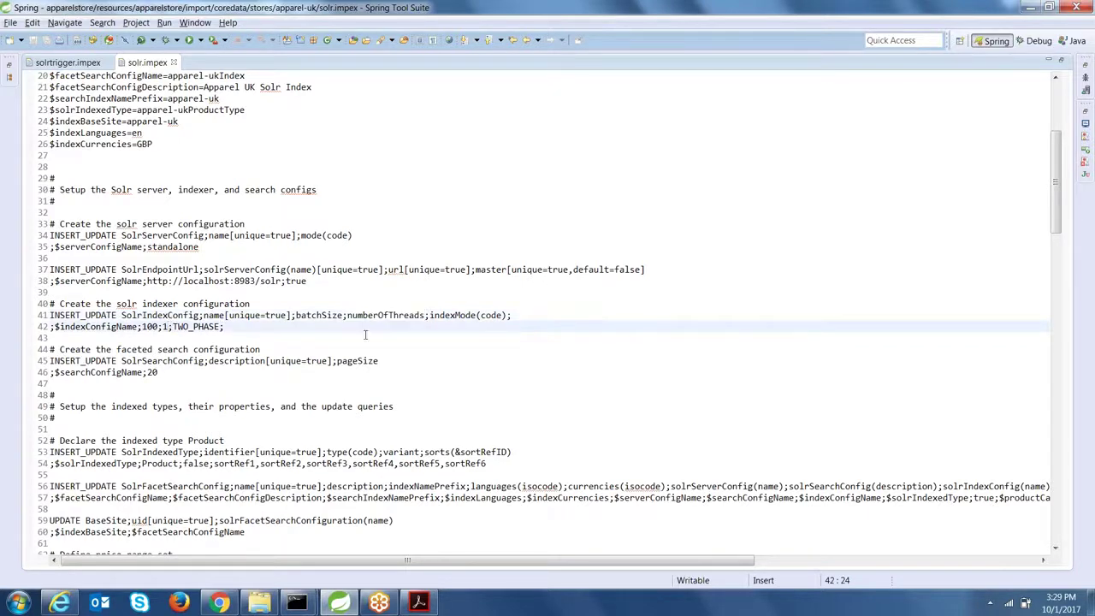
Examine the indexMode setting and its value in the SolrIndexConfig block of solr.impex.
{"action": "double_click", "coordinate": [455, 315]}
{"action": "left_click", "coordinate": [515, 315]}
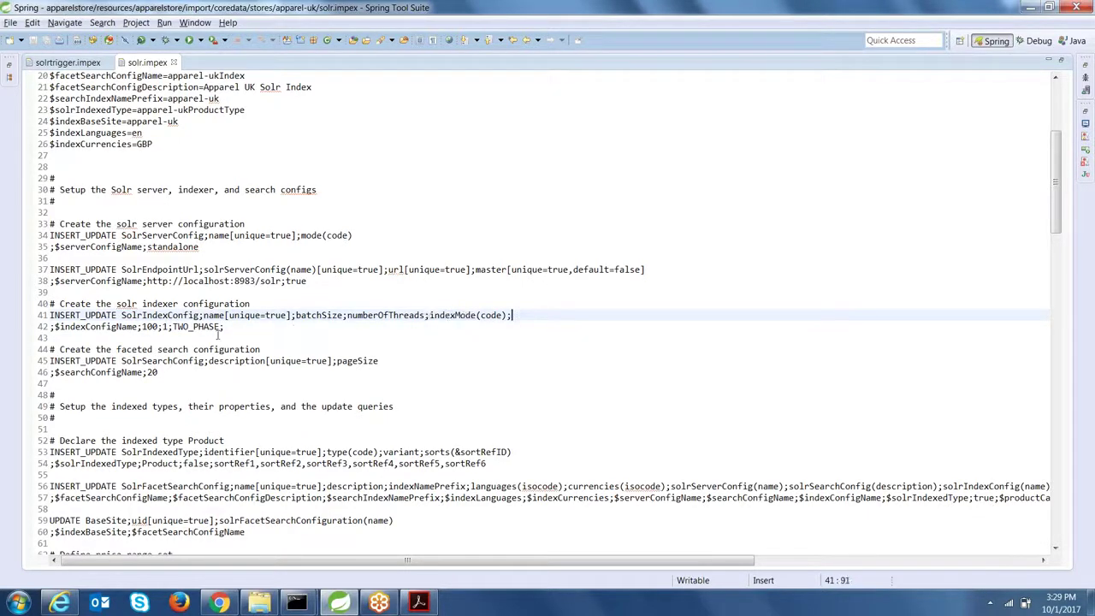
{"action": "left_click_drag", "start_coordinate": [168, 317], "coordinate": [253, 323]}
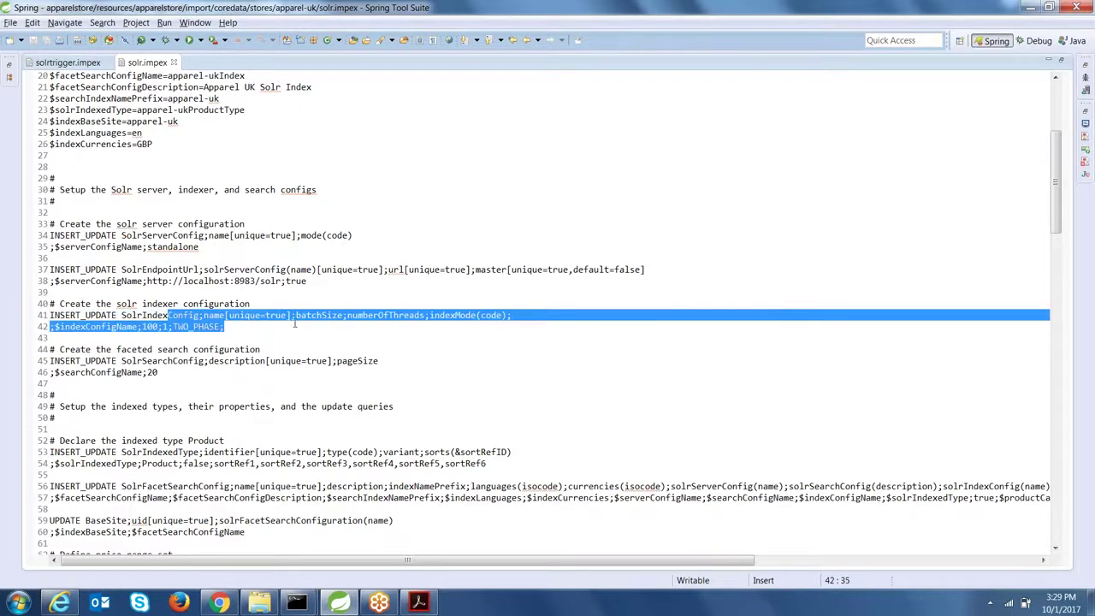
{"action": "left_click", "coordinate": [290, 323]}
{"action": "left_click_drag", "start_coordinate": [172, 326], "coordinate": [227, 325]}
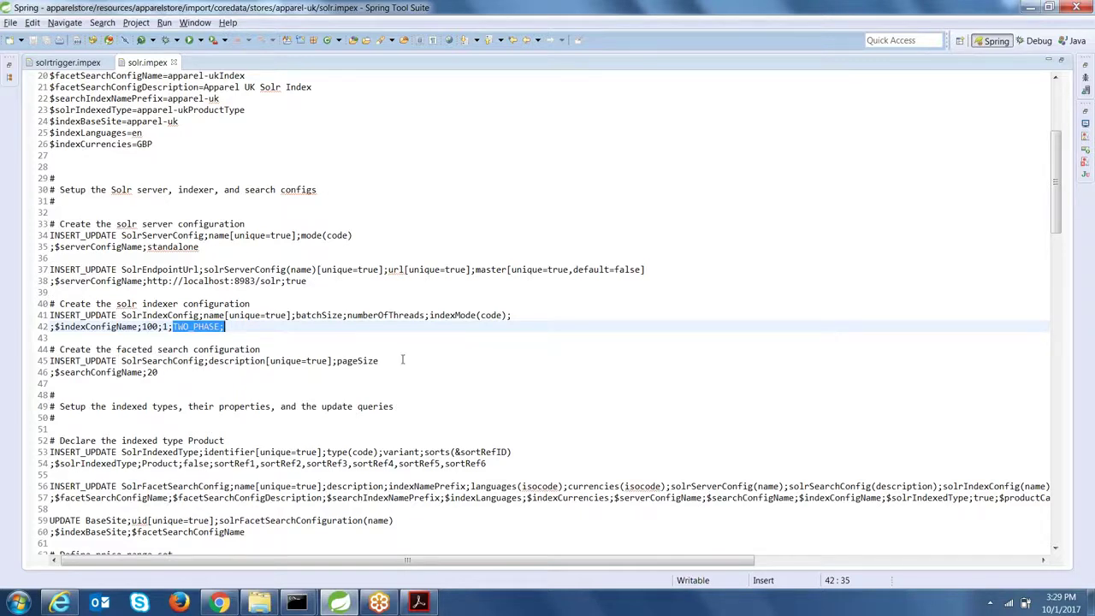
{"action": "left_click", "coordinate": [390, 324]}
{"action": "left_click", "coordinate": [197, 326]}
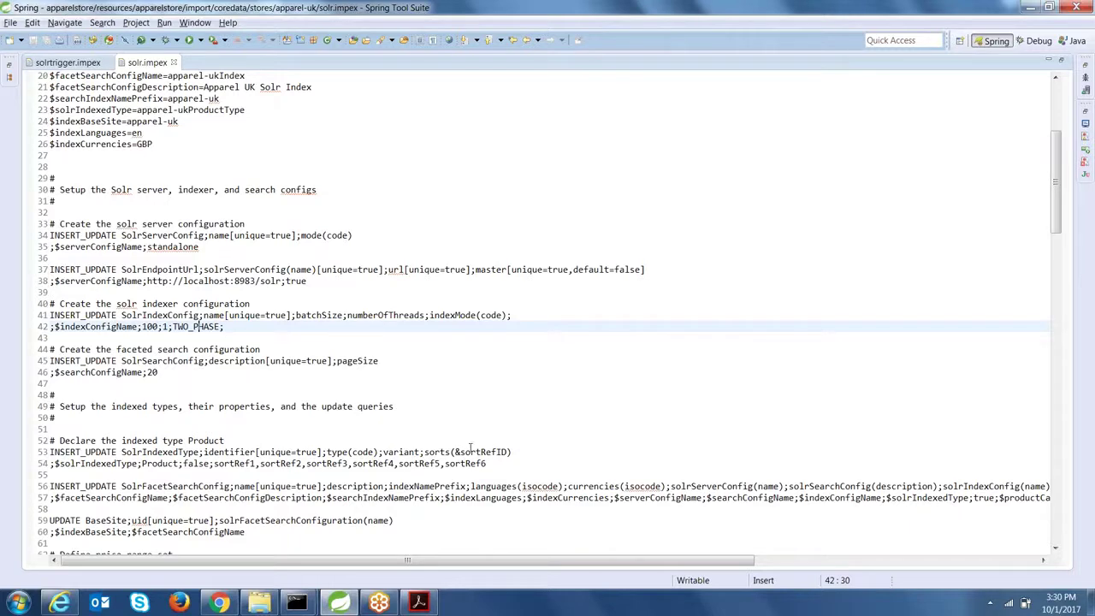
Switch to 26-Hybris-Solr.pdf in Acrobat Reader and read the descriptions of Solr_en.impex and Solrtrigger.impex.
{"action": "left_click", "coordinate": [418, 602]}
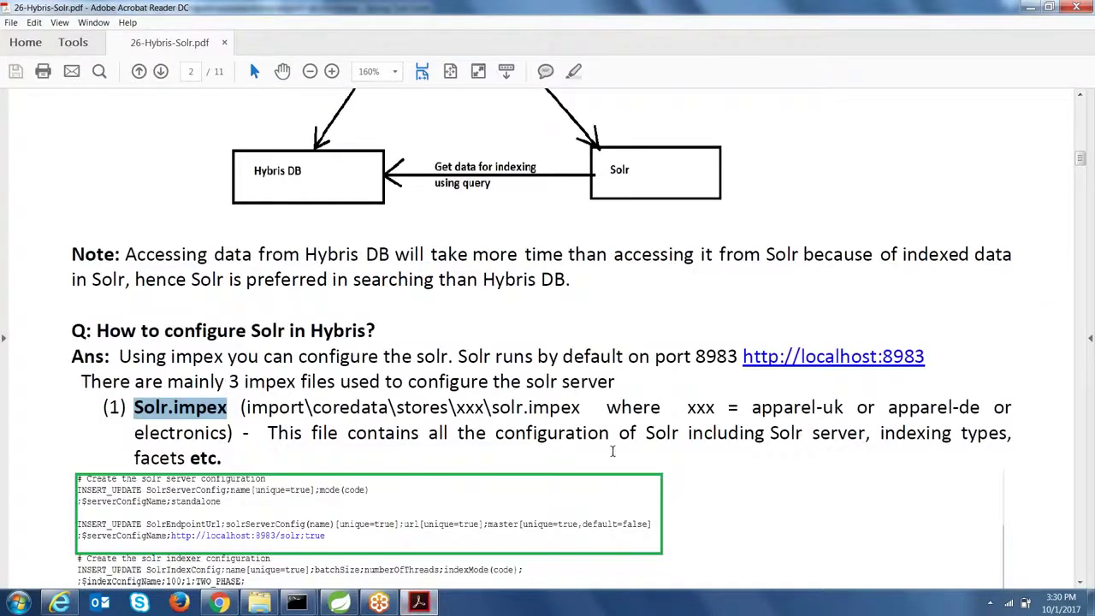
{"action": "scroll", "coordinate": [612, 451], "scroll_direction": "down", "scroll_amount": 5}
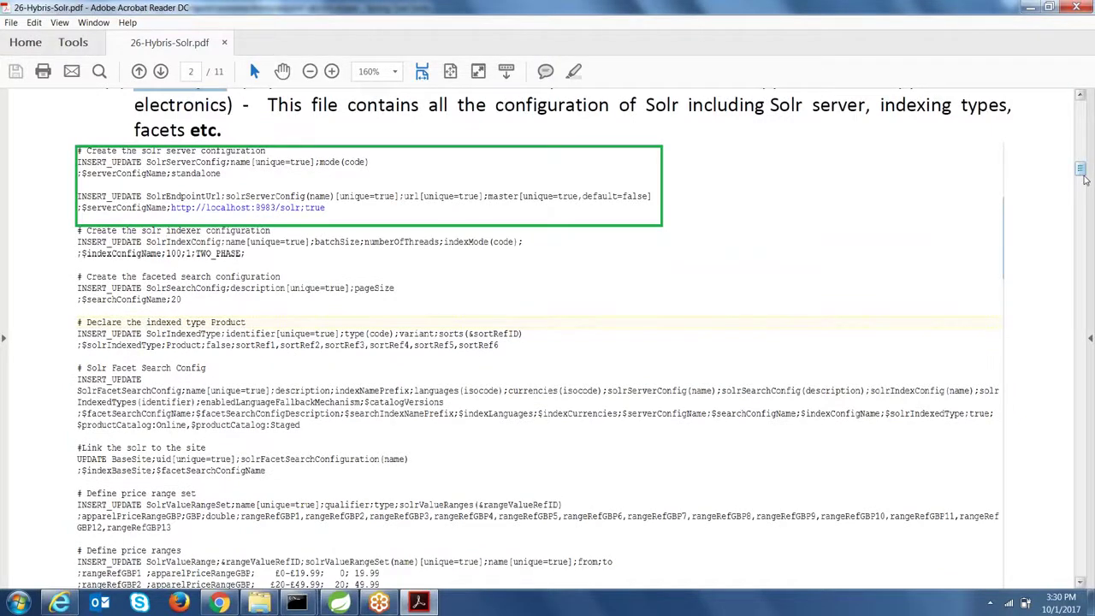
{"action": "scroll", "coordinate": [1085, 179], "scroll_direction": "down", "scroll_amount": 7}
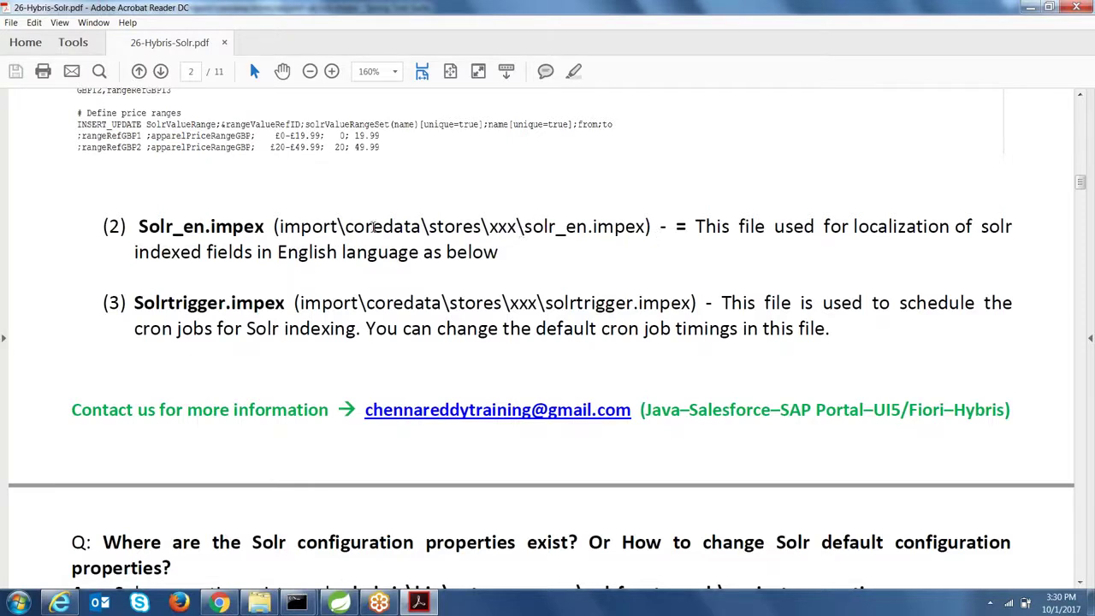
{"action": "left_click_drag", "start_coordinate": [347, 226], "coordinate": [523, 228]}
{"action": "left_click", "coordinate": [420, 246]}
{"action": "left_click_drag", "start_coordinate": [141, 303], "coordinate": [285, 303]}
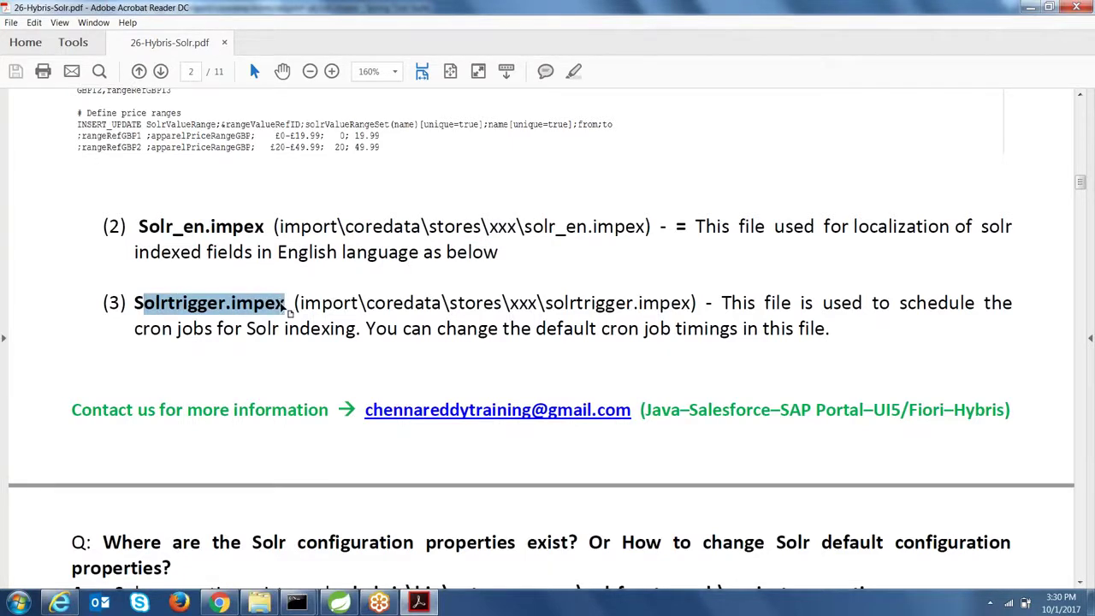
{"action": "left_click_drag", "start_coordinate": [723, 303], "coordinate": [781, 338]}
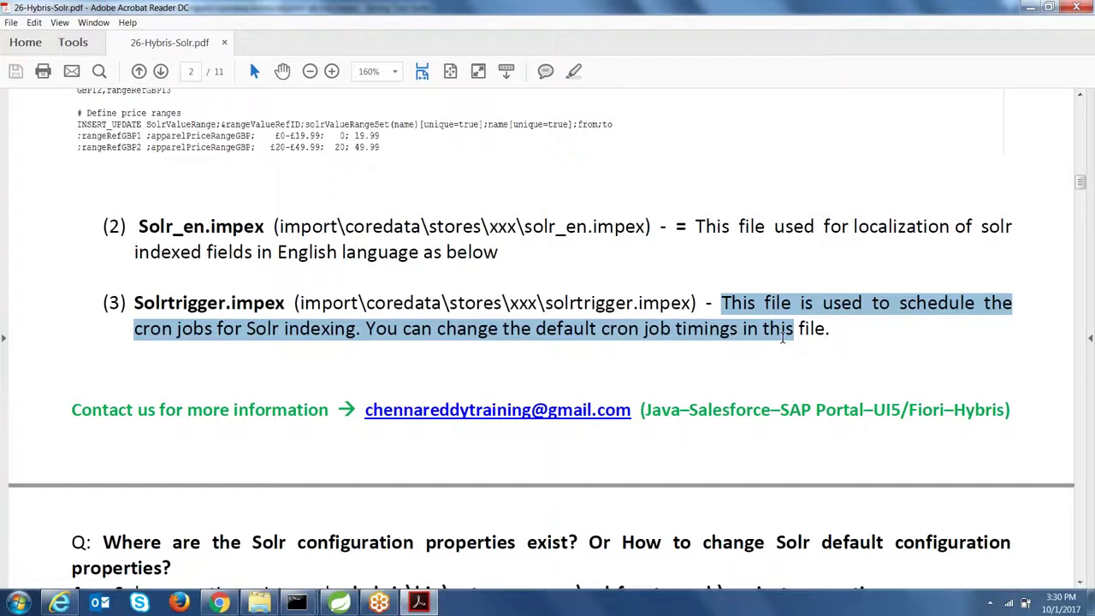
{"action": "left_click", "coordinate": [386, 330]}
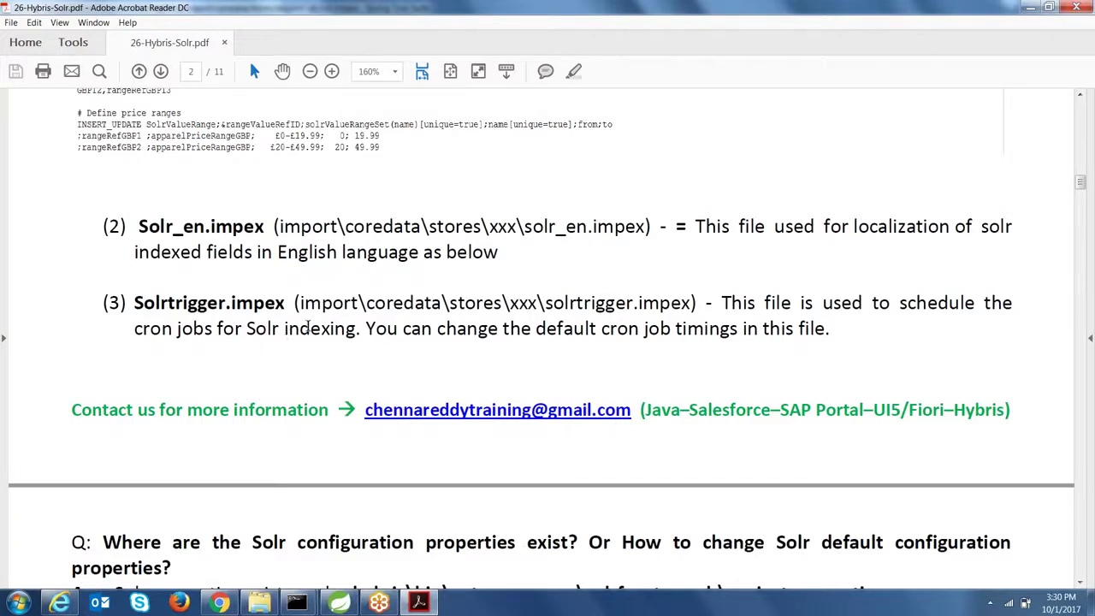
{"action": "double_click", "coordinate": [333, 329]}
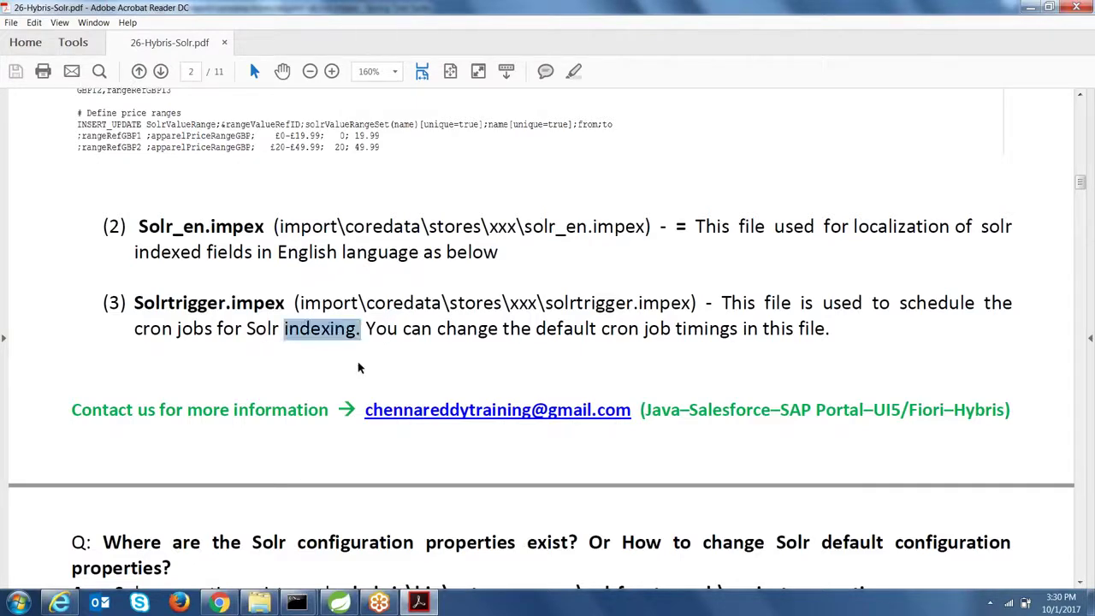
Switch back to Spring Tool Suite and examine the full and update index cron job triggers in solrtrigger.impex.
{"action": "left_click", "coordinate": [339, 603]}
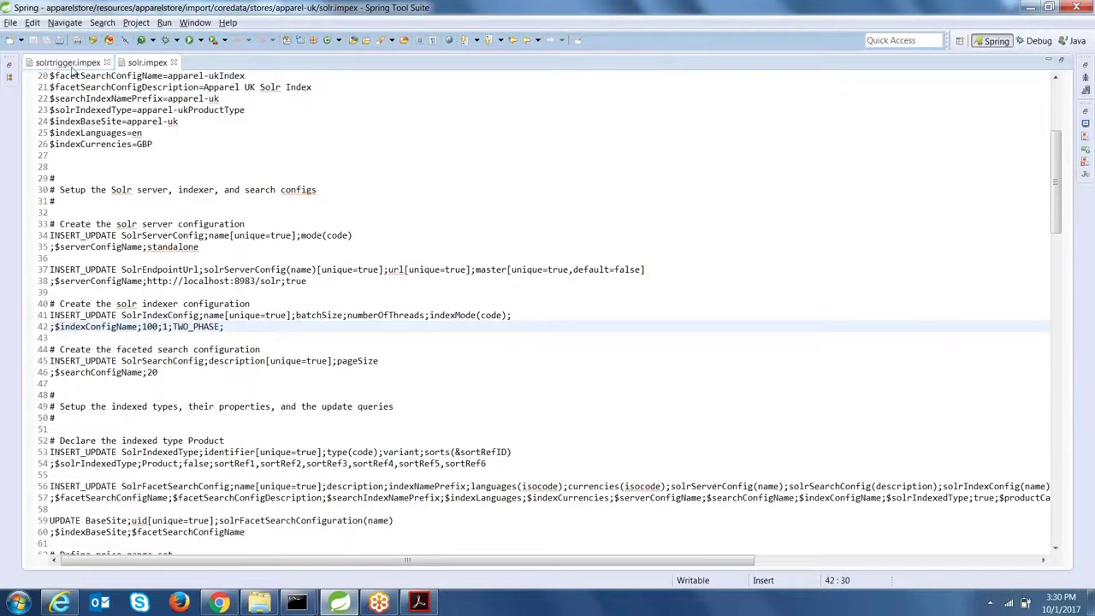
{"action": "left_click", "coordinate": [73, 65]}
{"action": "left_click_drag", "start_coordinate": [45, 237], "coordinate": [5, 258]}
{"action": "left_click", "coordinate": [382, 339]}
{"action": "left_click", "coordinate": [351, 293]}
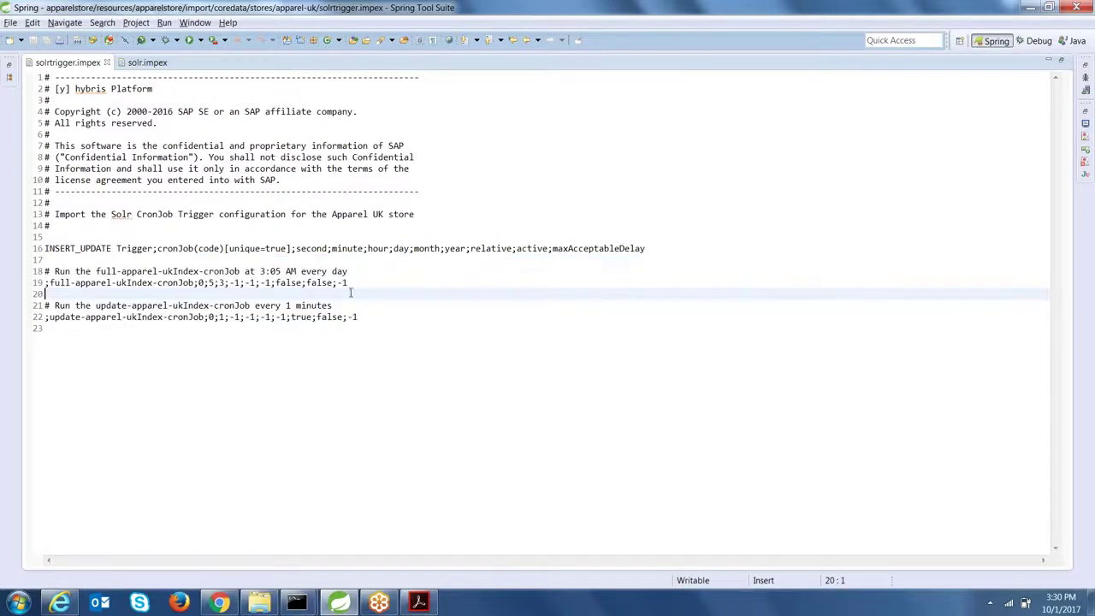
{"action": "double_click", "coordinate": [96, 283]}
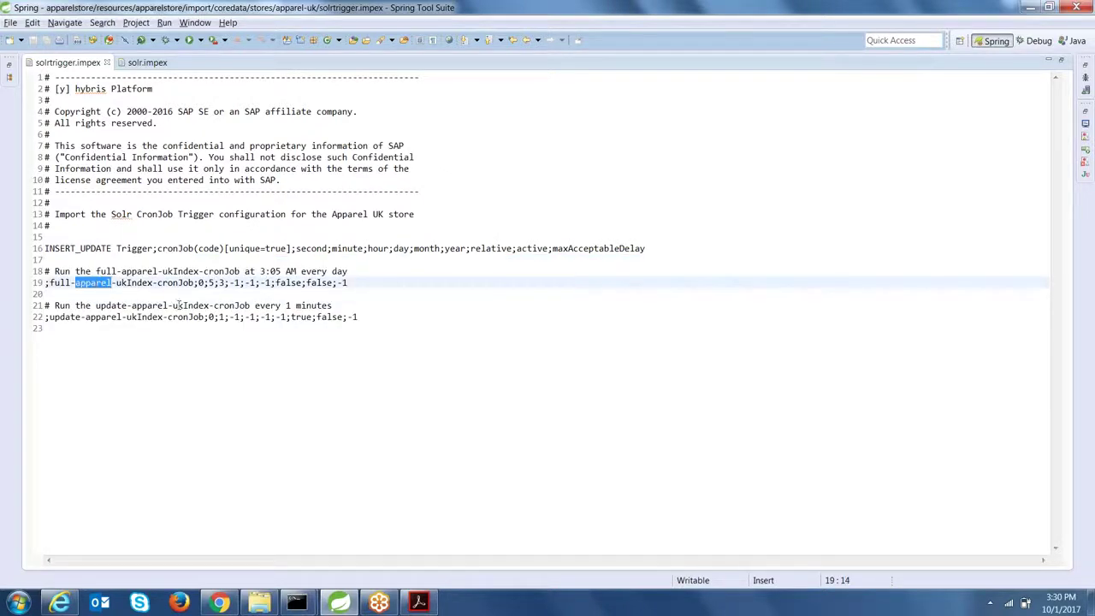
{"action": "double_click", "coordinate": [133, 316]}
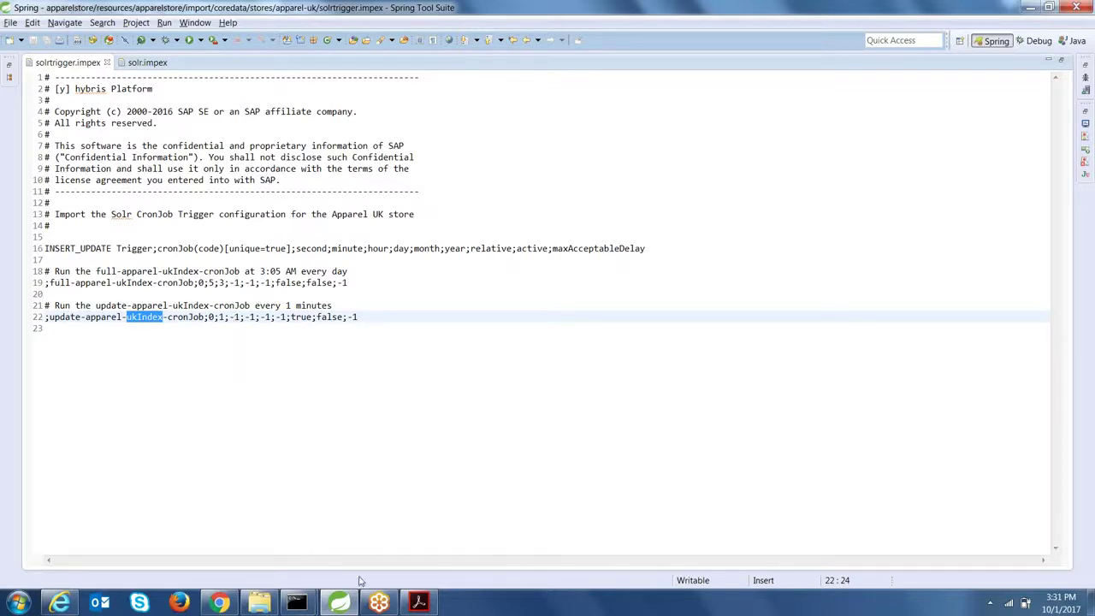
Return to 26-Hybris-Solr.pdf in Acrobat Reader and read the sections on Solr configuration properties and indexing strategies.
{"action": "left_click", "coordinate": [418, 602]}
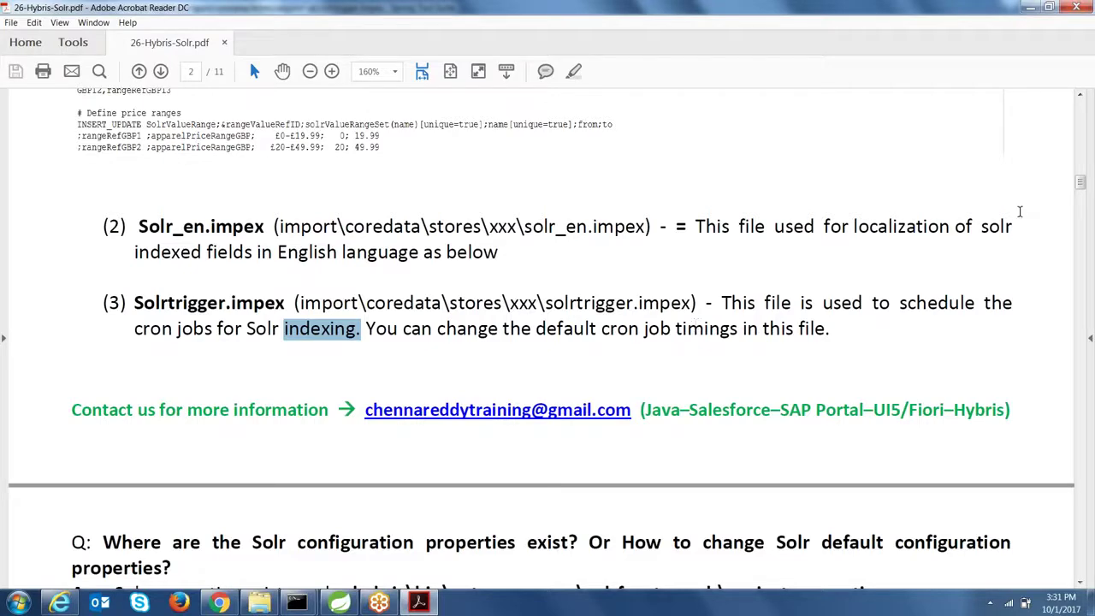
{"action": "left_click_drag", "start_coordinate": [1080, 180], "coordinate": [1080, 195]}
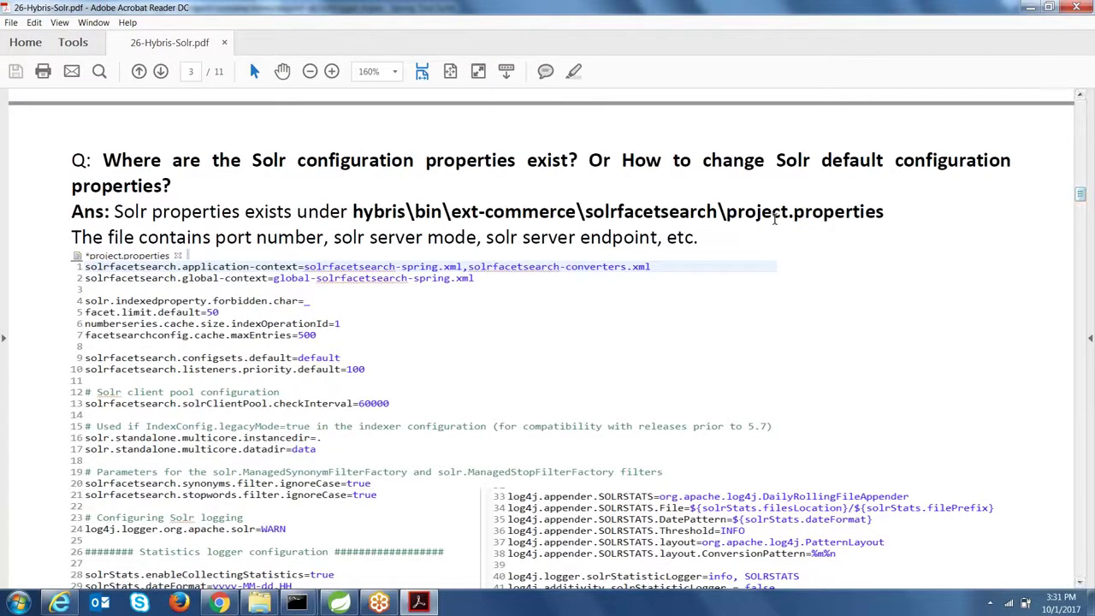
{"action": "left_click_drag", "start_coordinate": [736, 213], "coordinate": [881, 212]}
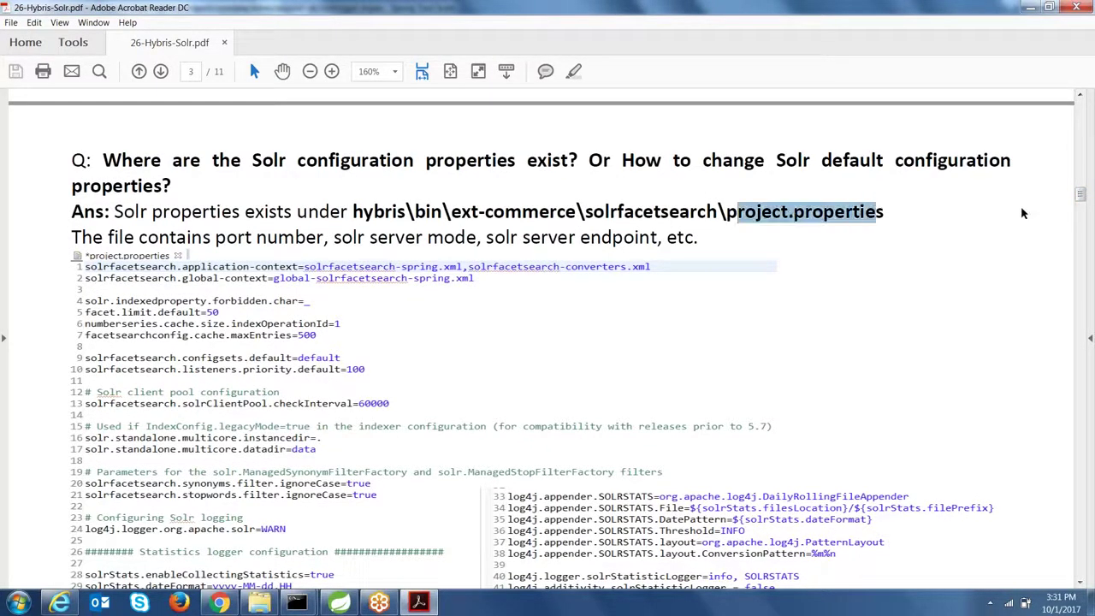
{"action": "left_click_drag", "start_coordinate": [1081, 194], "coordinate": [1081, 199]}
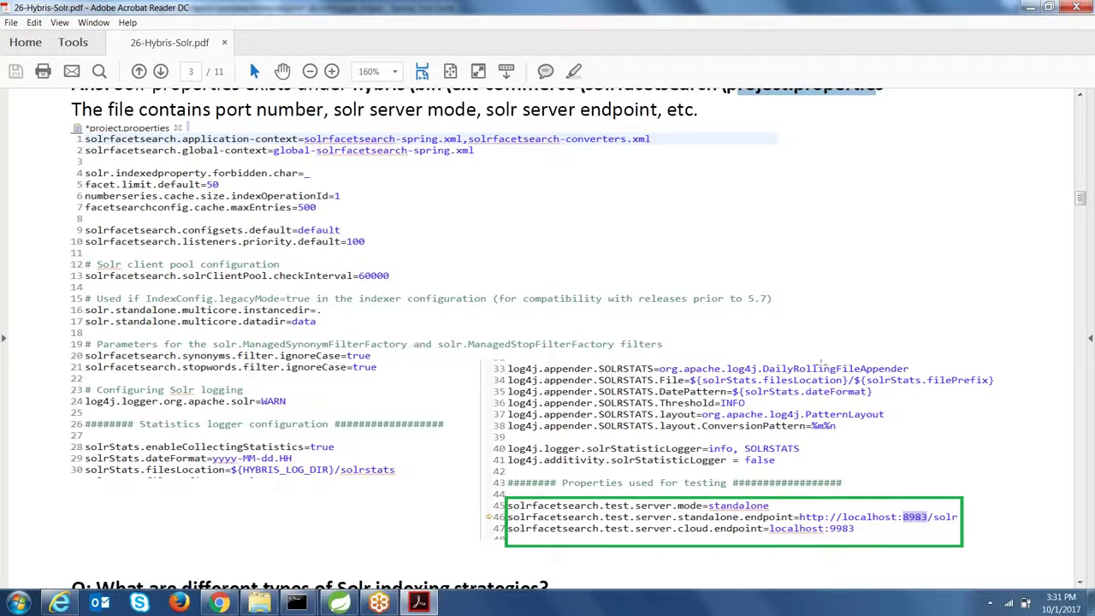
{"action": "left_click_drag", "start_coordinate": [1081, 205], "coordinate": [1086, 217]}
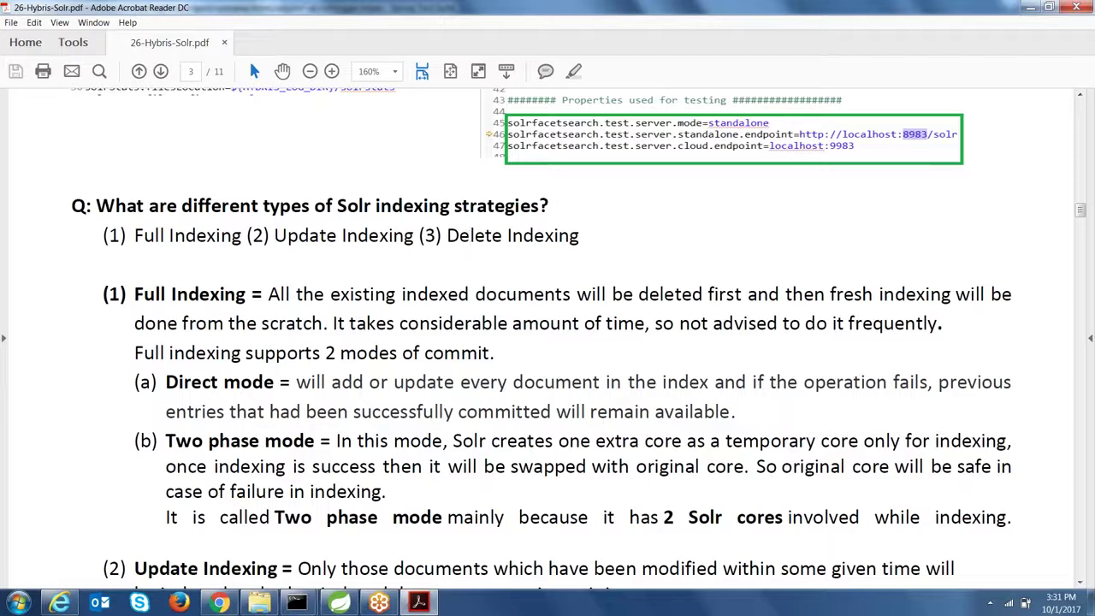
Read the definition of Full Indexing in the PDF notes and the explanation of its Direct mode of commit.
{"action": "left_click_drag", "start_coordinate": [172, 291], "coordinate": [930, 322]}
{"action": "left_click", "coordinate": [200, 309]}
{"action": "left_click", "coordinate": [261, 385]}
{"action": "double_click", "coordinate": [210, 295]}
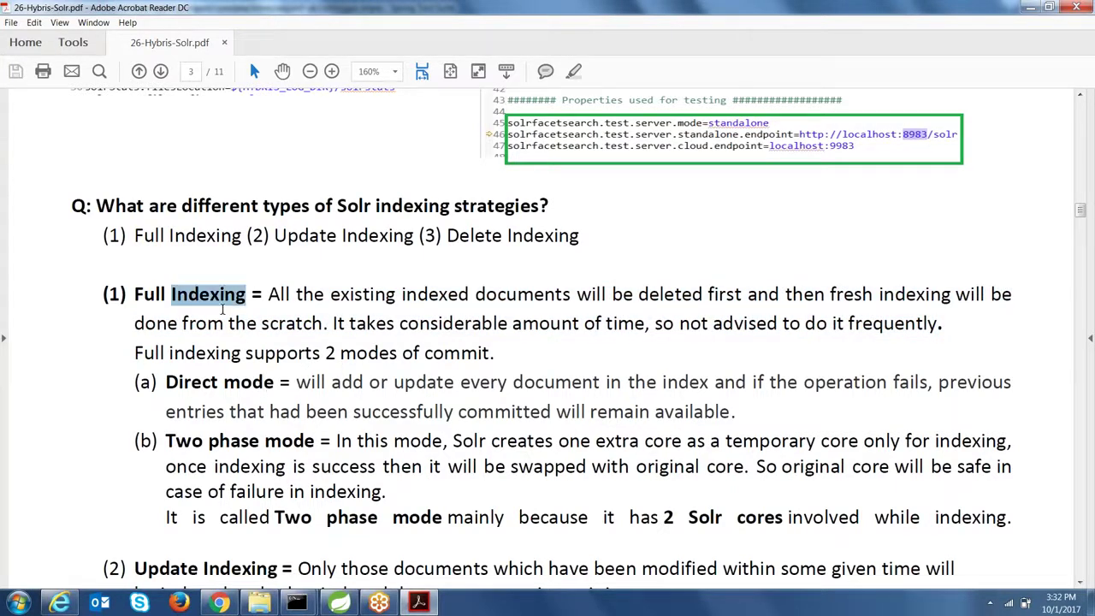
{"action": "double_click", "coordinate": [244, 384]}
{"action": "double_click", "coordinate": [240, 439]}
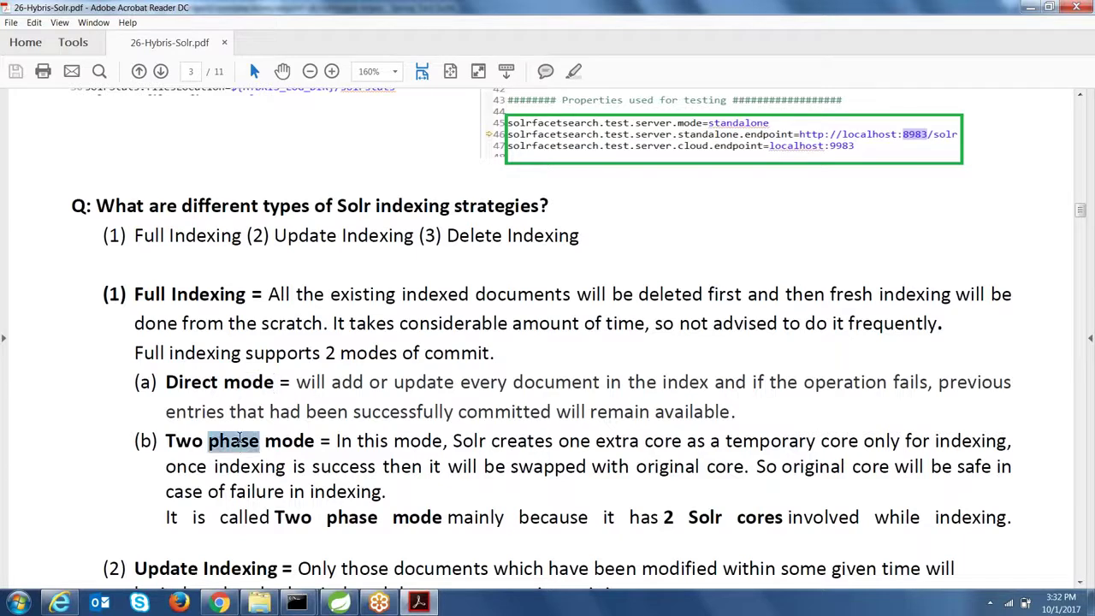
{"action": "left_click", "coordinate": [301, 387]}
{"action": "left_click_drag", "start_coordinate": [368, 385], "coordinate": [462, 384]}
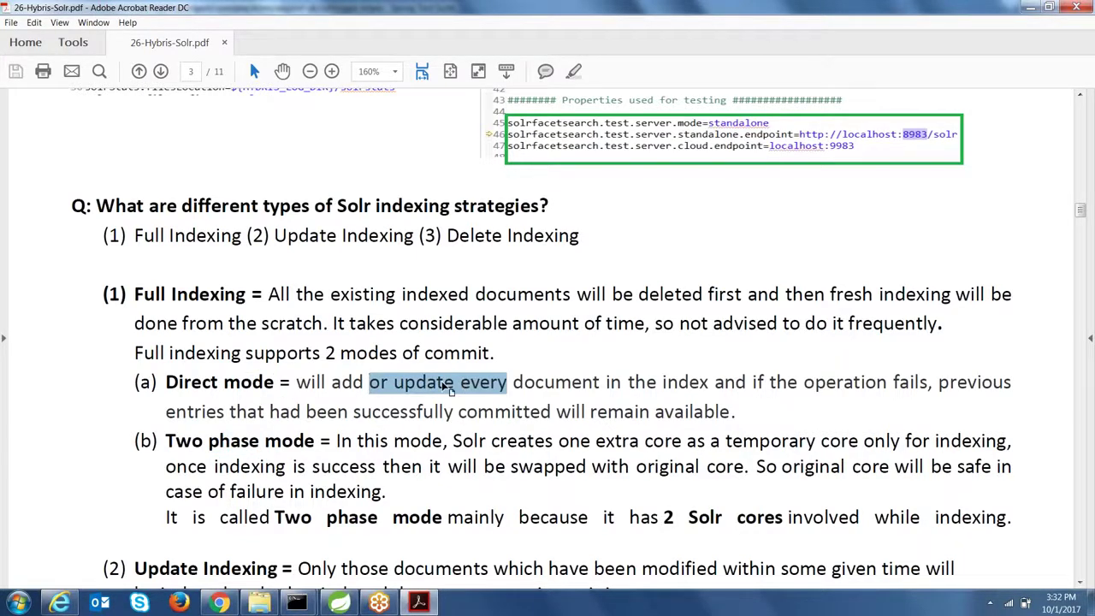
{"action": "left_click", "coordinate": [712, 385]}
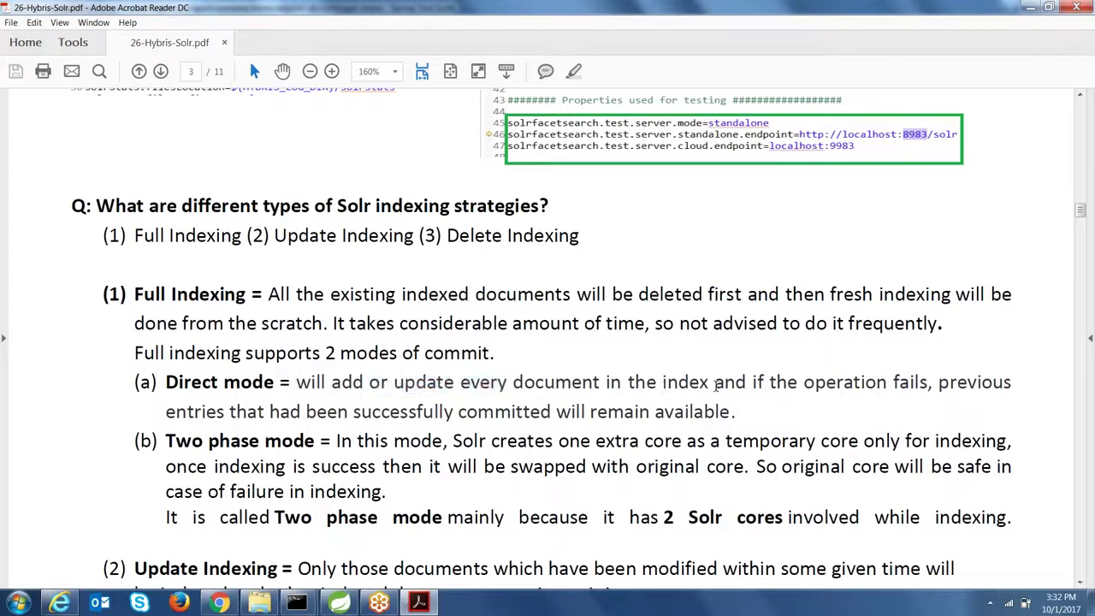
Study the Two phase mode explanation under Full Indexing, covering the temporary core and its swap with the original core.
{"action": "left_click_drag", "start_coordinate": [338, 441], "coordinate": [386, 493]}
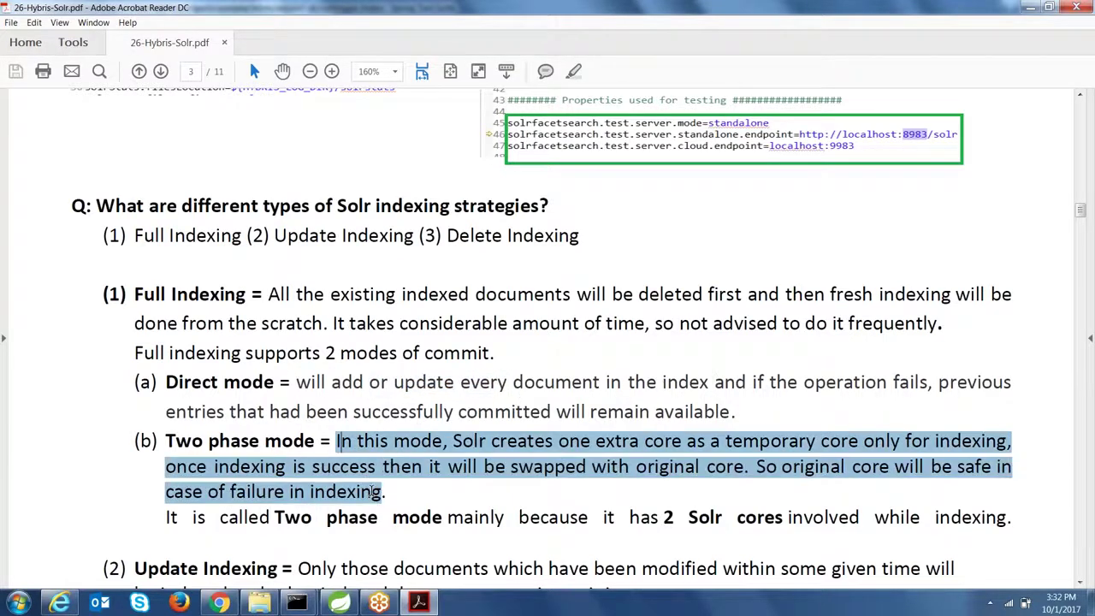
{"action": "left_click", "coordinate": [440, 474]}
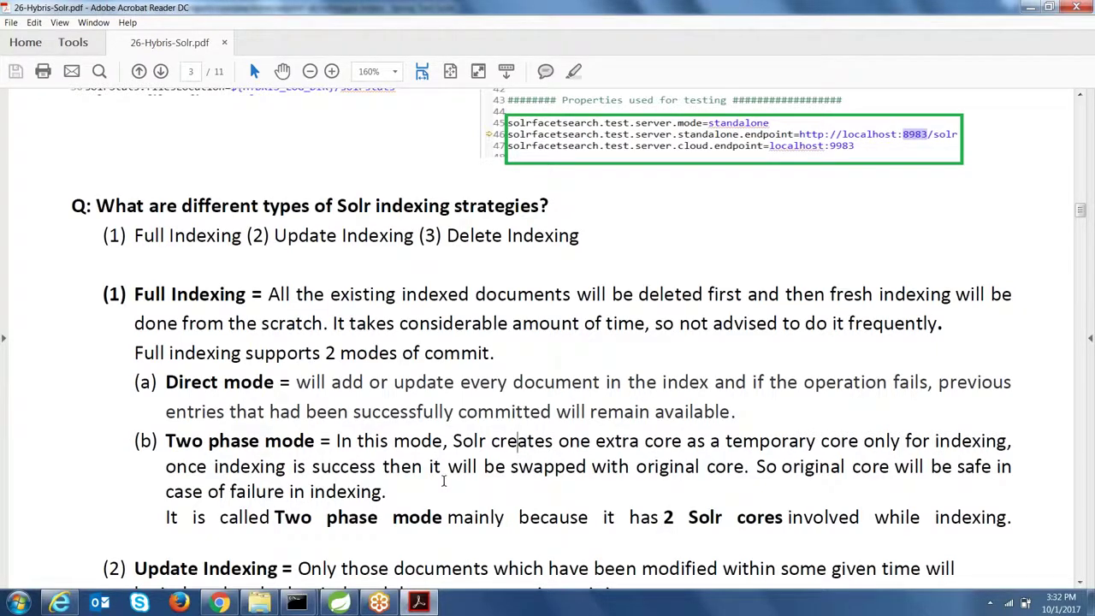
{"action": "left_click_drag", "start_coordinate": [335, 441], "coordinate": [386, 491]}
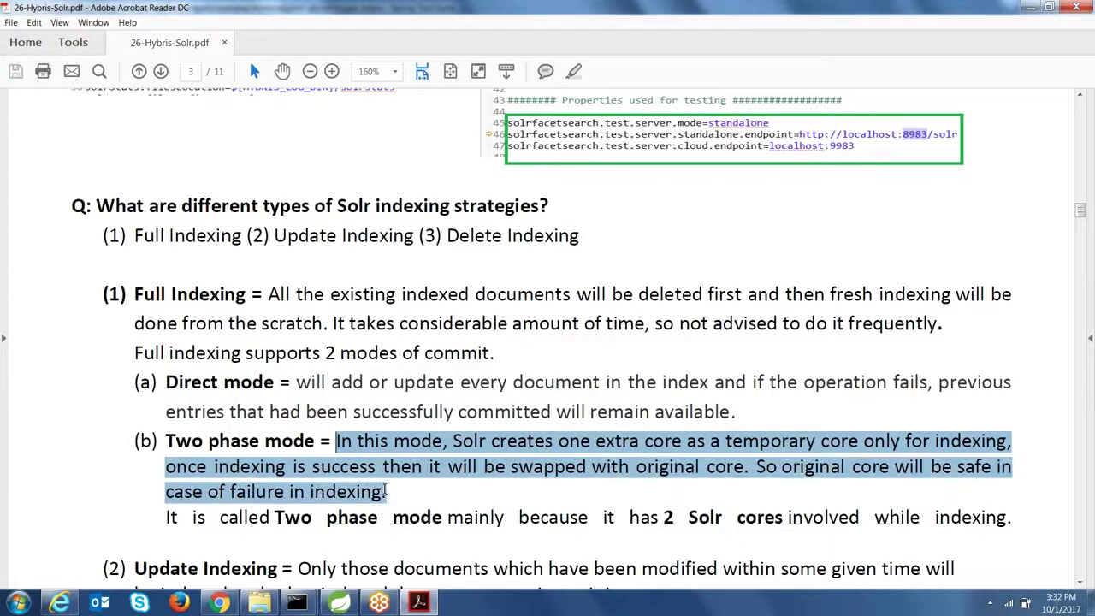
{"action": "left_click", "coordinate": [525, 466]}
{"action": "left_click_drag", "start_coordinate": [541, 466], "coordinate": [488, 435]}
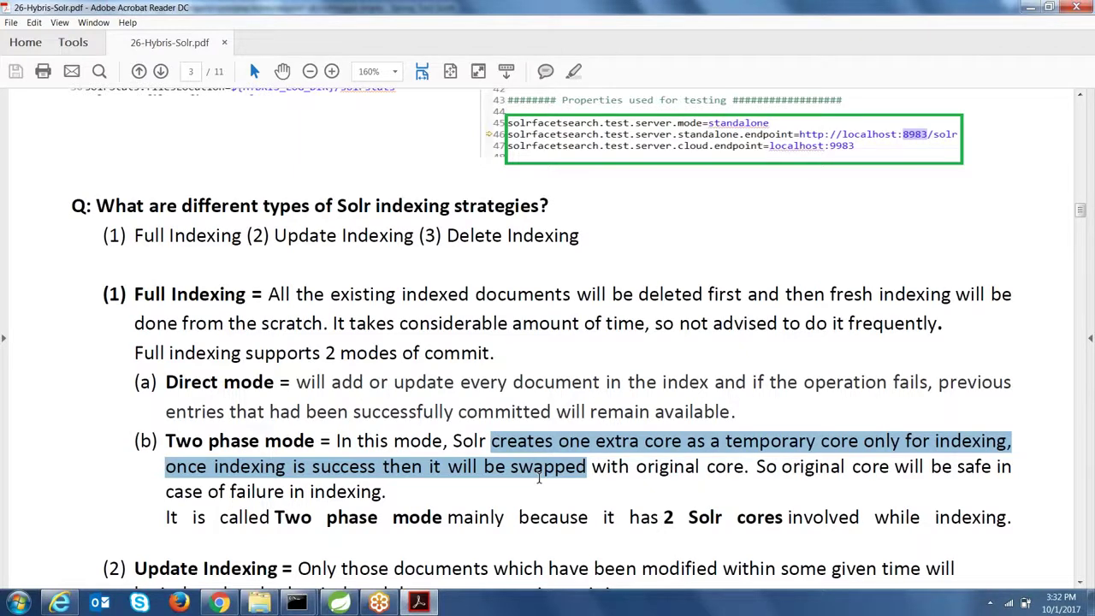
{"action": "left_click", "coordinate": [611, 498]}
{"action": "left_click_drag", "start_coordinate": [335, 441], "coordinate": [382, 487]}
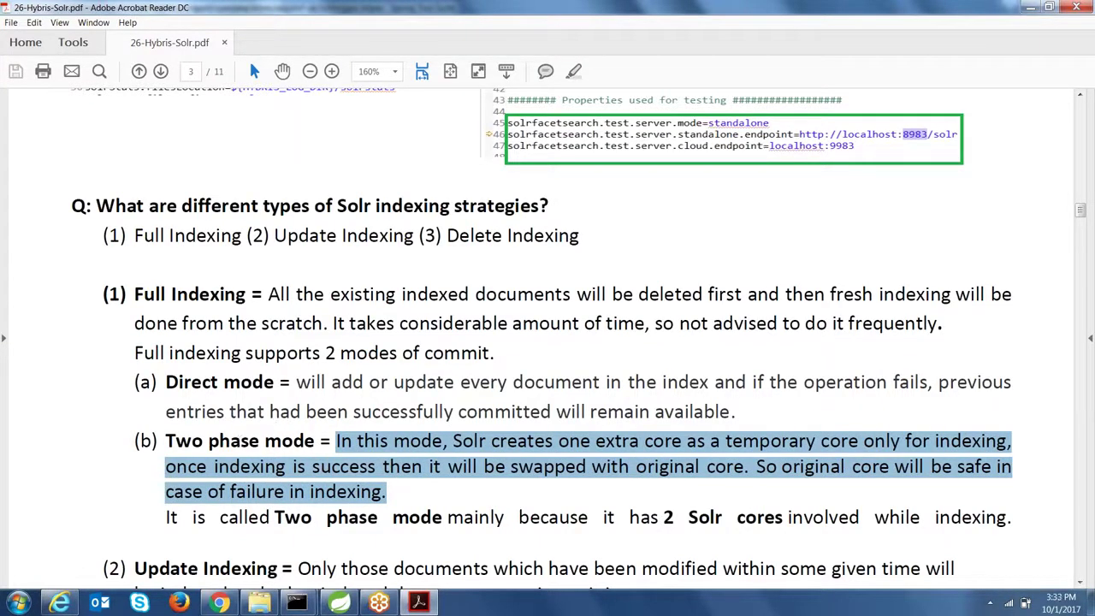
{"action": "left_click", "coordinate": [454, 440]}
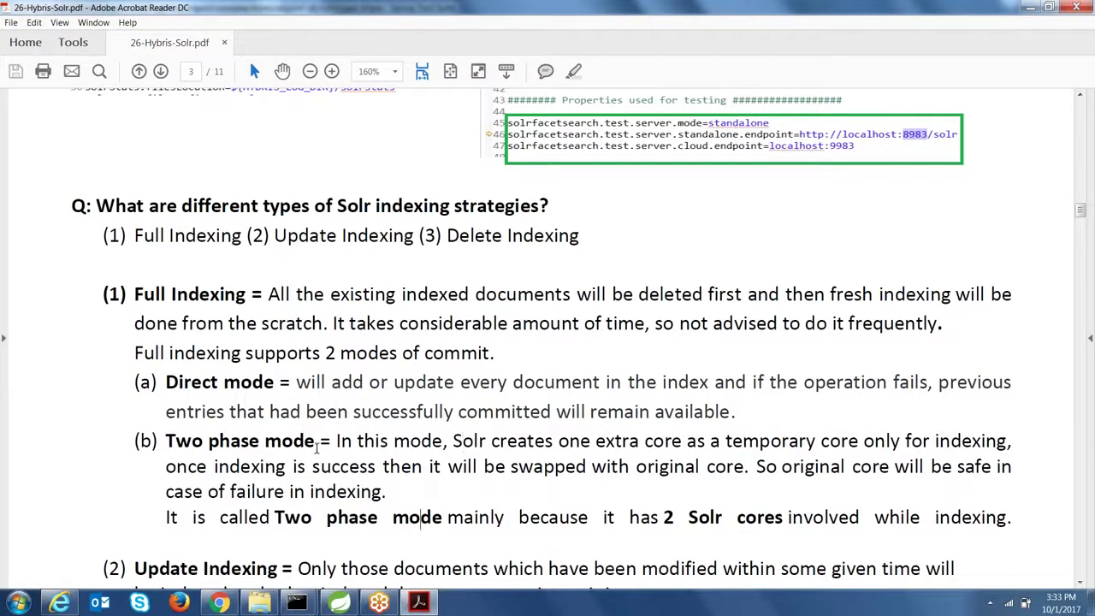
{"action": "left_click_drag", "start_coordinate": [275, 441], "coordinate": [412, 504]}
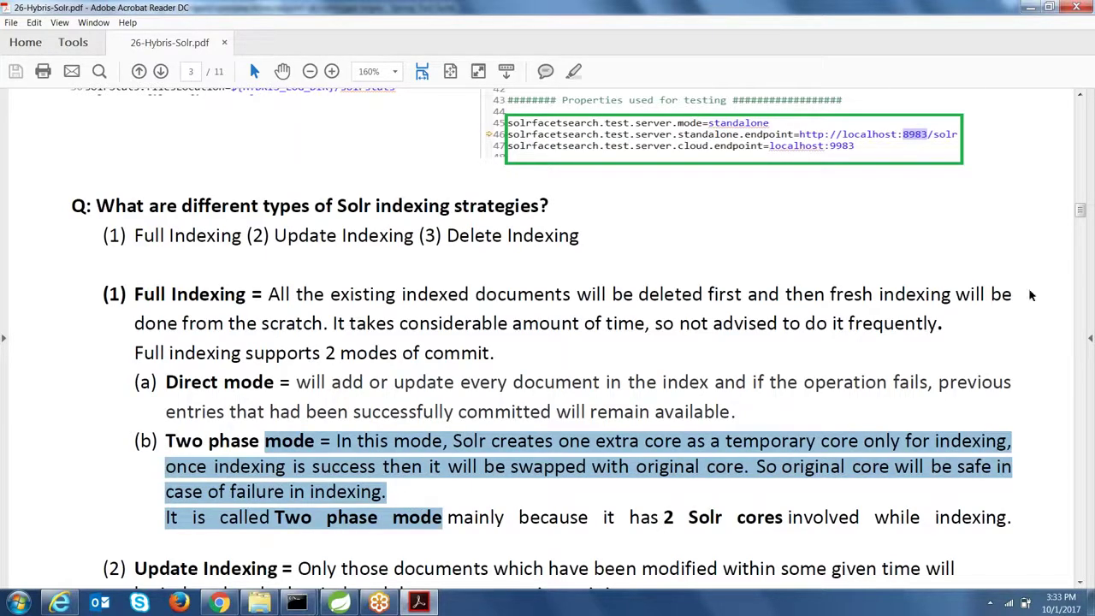
Read the Update Indexing definition, including which documents it indexes and how often it can be run.
{"action": "left_click_drag", "start_coordinate": [1079, 211], "coordinate": [1079, 221]}
{"action": "left_click", "coordinate": [500, 239]}
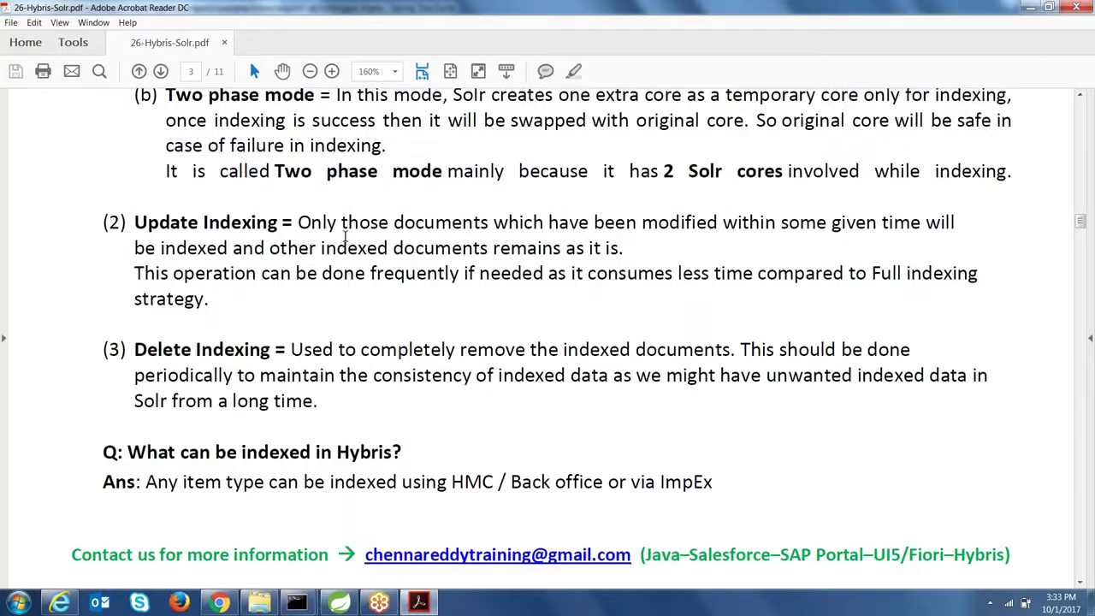
{"action": "left_click_drag", "start_coordinate": [300, 222], "coordinate": [419, 218]}
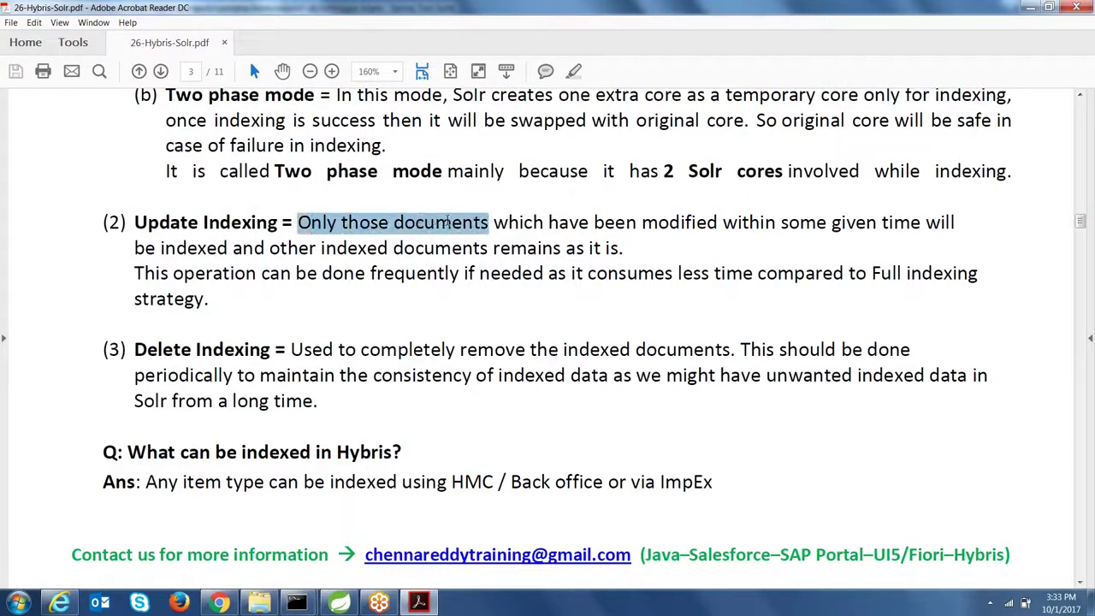
{"action": "left_click_drag", "start_coordinate": [486, 222], "coordinate": [783, 233]}
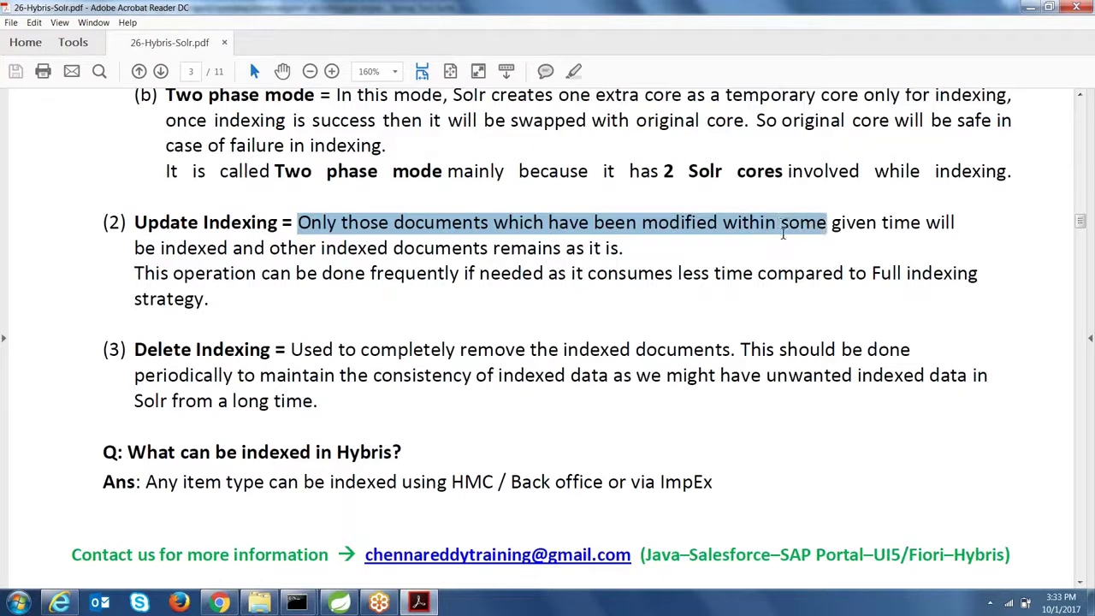
{"action": "left_click", "coordinate": [609, 245]}
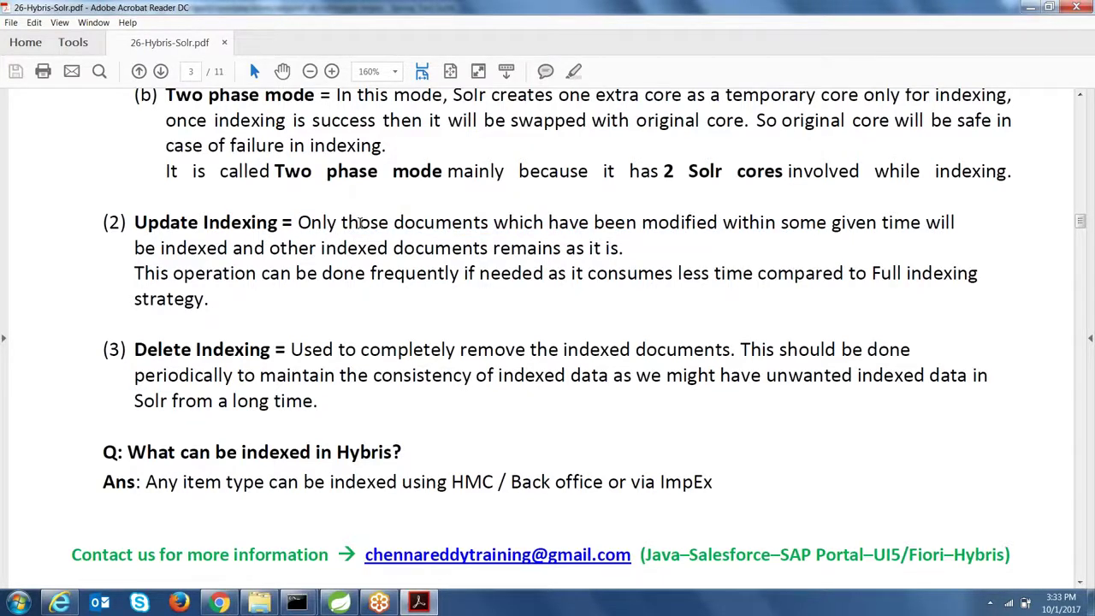
{"action": "left_click_drag", "start_coordinate": [231, 273], "coordinate": [800, 289]}
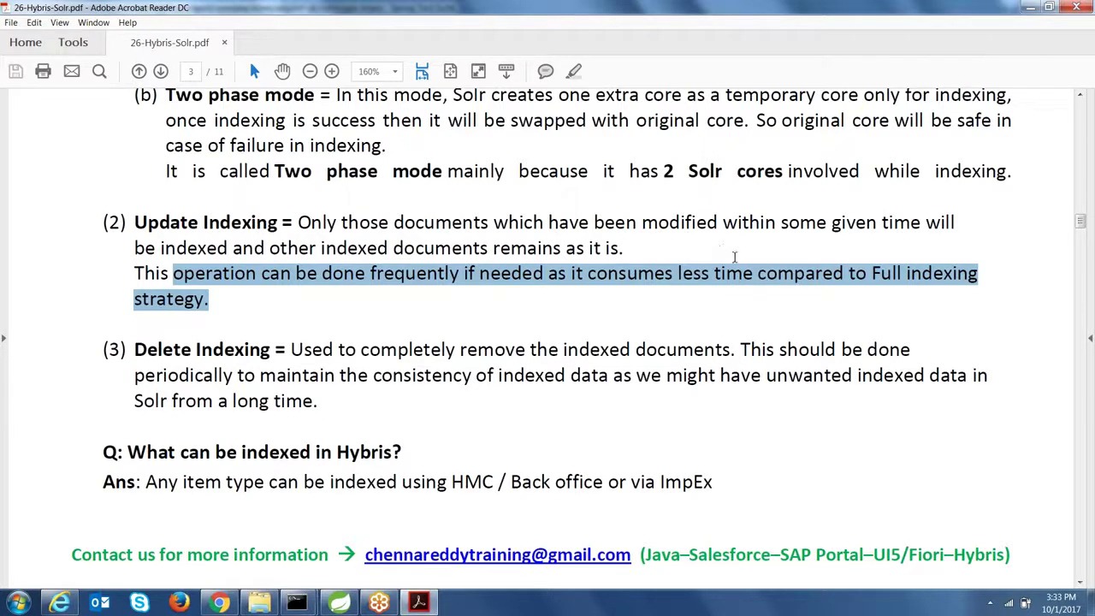
{"action": "left_click", "coordinate": [676, 251]}
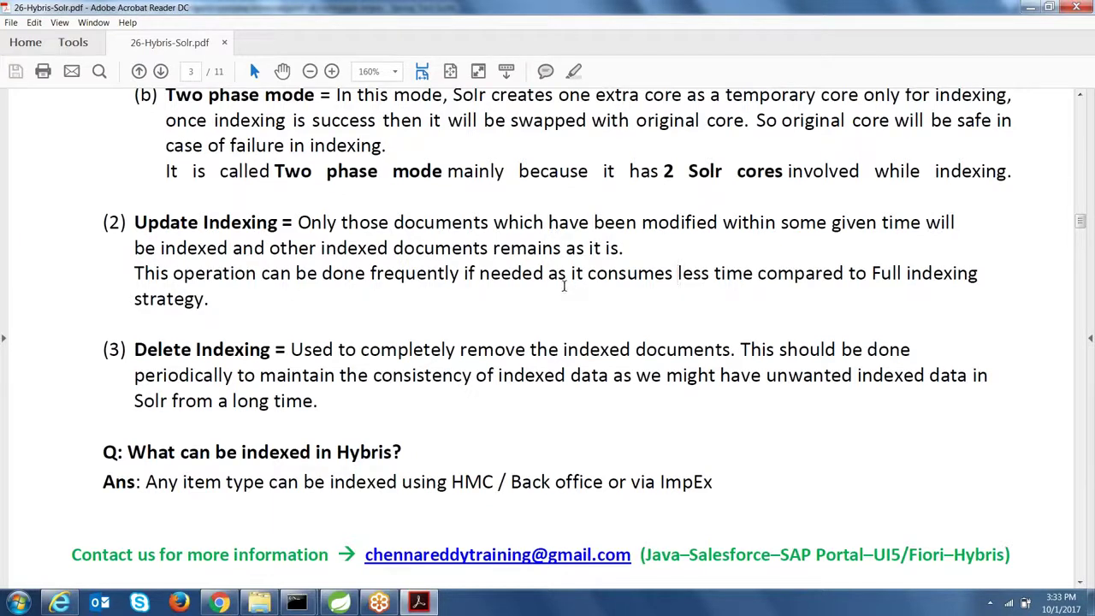
{"action": "left_click_drag", "start_coordinate": [224, 222], "coordinate": [370, 306]}
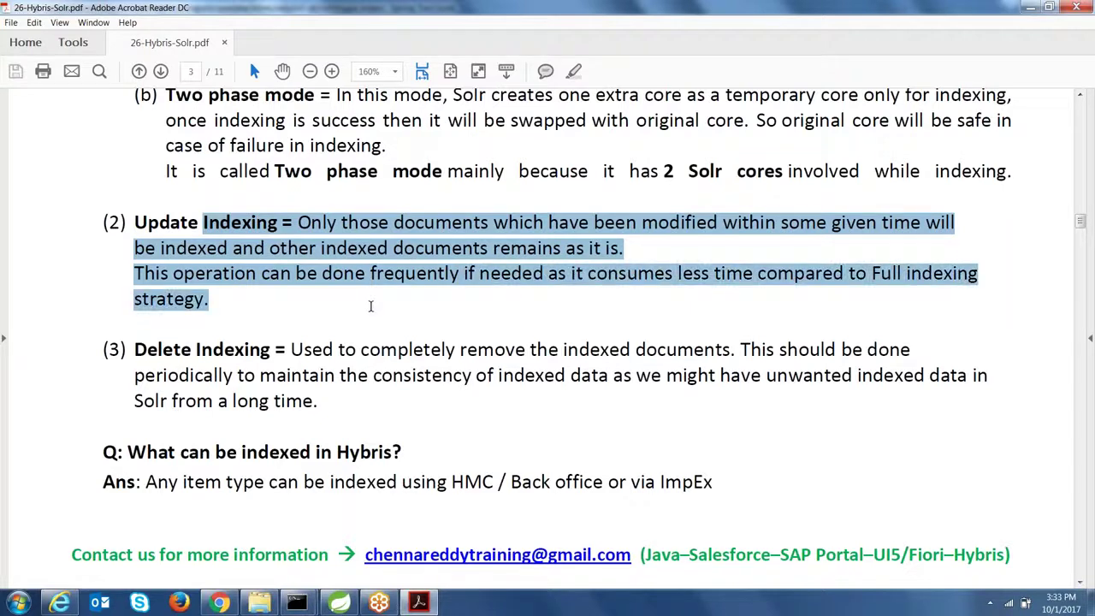
Read the Delete Indexing definition and its reason for periodically removing indexed documents from Solr.
{"action": "left_click_drag", "start_coordinate": [249, 347], "coordinate": [671, 349]}
{"action": "left_click", "coordinate": [361, 345]}
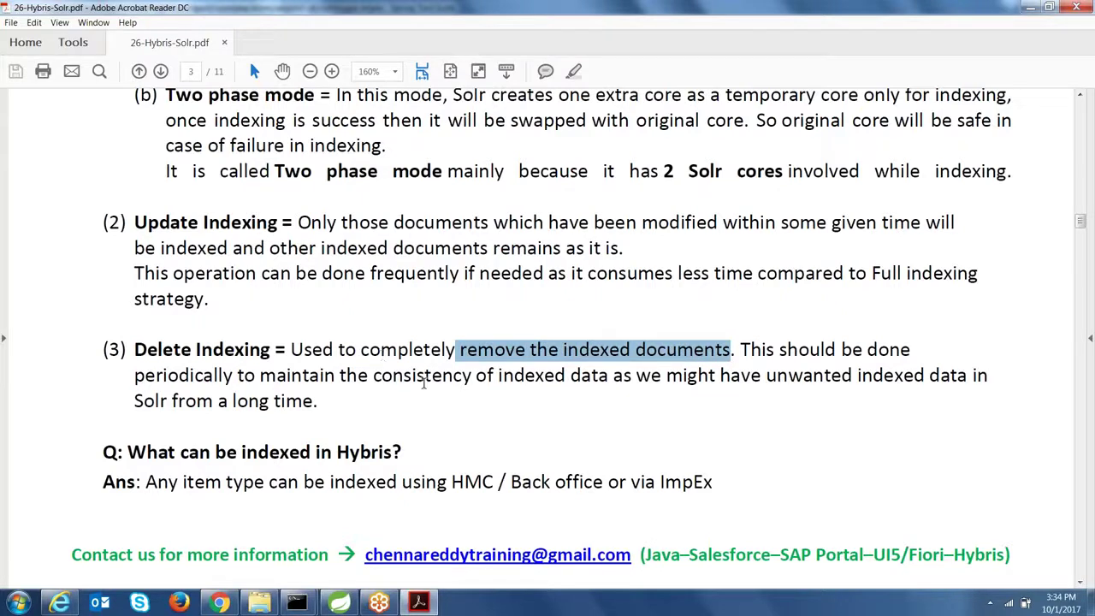
{"action": "left_click", "coordinate": [497, 379]}
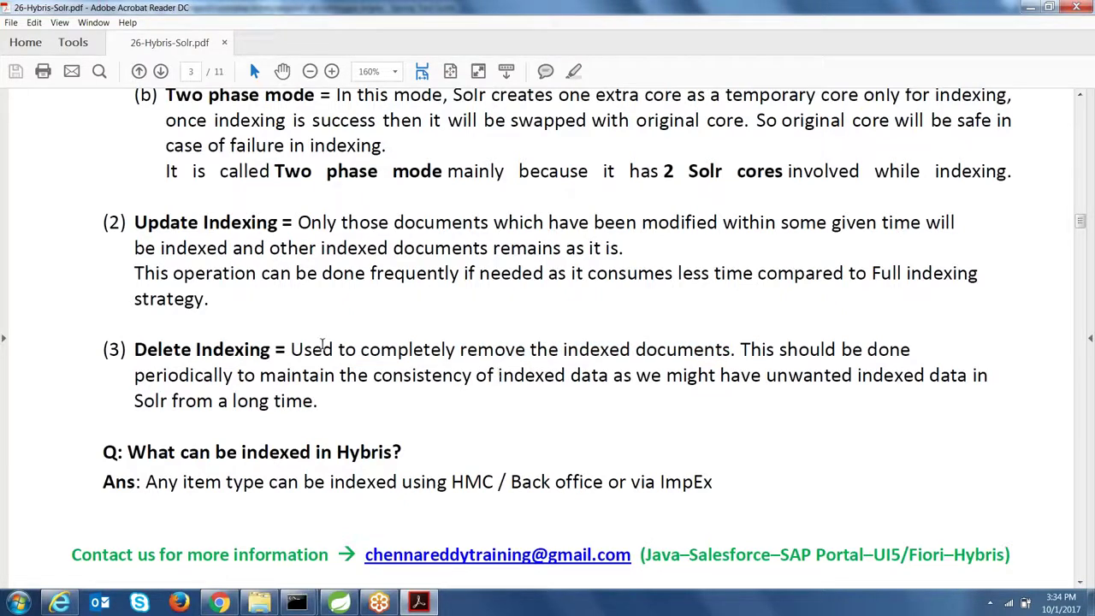
{"action": "left_click_drag", "start_coordinate": [289, 348], "coordinate": [333, 384]}
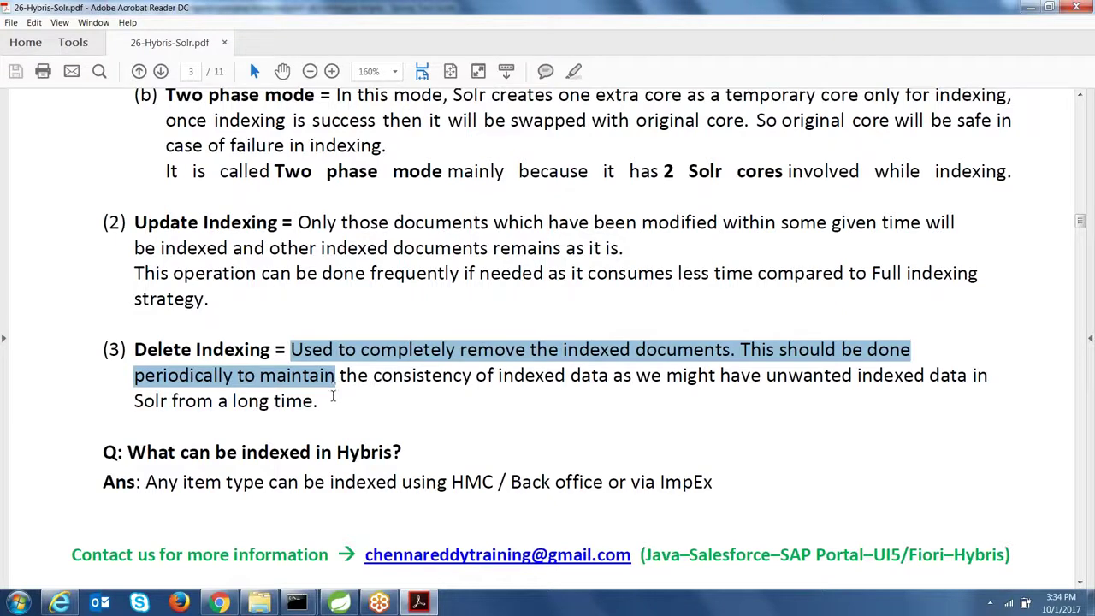
{"action": "left_click", "coordinate": [333, 381]}
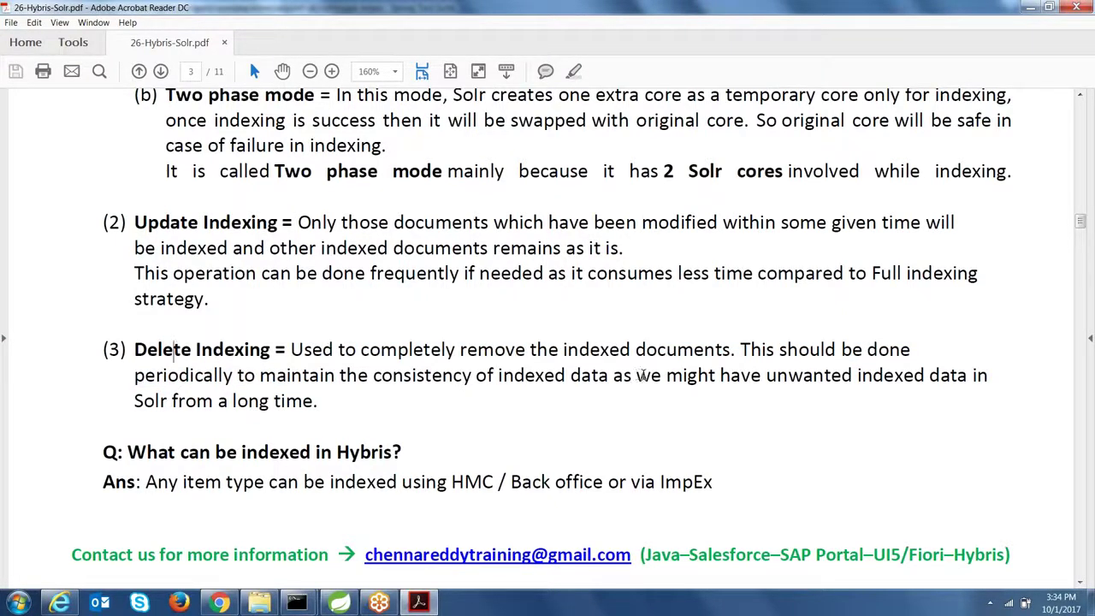
{"action": "left_click_drag", "start_coordinate": [260, 376], "coordinate": [821, 377]}
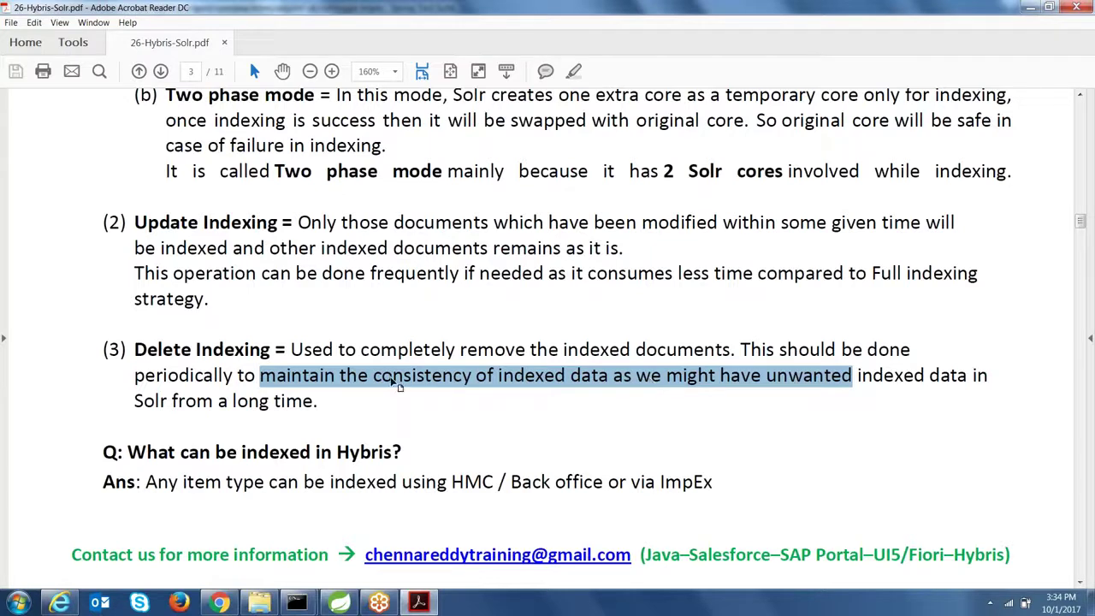
{"action": "left_click", "coordinate": [365, 402]}
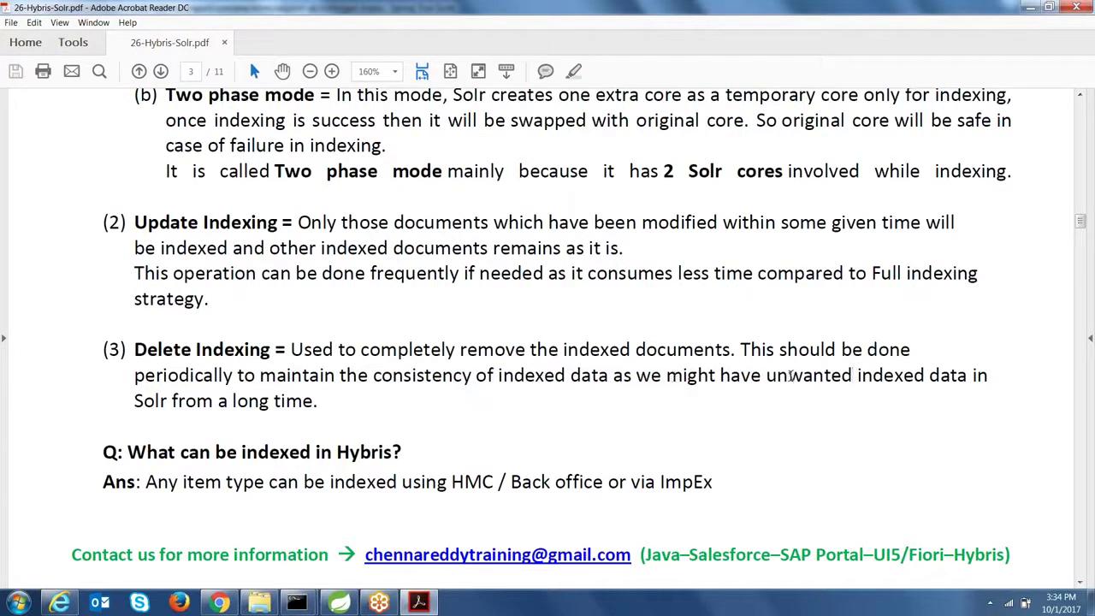
{"action": "left_click_drag", "start_coordinate": [791, 377], "coordinate": [443, 407]}
{"action": "left_click_drag", "start_coordinate": [373, 406], "coordinate": [347, 406]}
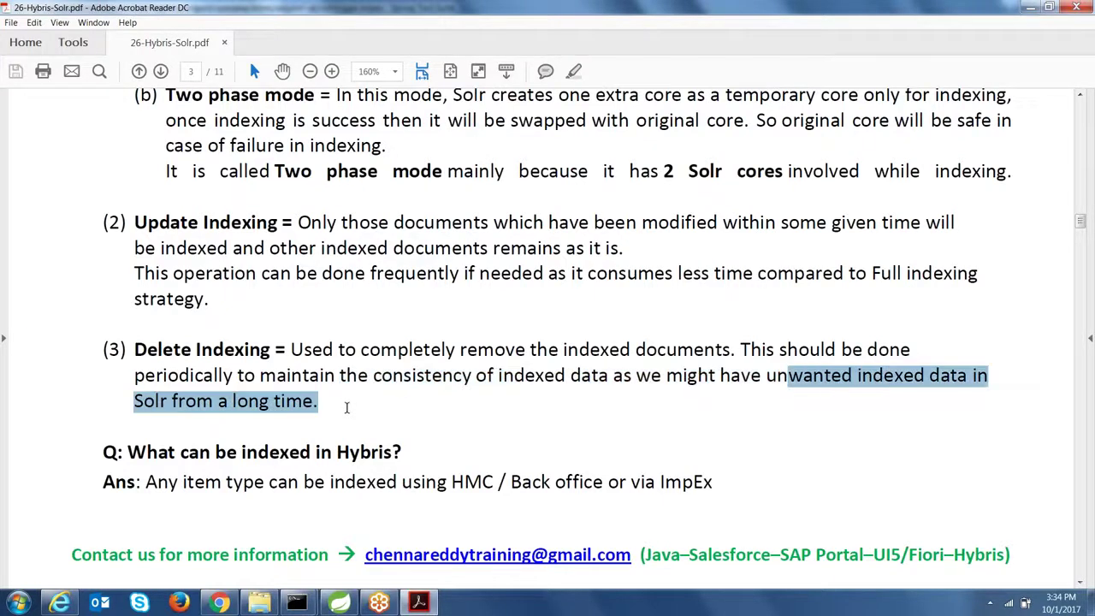
{"action": "left_click", "coordinate": [458, 402]}
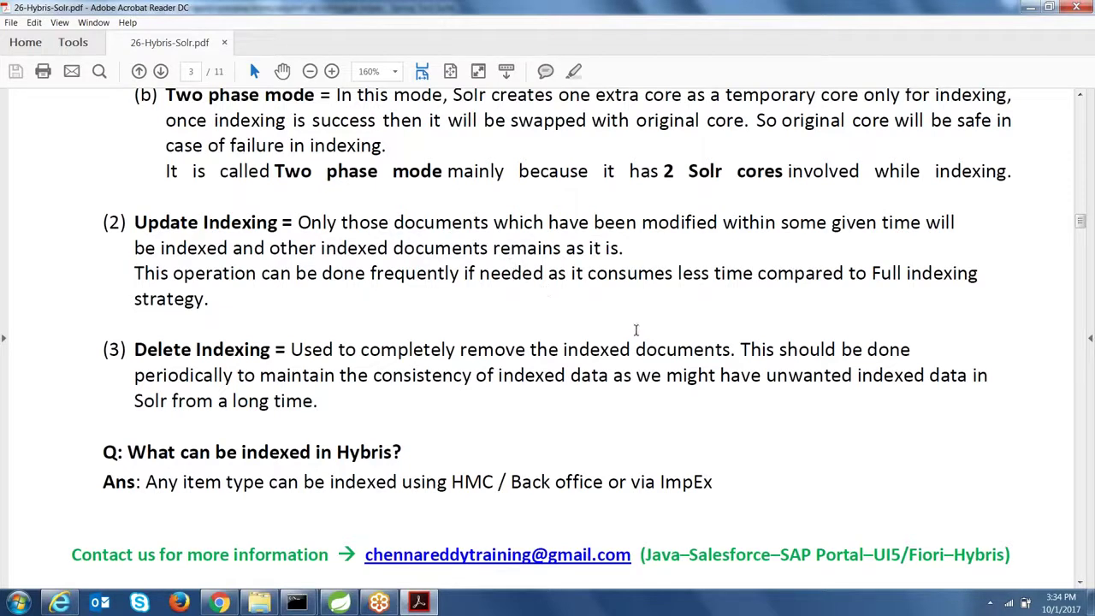
Read the answer on what can be indexed in Hybris and the page 4 note on indexing new Product attributes.
{"action": "left_click_drag", "start_coordinate": [203, 451], "coordinate": [200, 483]}
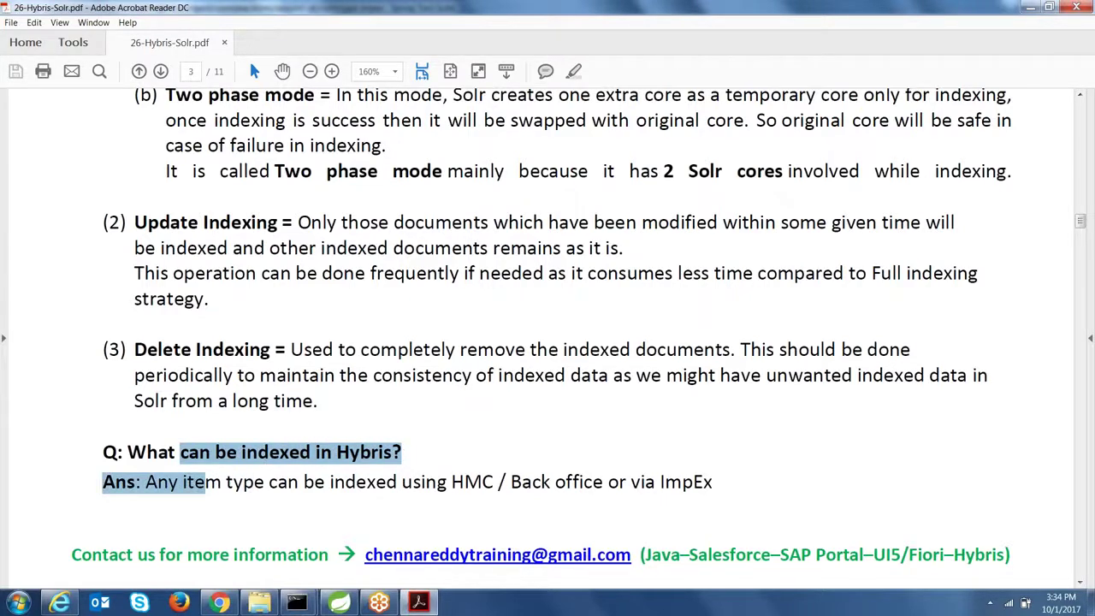
{"action": "left_click", "coordinate": [330, 482]}
{"action": "left_click_drag", "start_coordinate": [398, 484], "coordinate": [616, 483]}
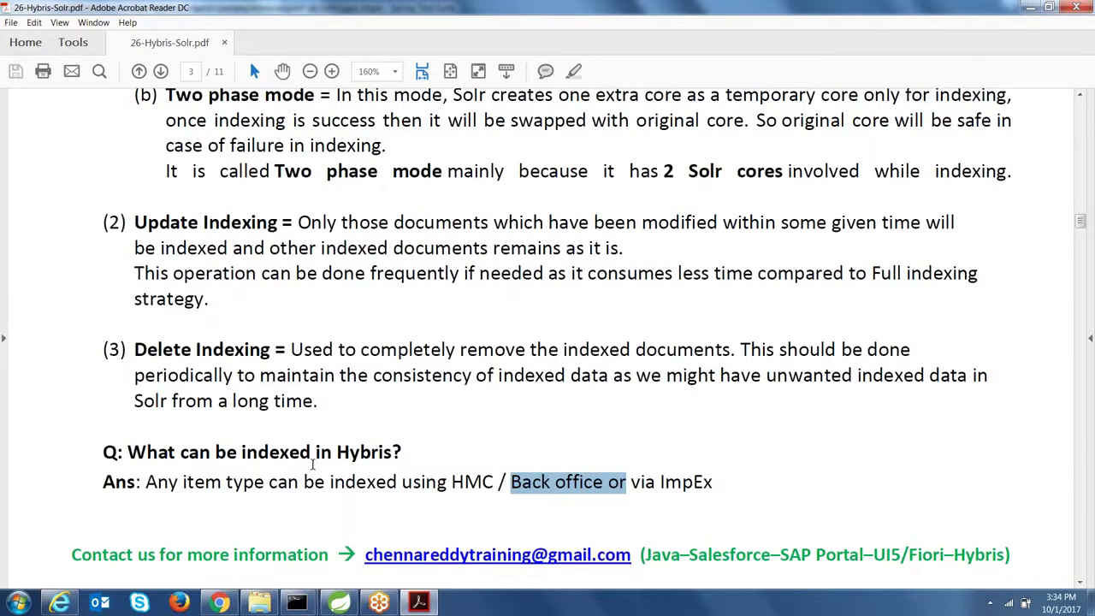
{"action": "left_click_drag", "start_coordinate": [1082, 224], "coordinate": [1081, 238]}
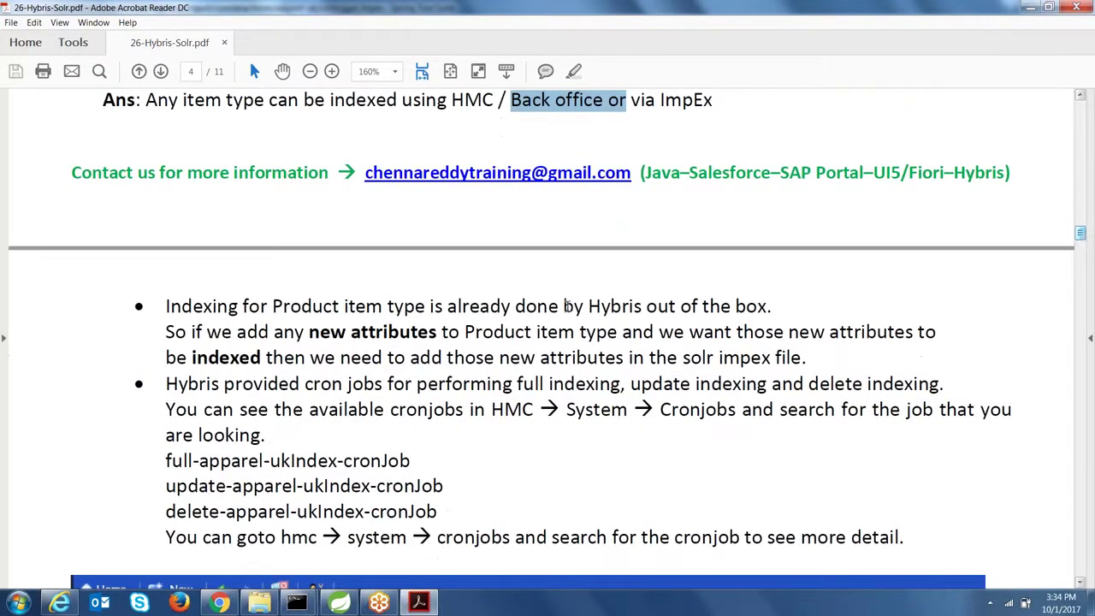
{"action": "left_click_drag", "start_coordinate": [382, 306], "coordinate": [767, 307]}
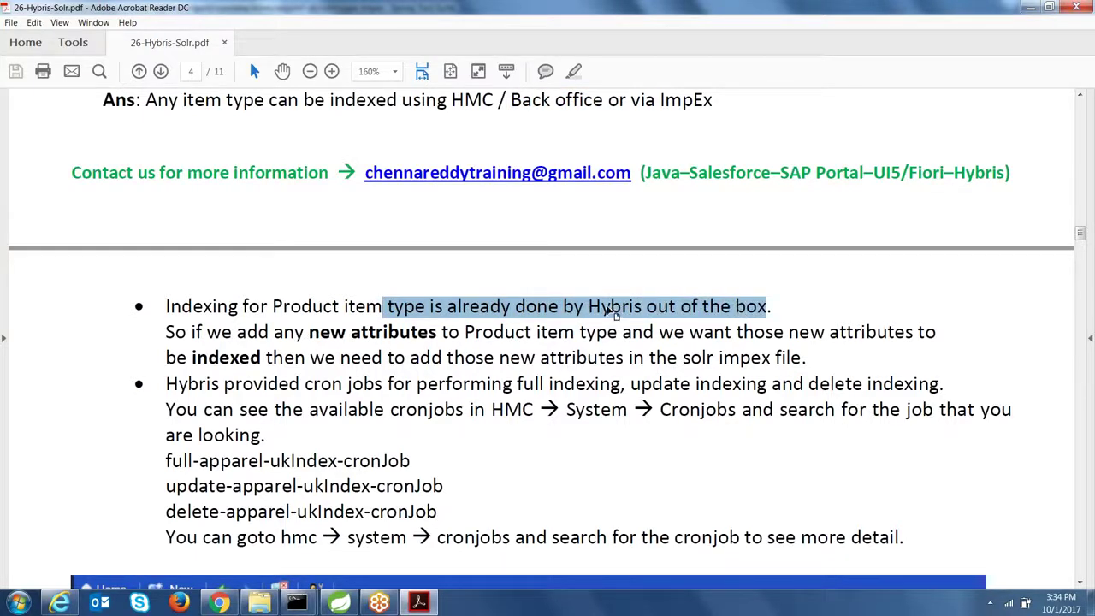
{"action": "left_click", "coordinate": [503, 318]}
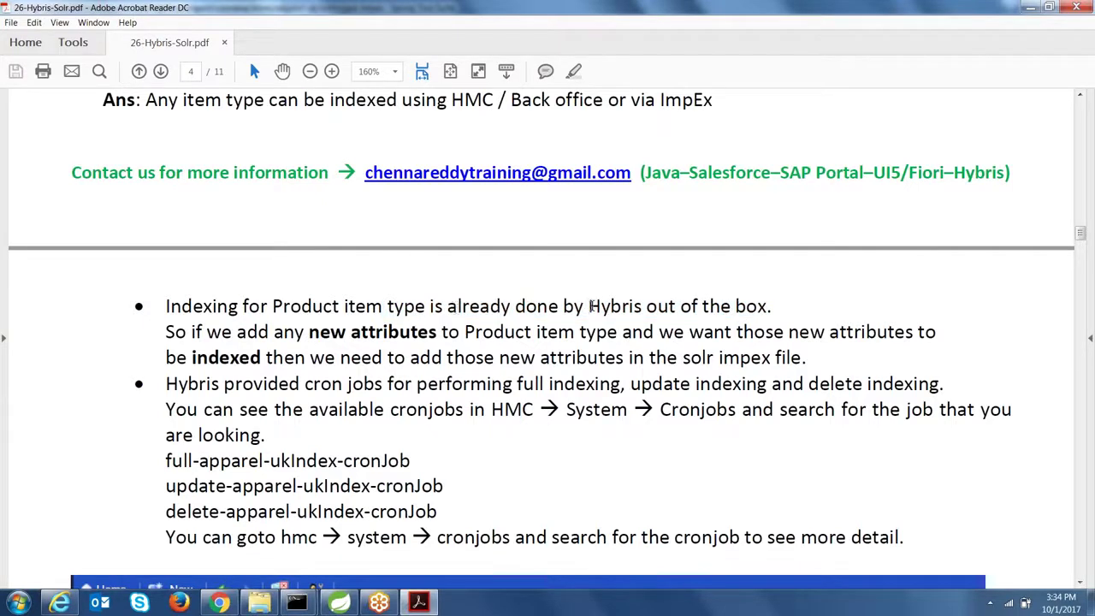
{"action": "left_click_drag", "start_coordinate": [237, 334], "coordinate": [600, 334]}
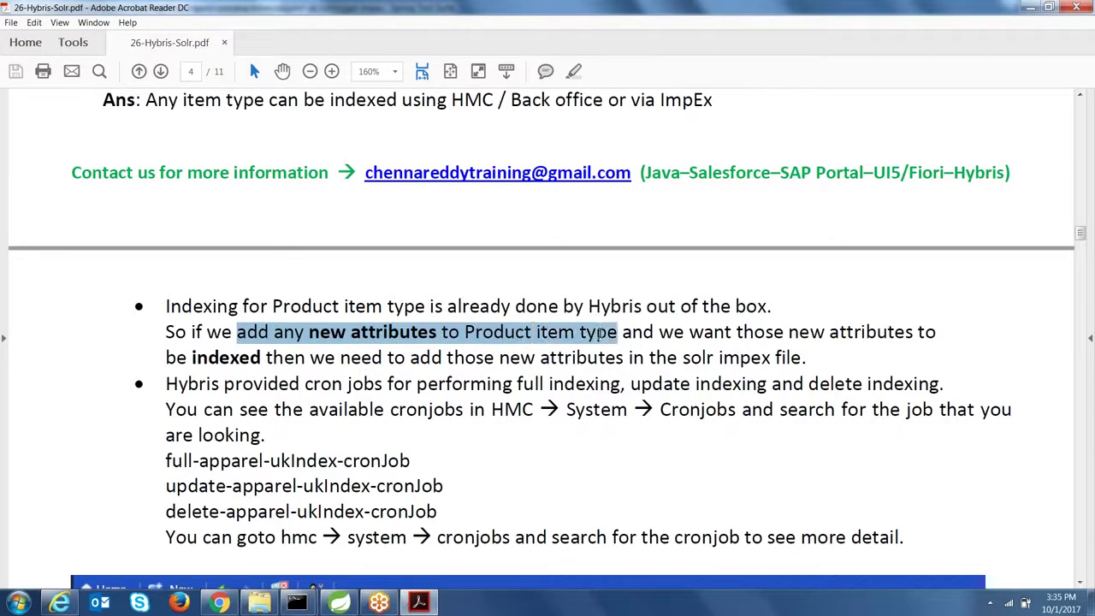
{"action": "left_click_drag", "start_coordinate": [783, 334], "coordinate": [466, 359]}
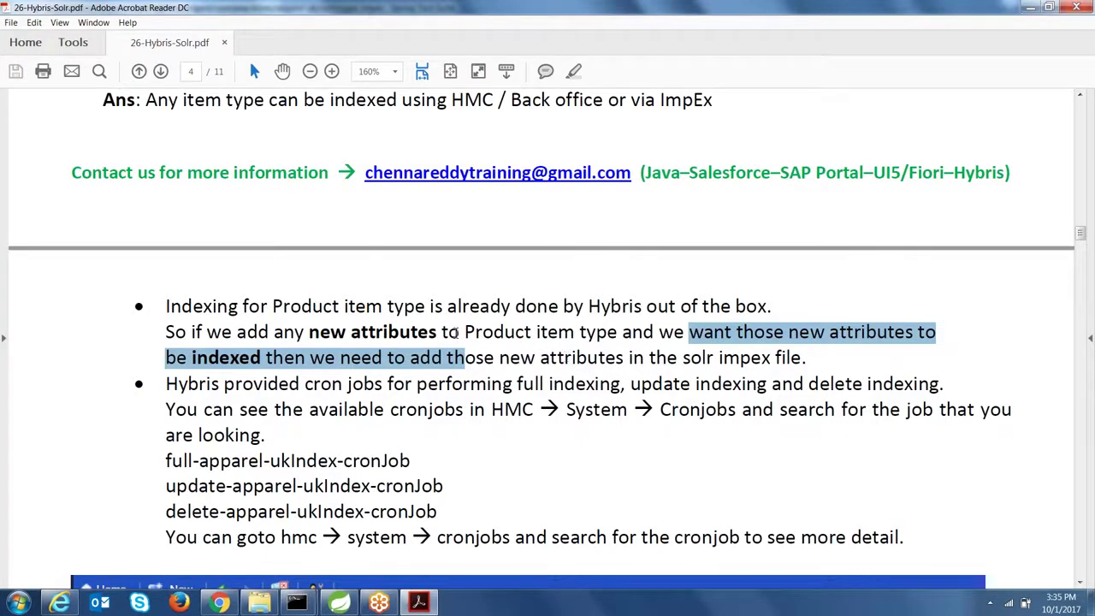
{"action": "double_click", "coordinate": [395, 333]}
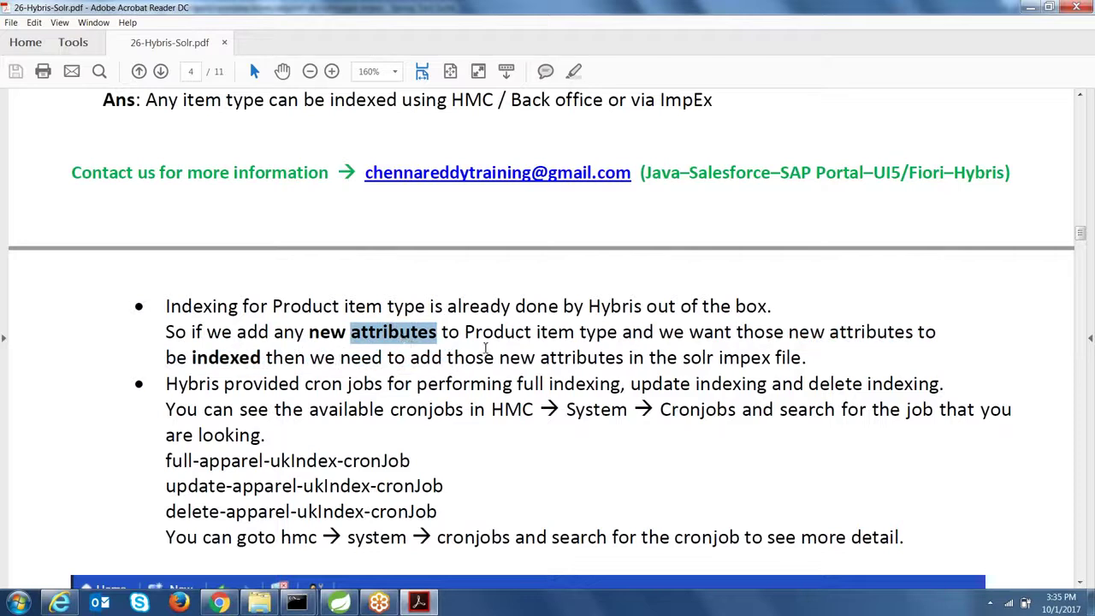
{"action": "left_click", "coordinate": [407, 311]}
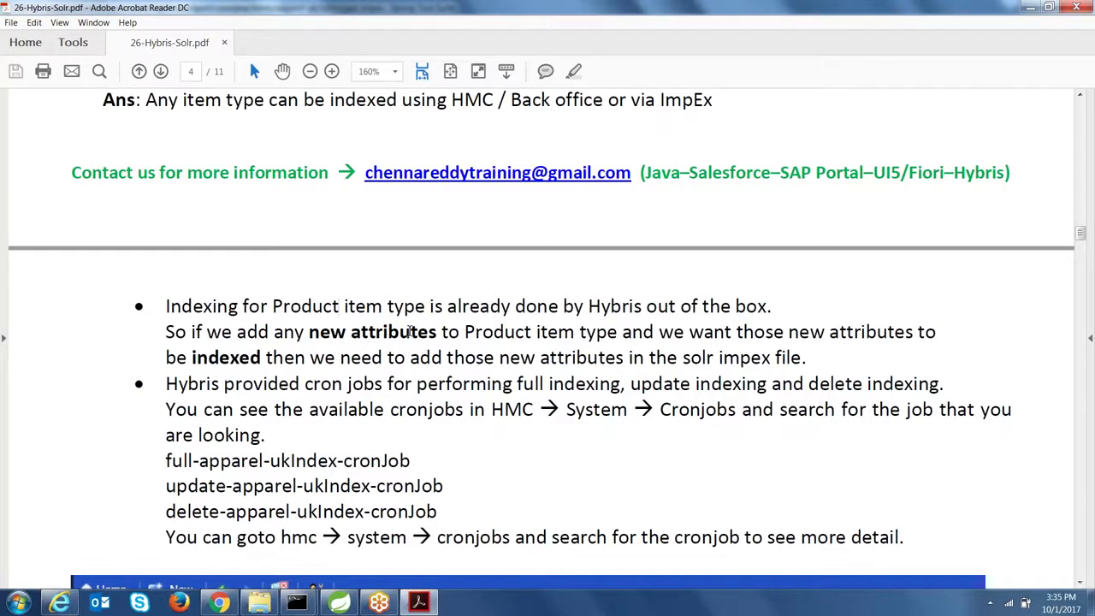
Switch to Chrome and open the hybris management console at localhost:9002/hmc/hybris in a new browser tab.
{"action": "left_click_drag", "start_coordinate": [254, 385], "coordinate": [625, 469]}
{"action": "left_click", "coordinate": [627, 471]}
{"action": "left_click", "coordinate": [220, 603]}
{"action": "left_click", "coordinate": [297, 11]}
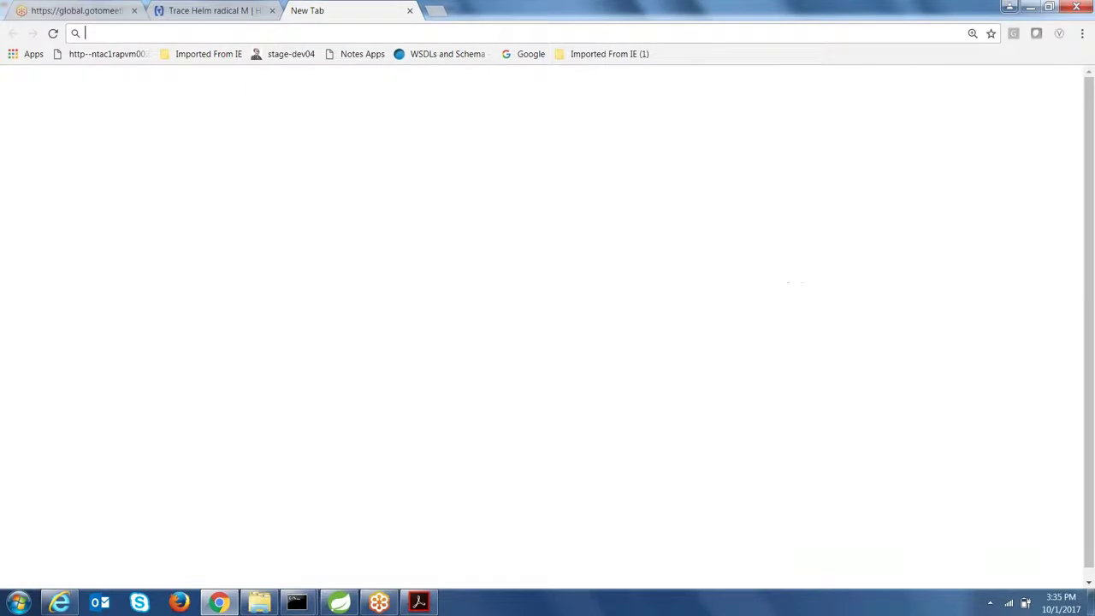
{"action": "type", "text": "loc"}
{"action": "key", "text": "Down"}
{"action": "key", "text": "Return"}
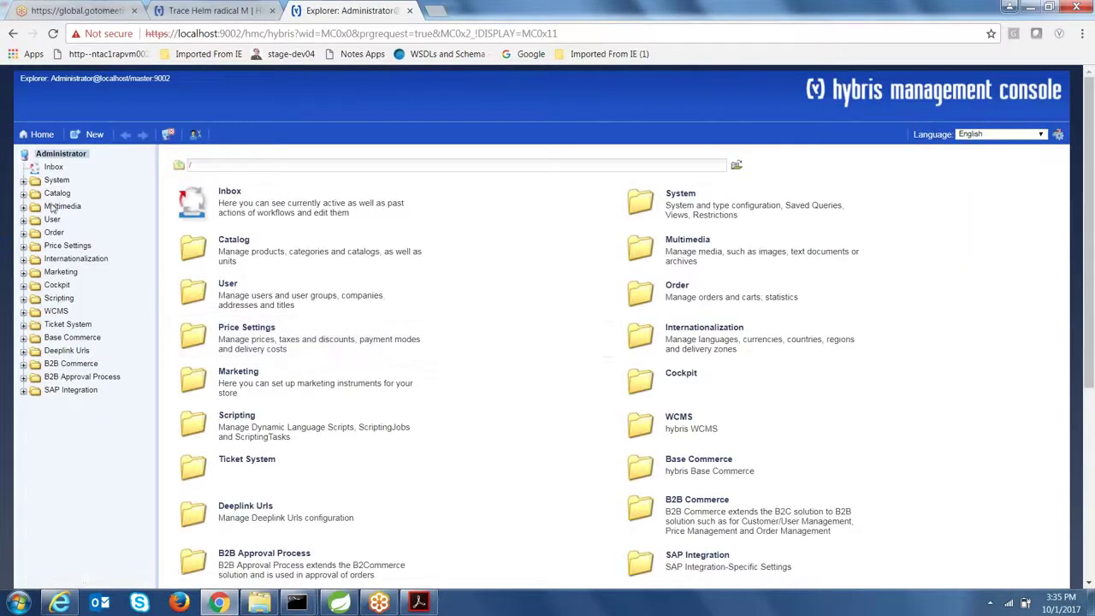
Search the CronJobs under System for codes starting with "full".
{"action": "left_click", "coordinate": [24, 181]}
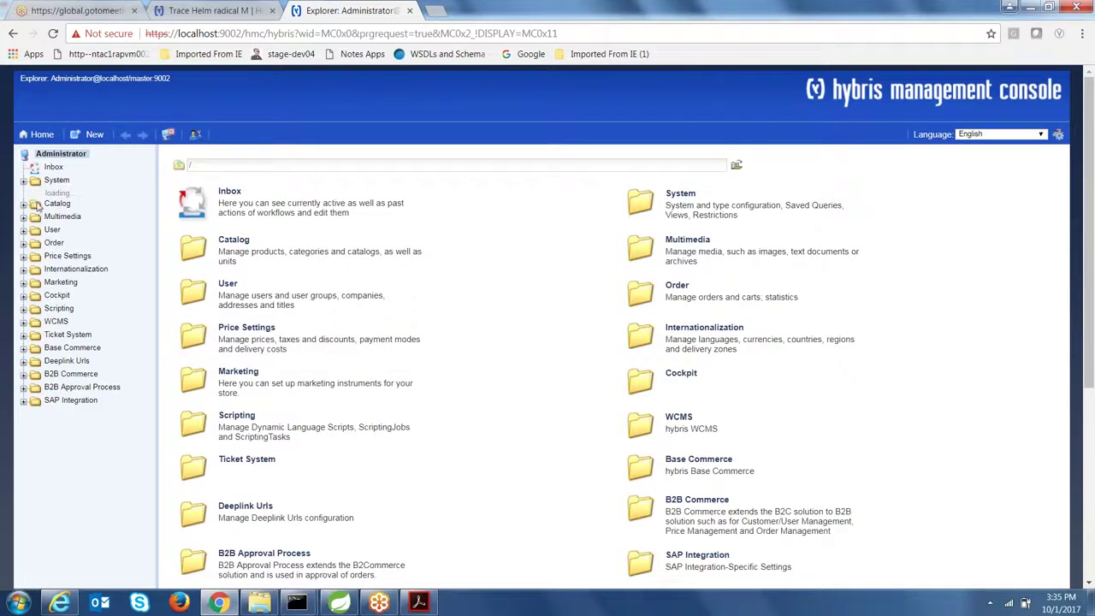
{"action": "left_click", "coordinate": [70, 325]}
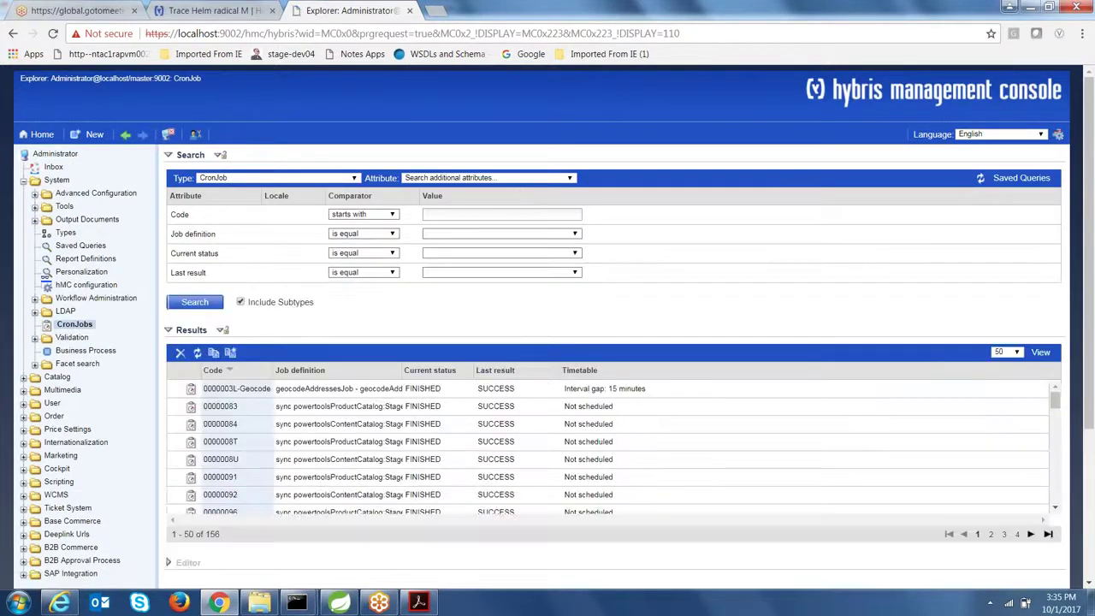
{"action": "left_click", "coordinate": [468, 213]}
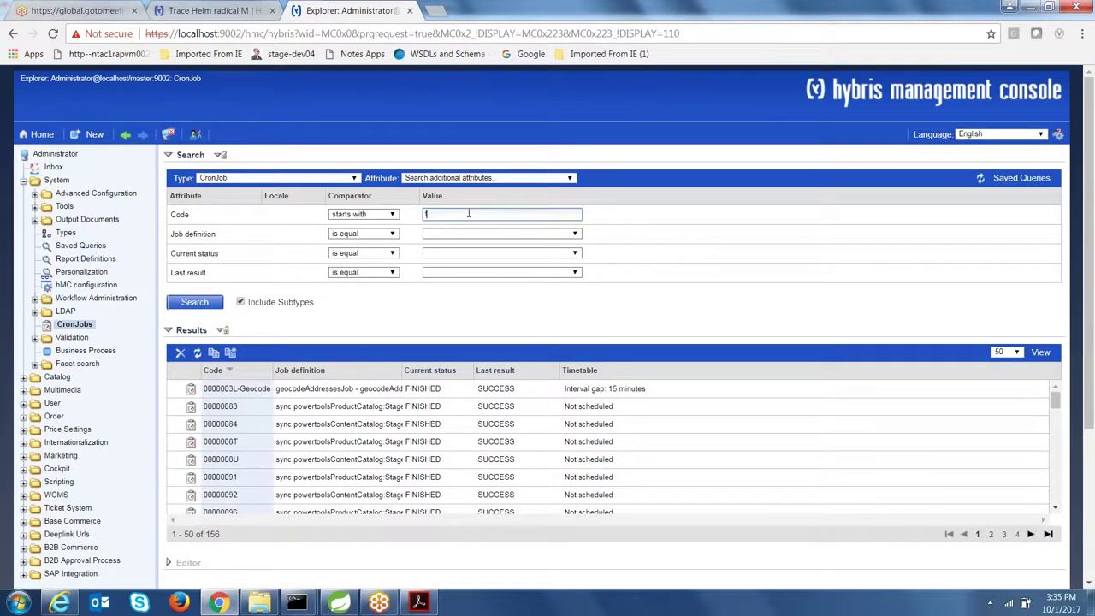
{"action": "key", "text": "Return"}
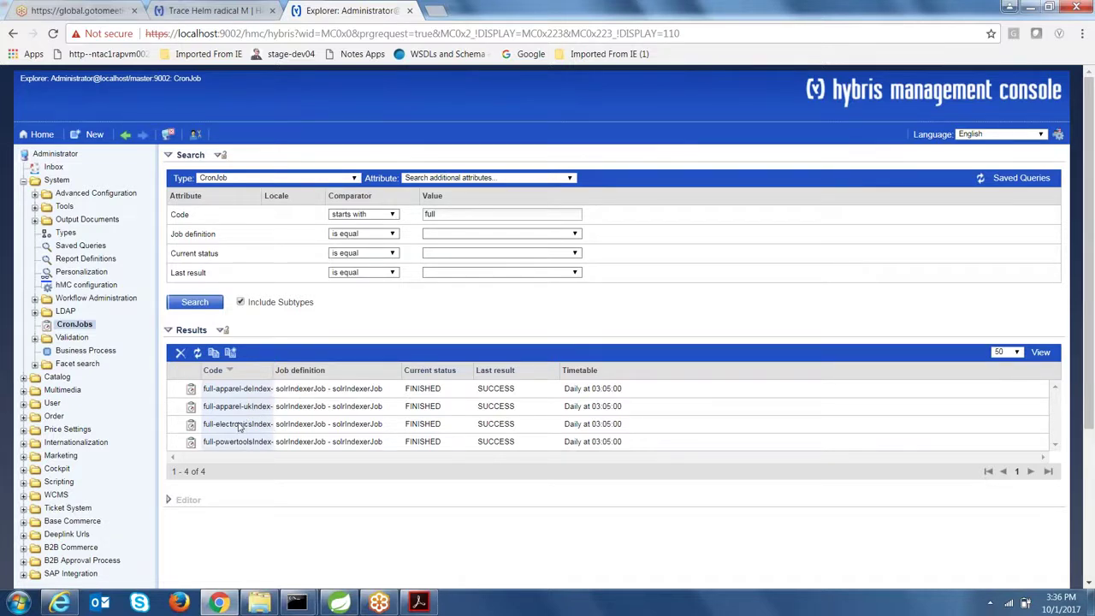
Check the time schedule of full-electronicsIndex-cronJob and return to the cron job search for "full".
{"action": "left_click", "coordinate": [243, 424]}
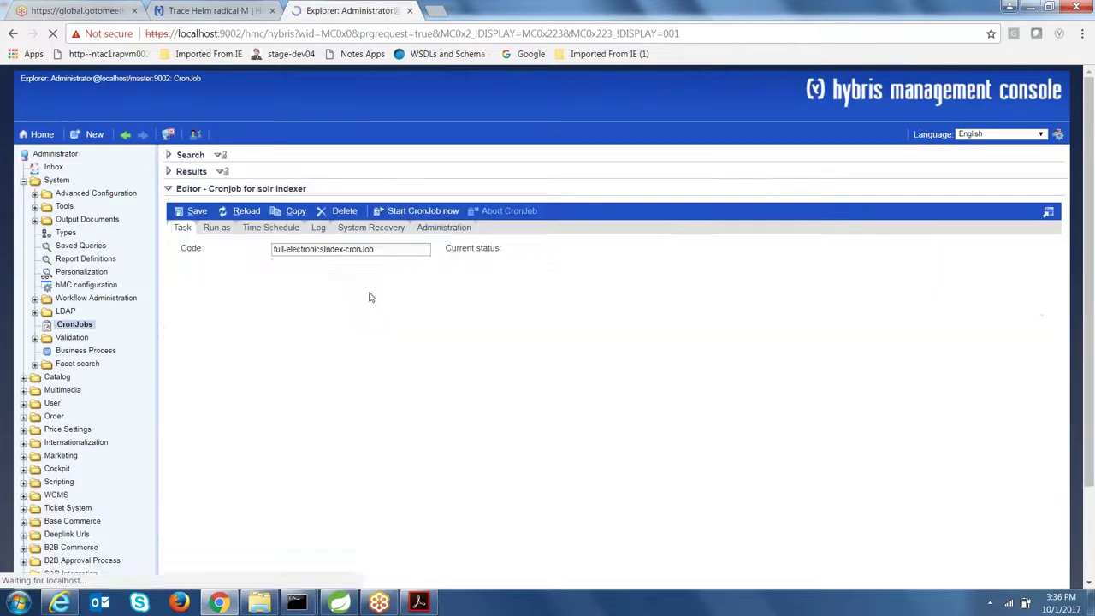
{"action": "left_click", "coordinate": [270, 228]}
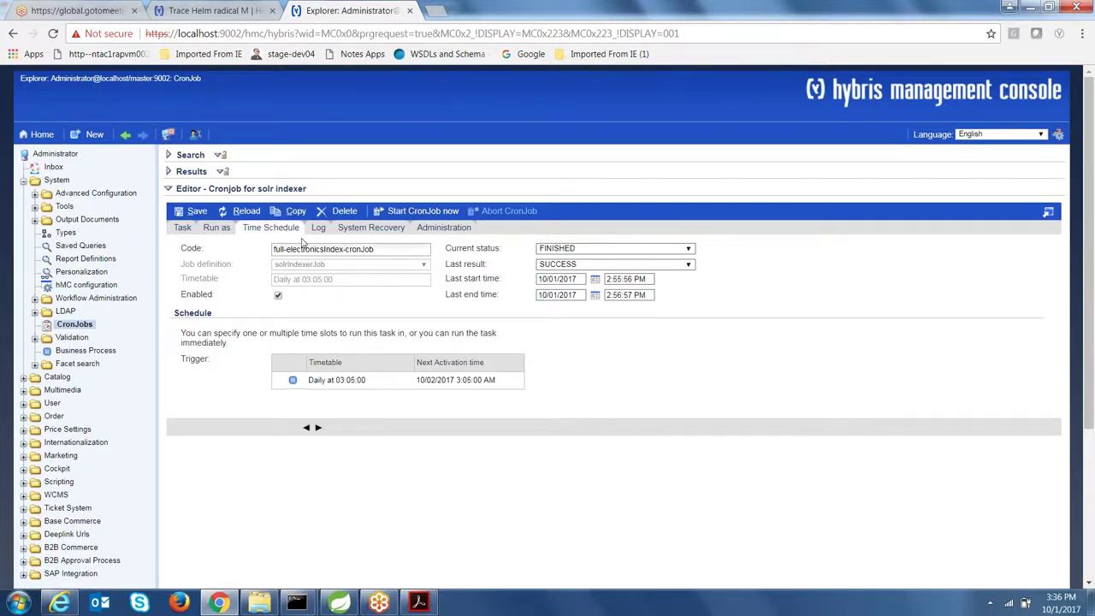
{"action": "left_click", "coordinate": [90, 323]}
{"action": "left_click", "coordinate": [192, 154]}
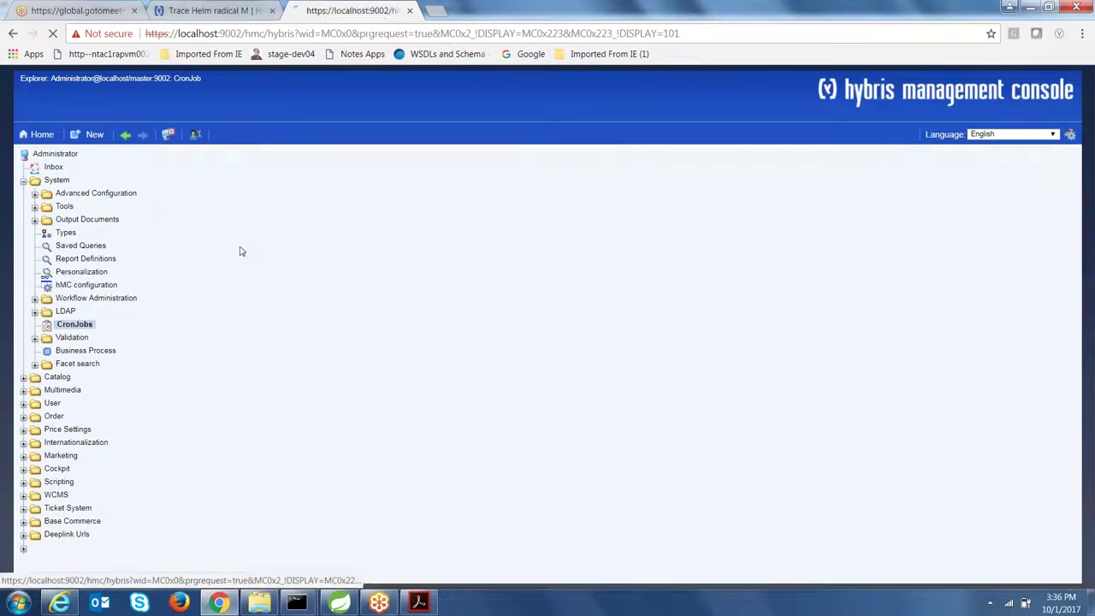
{"action": "left_click", "coordinate": [204, 304]}
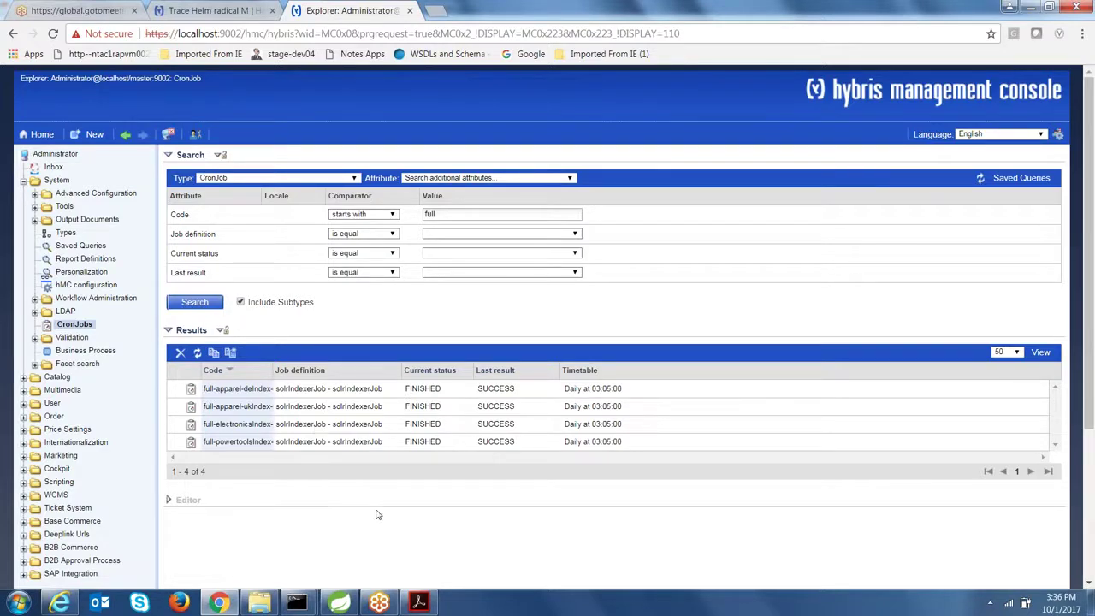
Switch to Acrobat Reader, review the illustrated cron job search and read the scenario for adding the "chennatraining" attribute to Solr indexing.
{"action": "left_click", "coordinate": [420, 604]}
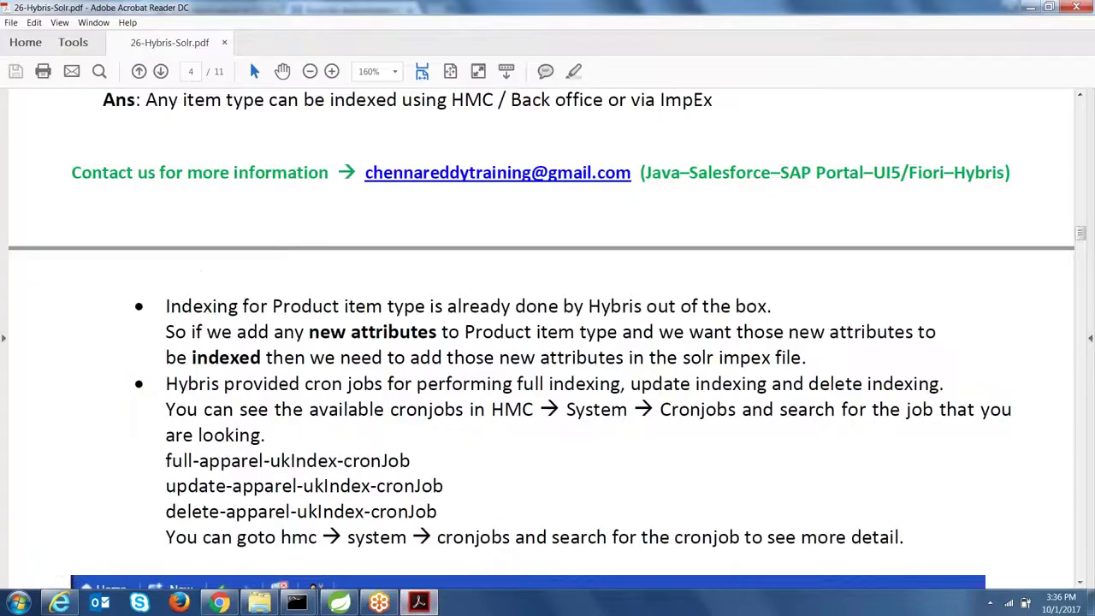
{"action": "scroll", "coordinate": [541, 334], "scroll_direction": "down", "scroll_amount": 5}
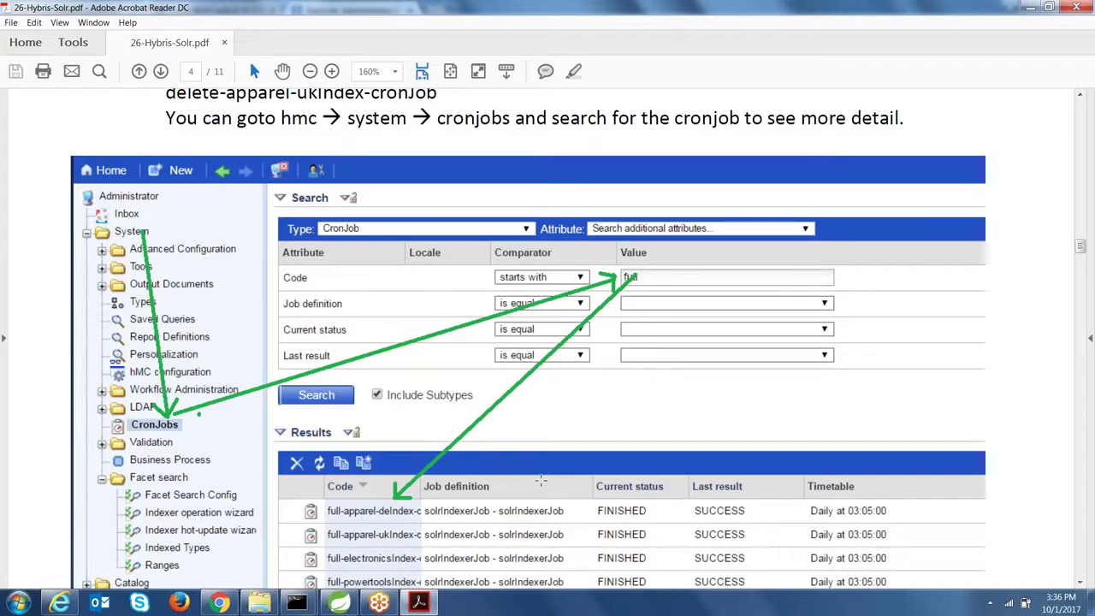
{"action": "left_click_drag", "start_coordinate": [1080, 246], "coordinate": [1081, 268]}
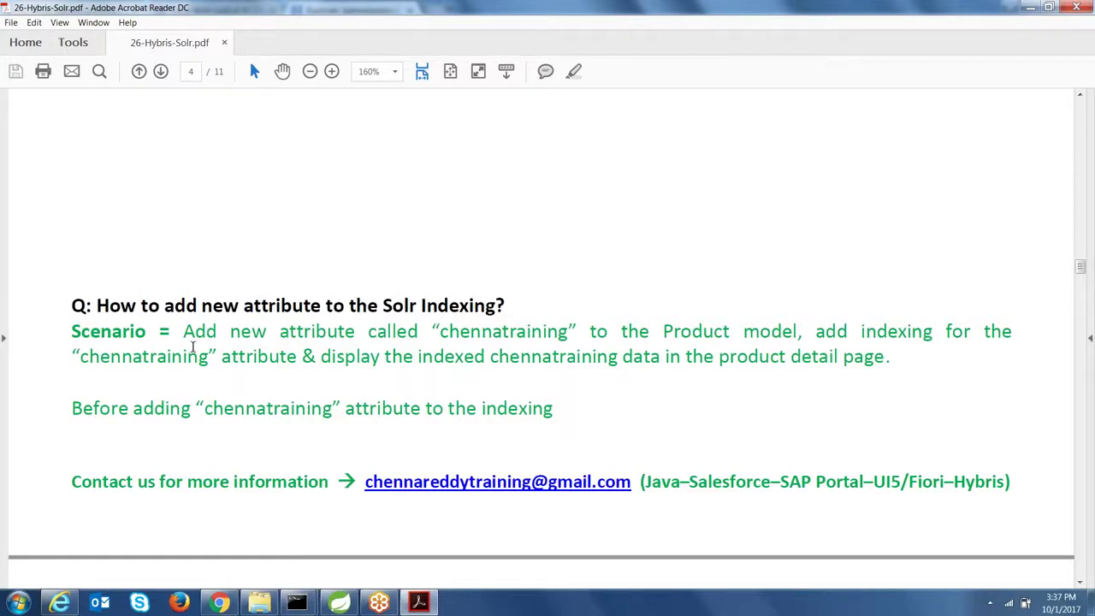
{"action": "left_click_drag", "start_coordinate": [183, 332], "coordinate": [356, 333]}
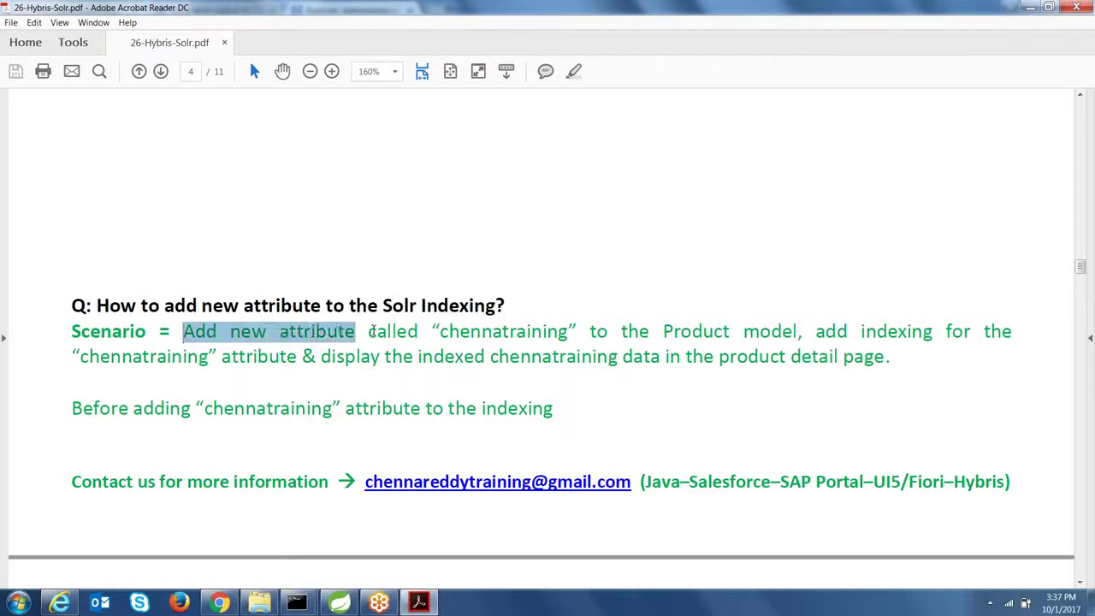
{"action": "double_click", "coordinate": [492, 337]}
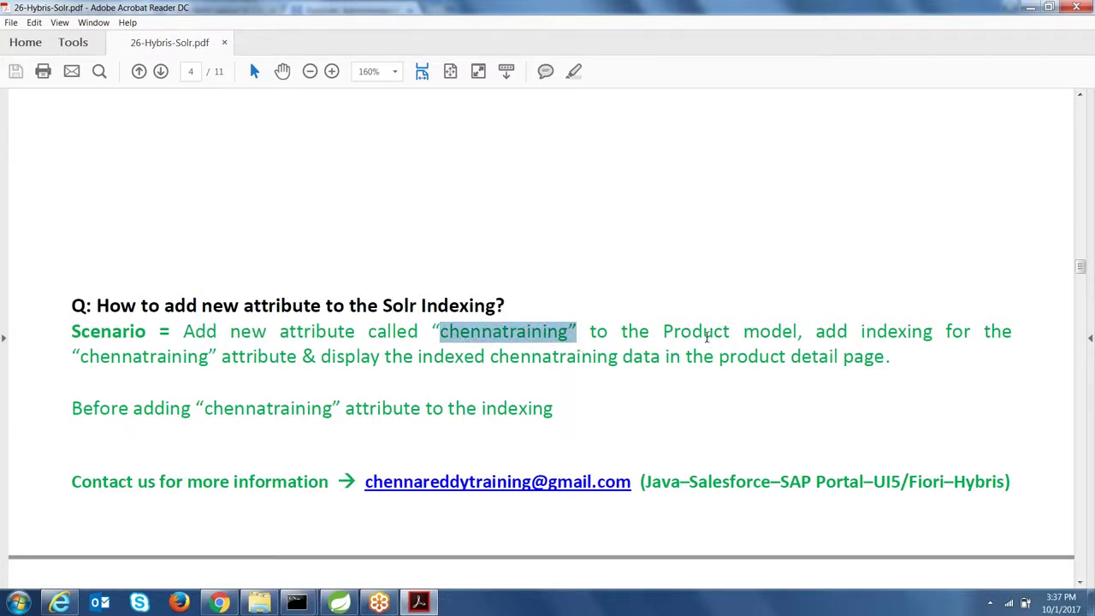
{"action": "left_click_drag", "start_coordinate": [815, 331], "coordinate": [200, 353]}
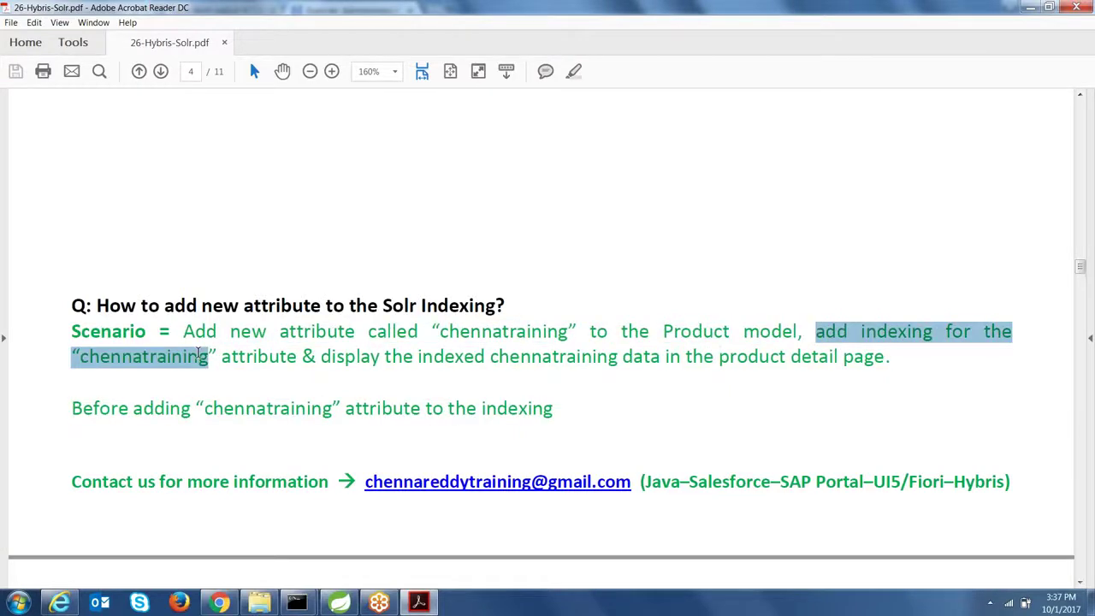
{"action": "left_click", "coordinate": [366, 355]}
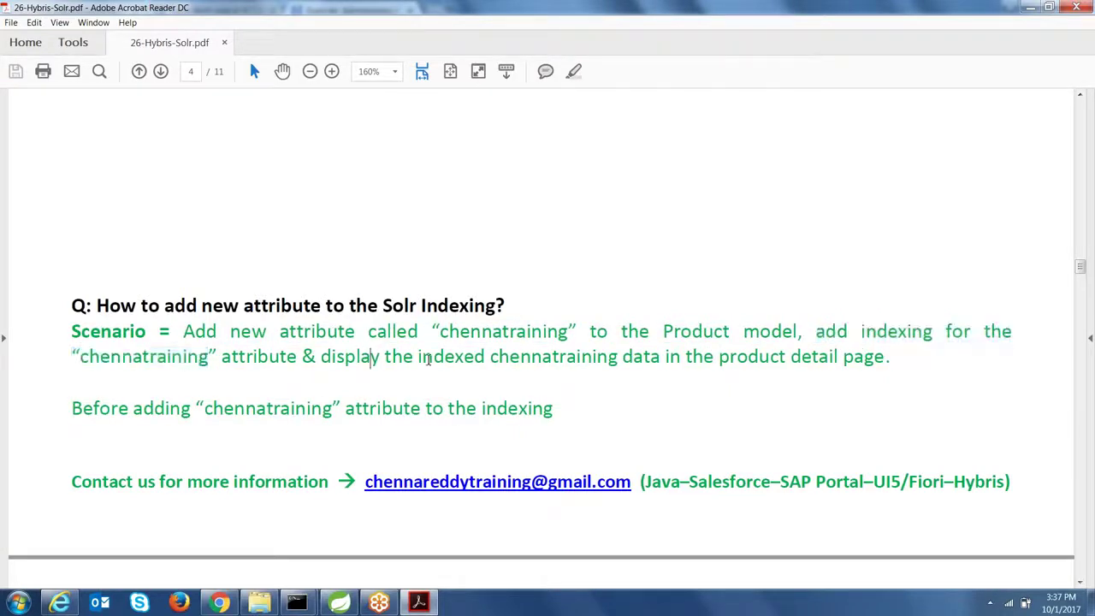
{"action": "left_click_drag", "start_coordinate": [338, 355], "coordinate": [479, 362]}
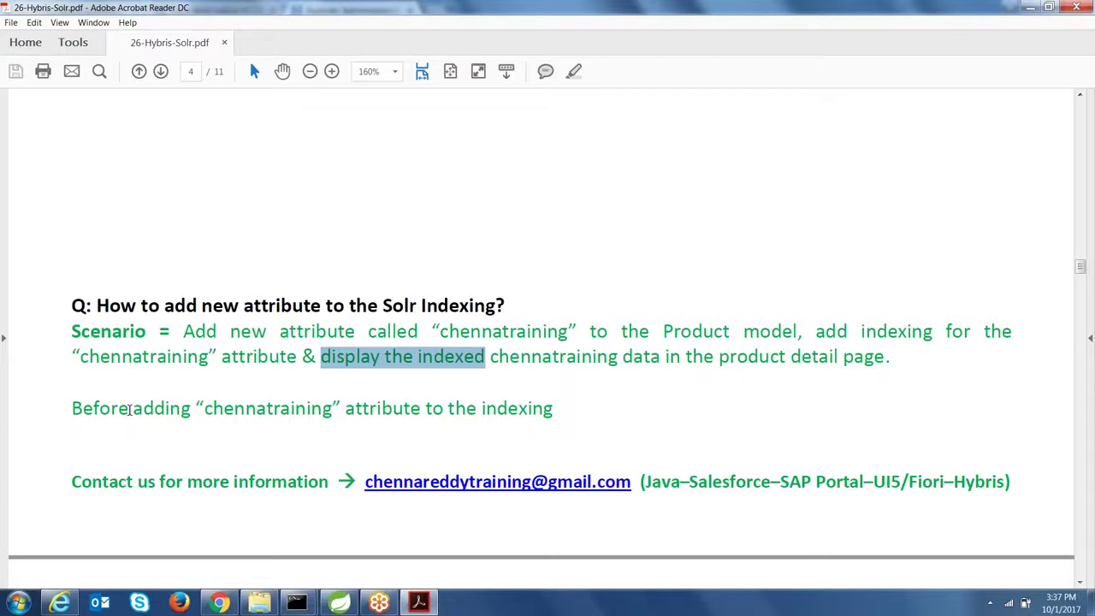
{"action": "left_click_drag", "start_coordinate": [96, 411], "coordinate": [553, 411]}
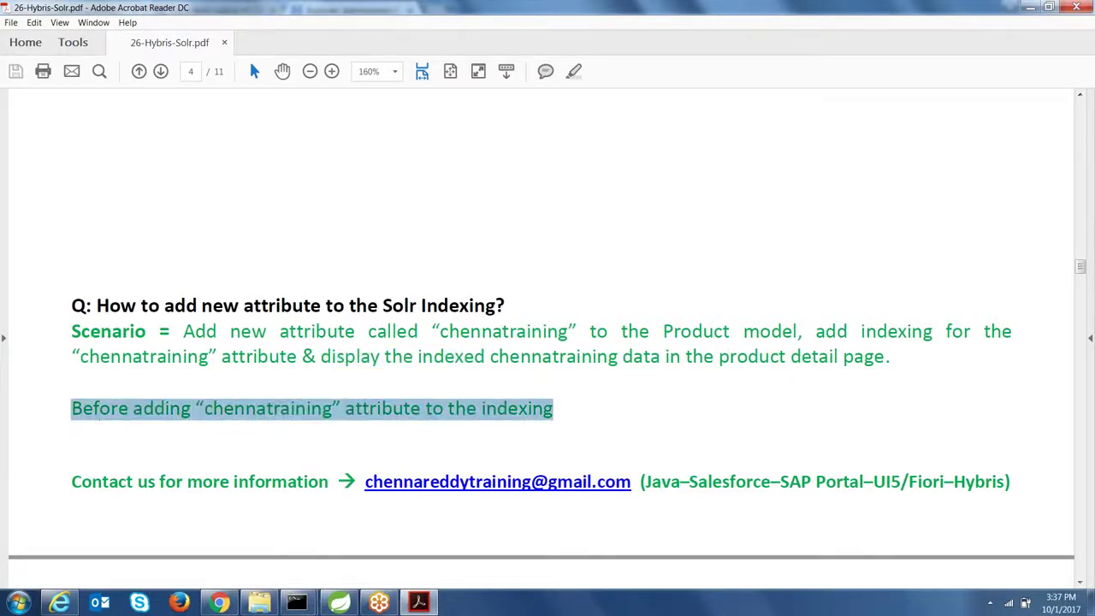
View the page 5 before-indexing example and enter "training" in the B2C Accelerator storefront search in Chrome for comparison.
{"action": "left_click_drag", "start_coordinate": [1080, 266], "coordinate": [1082, 282]}
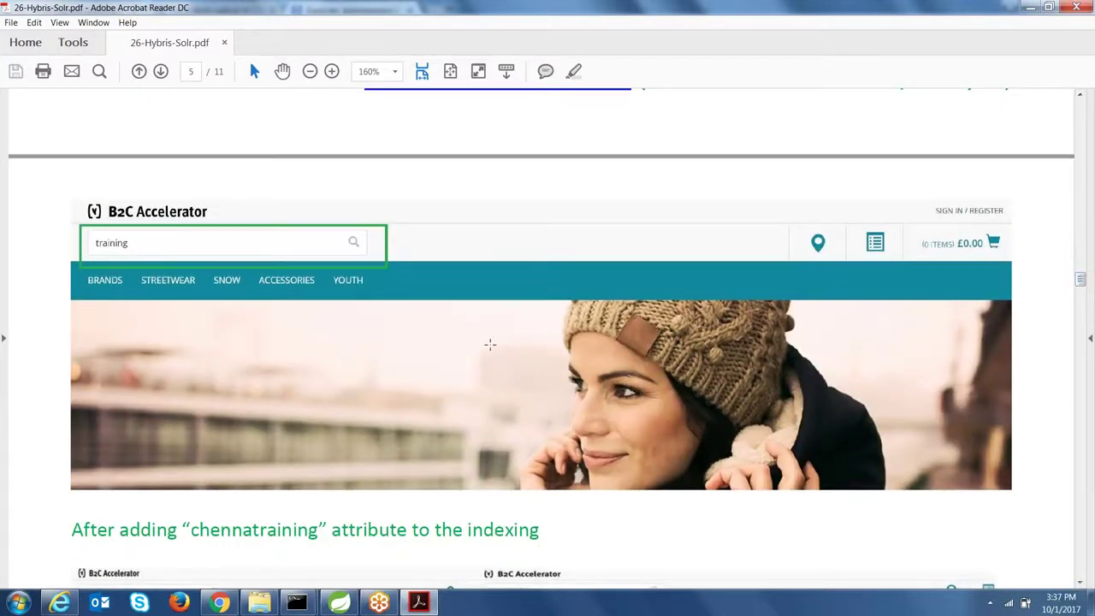
{"action": "key", "text": "alt+Tab"}
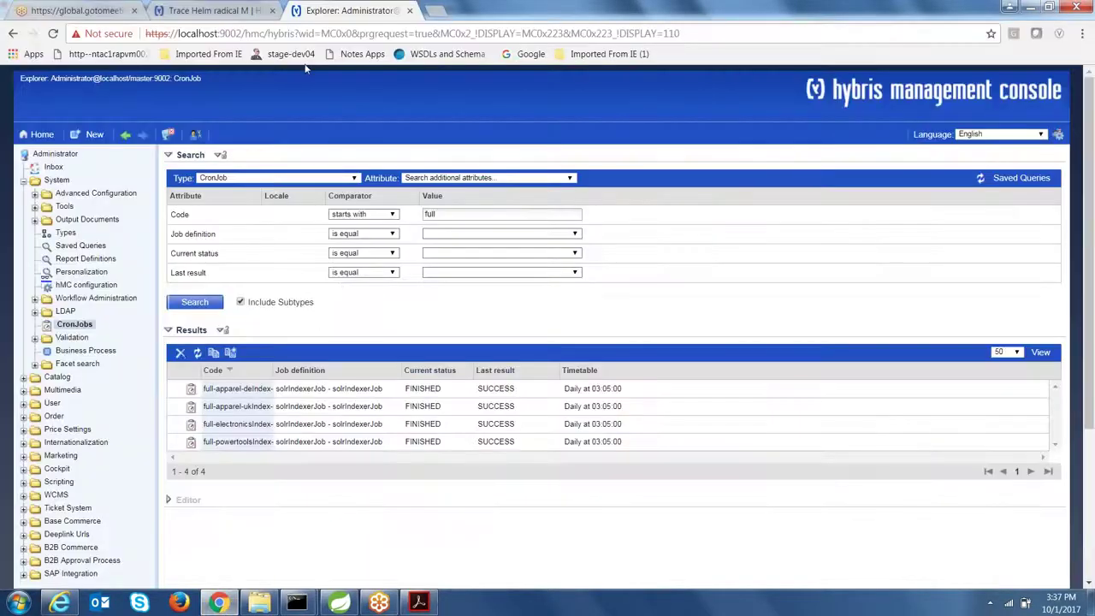
{"action": "left_click", "coordinate": [214, 10]}
{"action": "key", "text": "ctrl+a"}
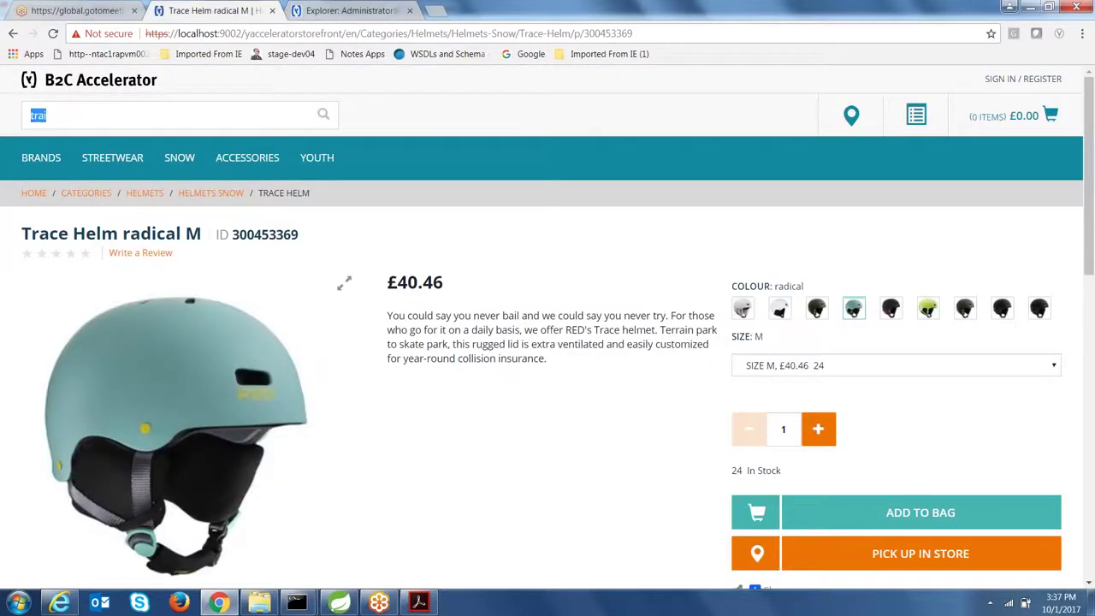
{"action": "type", "text": "training"}
{"action": "key", "text": "alt+Tab"}
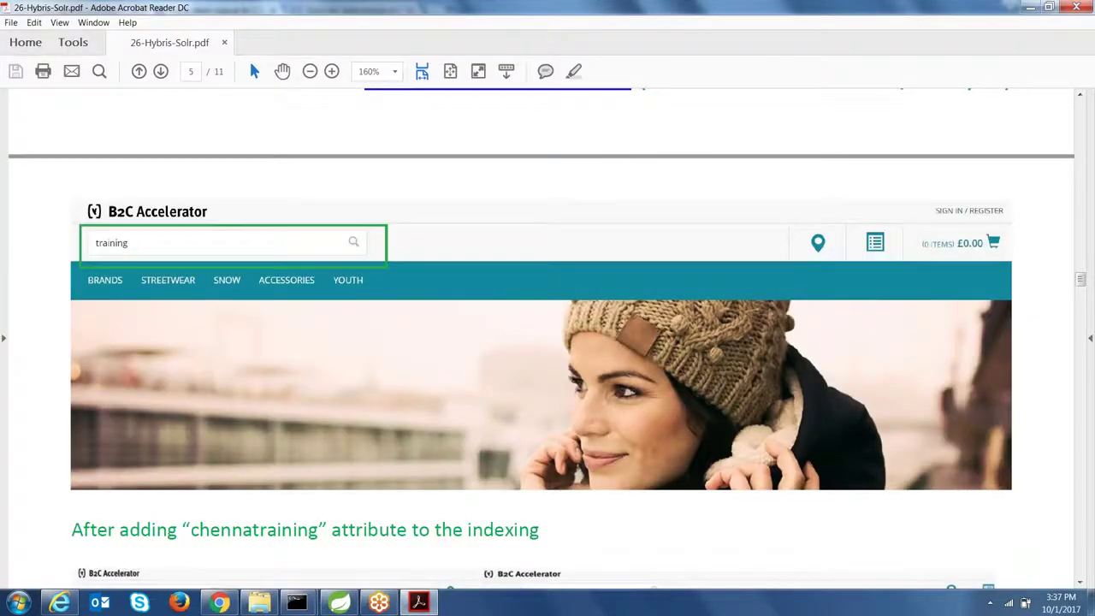
Compare the storefront search suggestions for "trai" and "training" with the before-indexing example in the PDF.
{"action": "key", "text": "alt+Tab"}
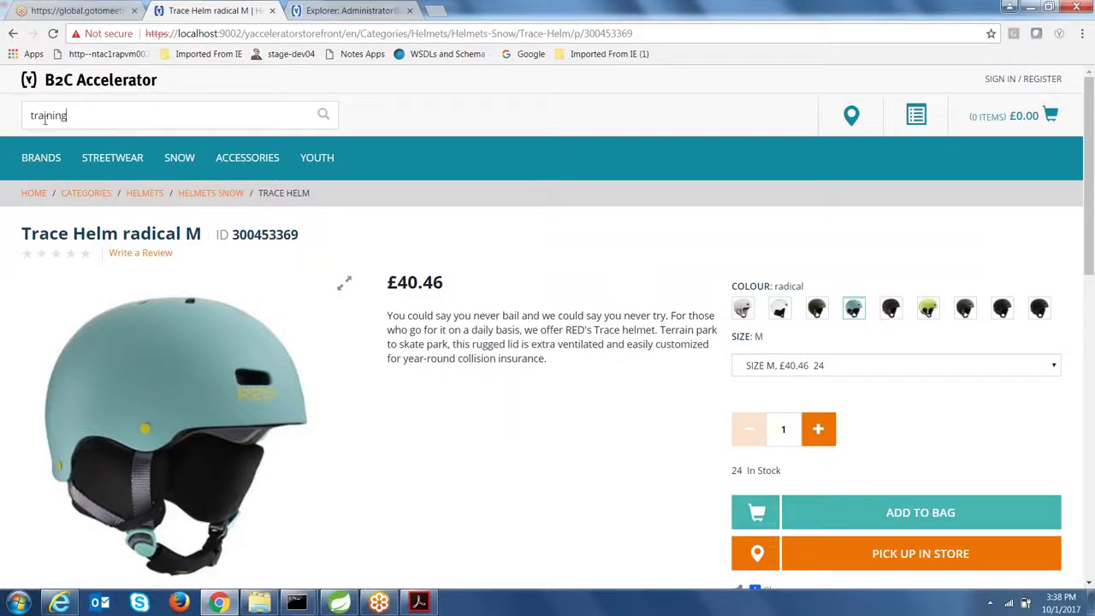
{"action": "key", "text": "alt+Tab"}
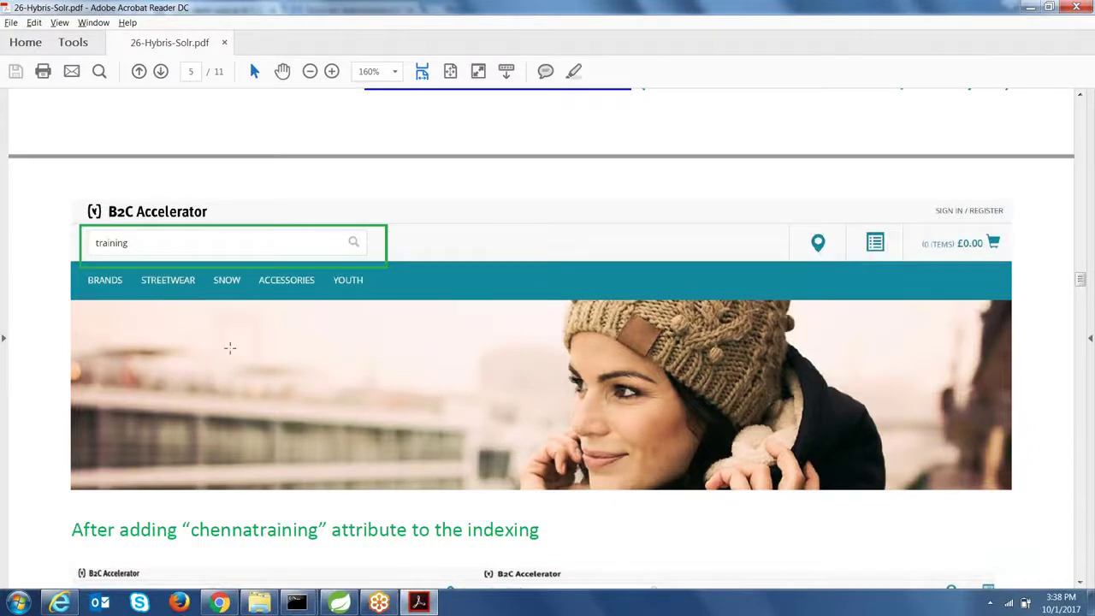
{"action": "key", "text": "alt+Tab"}
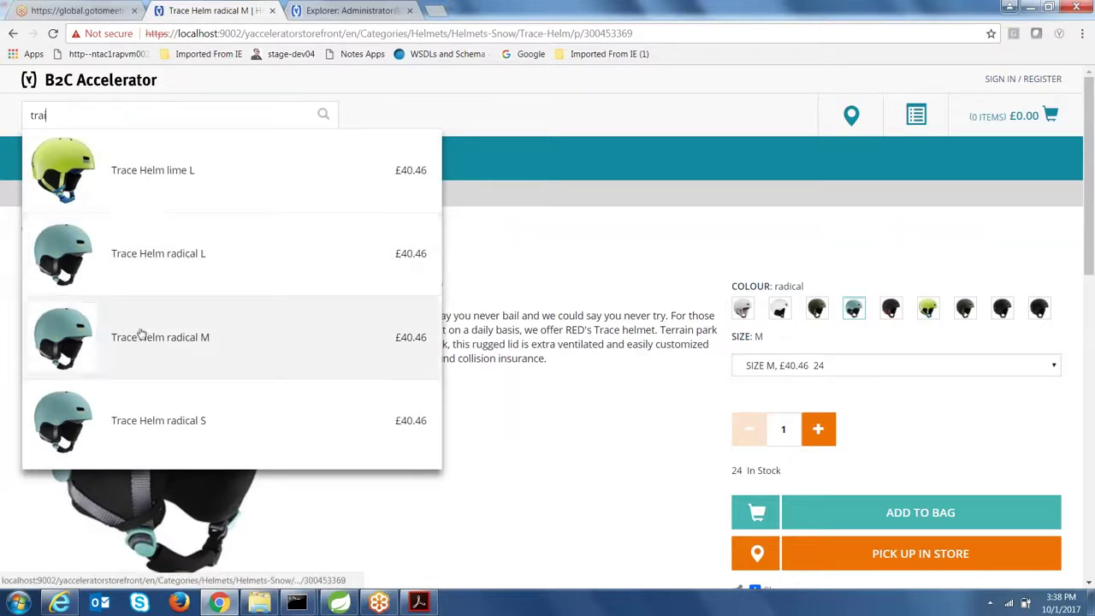
{"action": "left_click_drag", "start_coordinate": [86, 115], "coordinate": [11, 117]}
{"action": "left_click", "coordinate": [99, 116]}
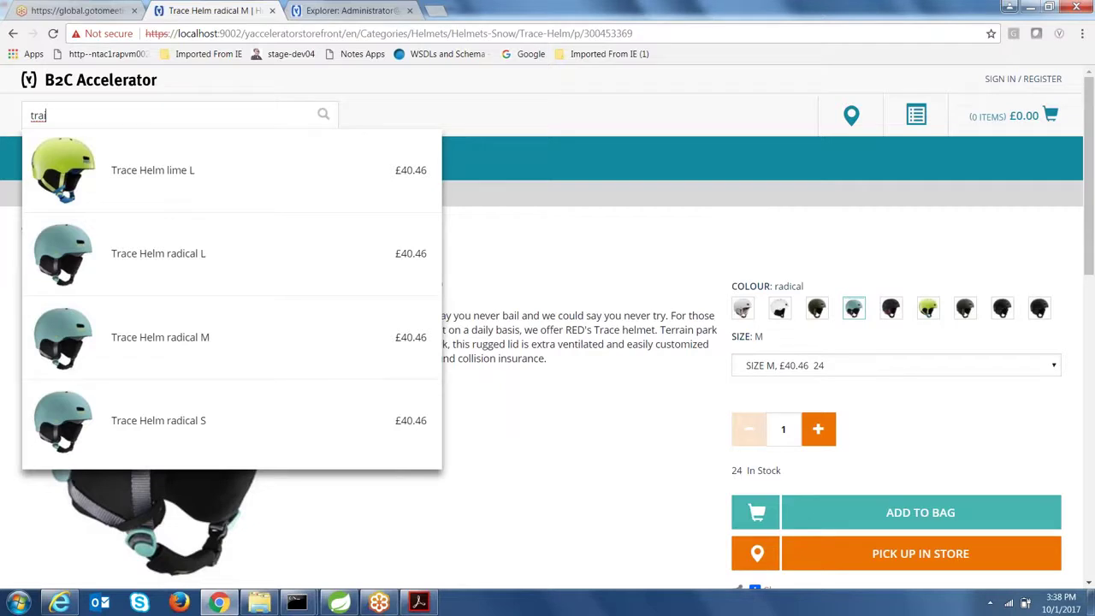
{"action": "type", "text": "ning"}
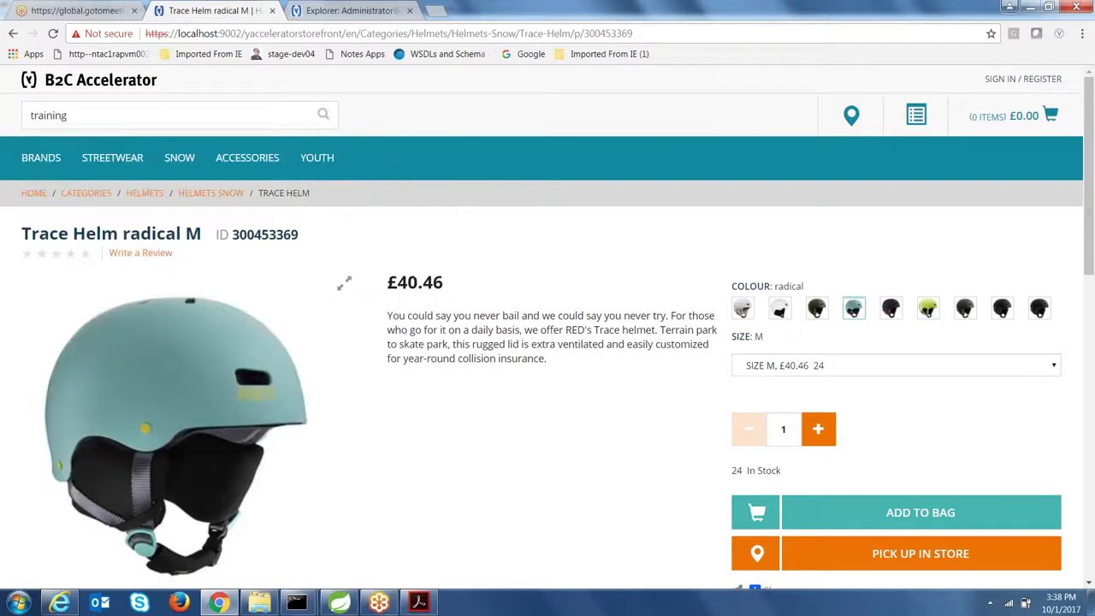
{"action": "key", "text": "alt+Tab"}
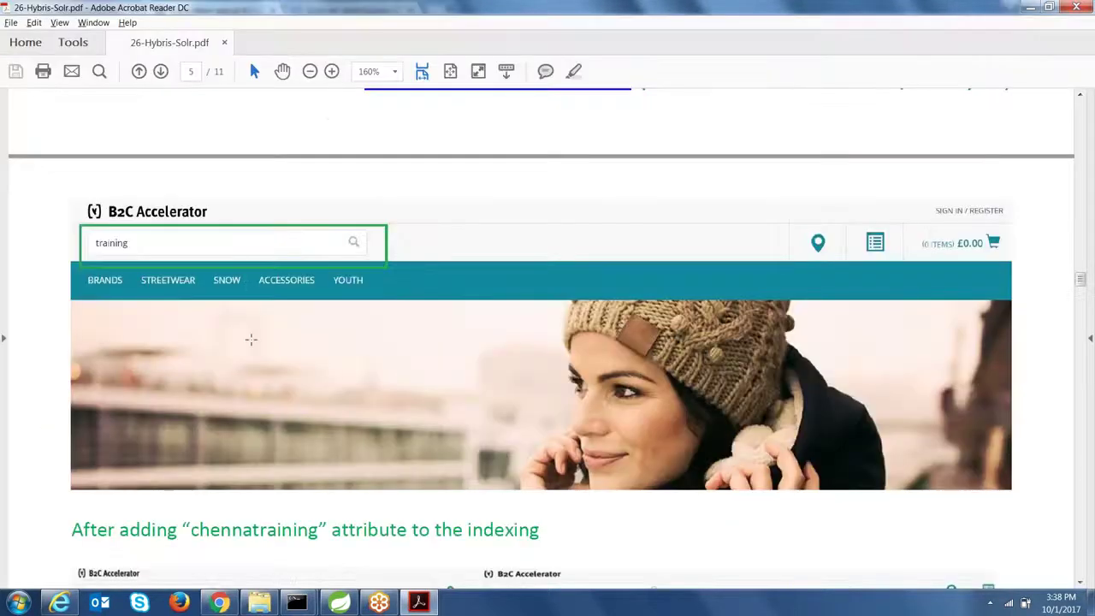
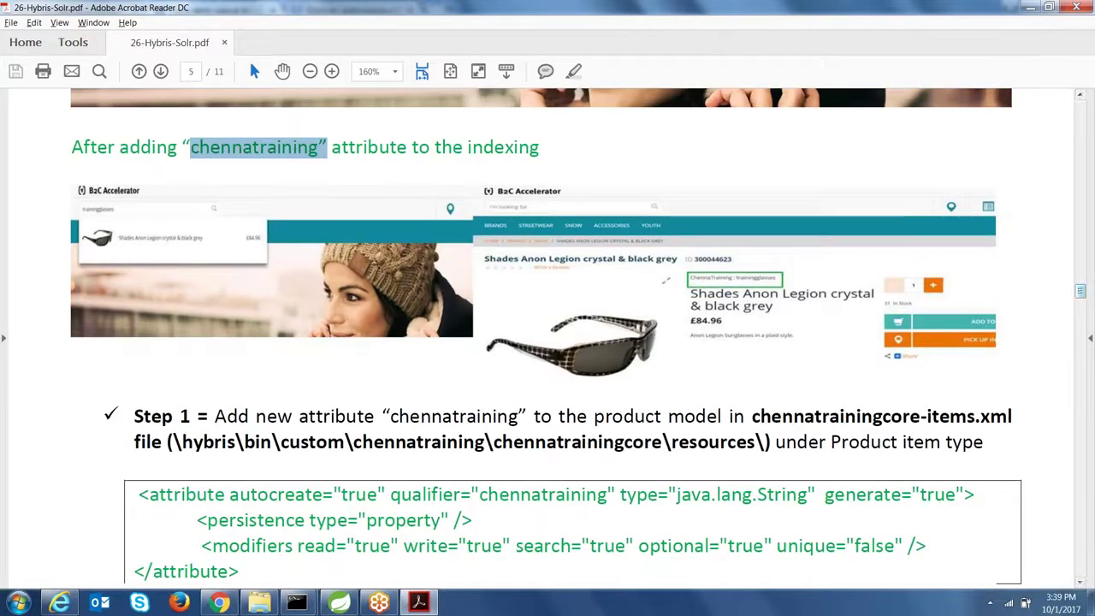
Switch to Windows Explorer and open the hybris\bin\custom folder inside HYBRISCOMM62.
{"action": "left_click", "coordinate": [261, 603]}
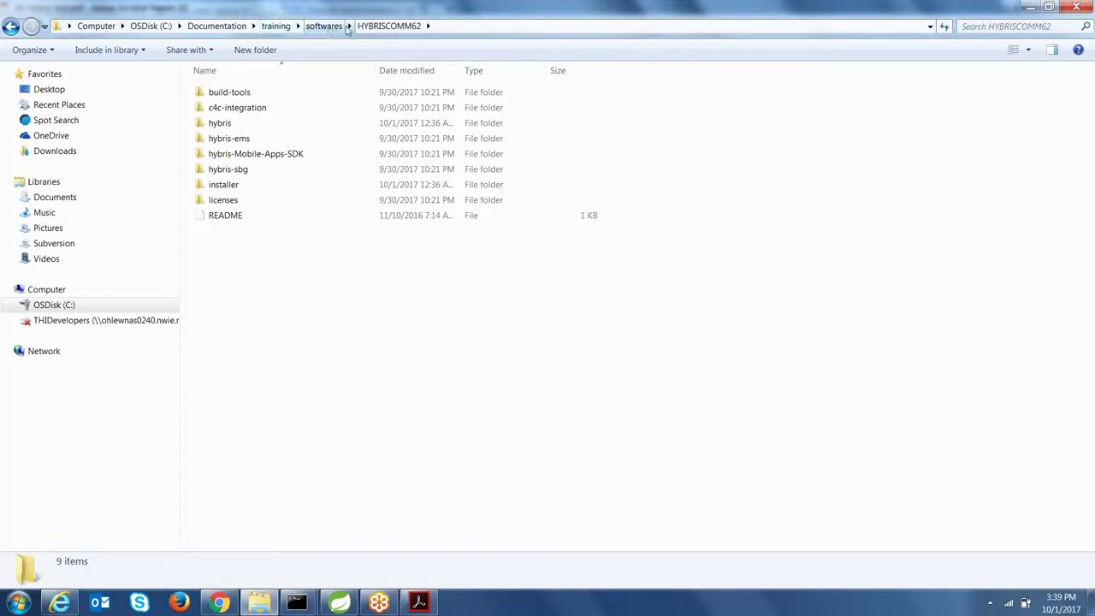
{"action": "double_click", "coordinate": [220, 123]}
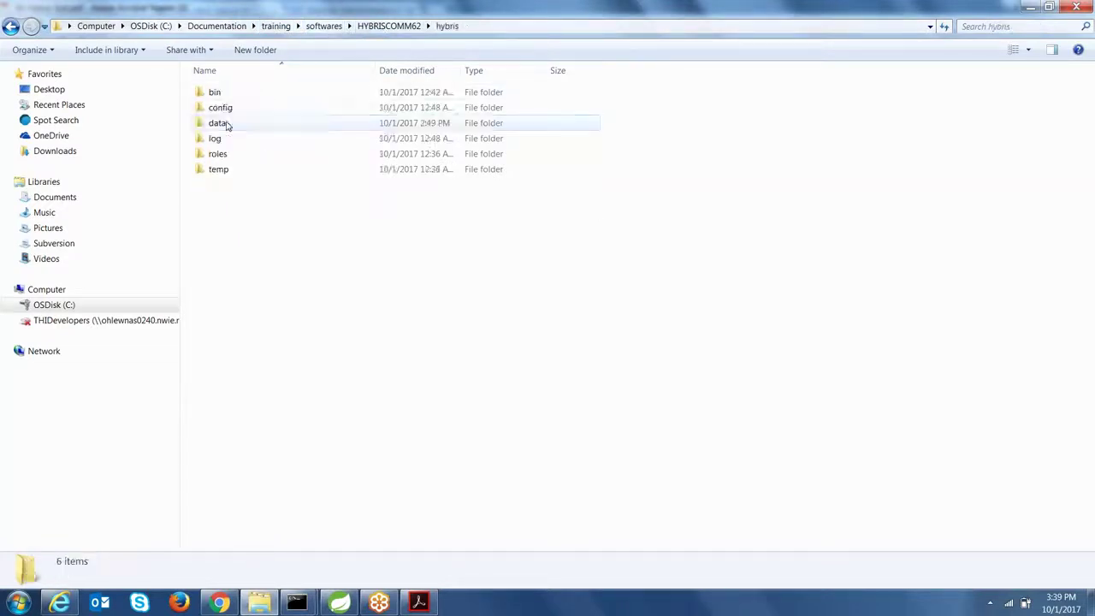
{"action": "left_click", "coordinate": [220, 94]}
{"action": "double_click", "coordinate": [220, 94]}
{"action": "double_click", "coordinate": [239, 94]}
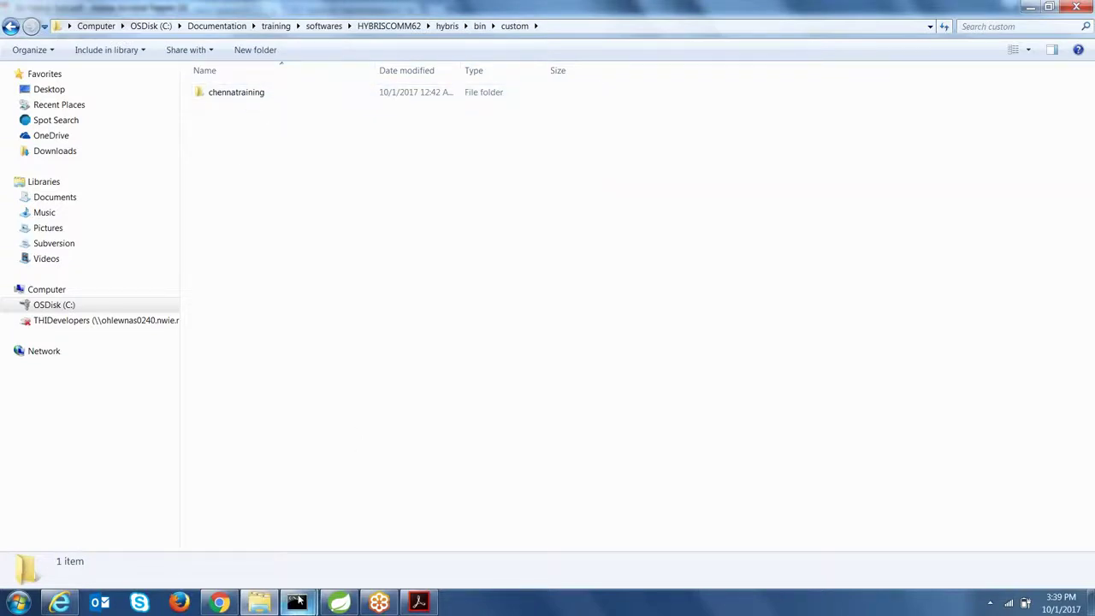
Check the ant command entered in the hybris platform Command Prompt and return to the custom folder in Windows Explorer.
{"action": "mouse_move", "coordinate": [296, 602]}
{"action": "left_click", "coordinate": [262, 527]}
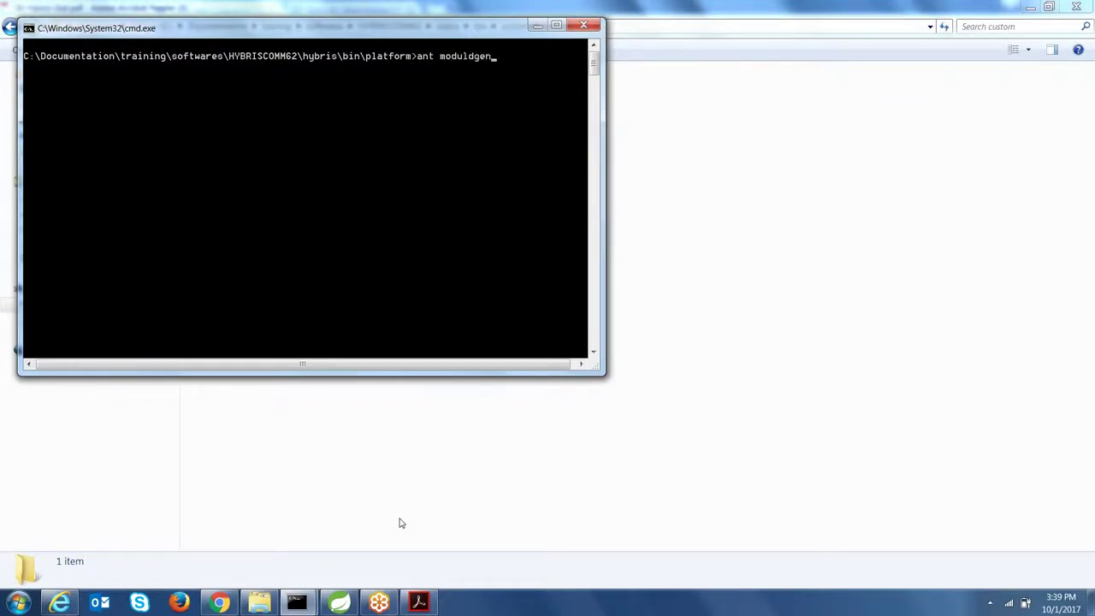
{"action": "left_click", "coordinate": [691, 428]}
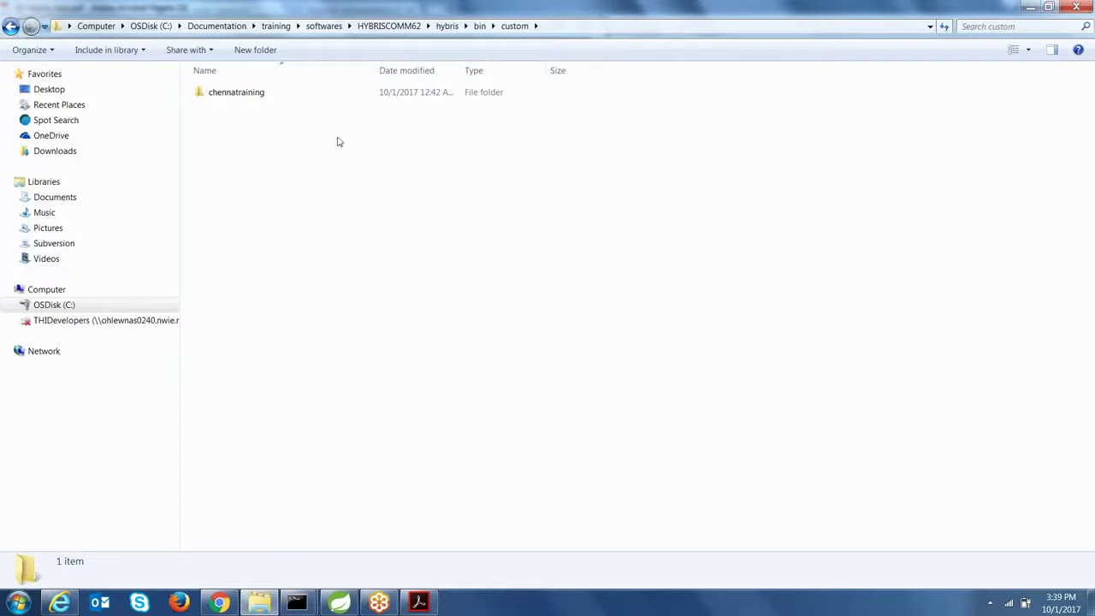
Clear the ant command entered in the hybris platform Command Prompt and return to the custom folder in Windows Explorer.
{"action": "left_click", "coordinate": [249, 101]}
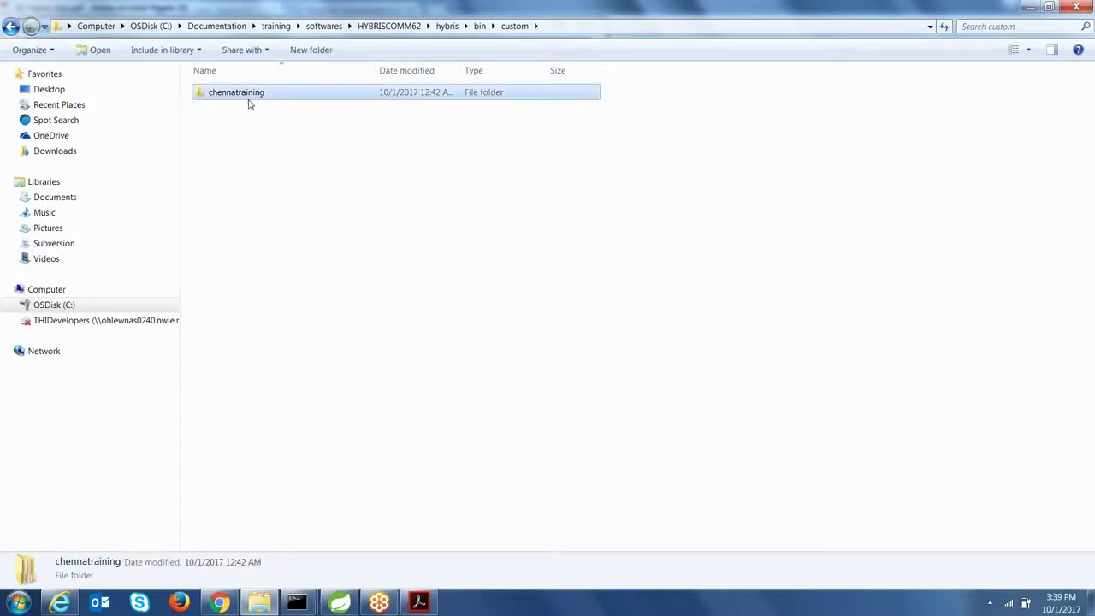
{"action": "key", "text": "alt+Tab"}
{"action": "key", "text": "BackSpace"}
{"action": "key", "text": "BackSpace"}
{"action": "key", "text": "BackSpace"}
{"action": "key", "text": "BackSpace"}
{"action": "key", "text": "BackSpace"}
{"action": "key", "text": "BackSpace"}
{"action": "key", "text": "BackSpace"}
{"action": "key", "text": "BackSpace"}
{"action": "key", "text": "BackSpace"}
{"action": "key", "text": "BackSpace"}
{"action": "key", "text": "BackSpace"}
{"action": "key", "text": "BackSpace"}
{"action": "key", "text": "alt+Tab"}
Open the chennatraining folder to view its extensions, select chennatrainingstorefront, and switch to the Solr PDF in Acrobat Reader.
{"action": "double_click", "coordinate": [243, 95]}
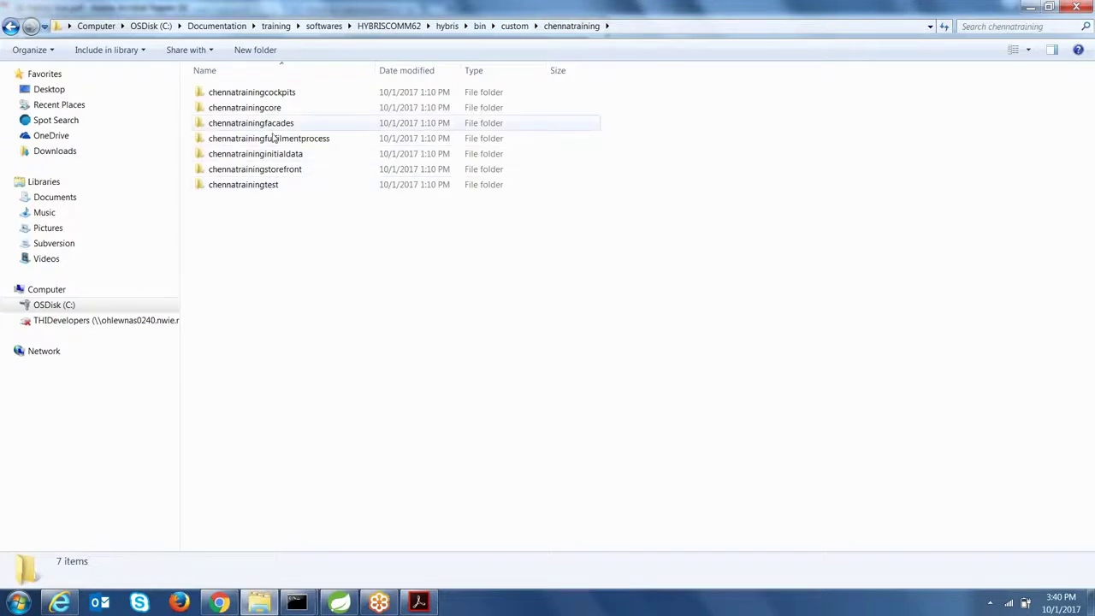
{"action": "left_click", "coordinate": [272, 171]}
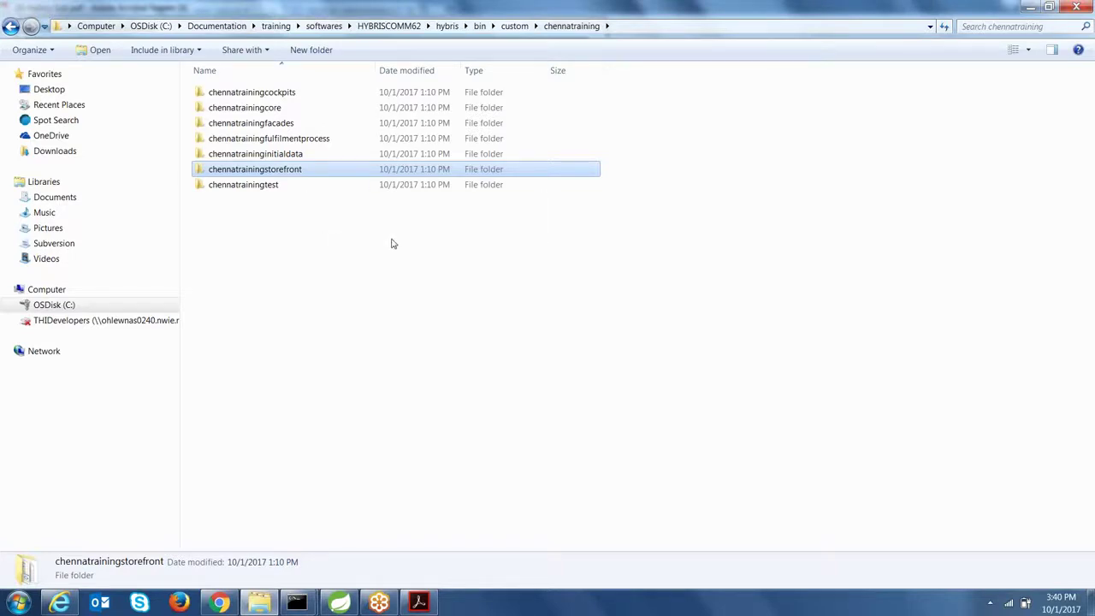
{"action": "left_click", "coordinate": [418, 602]}
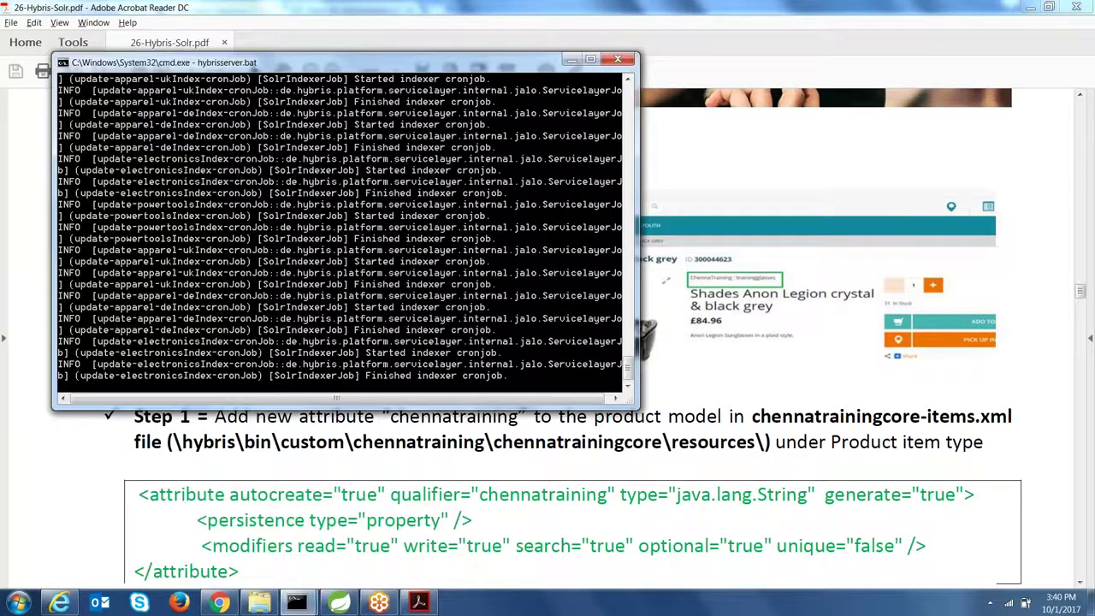
Interrupt the running hybrisserver.bat in its Command Prompt window and return to the Solr PDF.
{"action": "left_click", "coordinate": [394, 540]}
{"action": "key", "text": "ctrl+c"}
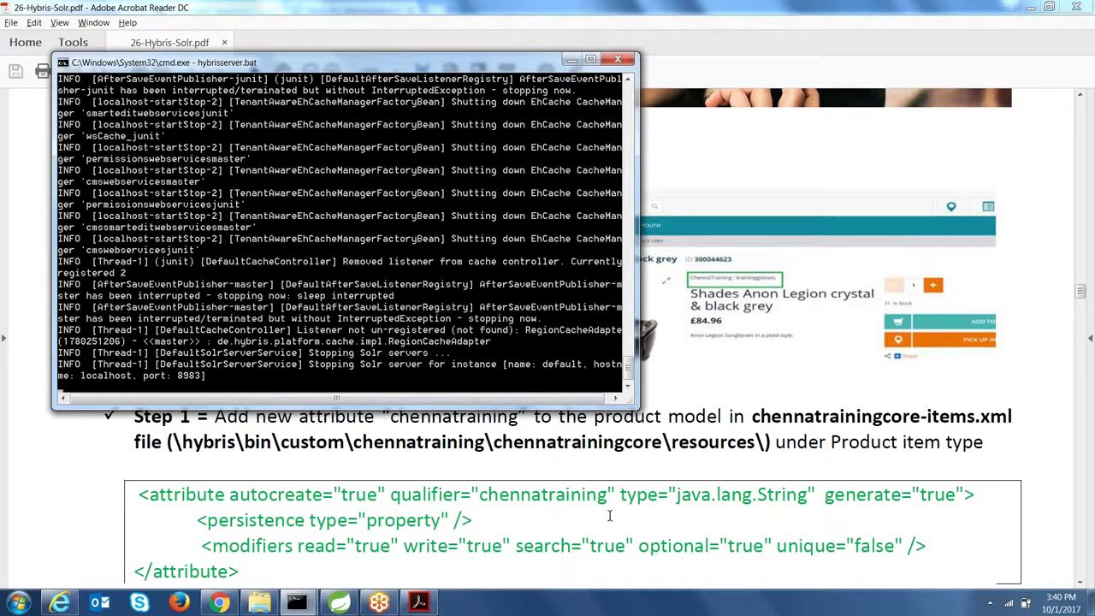
{"action": "left_click", "coordinate": [904, 416]}
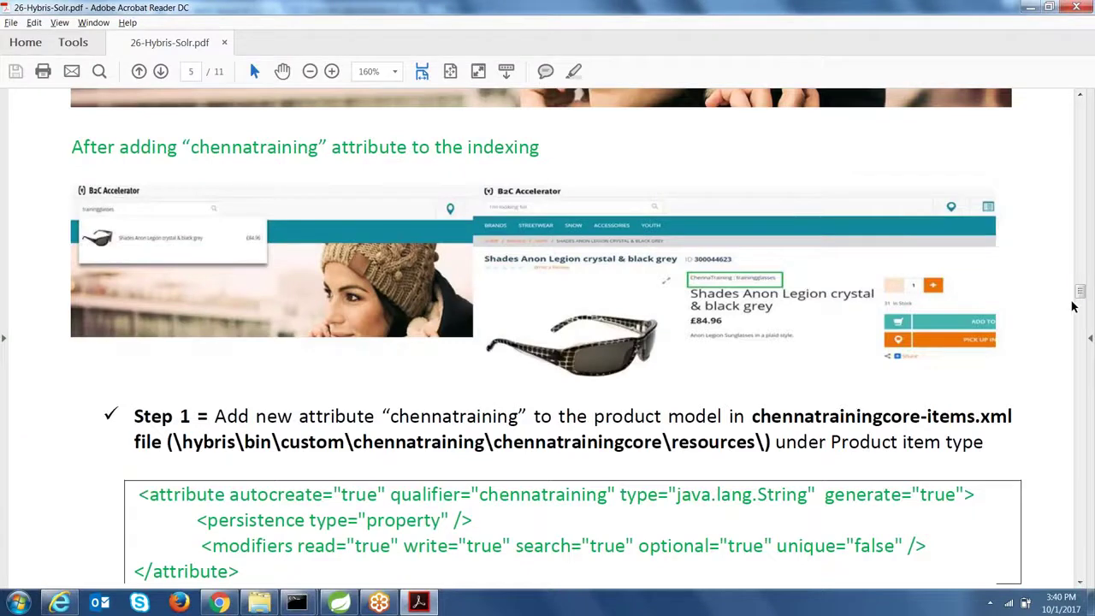
Copy the chennatrainingcore-items.xml file name from Step 1 of the PDF and open that resource in Spring Tool Suite.
{"action": "left_click_drag", "start_coordinate": [1081, 292], "coordinate": [1081, 300]}
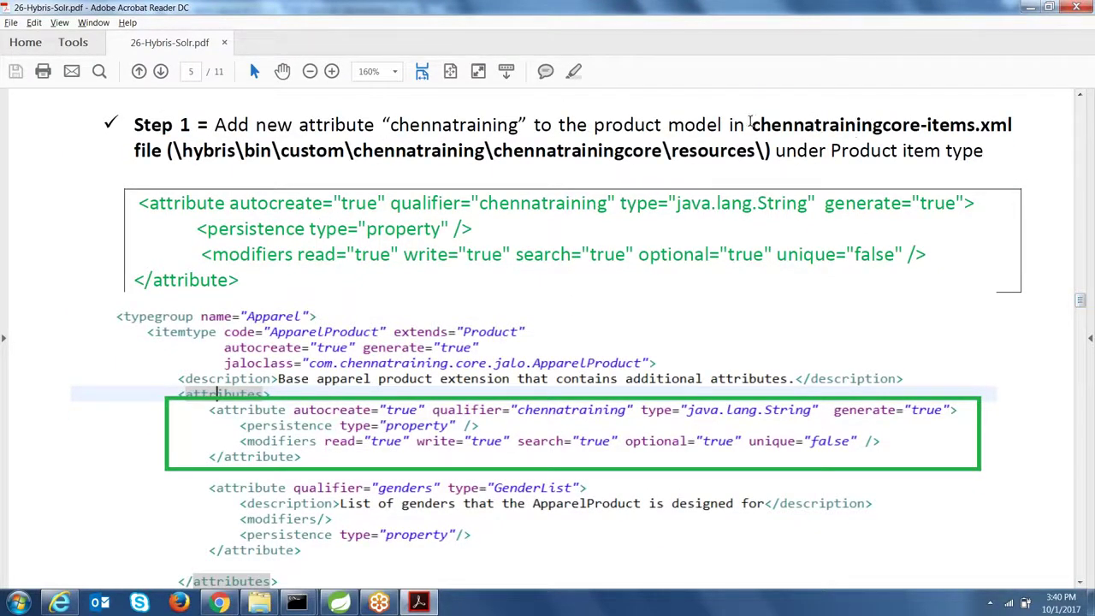
{"action": "left_click_drag", "start_coordinate": [751, 125], "coordinate": [1015, 126]}
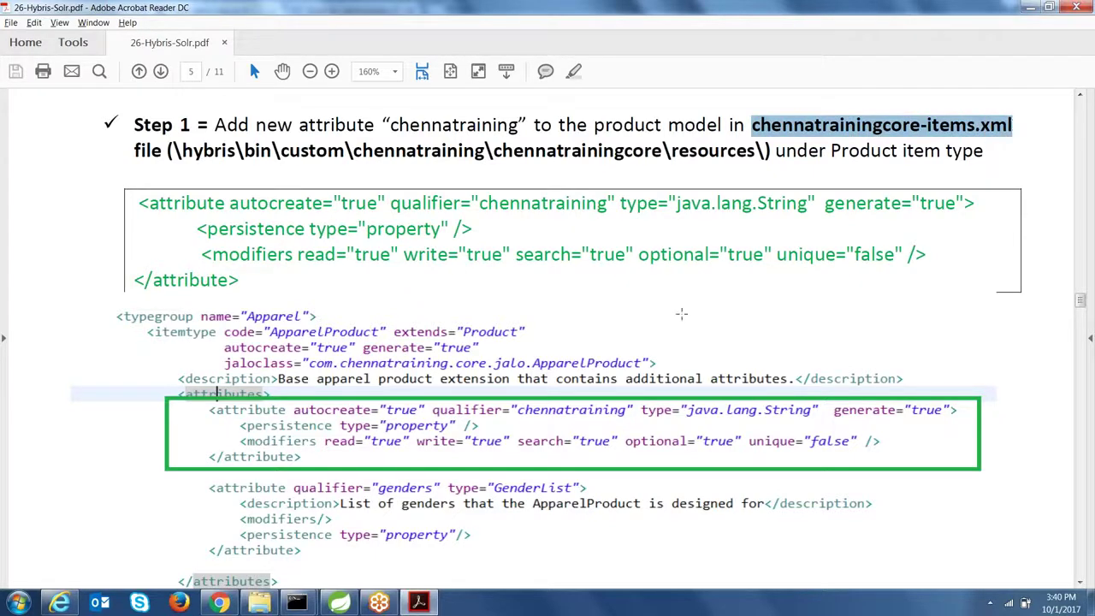
{"action": "left_click", "coordinate": [339, 602]}
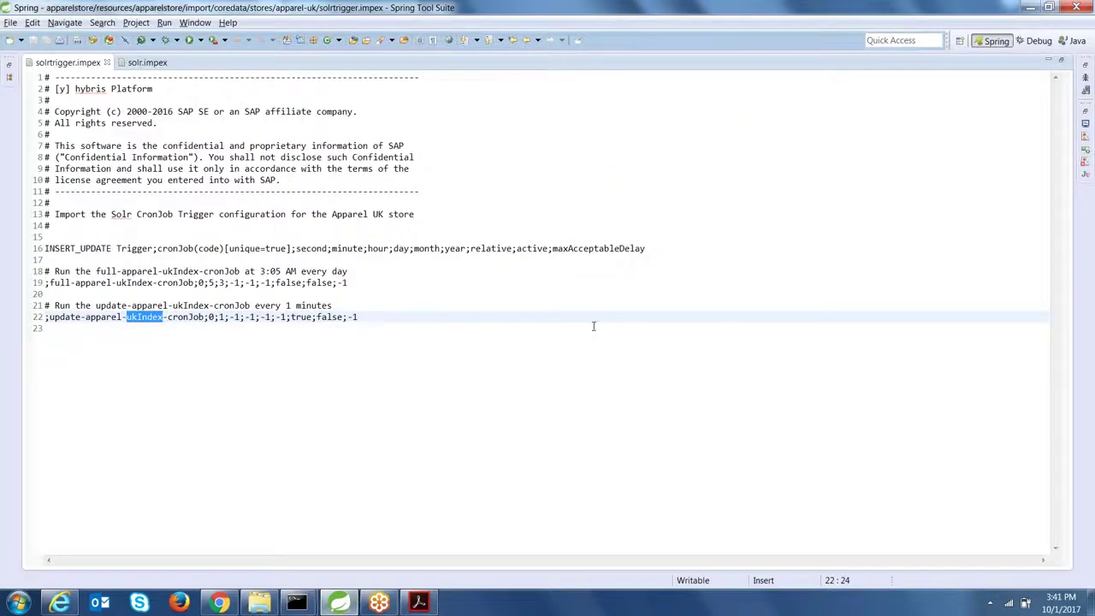
{"action": "key", "text": "ctrl+shift+r"}
{"action": "key", "text": "ctrl+v"}
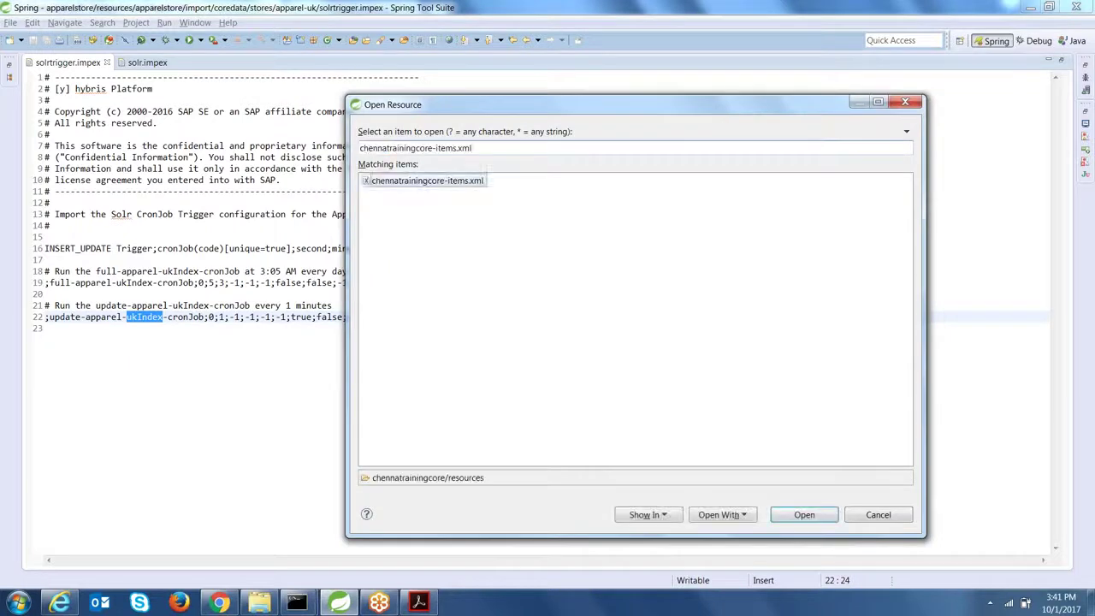
{"action": "key", "text": "Return"}
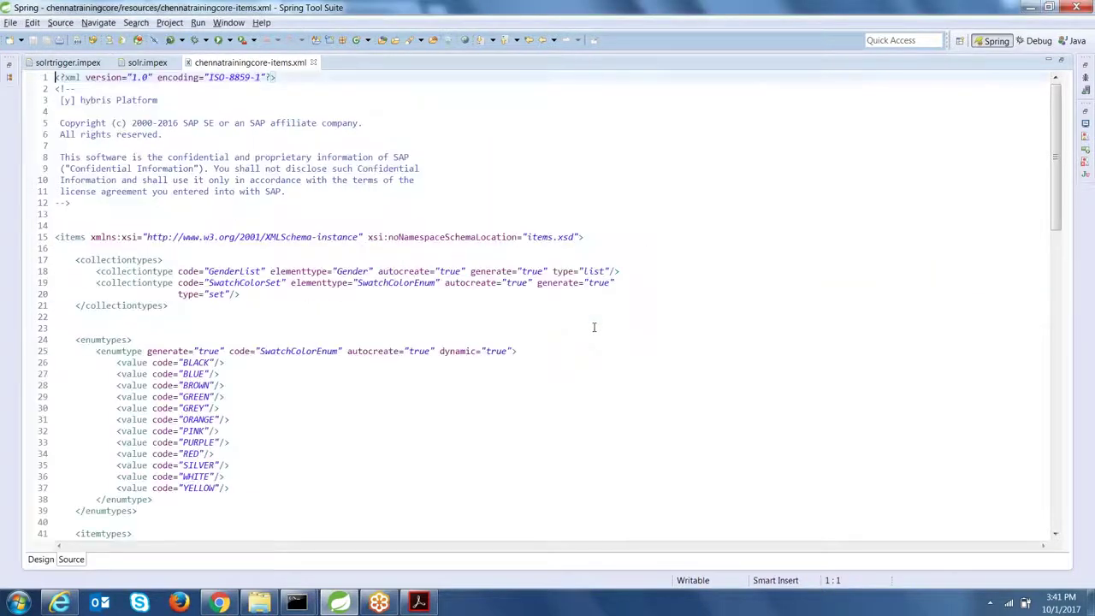
Answer the hybrisserver.bat termination prompt with y and close the server's Command Prompt window.
{"action": "mouse_move", "coordinate": [296, 602]}
{"action": "left_click", "coordinate": [368, 548]}
{"action": "type", "text": "y"}
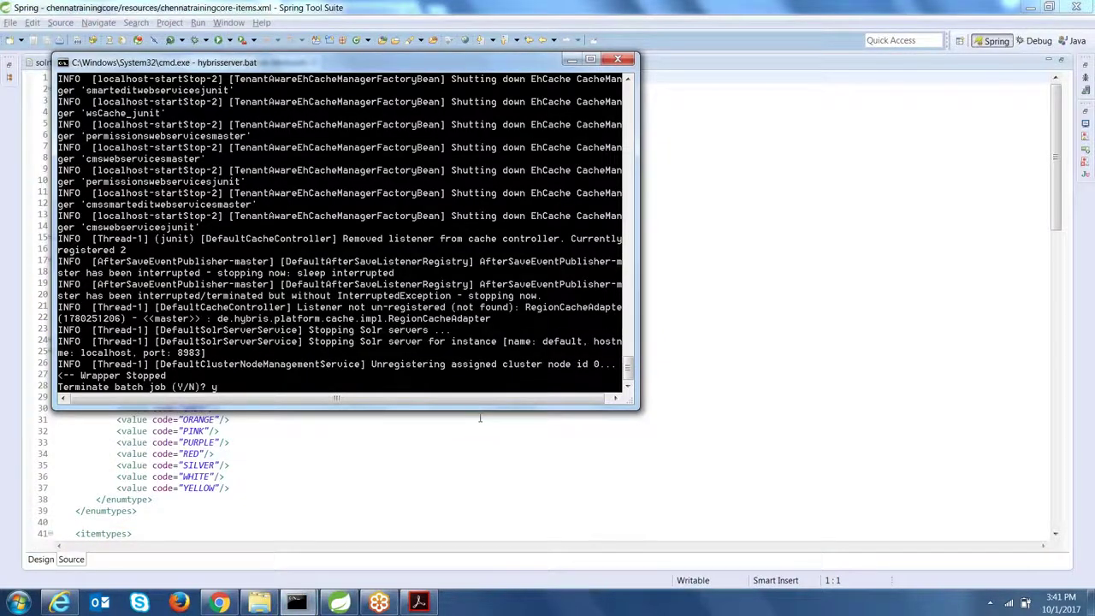
{"action": "key", "text": "Return"}
{"action": "left_click", "coordinate": [617, 58]}
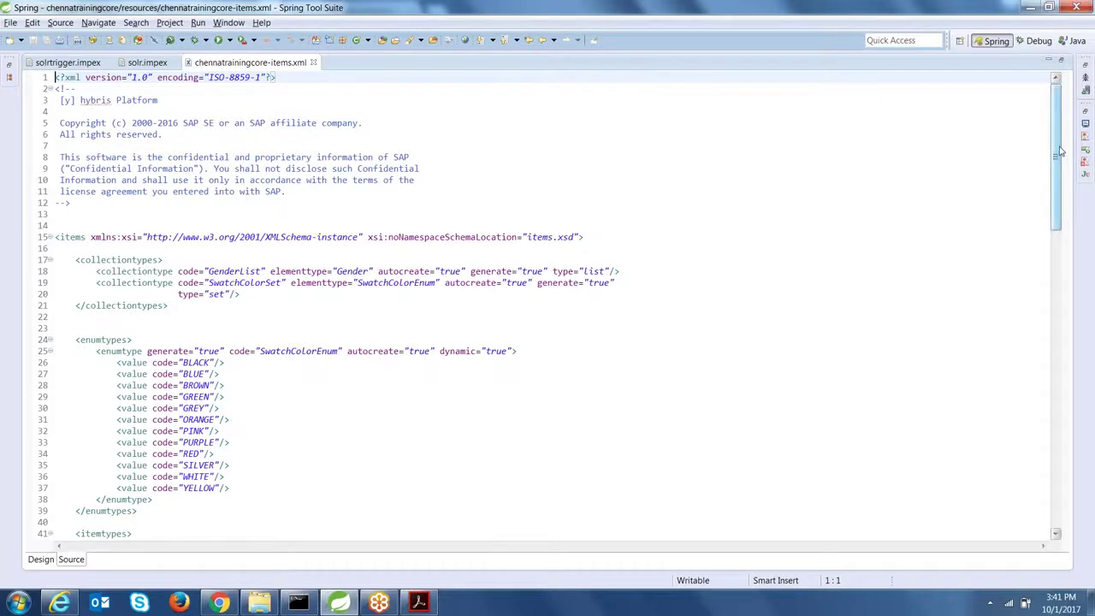
Locate the Apparel item types in chennatrainingcore-items.xml and review the chennatraining attribute code in Step 1 of the PDF.
{"action": "scroll", "coordinate": [1058, 171], "scroll_direction": "down", "scroll_amount": 6}
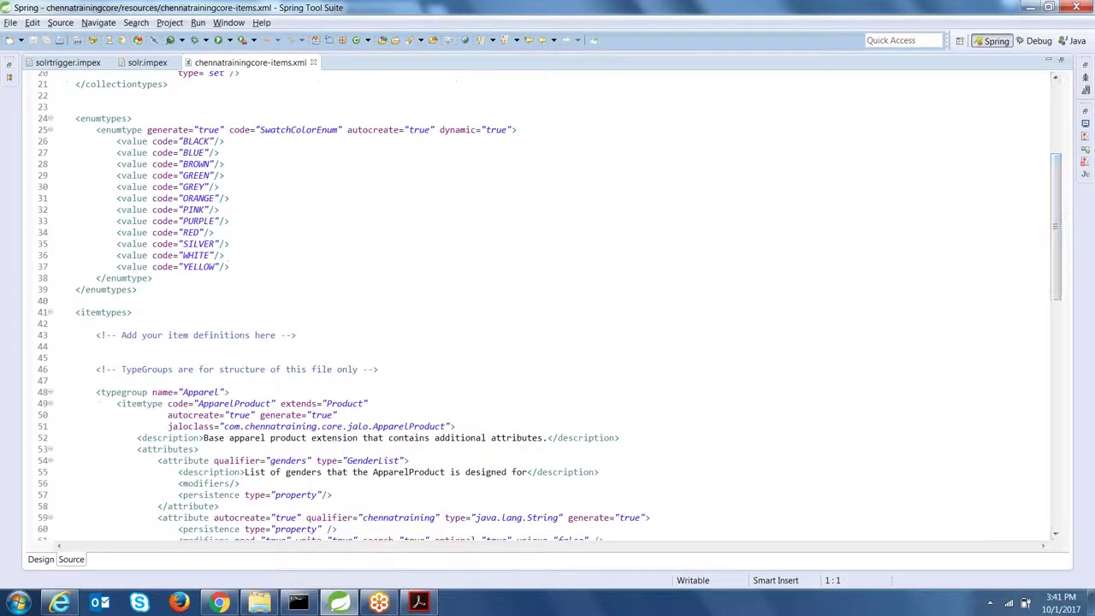
{"action": "left_click", "coordinate": [419, 602]}
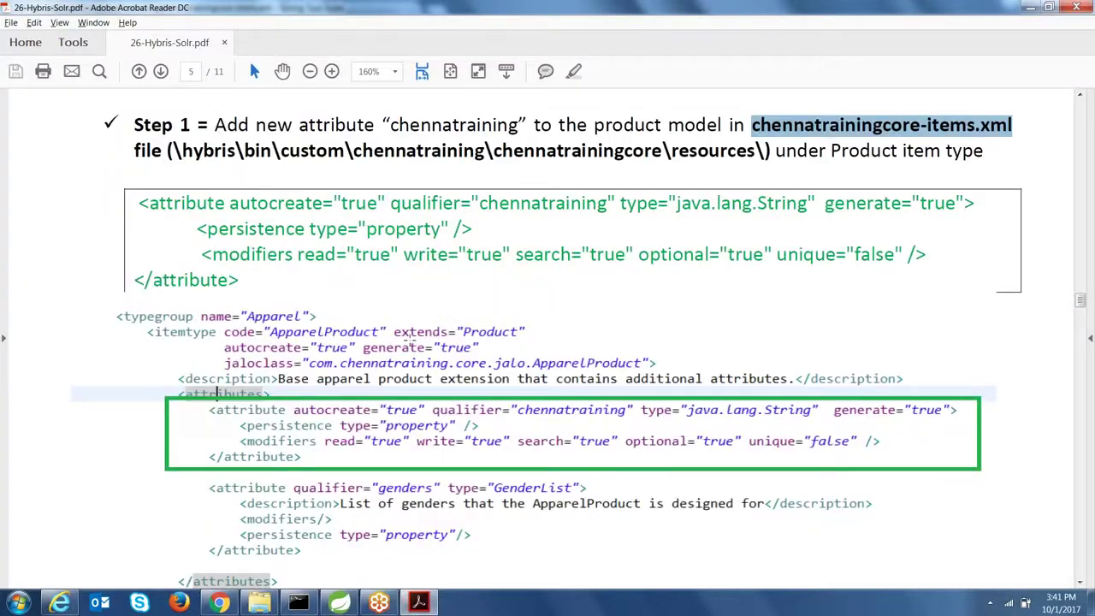
{"action": "left_click_drag", "start_coordinate": [244, 283], "coordinate": [138, 205]}
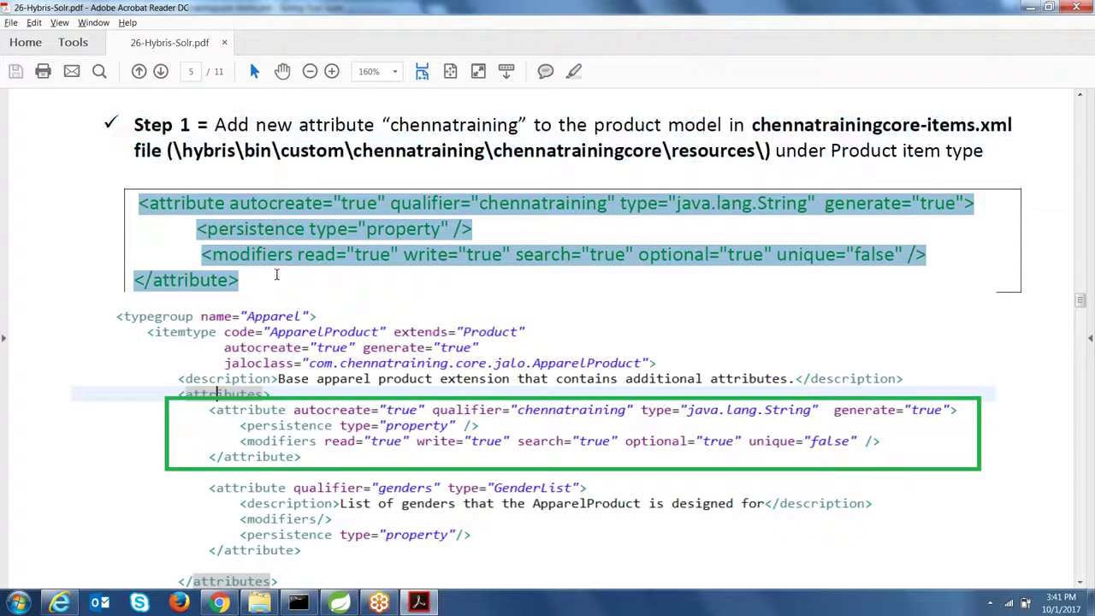
{"action": "left_click", "coordinate": [493, 255]}
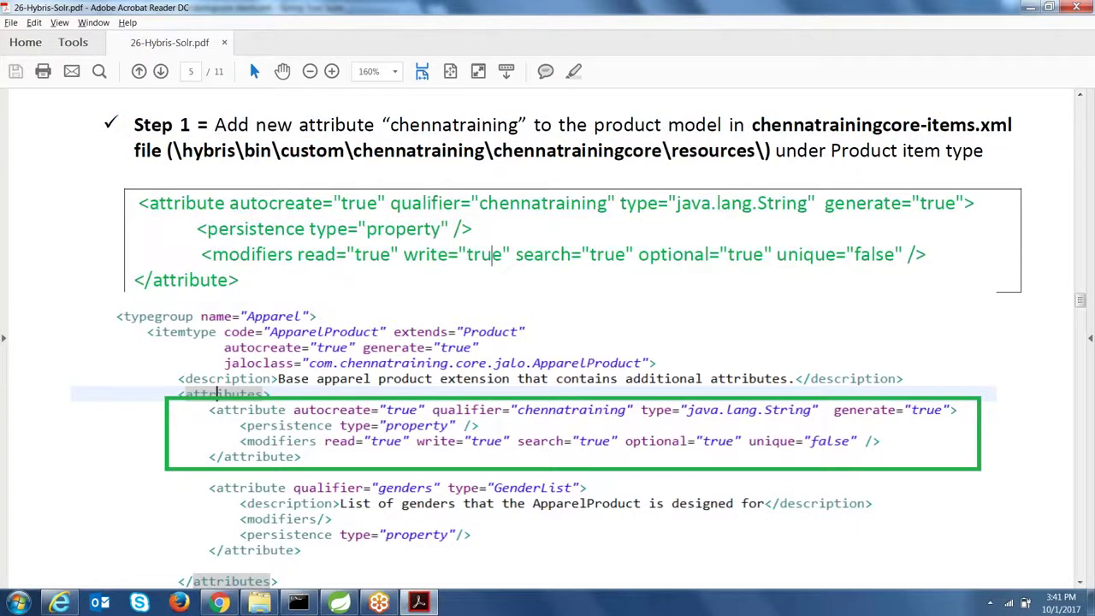
Examine the chennatraining attribute definition inside the ApparelProduct item type extending Product in chennatrainingcore-items.xml.
{"action": "left_click", "coordinate": [338, 602]}
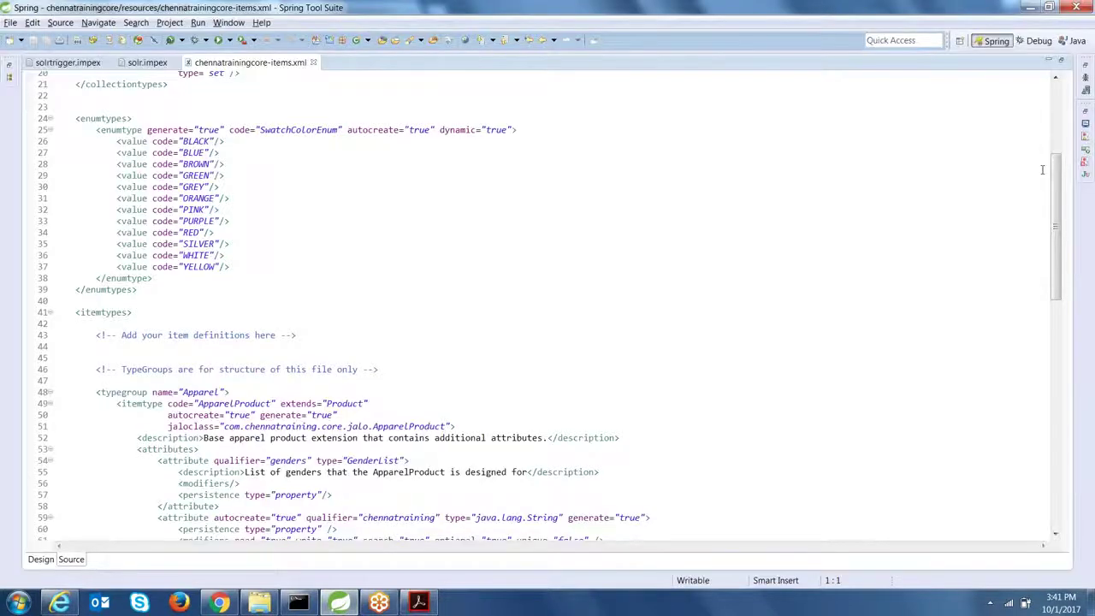
{"action": "scroll", "coordinate": [1064, 174], "scroll_direction": "down", "scroll_amount": 6}
{"action": "left_click", "coordinate": [269, 213]}
{"action": "double_click", "coordinate": [328, 213]}
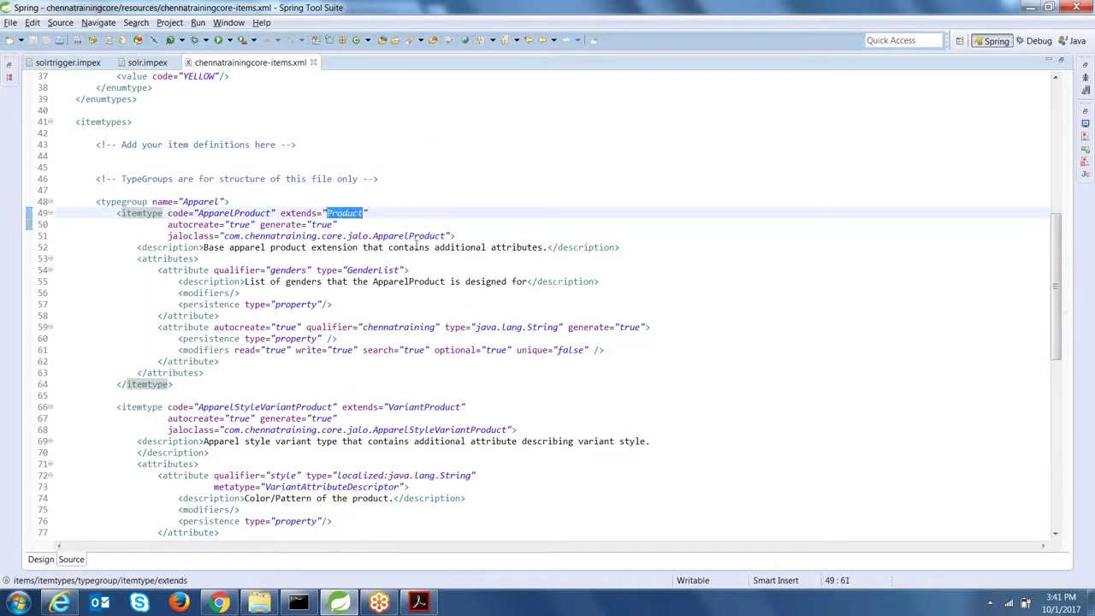
{"action": "left_click_drag", "start_coordinate": [236, 358], "coordinate": [56, 327]}
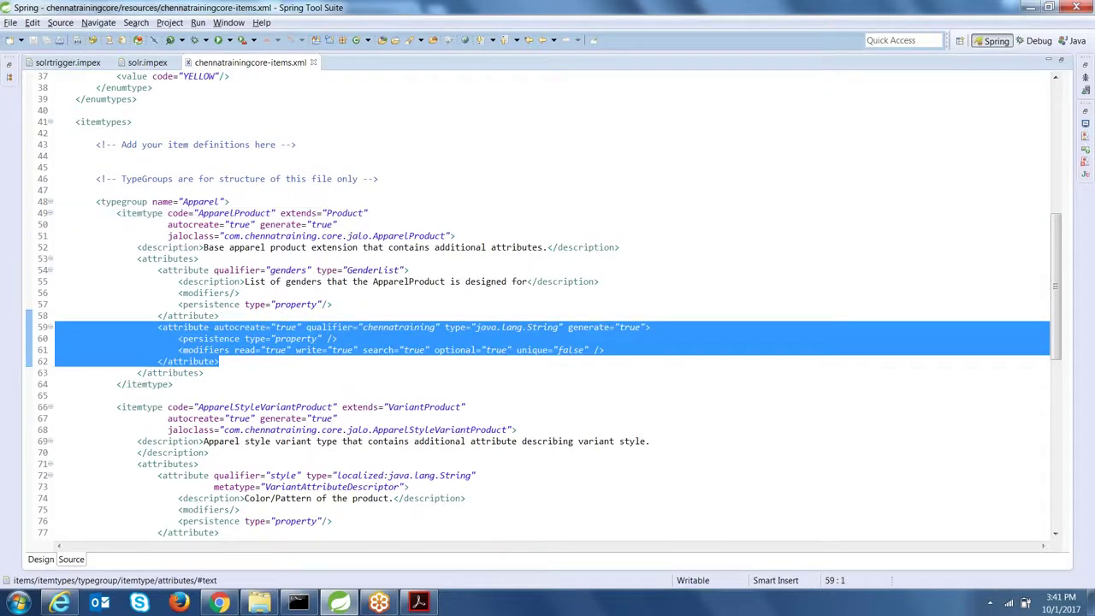
{"action": "left_click", "coordinate": [368, 350]}
{"action": "left_click_drag", "start_coordinate": [224, 361], "coordinate": [67, 327]}
{"action": "mouse_move", "coordinate": [399, 327]}
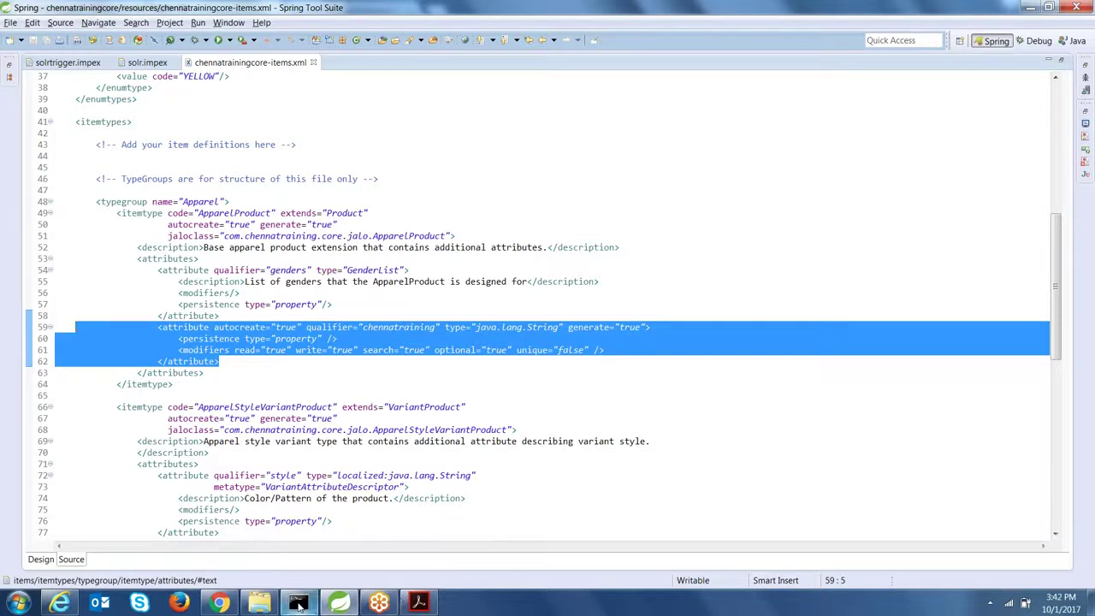
Show Step 2 in the PDF and run "ant clean all" in the hybris platform Command Prompt.
{"action": "left_click", "coordinate": [419, 602]}
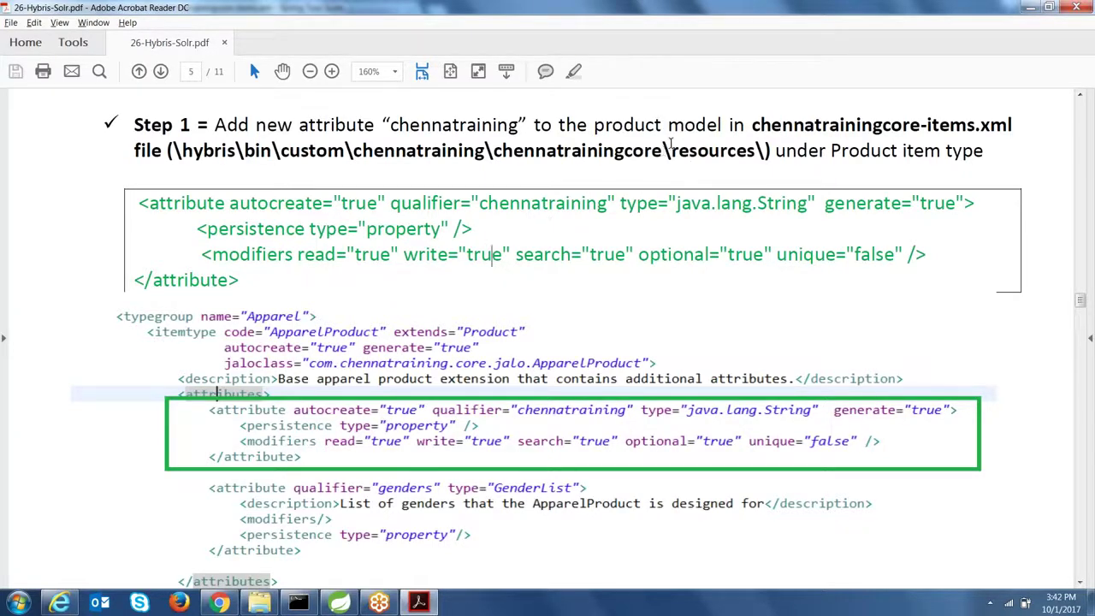
{"action": "left_click_drag", "start_coordinate": [1081, 300], "coordinate": [1081, 311]}
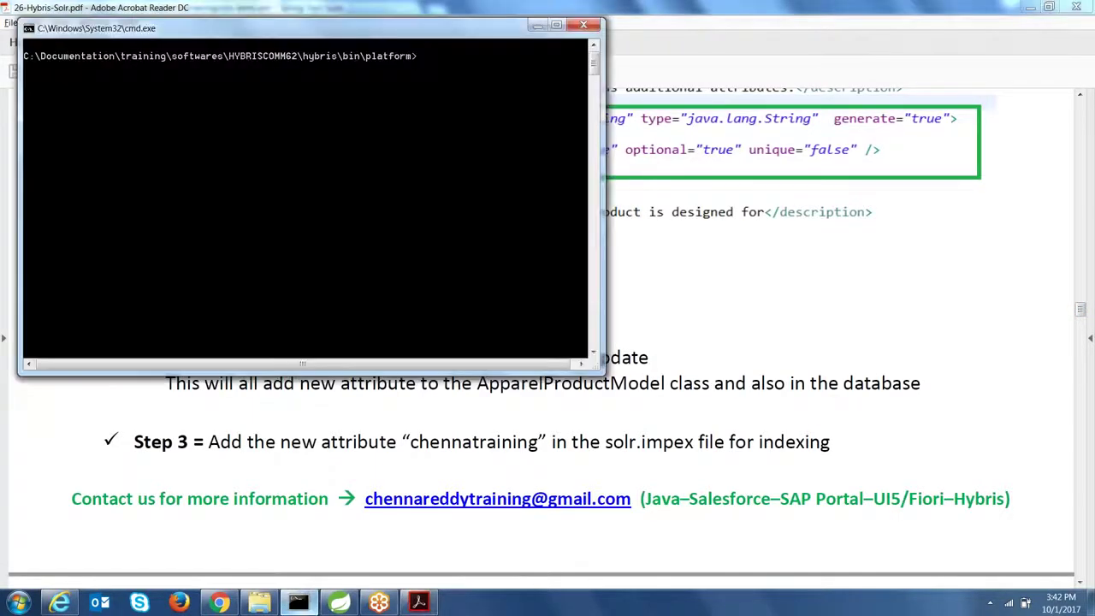
{"action": "left_click", "coordinate": [298, 602]}
{"action": "type", "text": "a"}
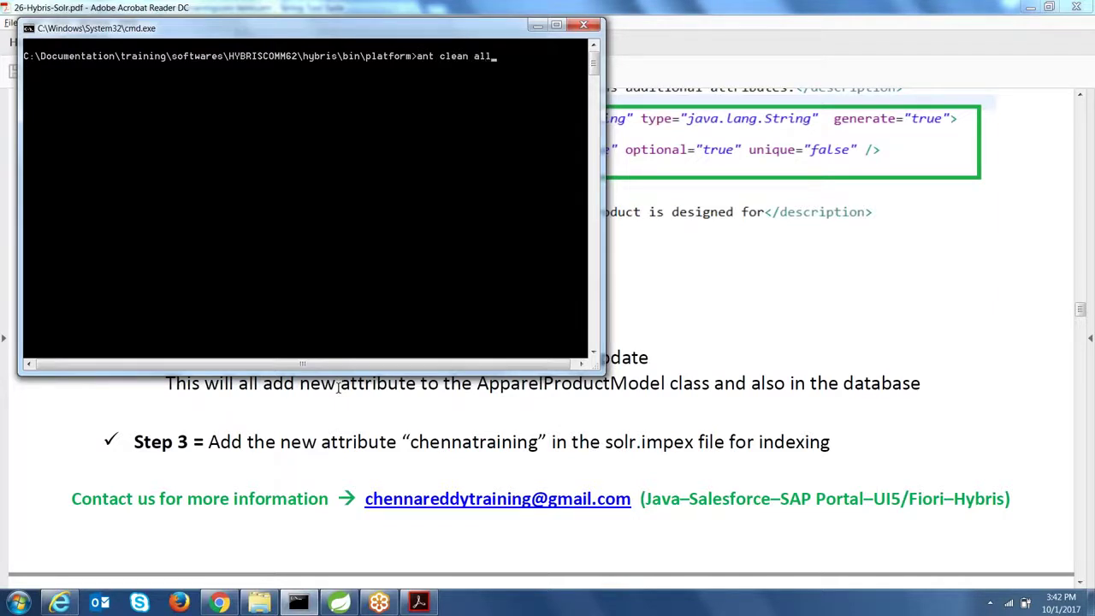
{"action": "key", "text": "Return"}
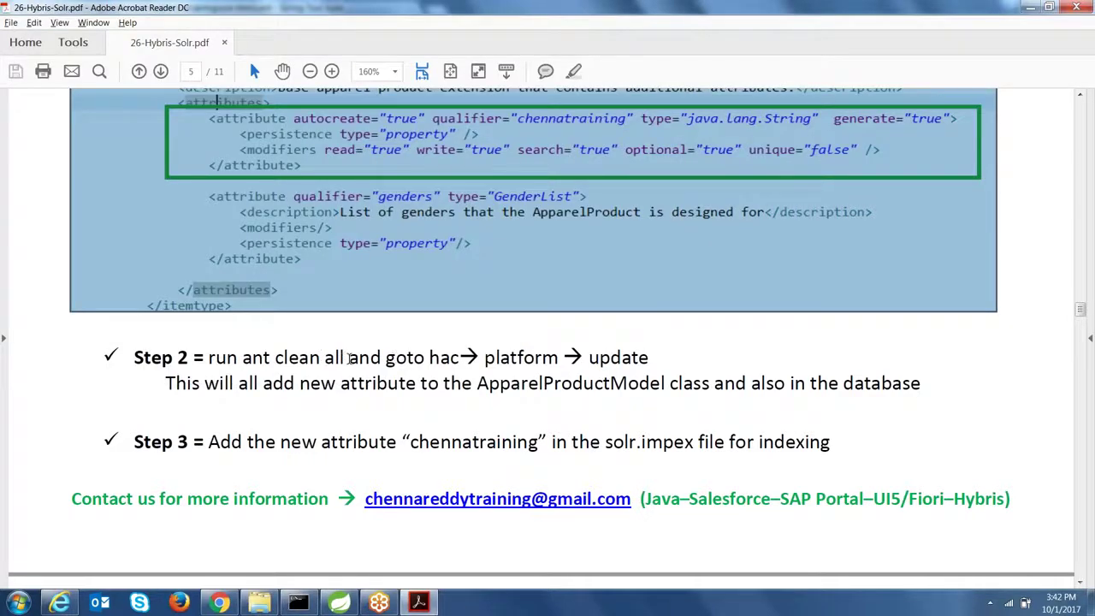
Read the hac platform update instruction in Step 2 of the PDF and check the progress of the ant build.
{"action": "left_click_drag", "start_coordinate": [349, 358], "coordinate": [631, 359]}
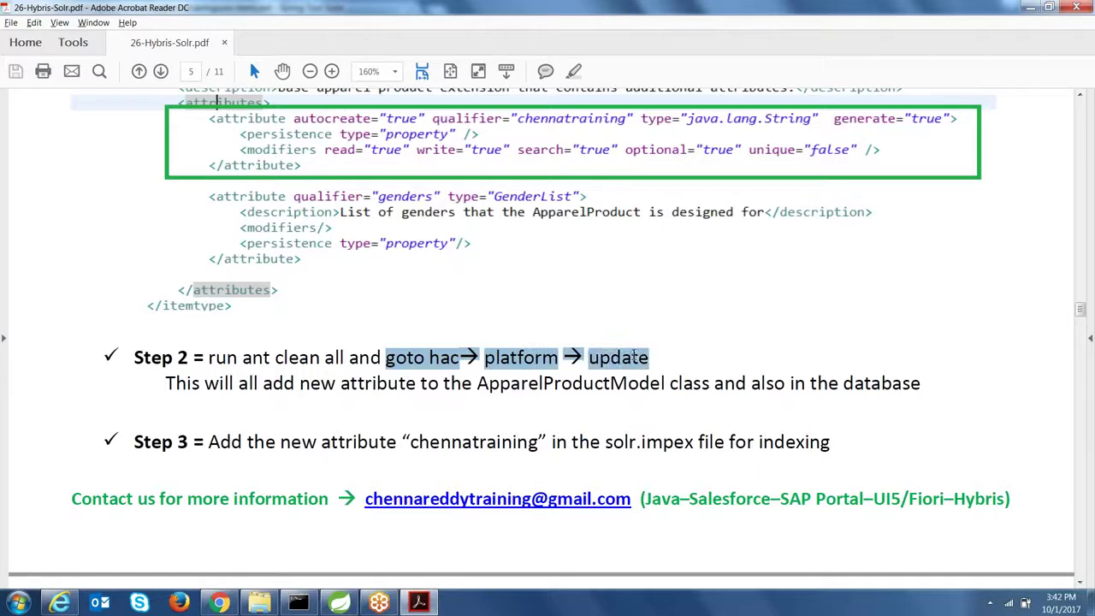
{"action": "left_click", "coordinate": [635, 357]}
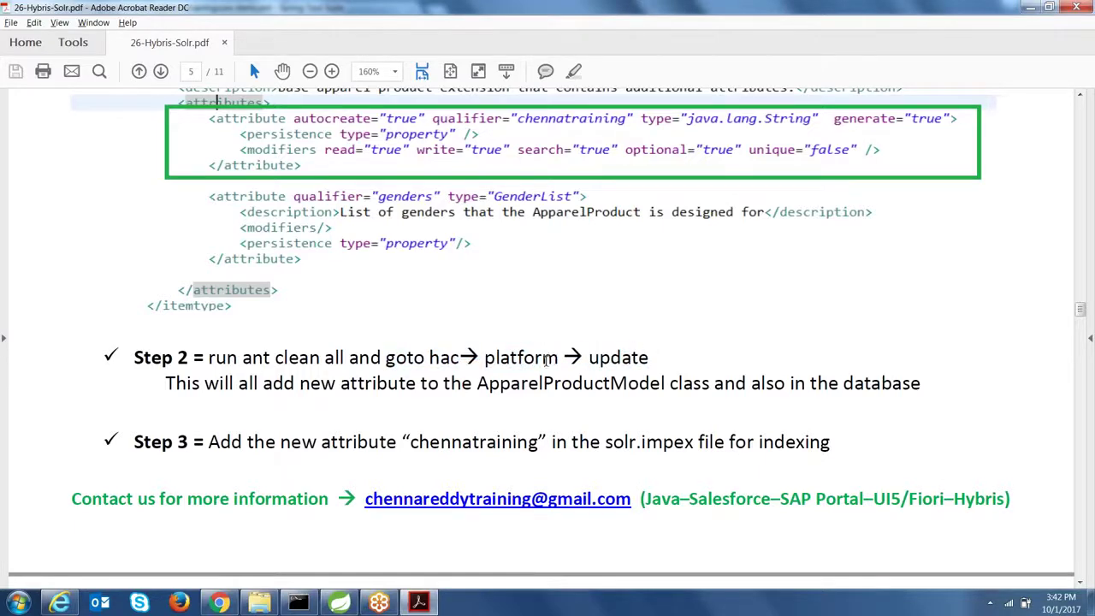
{"action": "left_click", "coordinate": [297, 602]}
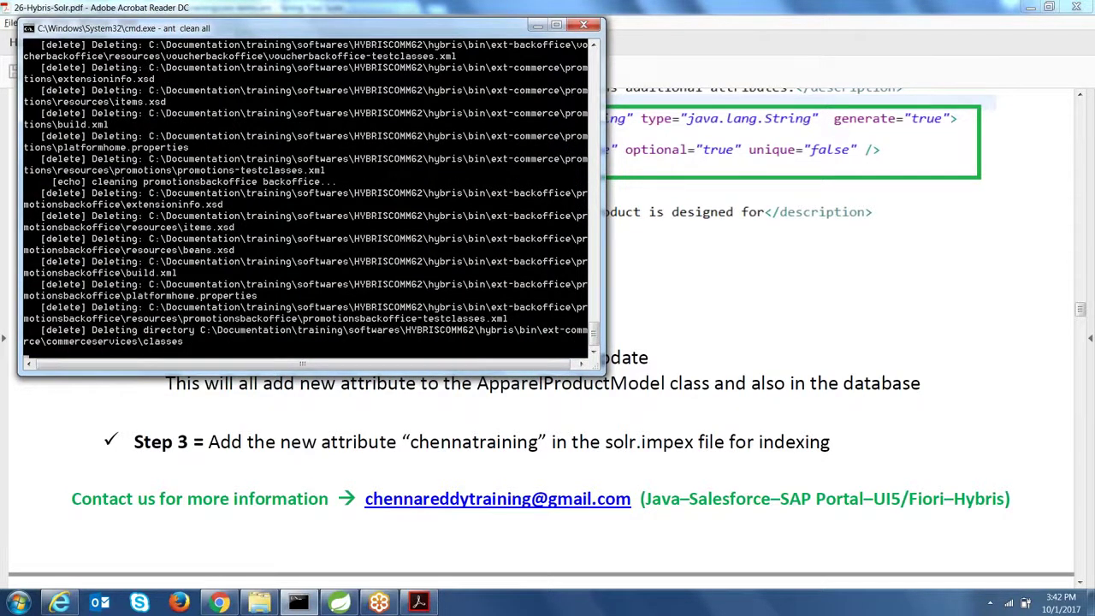
{"action": "left_click", "coordinate": [720, 328]}
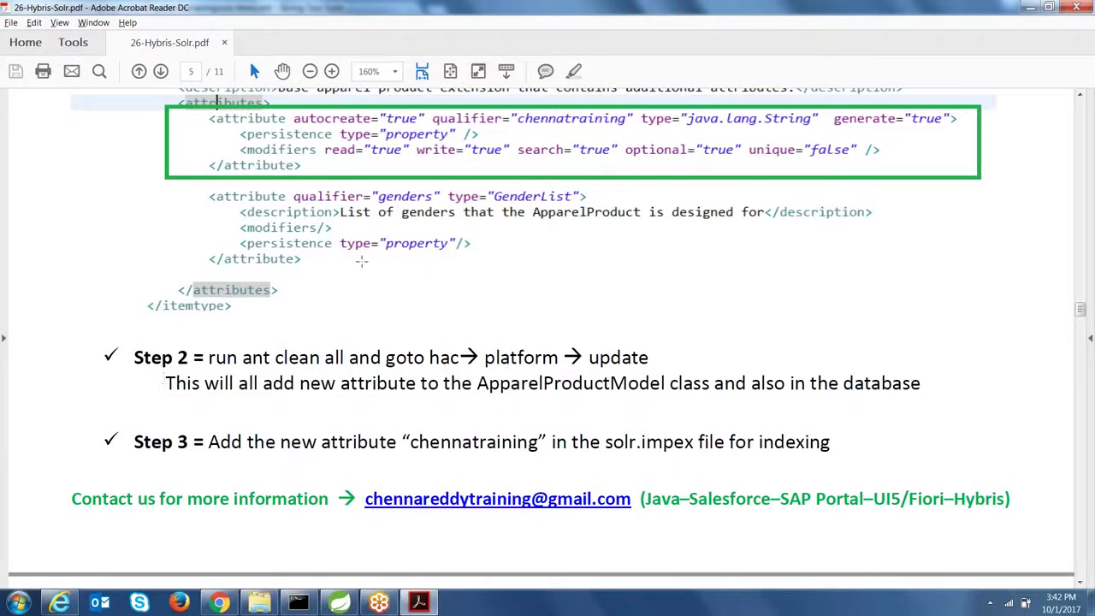
Read the PDF note about adding the attribute to the ApparelProductModel class and database, and check the ant build again.
{"action": "left_click_drag", "start_coordinate": [366, 383], "coordinate": [389, 383]}
{"action": "left_click_drag", "start_coordinate": [479, 383], "coordinate": [668, 383]}
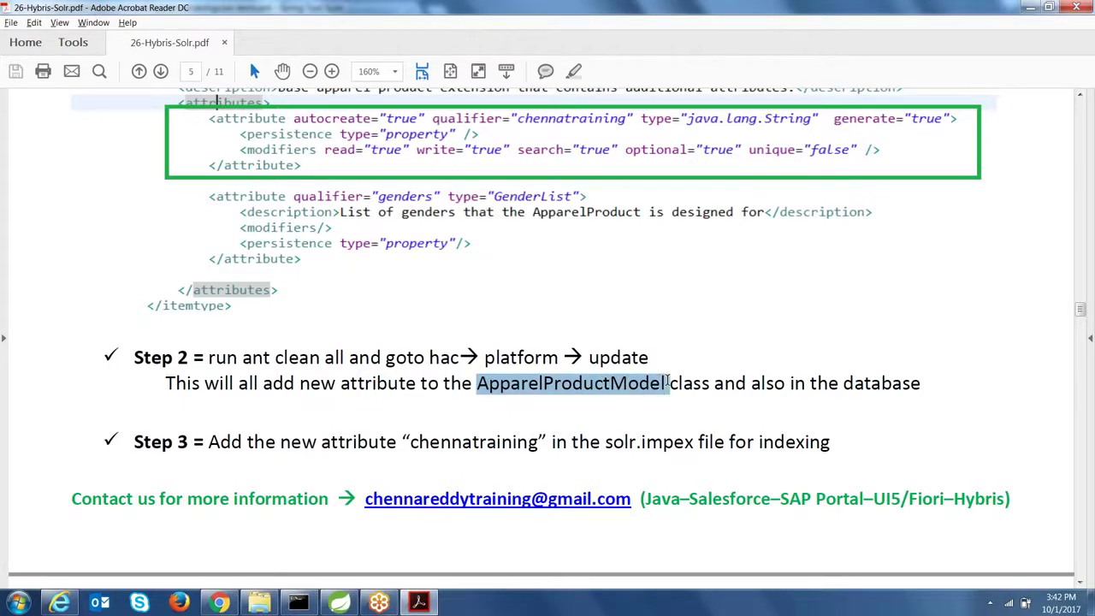
{"action": "left_click", "coordinate": [852, 383]}
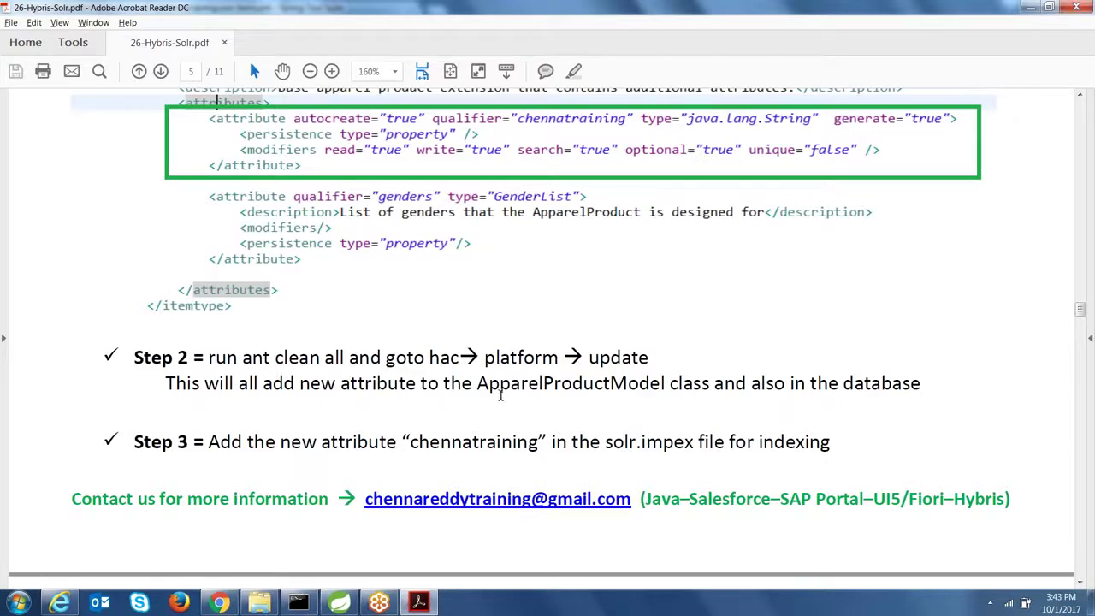
{"action": "left_click", "coordinate": [298, 602]}
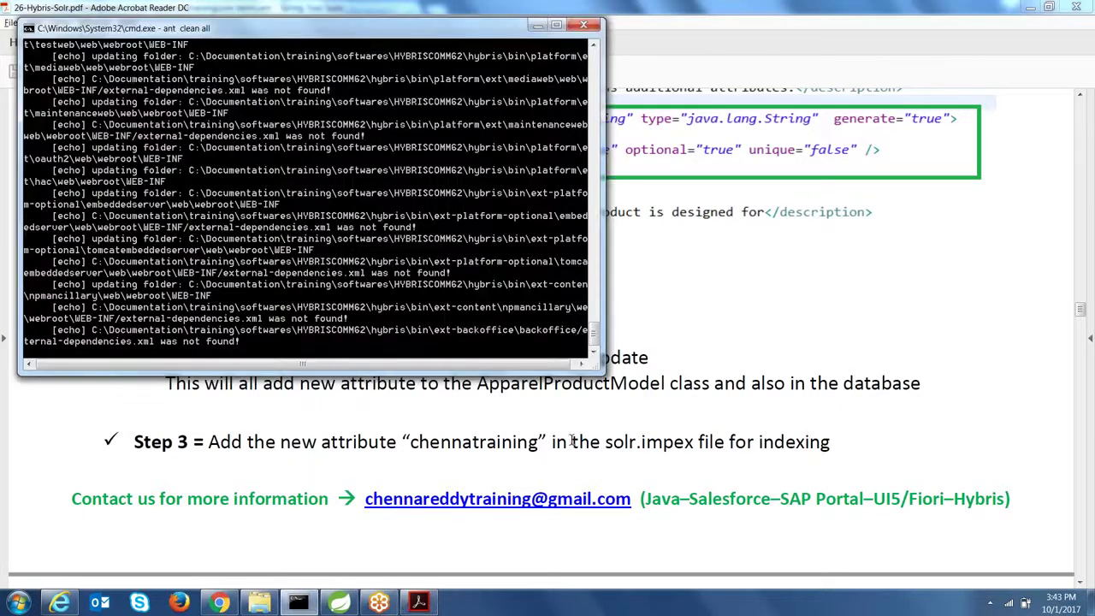
{"action": "left_click", "coordinate": [672, 384]}
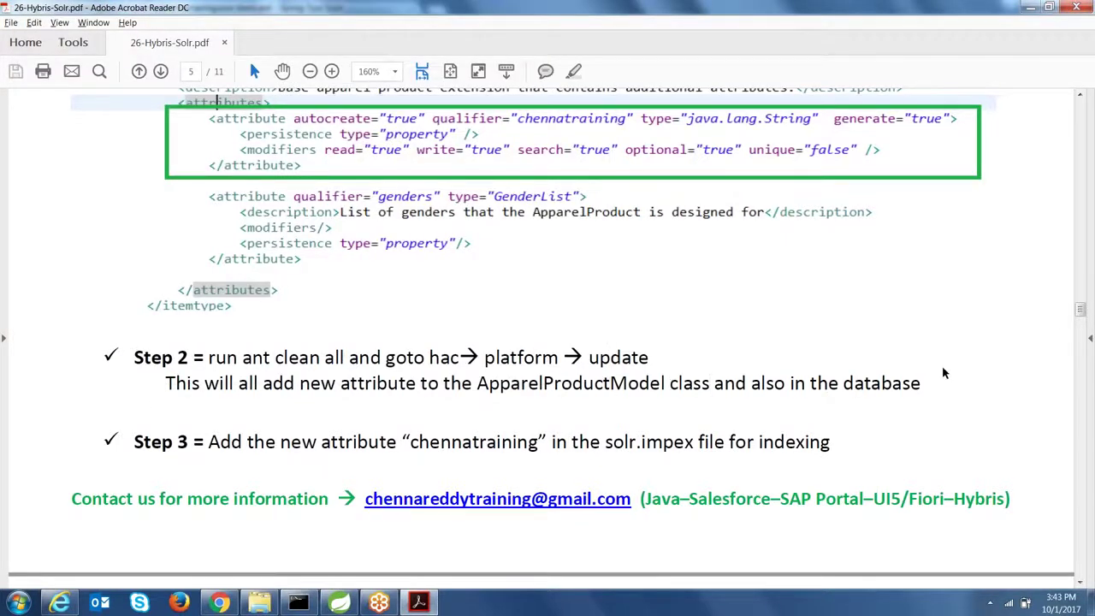
Read the PDF's Step 2 note on ApparelProductModel and Step 3 on adding the chennatraining attribute to solr.impex for indexing.
{"action": "left_click_drag", "start_coordinate": [1081, 308], "coordinate": [1081, 316]}
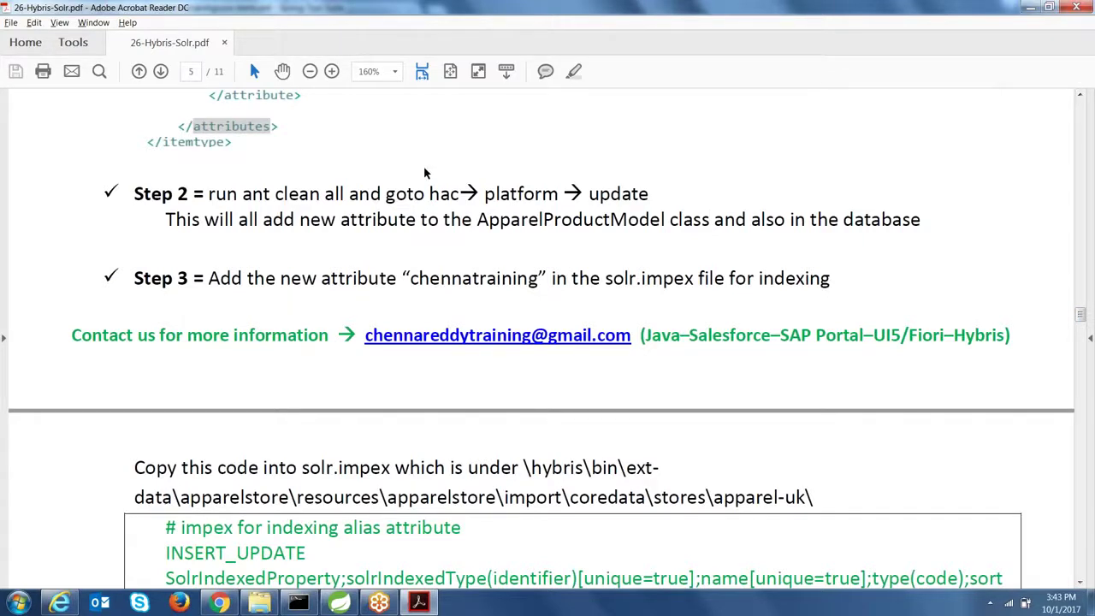
{"action": "double_click", "coordinate": [544, 219]}
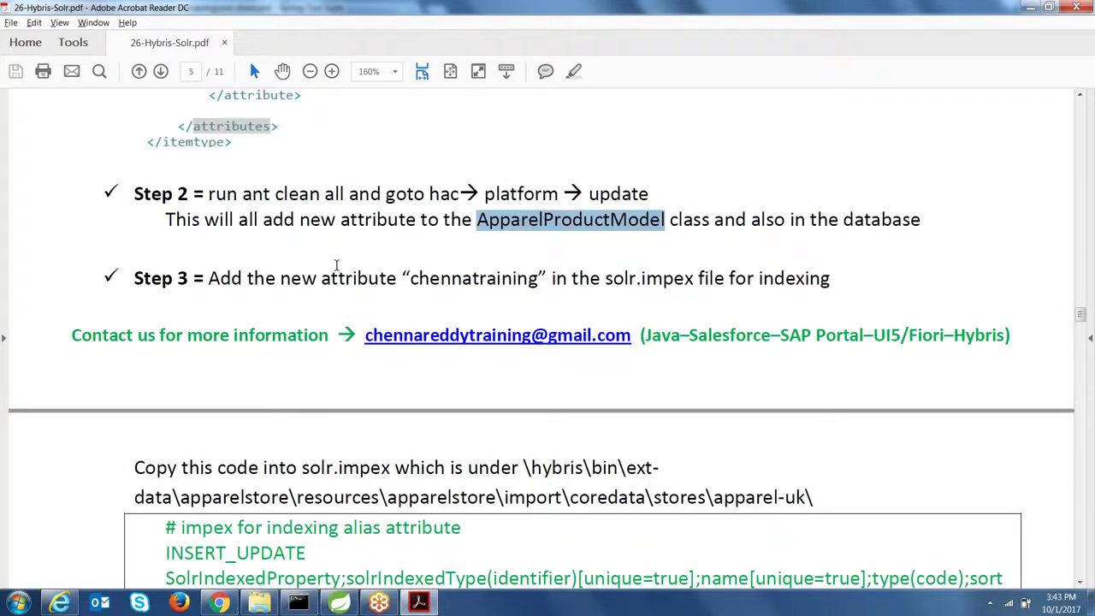
{"action": "double_click", "coordinate": [446, 279]}
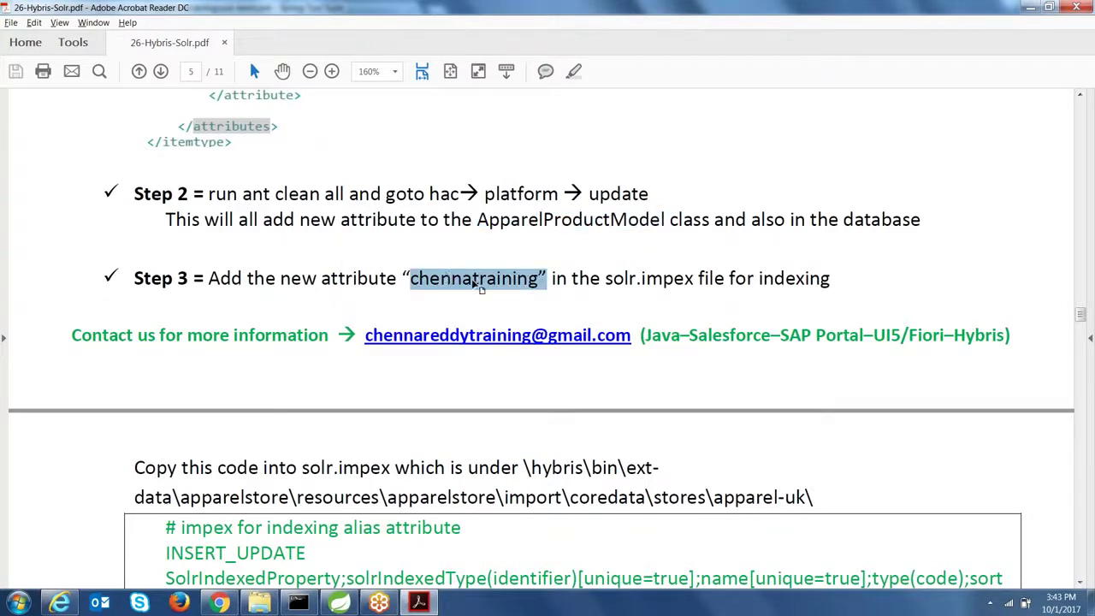
{"action": "left_click", "coordinate": [475, 279]}
{"action": "double_click", "coordinate": [505, 279]}
{"action": "double_click", "coordinate": [661, 278]}
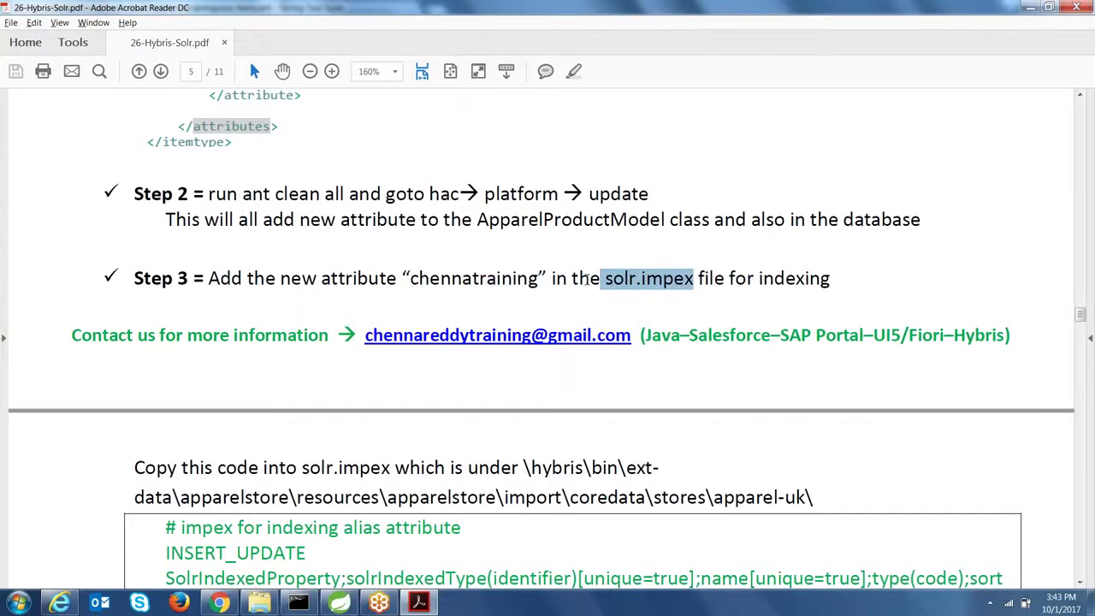
{"action": "left_click", "coordinate": [629, 281]}
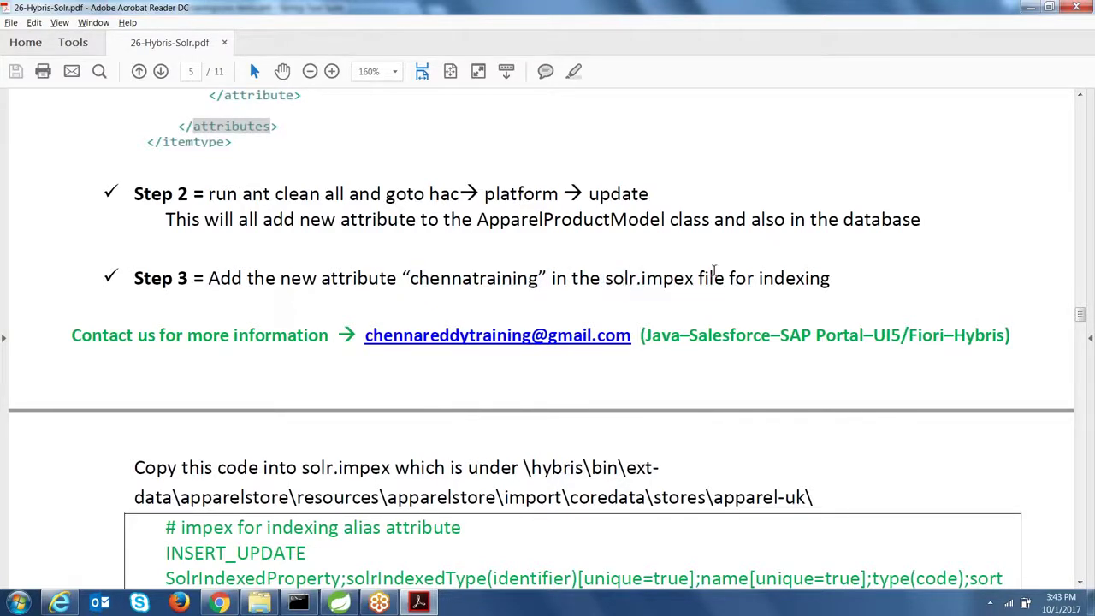
Open the solr.impex resource located under apparelstore/resources/apparelstore/import/coredata/stores/apparel-uk in Spring Tool Suite.
{"action": "left_click_drag", "start_coordinate": [605, 279], "coordinate": [693, 280]}
{"action": "key", "text": "ctrl+c"}
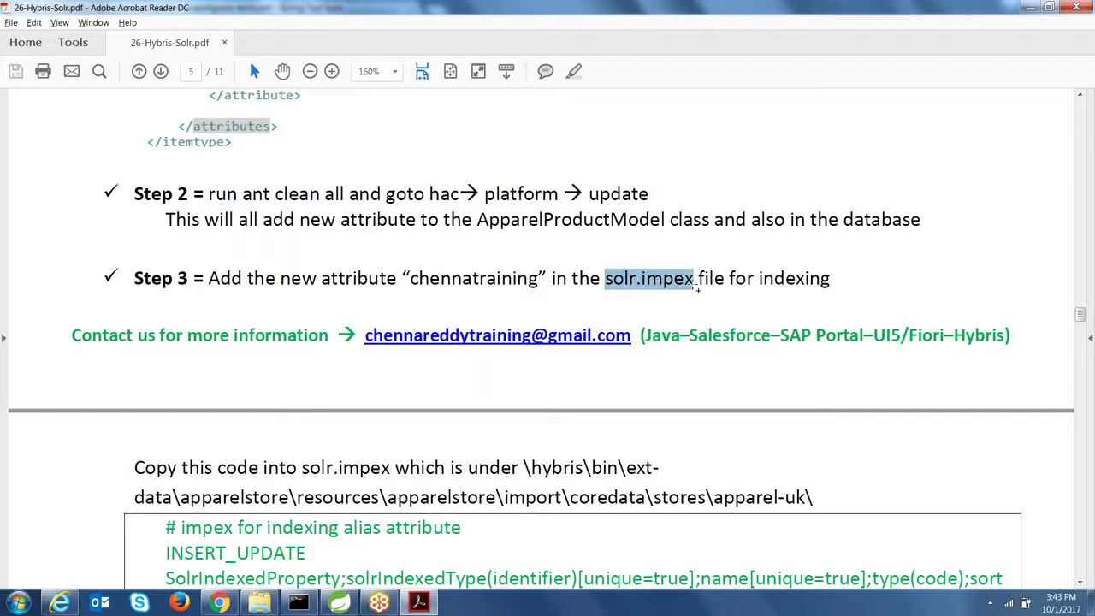
{"action": "left_click", "coordinate": [338, 602]}
{"action": "key", "text": "ctrl+shift+r"}
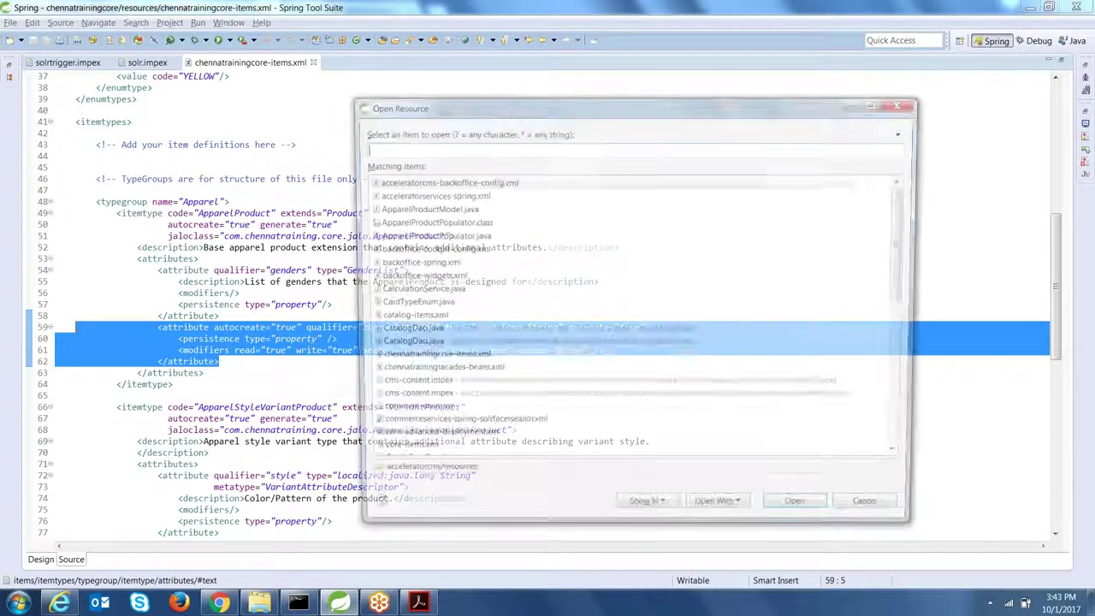
{"action": "key", "text": "ctrl+v"}
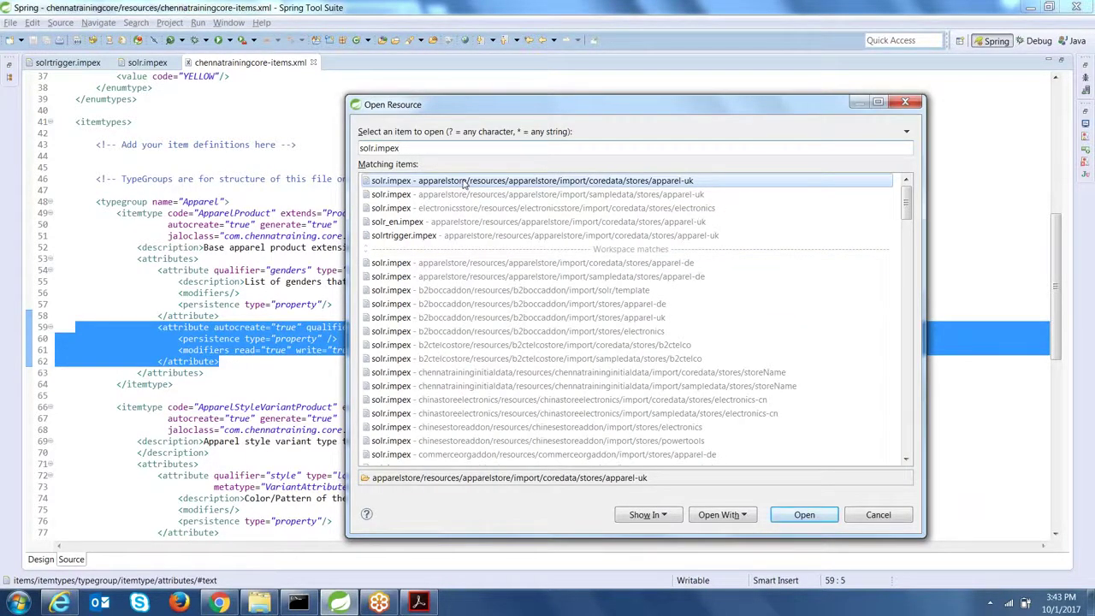
{"action": "double_click", "coordinate": [464, 181]}
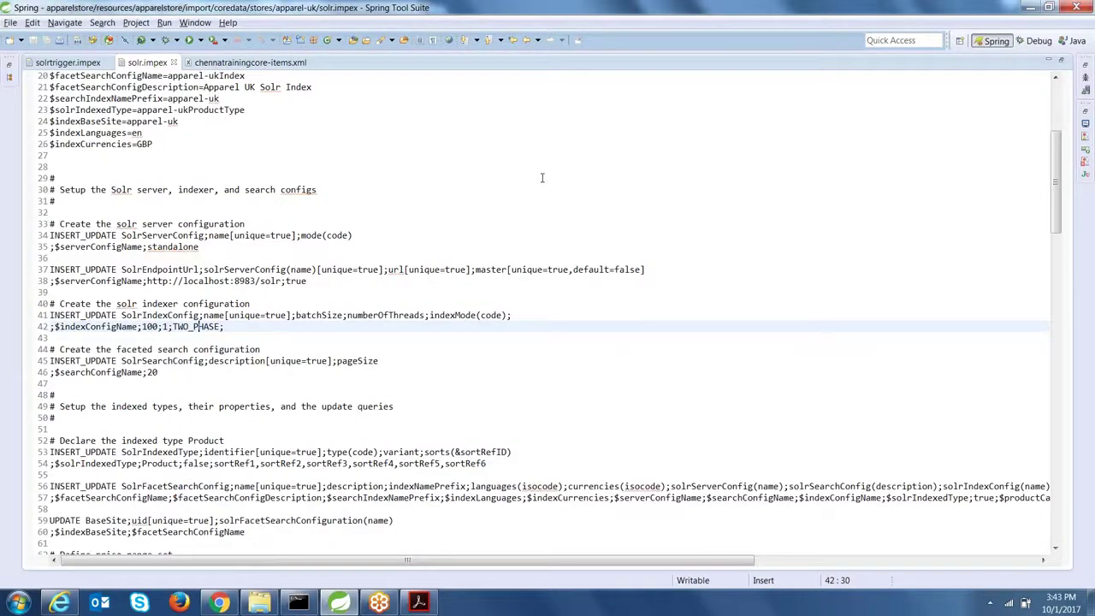
Look through solr.impex and review the PDF's impex code for indexing the chennatraining attribute.
{"action": "left_click_drag", "start_coordinate": [1064, 158], "coordinate": [1068, 438]}
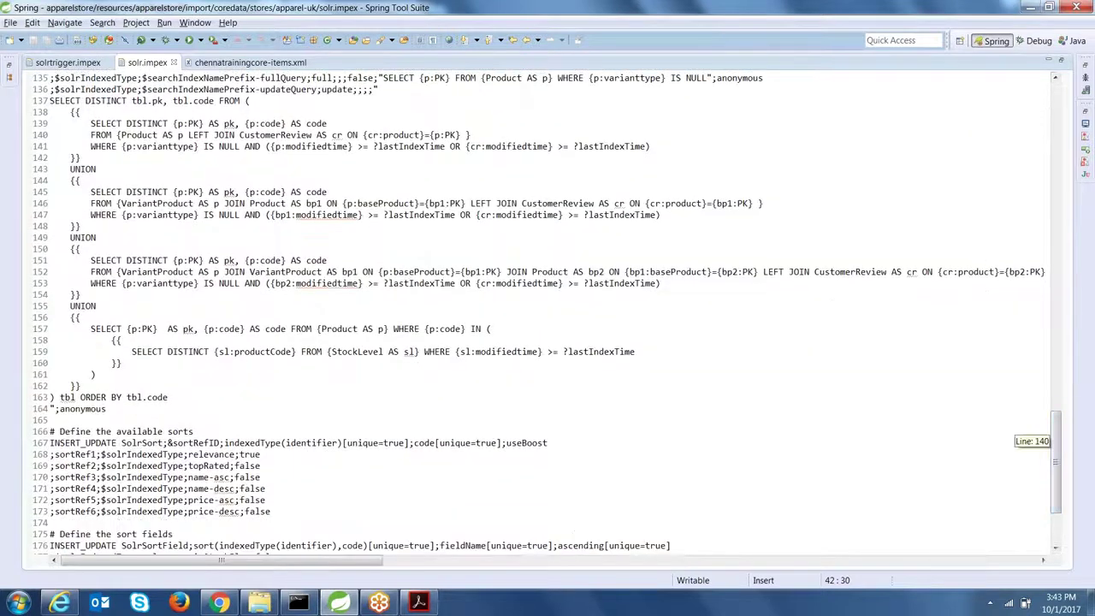
{"action": "key", "text": "alt+Tab"}
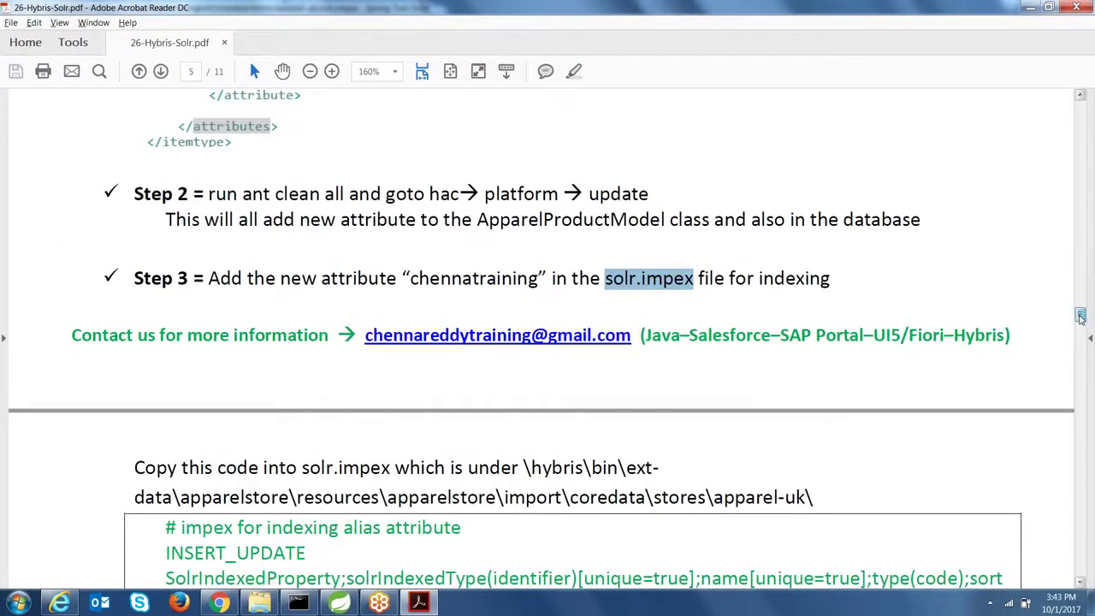
{"action": "scroll", "coordinate": [292, 335], "scroll_direction": "down", "scroll_amount": 5}
{"action": "left_click_drag", "start_coordinate": [175, 315], "coordinate": [657, 462]}
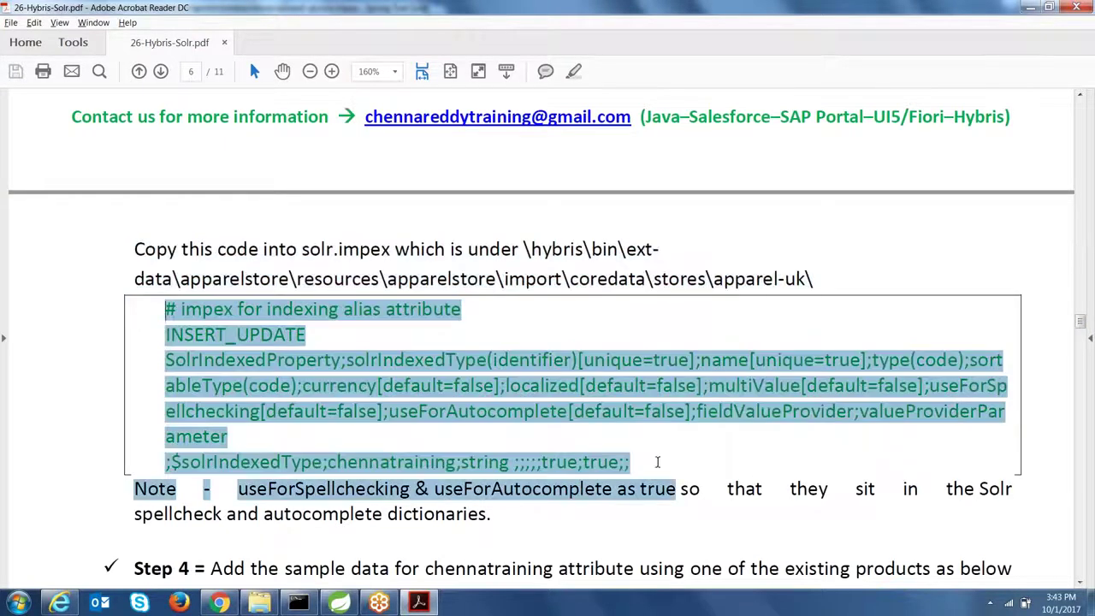
{"action": "key", "text": "alt+Tab"}
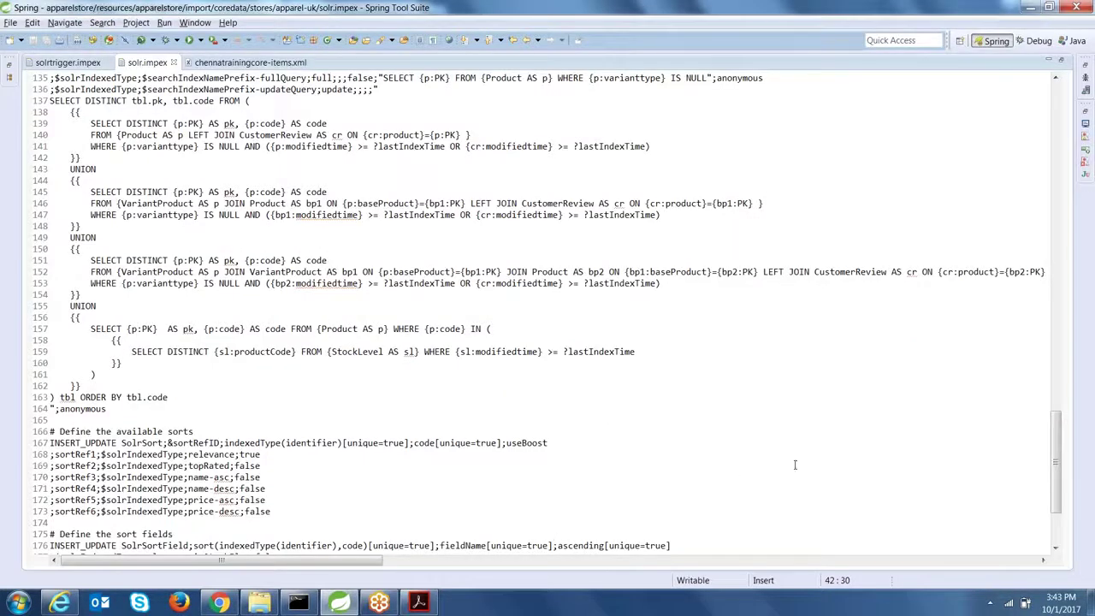
Examine the SolrIndexedProperty impex for chennatraining at the end of solr.impex.
{"action": "scroll", "coordinate": [1057, 441], "scroll_direction": "down", "scroll_amount": 4}
{"action": "left_click", "coordinate": [149, 515]}
{"action": "left_click_drag", "start_coordinate": [50, 526], "coordinate": [347, 549]}
{"action": "left_click", "coordinate": [356, 488]}
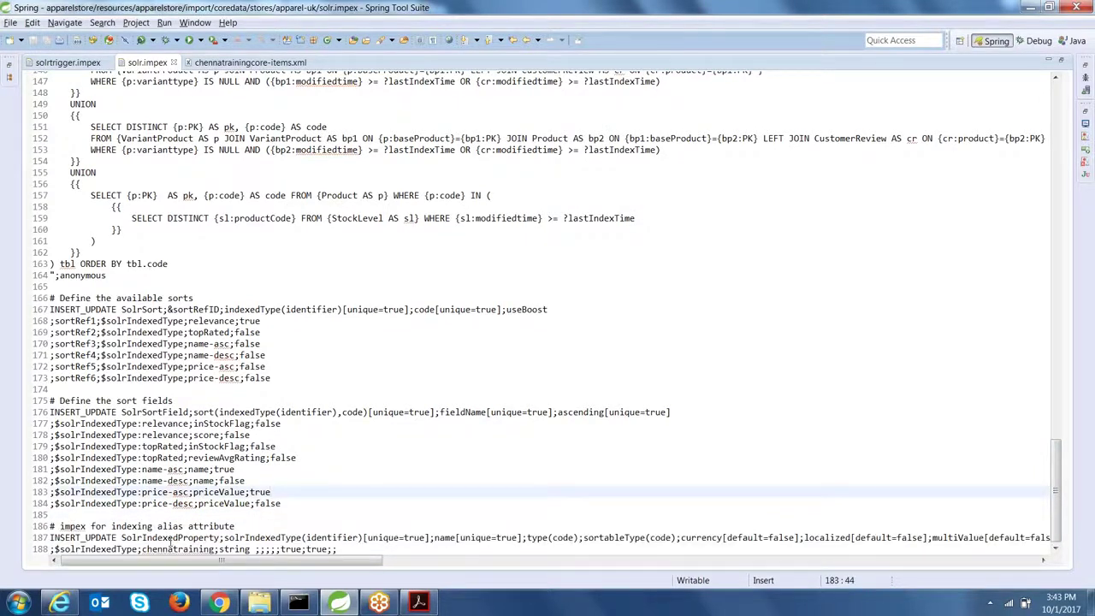
{"action": "double_click", "coordinate": [176, 548]}
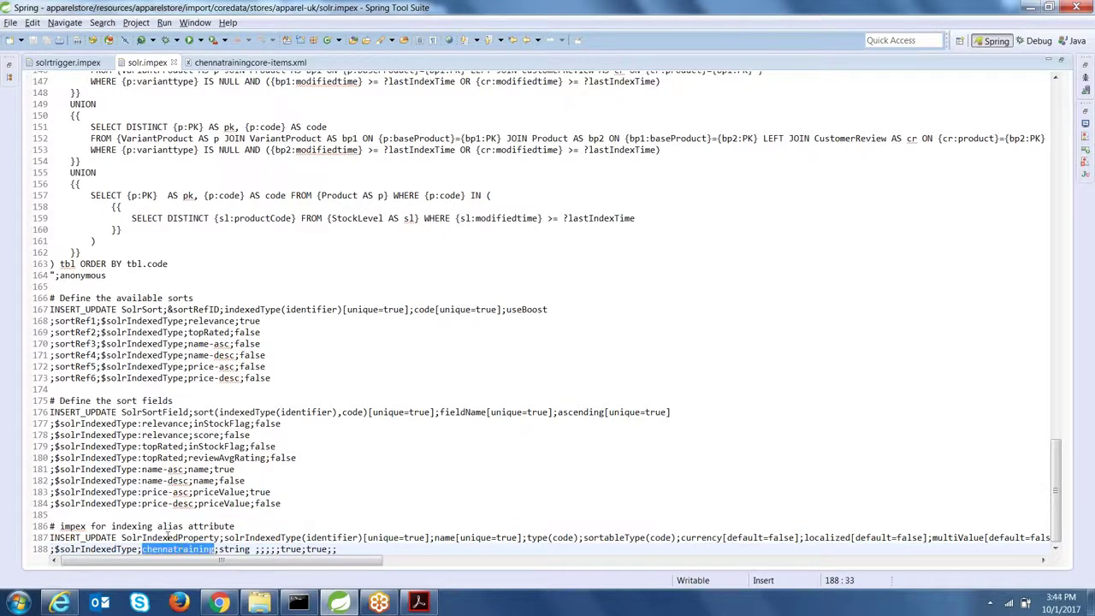
{"action": "double_click", "coordinate": [168, 537]}
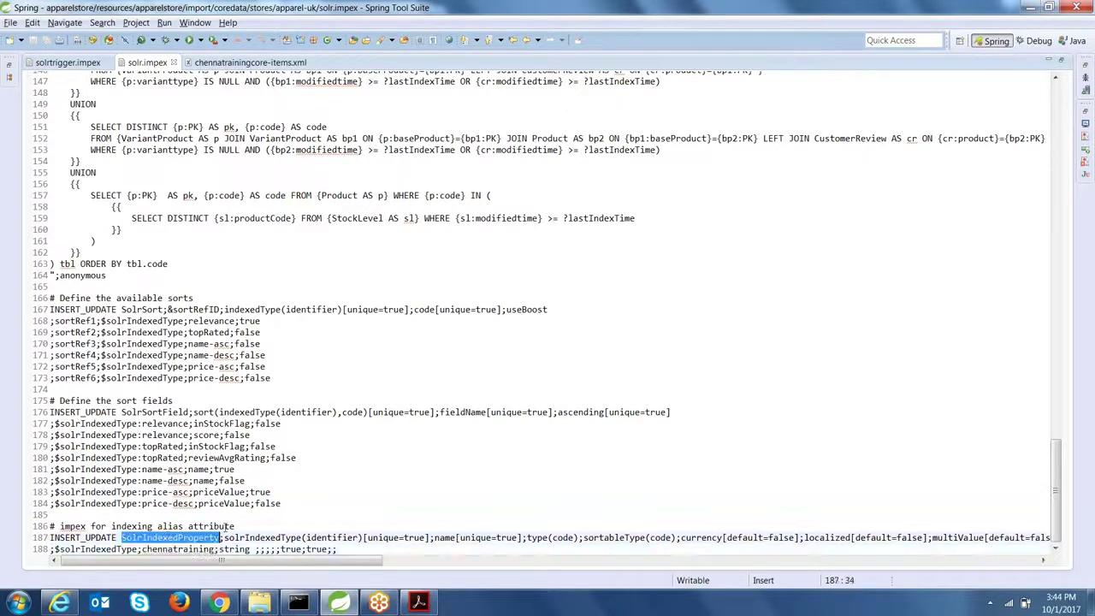
{"action": "double_click", "coordinate": [180, 548]}
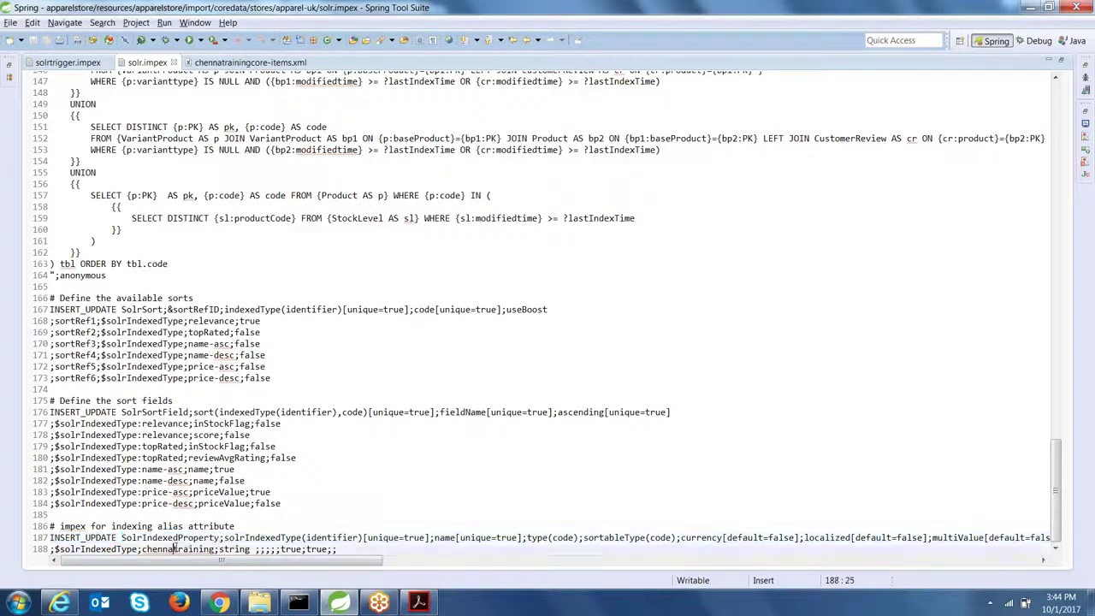
Remove the word "alias" from the "impex for indexing" comment above the chennatraining SolrIndexedProperty entry.
{"action": "double_click", "coordinate": [170, 526]}
{"action": "double_click", "coordinate": [169, 526]}
{"action": "key", "text": "BackSpace"}
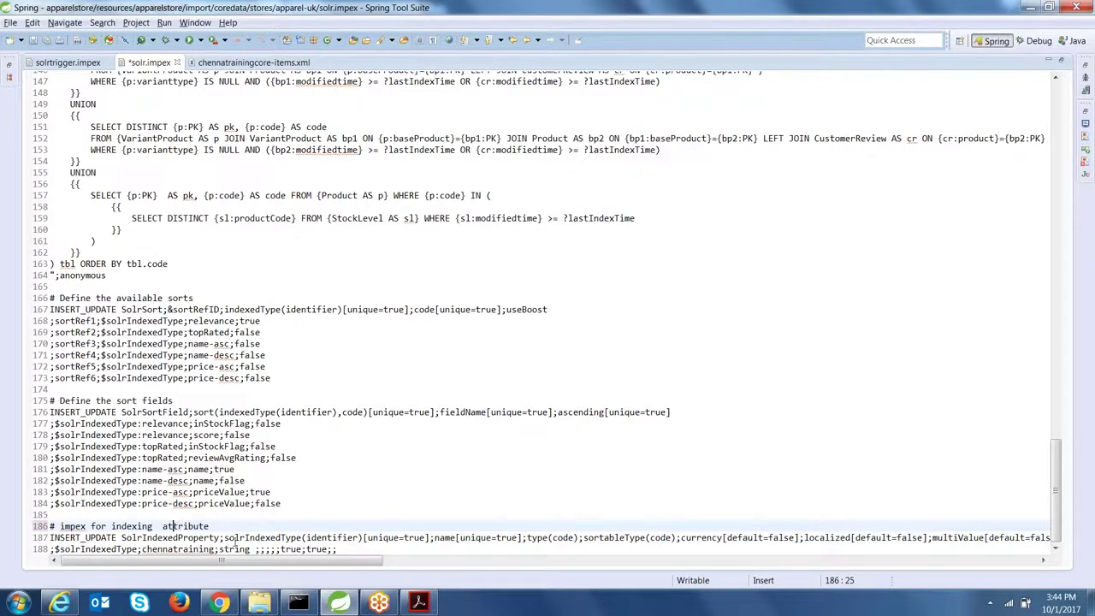
{"action": "left_click", "coordinate": [305, 537]}
{"action": "left_click", "coordinate": [61, 526]}
Examine the existing entries around line 83 of solr.impex and return to the end of the file.
{"action": "left_click_drag", "start_coordinate": [1063, 503], "coordinate": [1057, 296]}
{"action": "left_click_drag", "start_coordinate": [548, 248], "coordinate": [672, 247]}
{"action": "left_click_drag", "start_coordinate": [1058, 265], "coordinate": [1088, 502]}
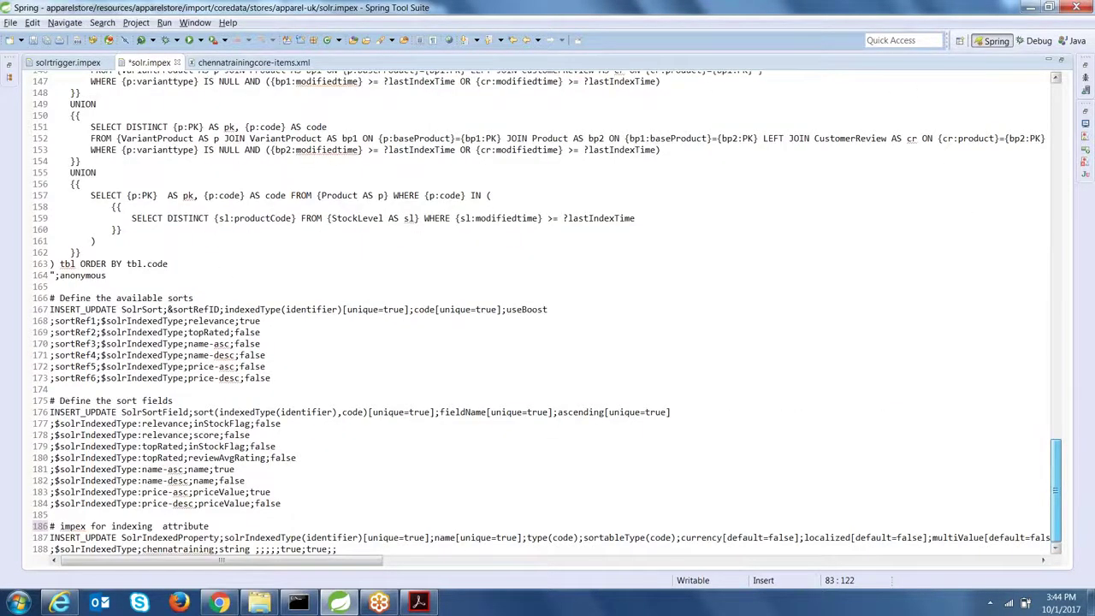
Compare the chennatraining values with the SolrIndexedProperty header columns, including useForSpellchecking and useForAutocomplete, and check the Command Prompt.
{"action": "double_click", "coordinate": [171, 549]}
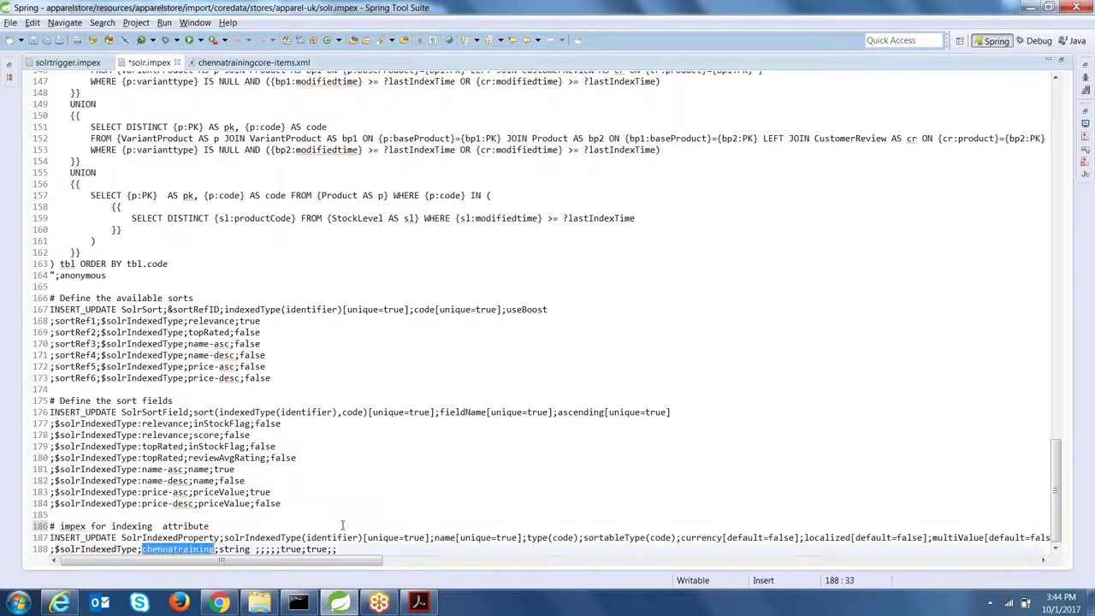
{"action": "left_click_drag", "start_coordinate": [338, 549], "coordinate": [65, 537]}
{"action": "double_click", "coordinate": [175, 549]}
{"action": "left_click_drag", "start_coordinate": [330, 564], "coordinate": [557, 567]}
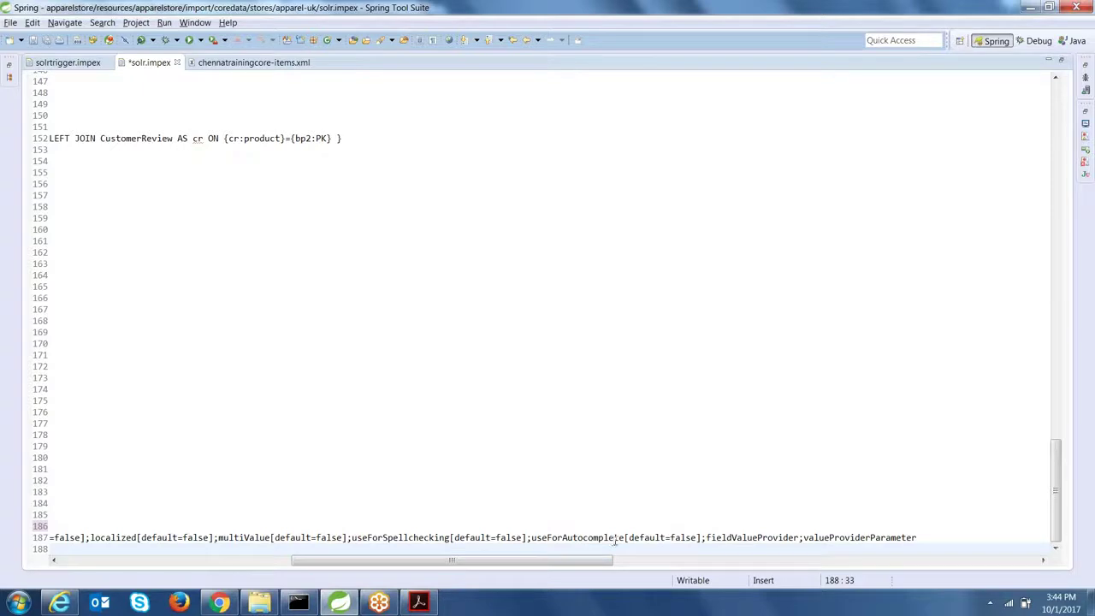
{"action": "left_click_drag", "start_coordinate": [551, 565], "coordinate": [232, 581]}
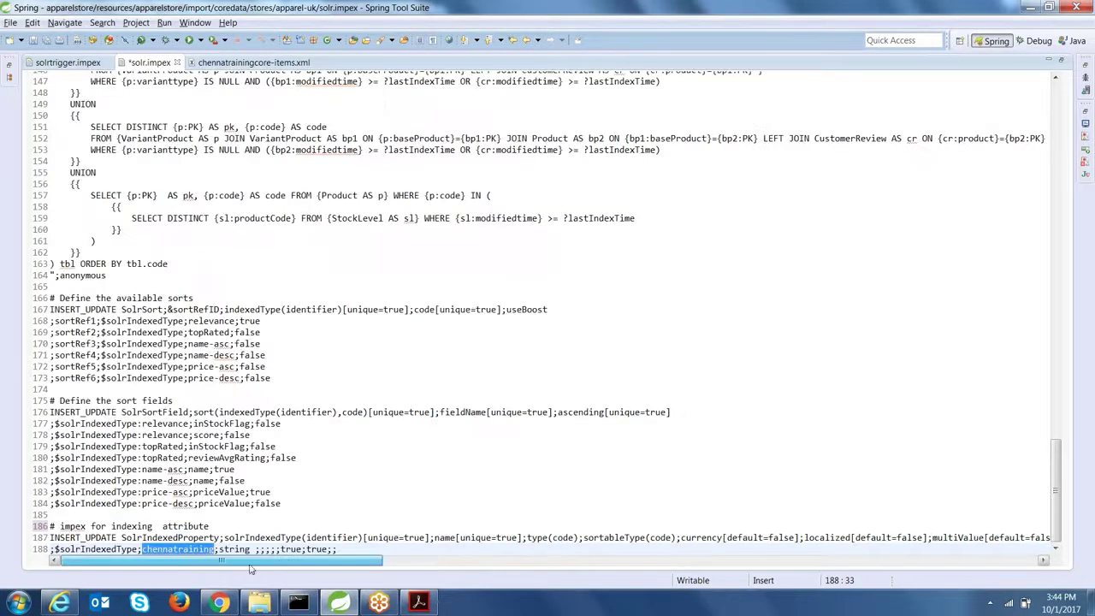
{"action": "left_click_drag", "start_coordinate": [351, 560], "coordinate": [693, 561]}
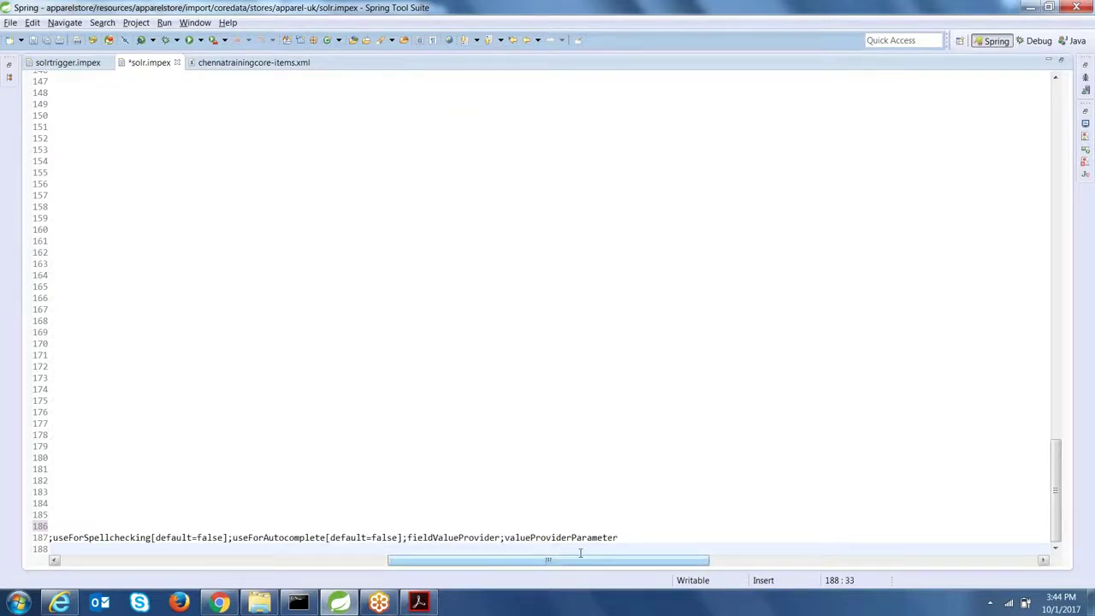
{"action": "left_click_drag", "start_coordinate": [540, 562], "coordinate": [149, 562]}
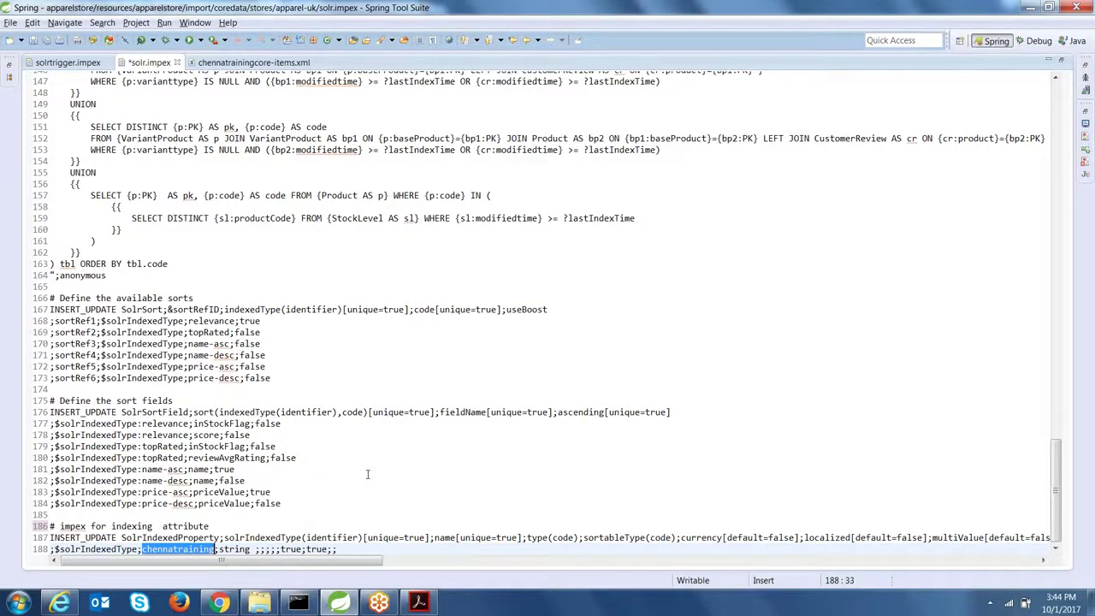
{"action": "left_click", "coordinate": [298, 603]}
{"action": "left_click", "coordinate": [411, 513]}
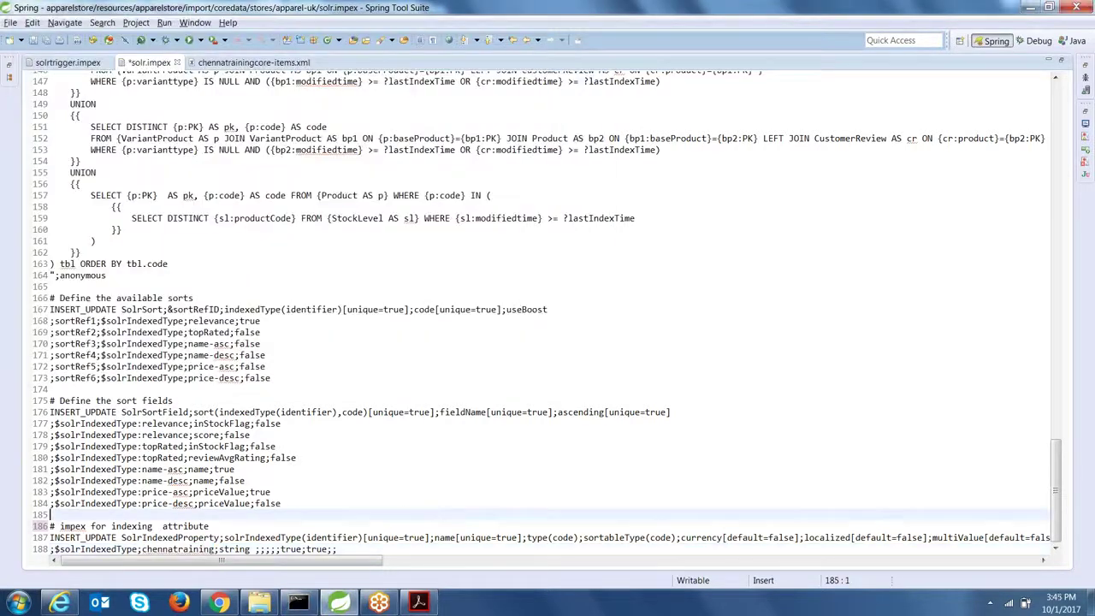
Read the chennatraining line and the spellchecking and autocomplete note in the PDF's solr.impex section.
{"action": "left_click", "coordinate": [418, 603]}
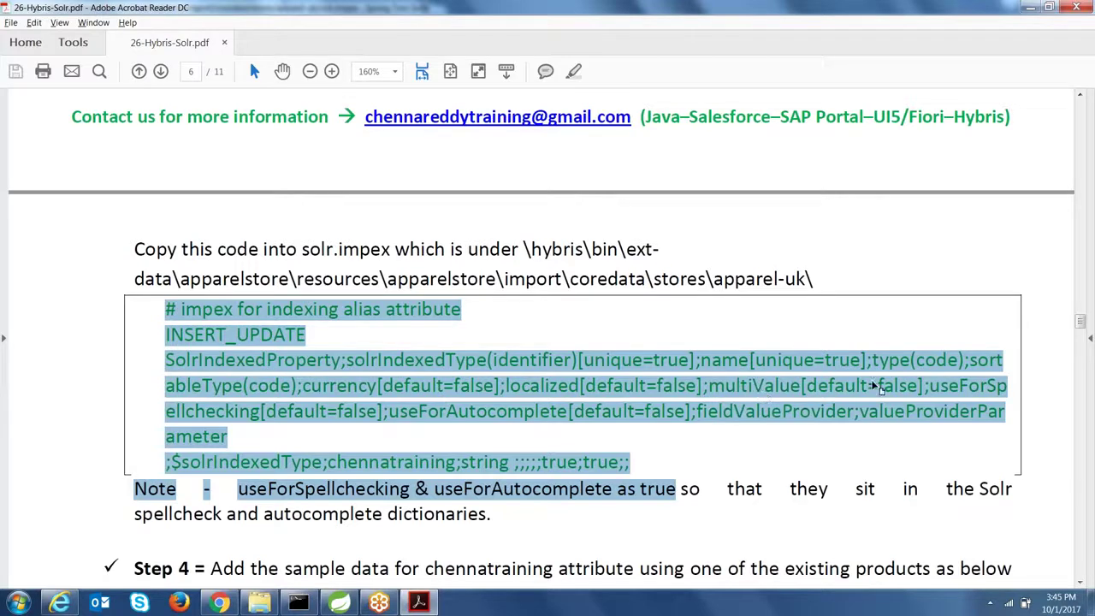
{"action": "left_click_drag", "start_coordinate": [1081, 321], "coordinate": [1081, 323]}
{"action": "scroll", "coordinate": [1080, 323], "scroll_direction": "down", "scroll_amount": 1}
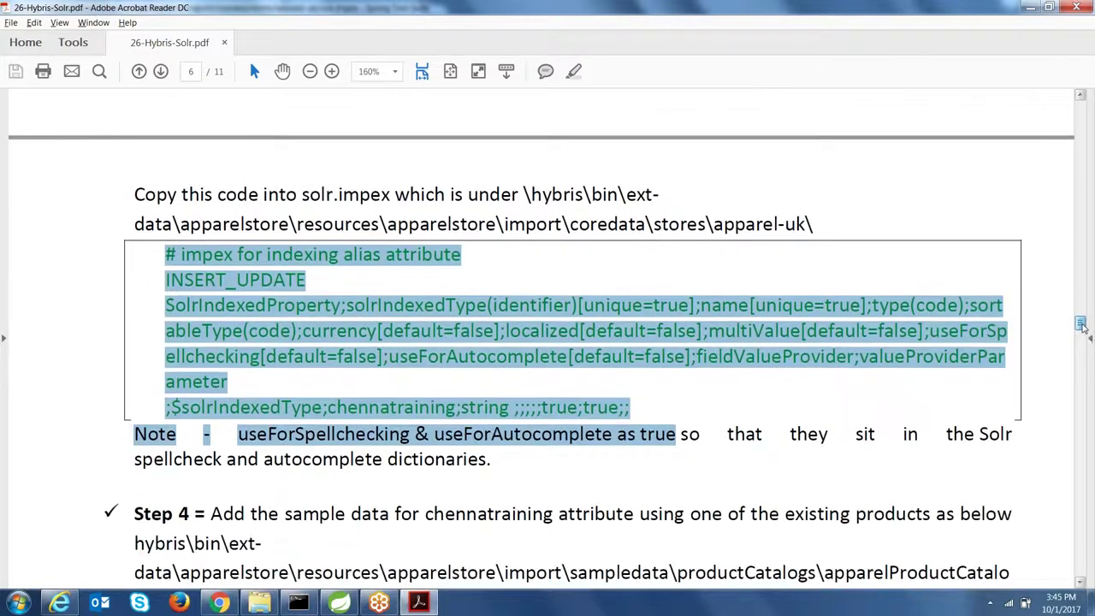
{"action": "left_click", "coordinate": [396, 324]}
{"action": "double_click", "coordinate": [400, 407]}
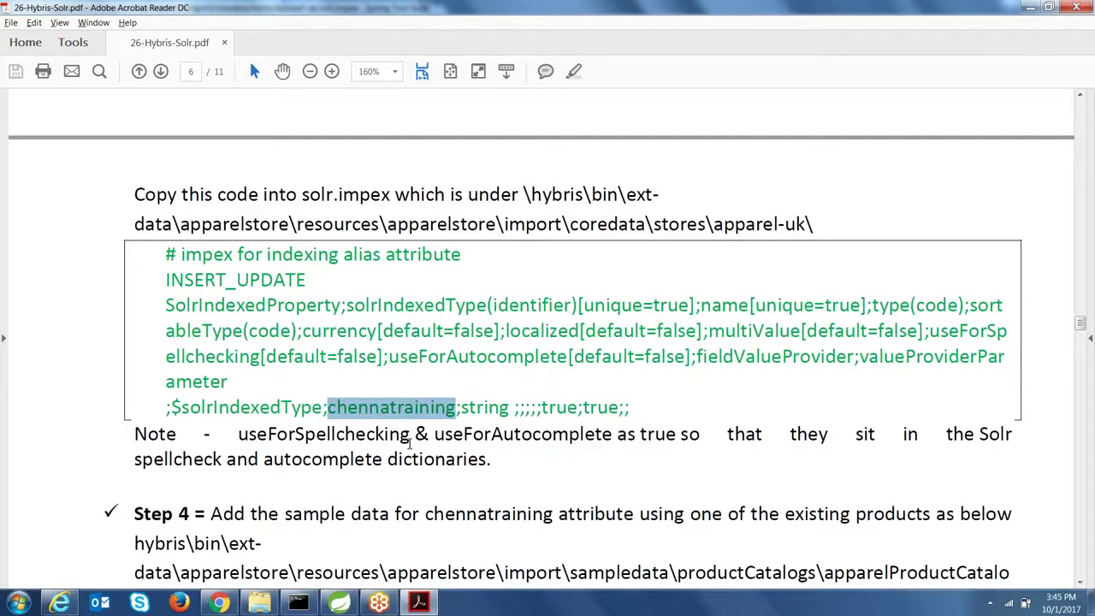
Read Step 4 in the PDF on adding the chennatraining sample value "trainingglasses" to an existing product in products.impex.
{"action": "left_click_drag", "start_coordinate": [1080, 323], "coordinate": [1082, 334]}
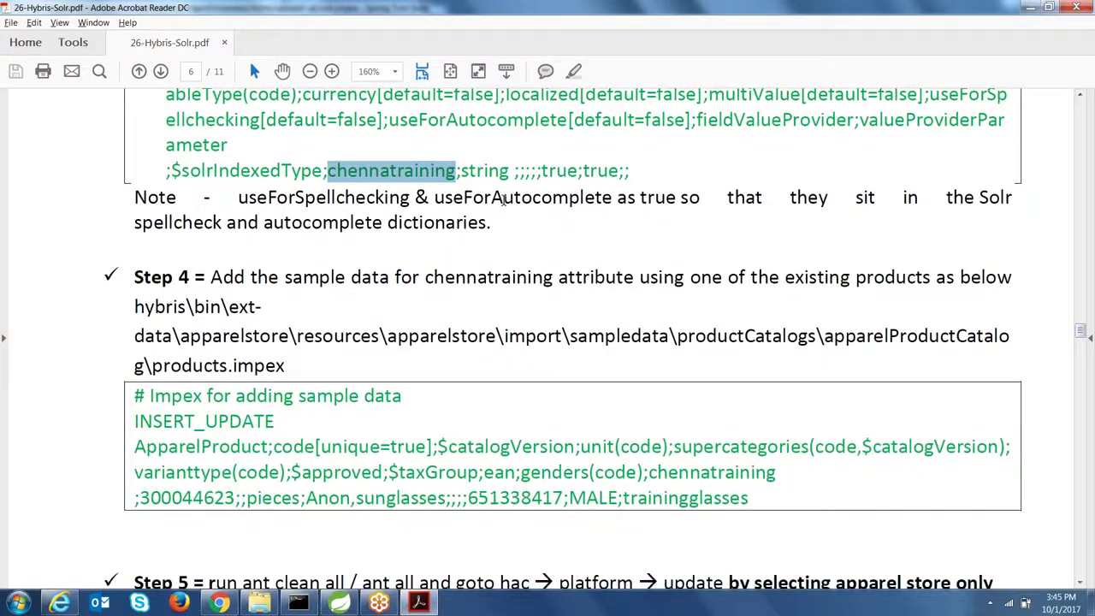
{"action": "left_click", "coordinate": [366, 331]}
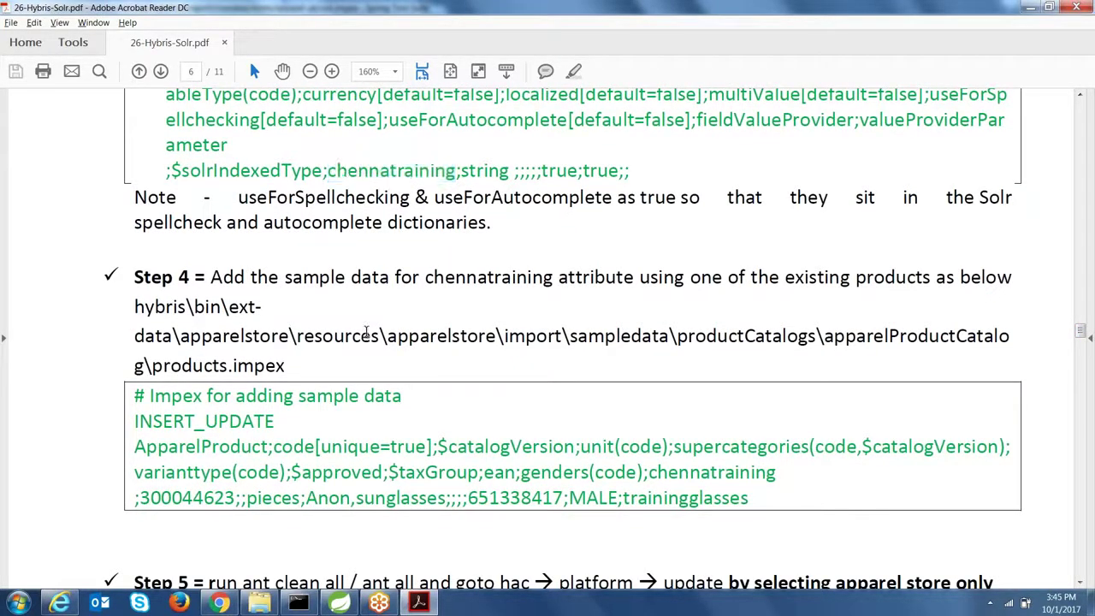
{"action": "left_click_drag", "start_coordinate": [152, 366], "coordinate": [289, 362]}
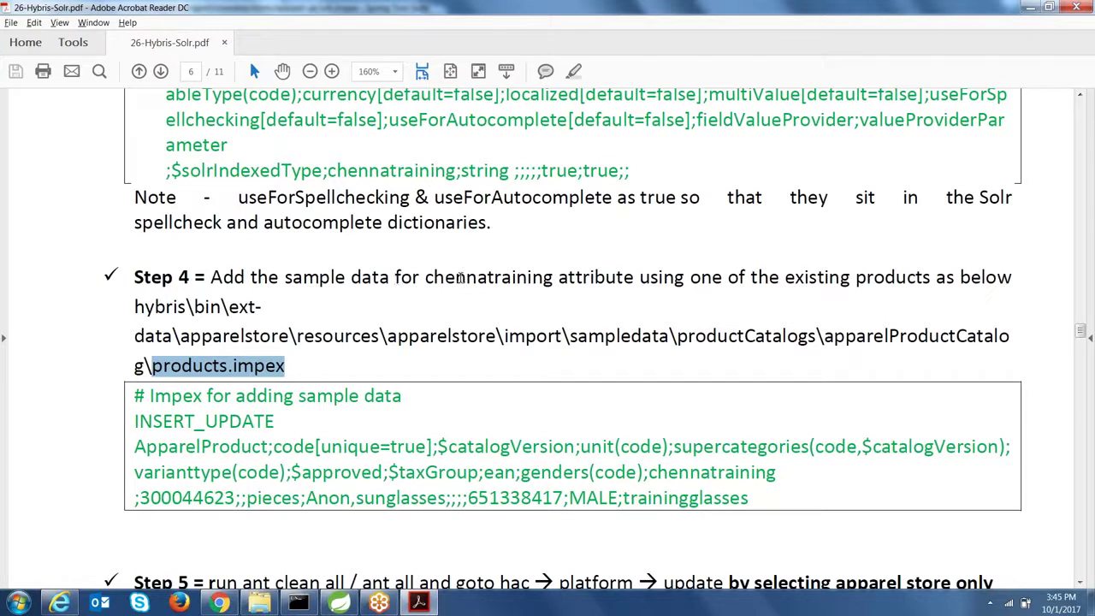
{"action": "double_click", "coordinate": [645, 275]}
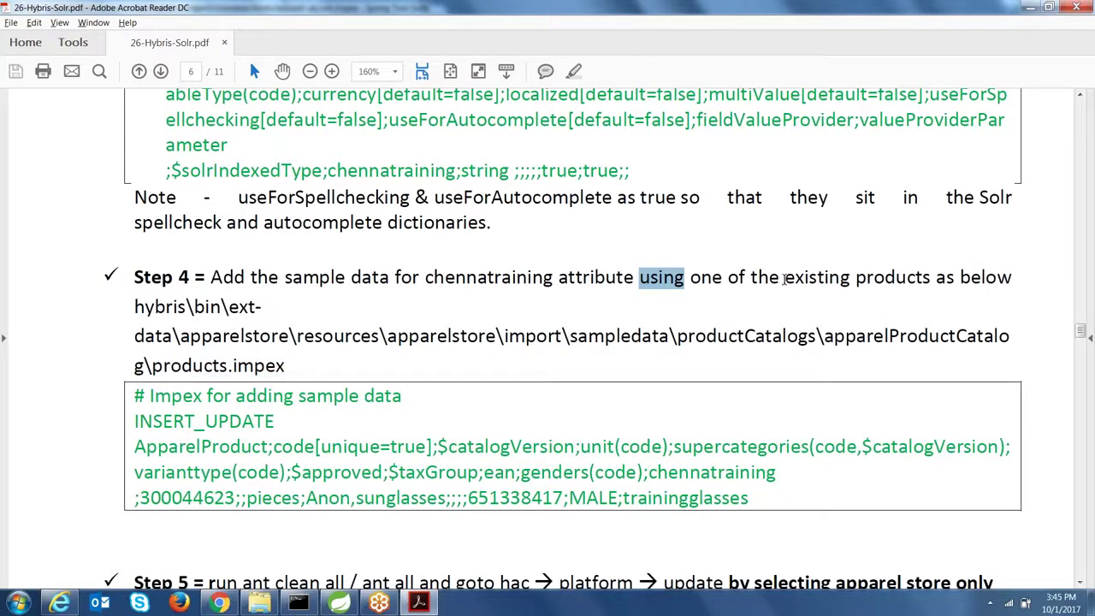
{"action": "left_click_drag", "start_coordinate": [147, 497], "coordinate": [438, 497]}
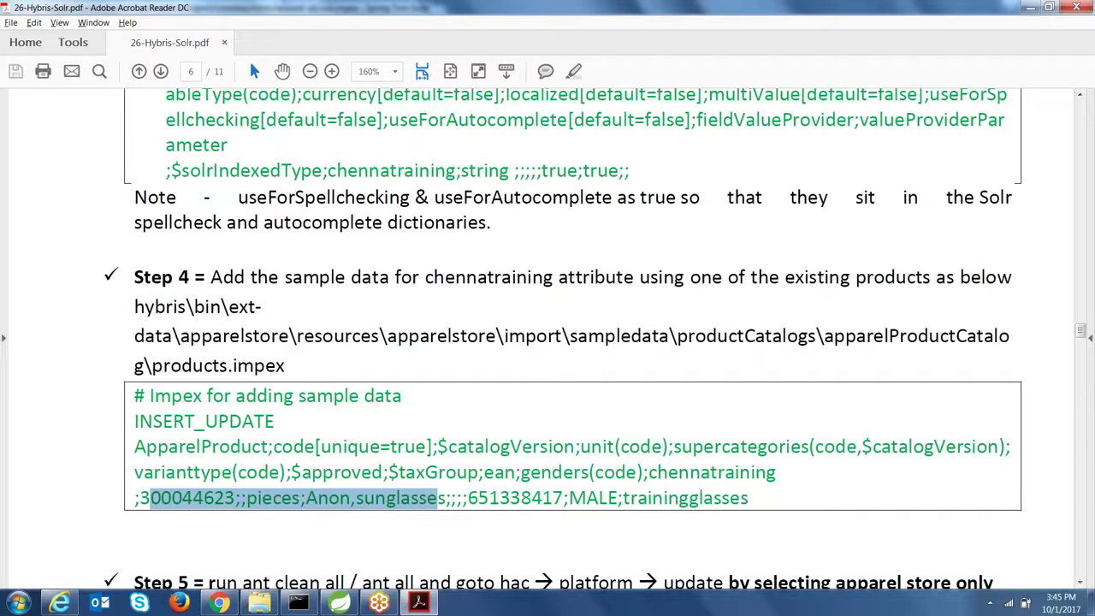
{"action": "double_click", "coordinate": [675, 473]}
{"action": "double_click", "coordinate": [659, 498]}
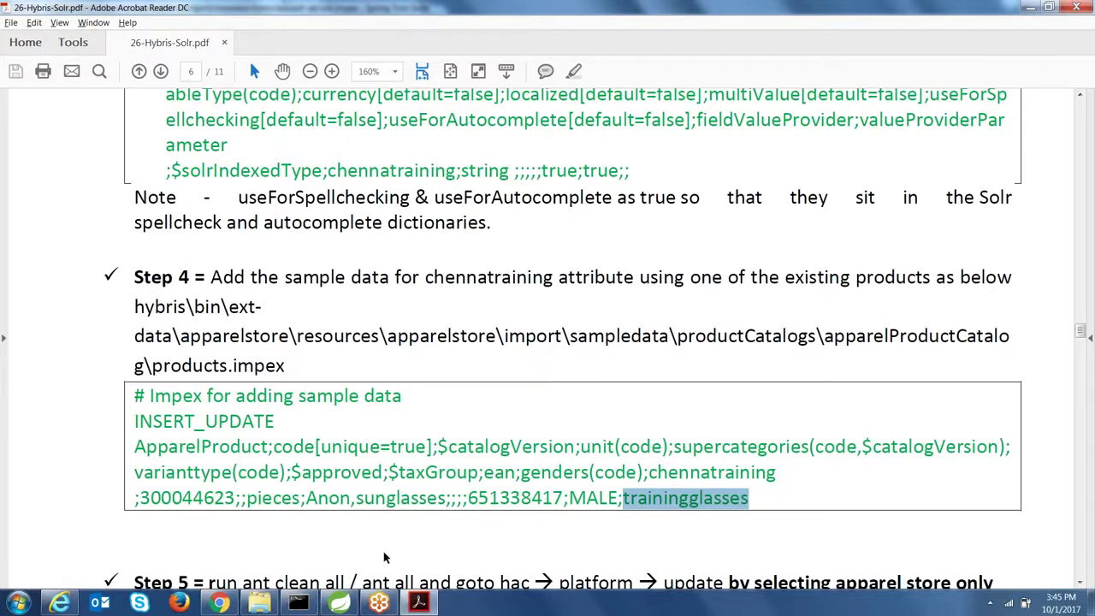
Switch to Spring Tool Suite, open the apparelProductCatalog products.impex resource and go to the sample-data lines at its end.
{"action": "key", "text": "alt+Tab"}
{"action": "key", "text": "ctrl+shift+r"}
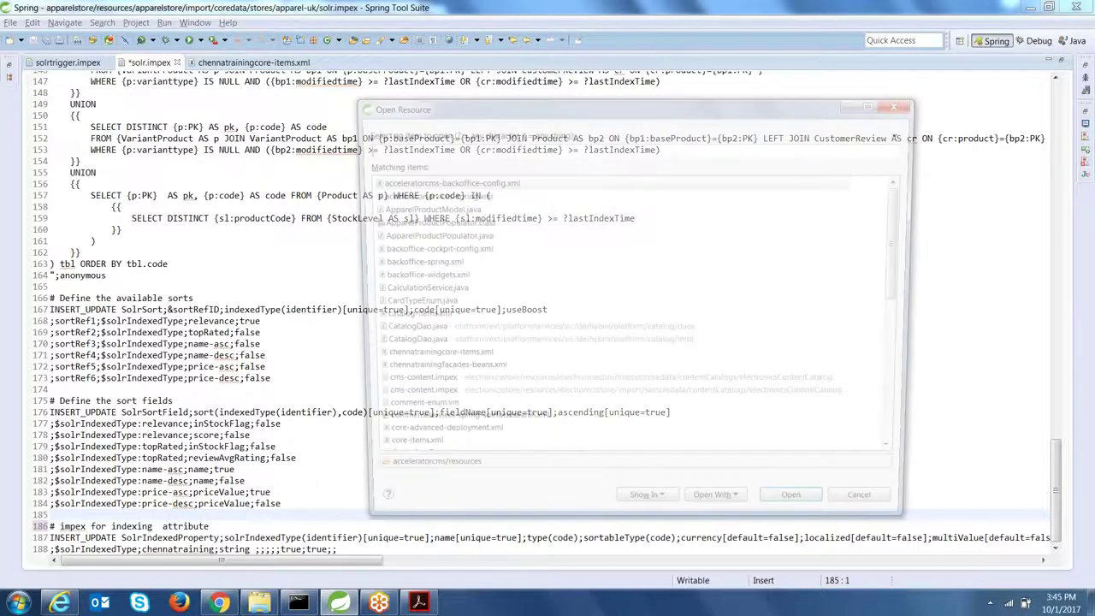
{"action": "type", "text": "produ"}
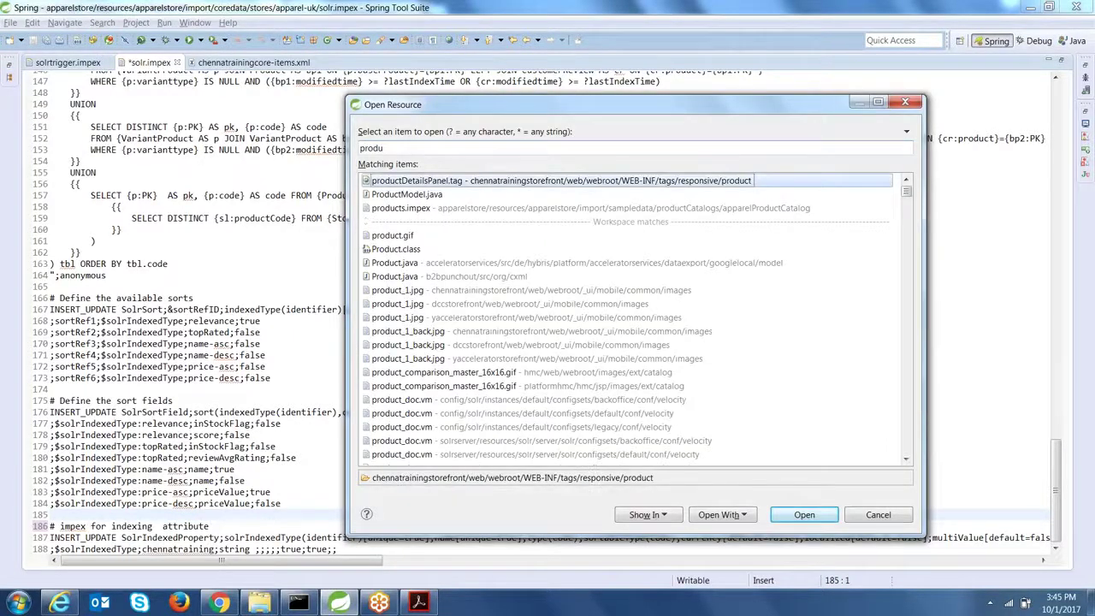
{"action": "key", "text": "Down"}
{"action": "key", "text": "Down"}
{"action": "key", "text": "Return"}
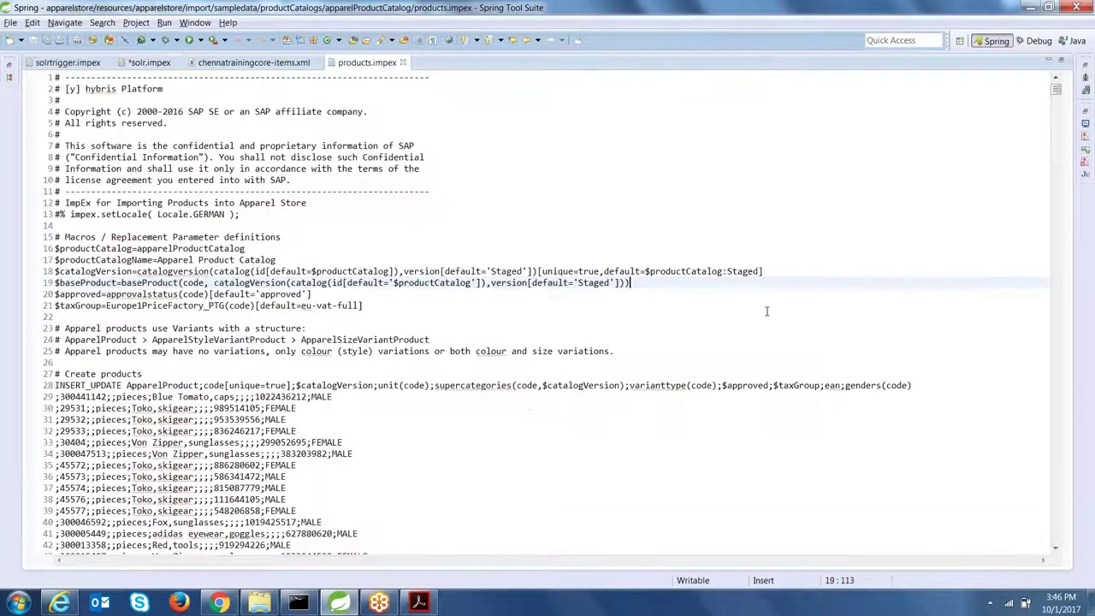
{"action": "left_click_drag", "start_coordinate": [1056, 91], "coordinate": [1069, 556]}
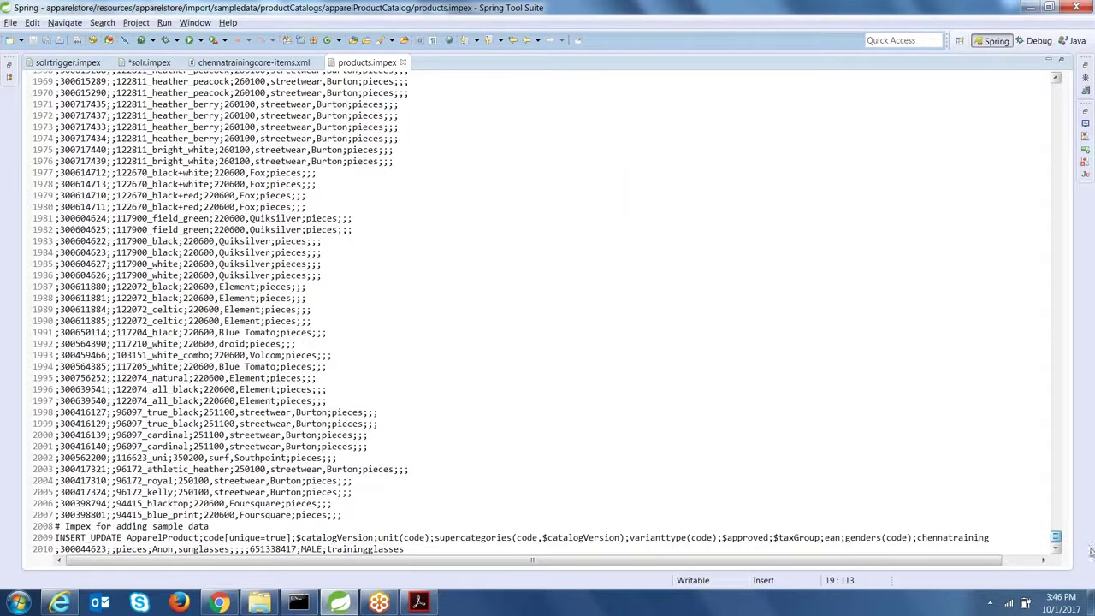
Examine the final ApparelProduct impex lines in products.impex, comparing the chennatraining header column with its value "trainingglasses".
{"action": "left_click_drag", "start_coordinate": [54, 537], "coordinate": [364, 550]}
{"action": "left_click", "coordinate": [348, 548]}
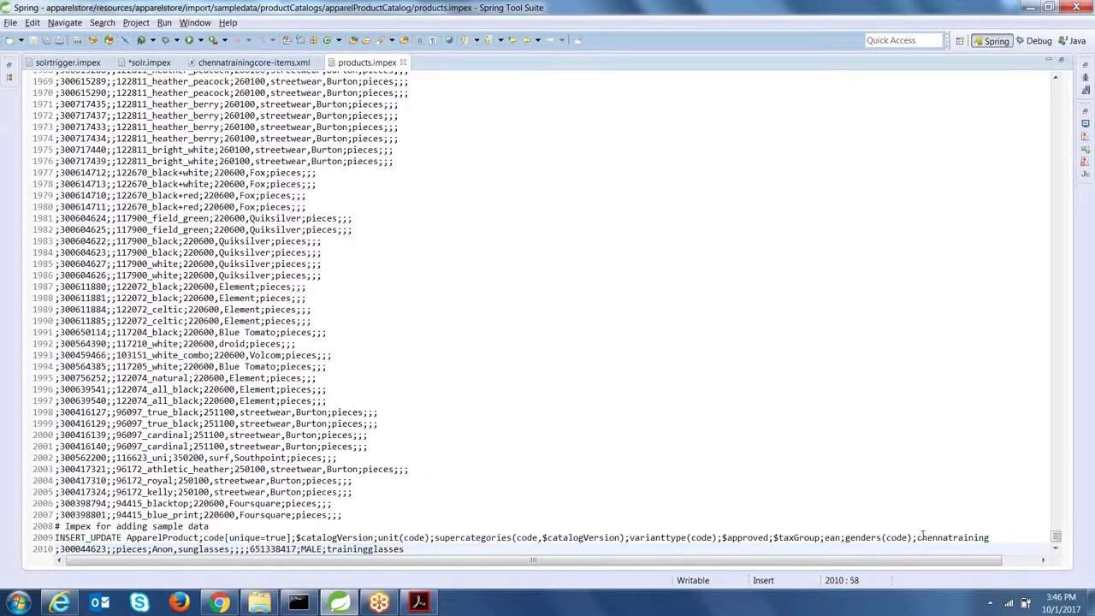
{"action": "left_click_drag", "start_coordinate": [918, 537], "coordinate": [992, 537]}
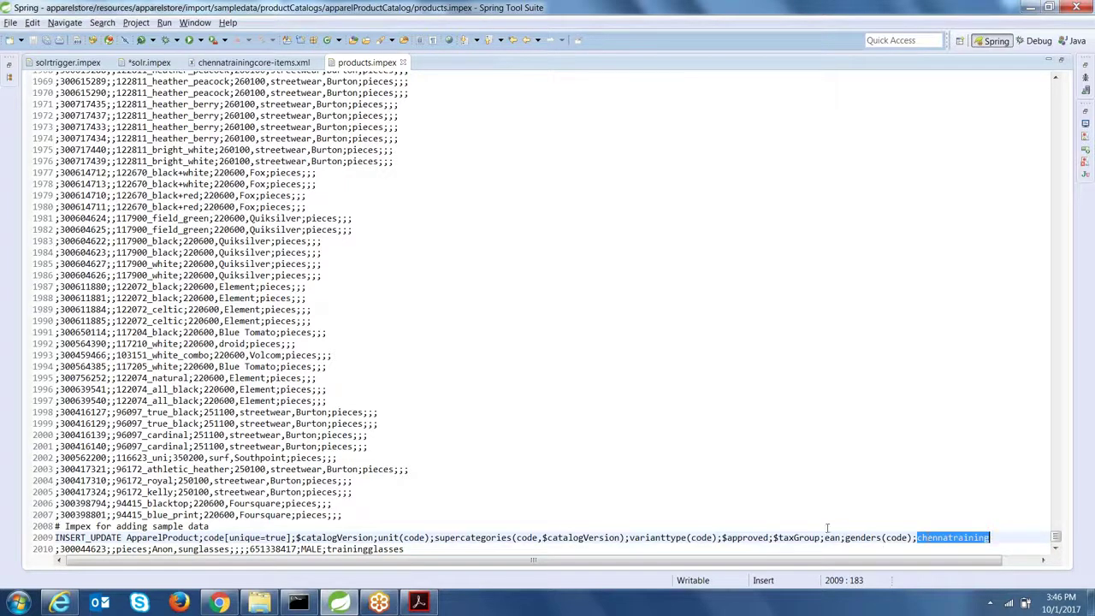
{"action": "double_click", "coordinate": [162, 537]}
{"action": "left_click", "coordinate": [952, 537]}
{"action": "double_click", "coordinate": [952, 537]}
{"action": "double_click", "coordinate": [372, 549]}
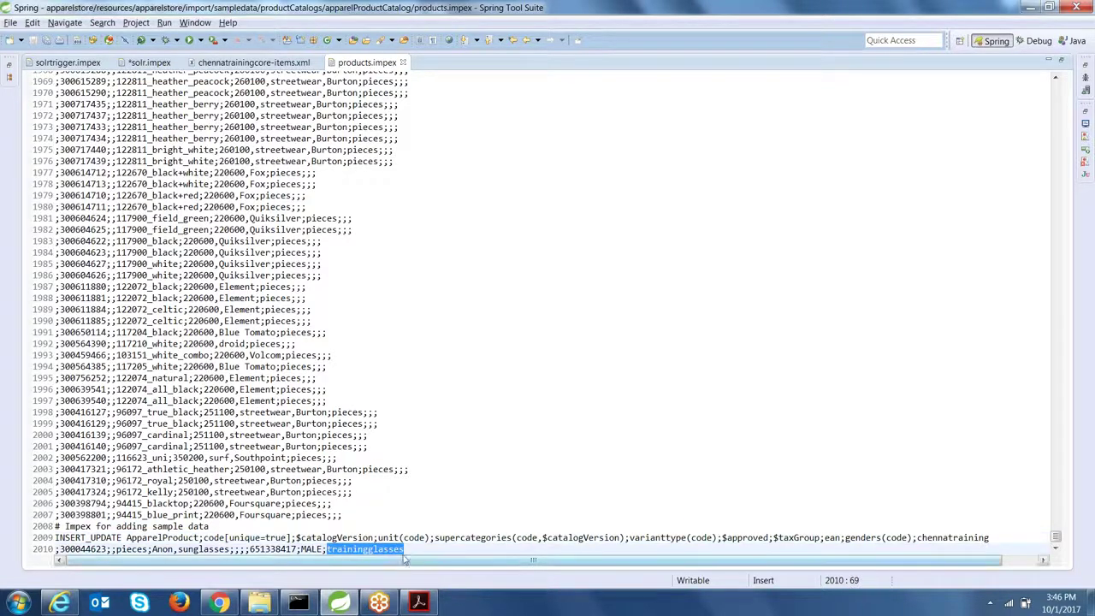
{"action": "left_click", "coordinate": [417, 550]}
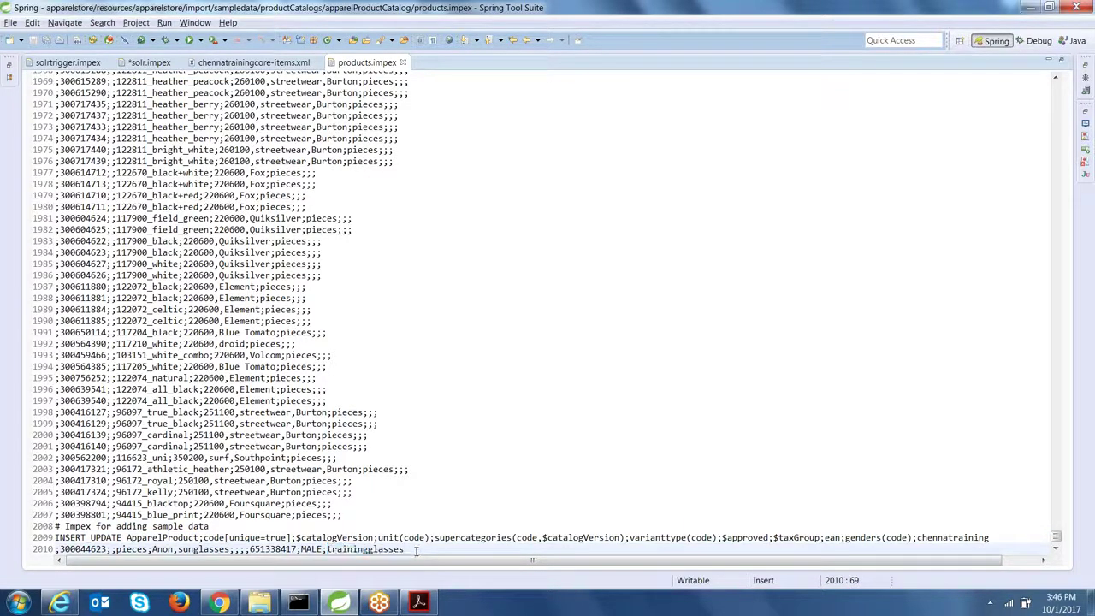
{"action": "double_click", "coordinate": [367, 549]}
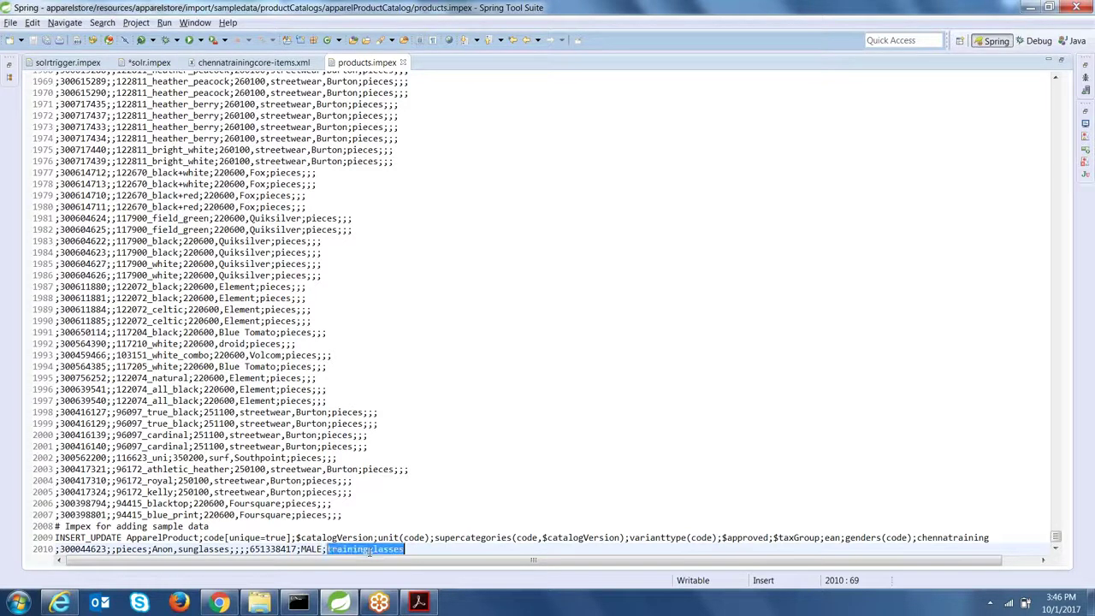
{"action": "left_click_drag", "start_coordinate": [326, 549], "coordinate": [416, 548]}
Start the Hybris server from the platform directory in the Command Prompt with hybrisserver.bat.
{"action": "left_click", "coordinate": [219, 603]}
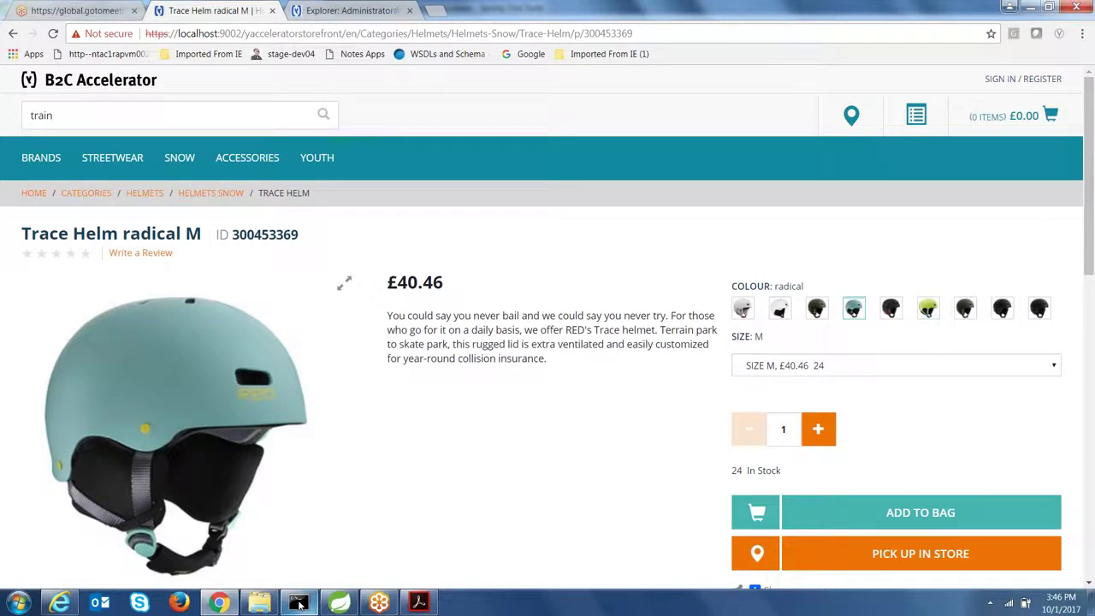
{"action": "key", "text": "alt+Tab"}
{"action": "type", "text": "hybrisserver.bat"}
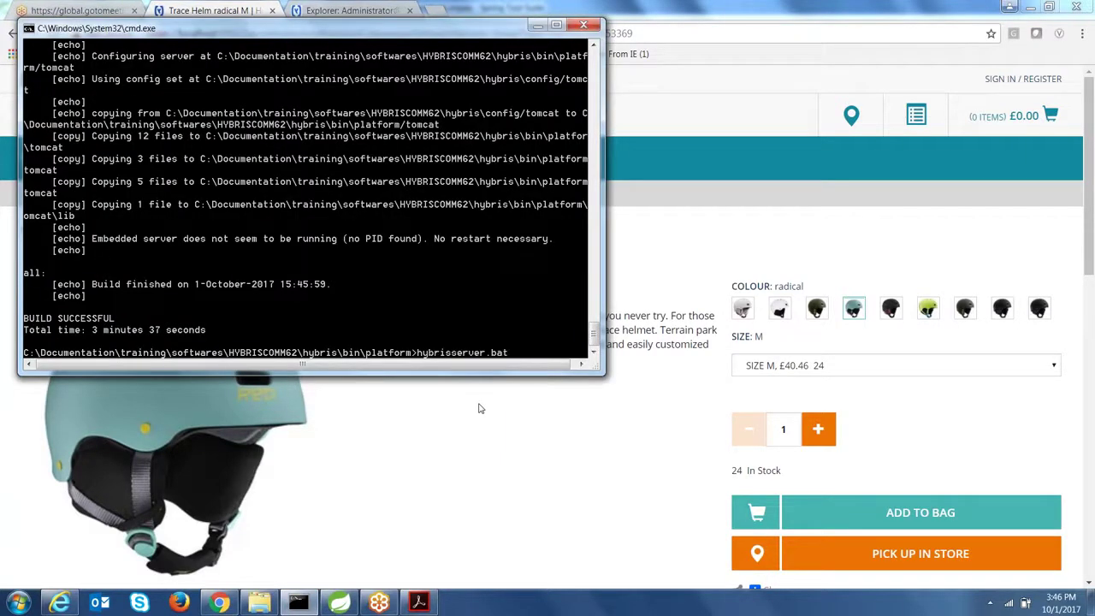
{"action": "key", "text": "Return"}
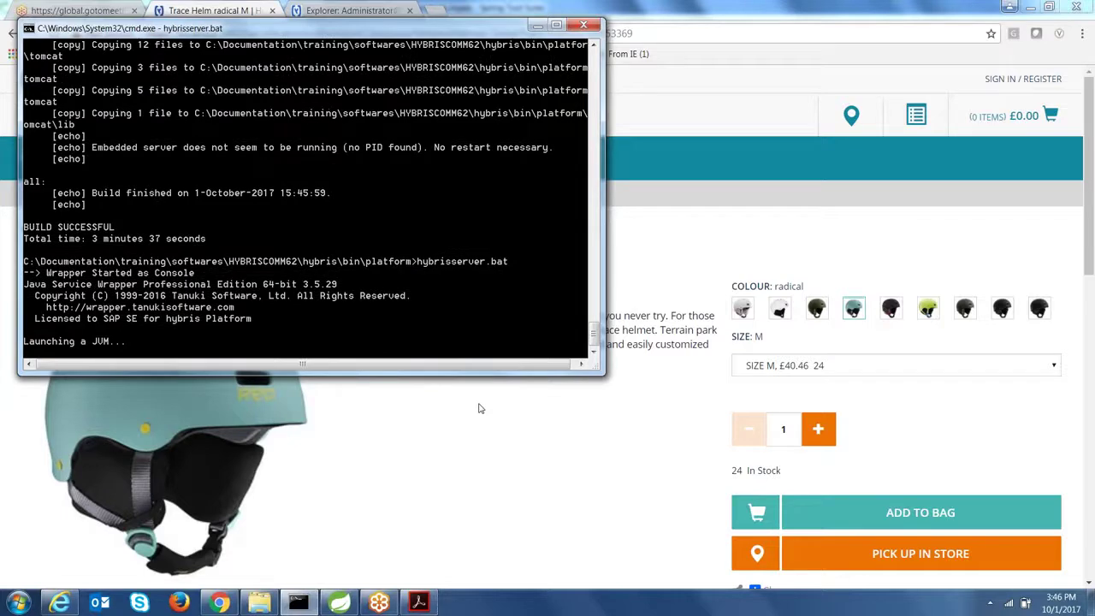
Switch to the Hybris-Solr PDF and review Step 4's trainingglasses value and its products.impex path.
{"action": "left_click", "coordinate": [419, 602]}
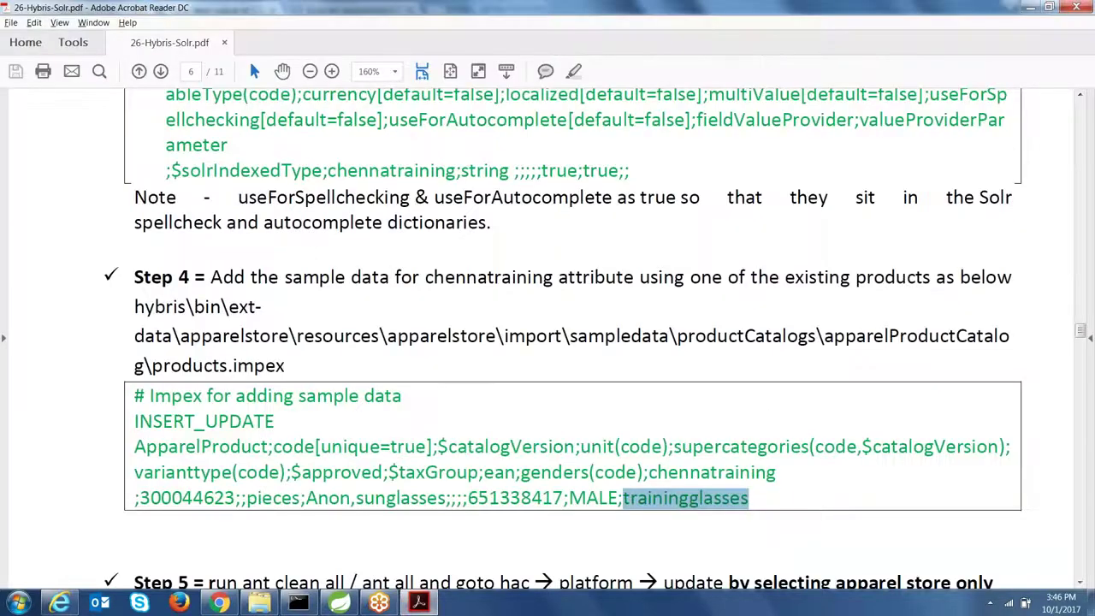
{"action": "left_click", "coordinate": [609, 505]}
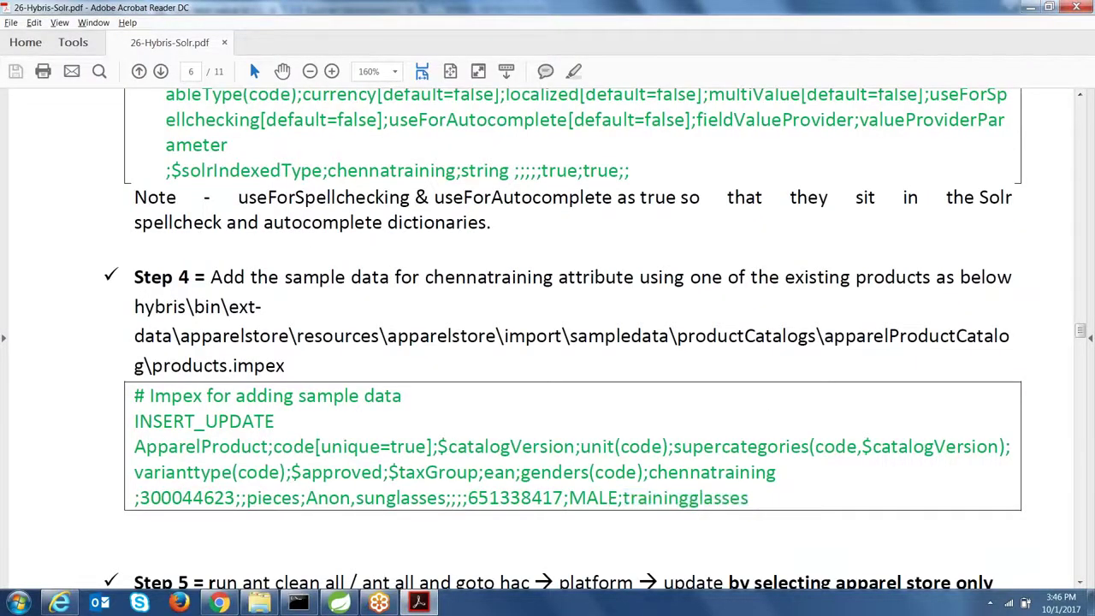
{"action": "double_click", "coordinate": [670, 499]}
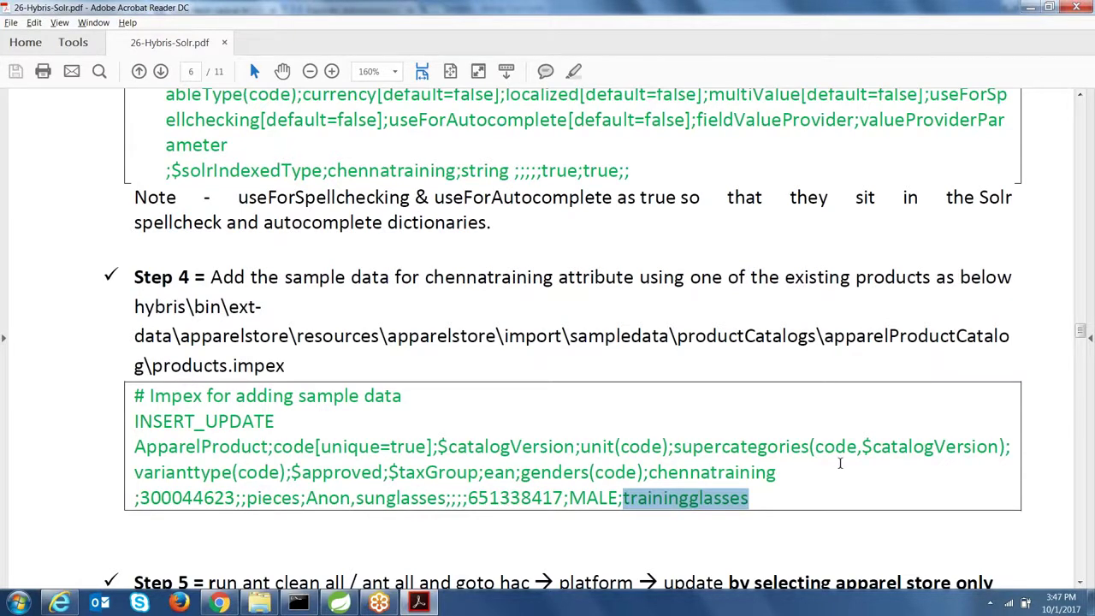
{"action": "left_click_drag", "start_coordinate": [159, 366], "coordinate": [294, 367]}
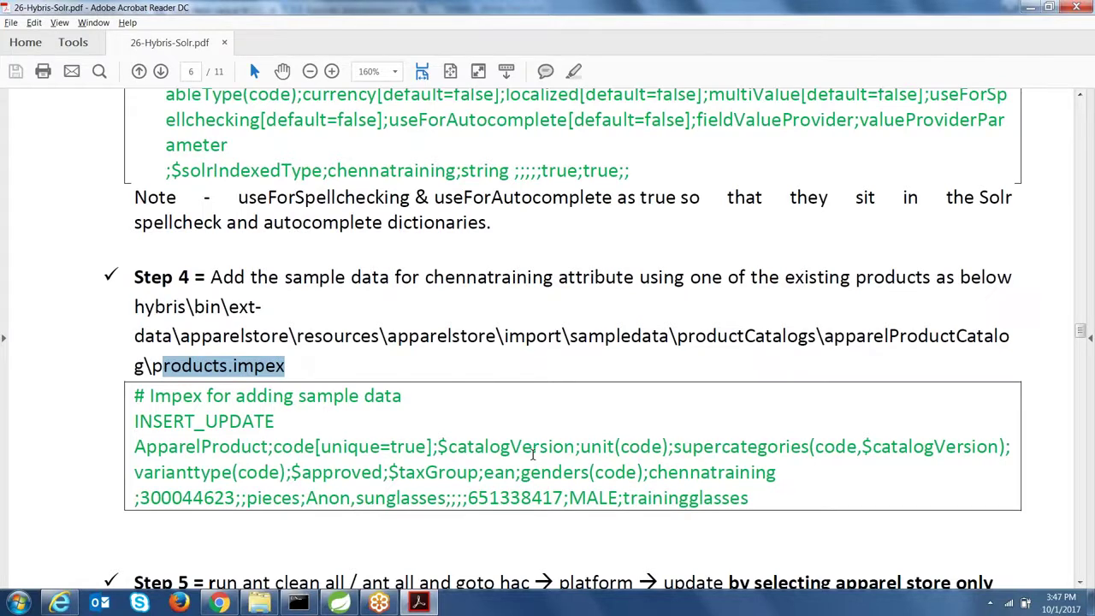
{"action": "left_click_drag", "start_coordinate": [1080, 330], "coordinate": [1082, 344]}
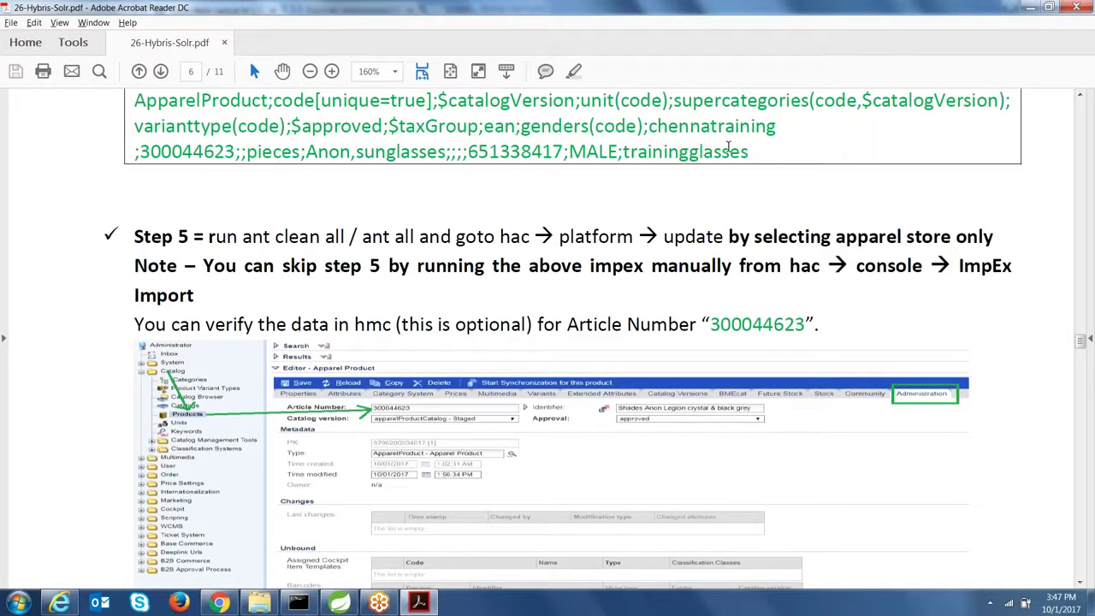
Read Step 5 in the PDF on running ant clean all and updating the platform from hac with apparel store only.
{"action": "scroll", "coordinate": [728, 149], "scroll_direction": "up", "scroll_amount": 2}
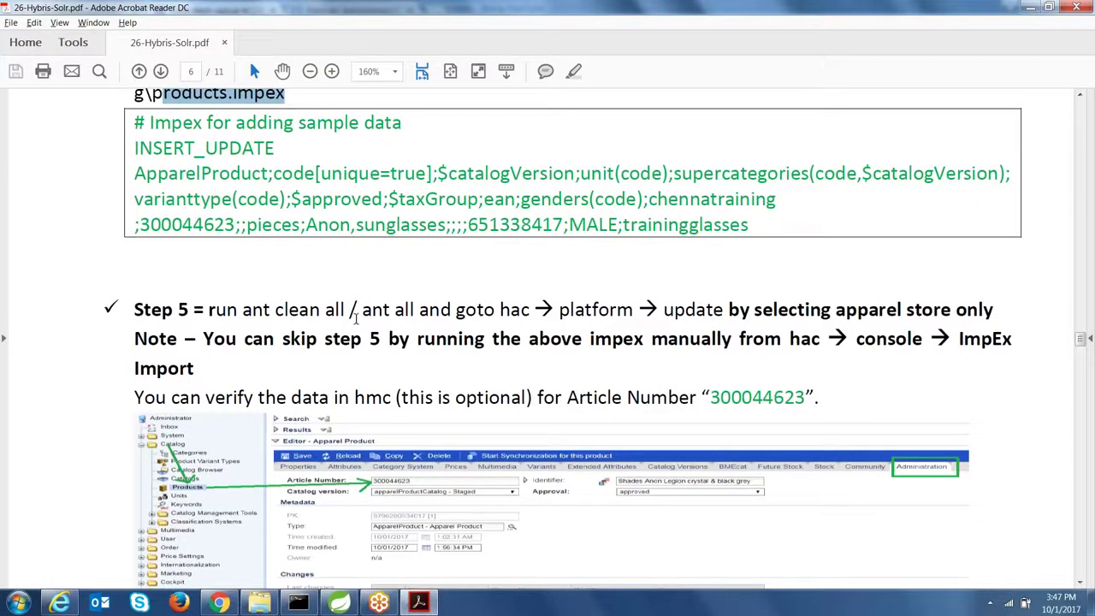
{"action": "left_click_drag", "start_coordinate": [208, 310], "coordinate": [288, 312]}
{"action": "key", "text": "ctrl+c"}
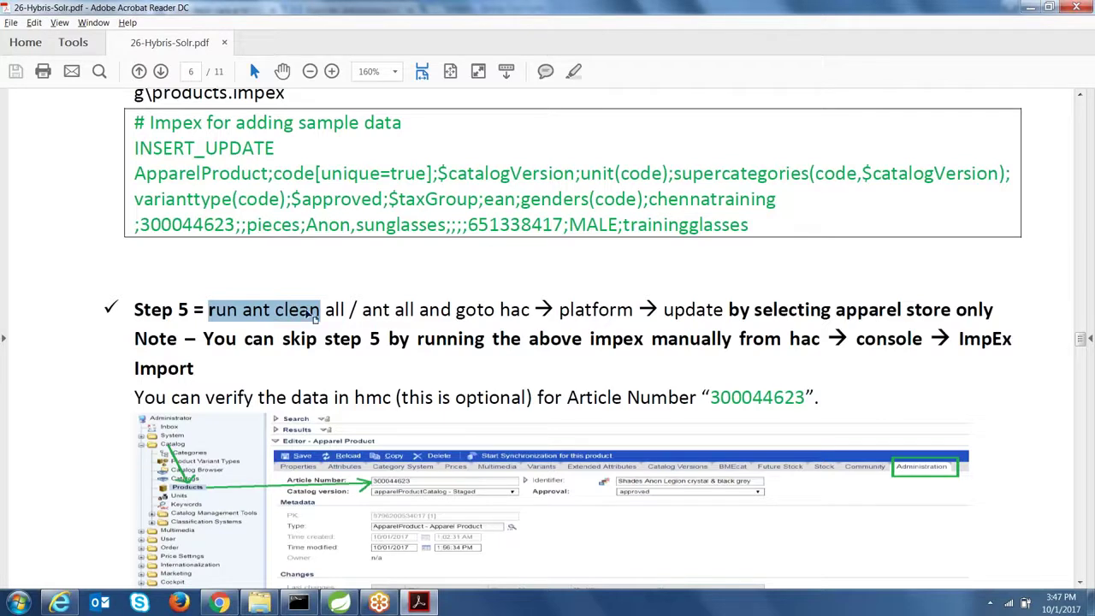
{"action": "left_click", "coordinate": [391, 315]}
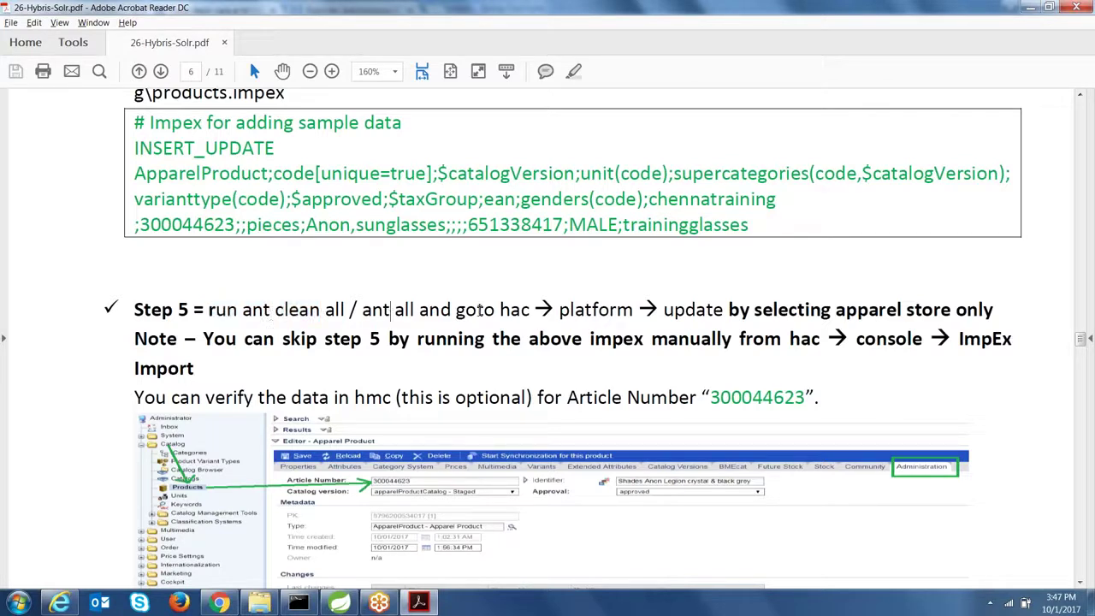
{"action": "left_click_drag", "start_coordinate": [456, 313], "coordinate": [691, 312]}
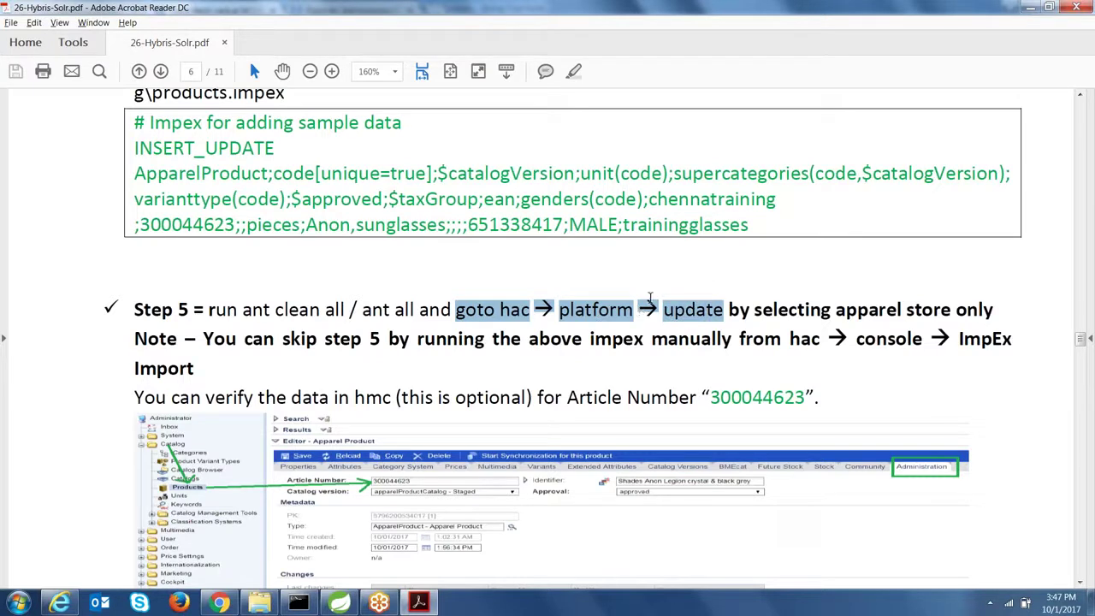
{"action": "left_click", "coordinate": [650, 299]}
{"action": "left_click_drag", "start_coordinate": [727, 312], "coordinate": [976, 306]}
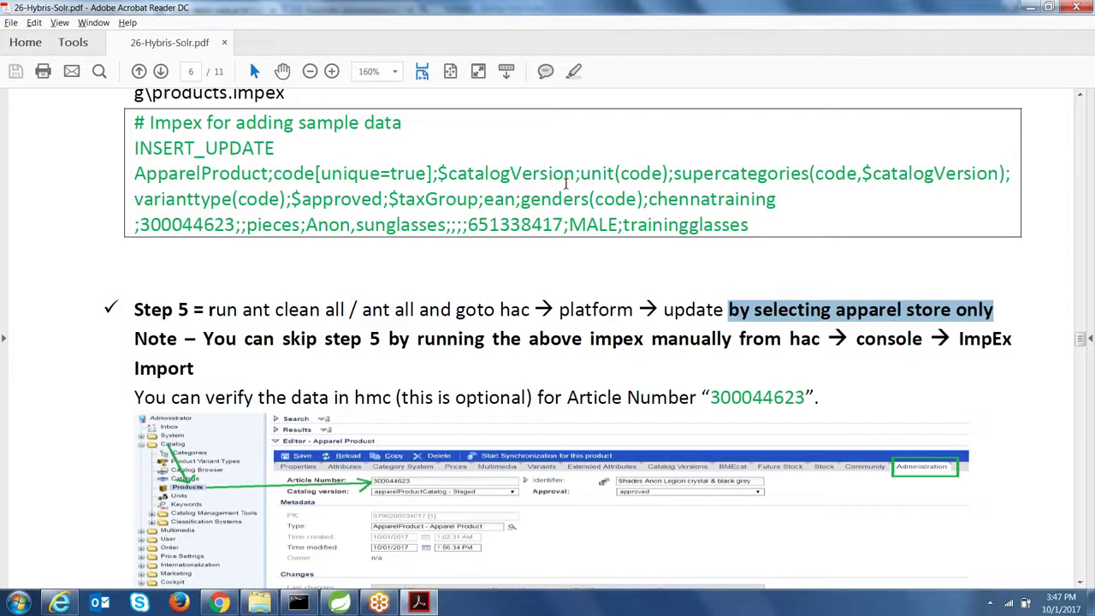
{"action": "left_click", "coordinate": [905, 315]}
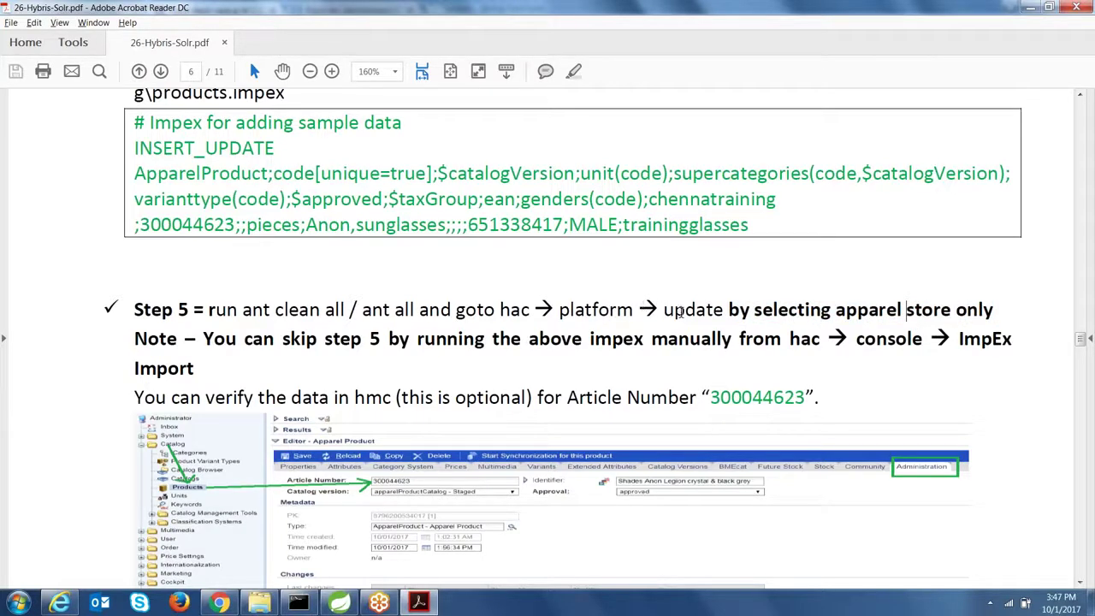
{"action": "left_click", "coordinate": [714, 311]}
{"action": "left_click_drag", "start_coordinate": [206, 310], "coordinate": [701, 309]}
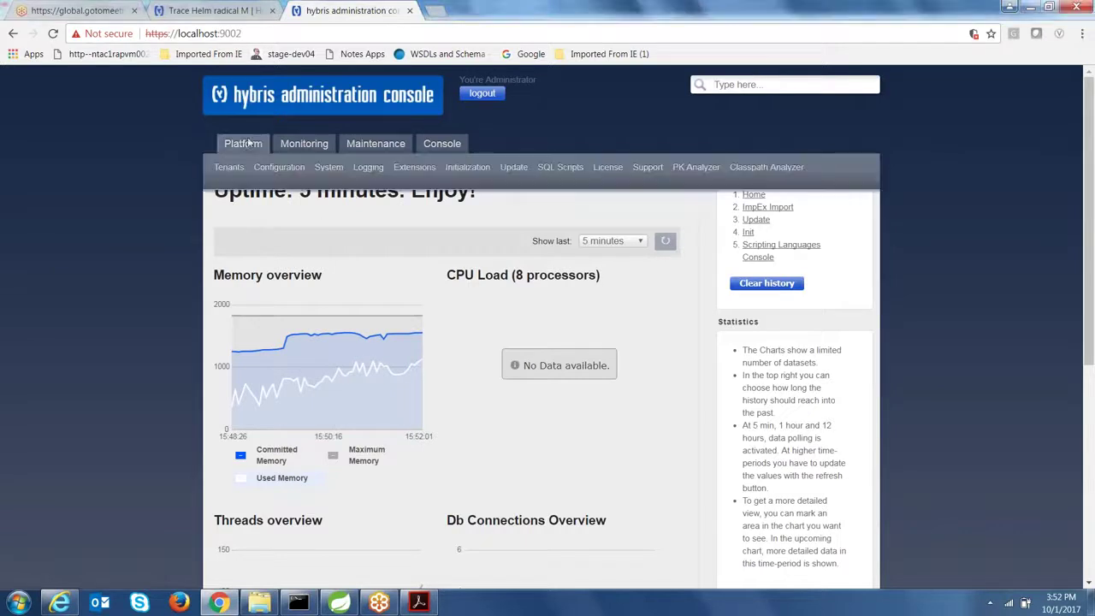
Open the platform Update page in the hybris administration console and recheck the Step 5 update instruction in the PDF.
{"action": "mouse_move", "coordinate": [247, 146]}
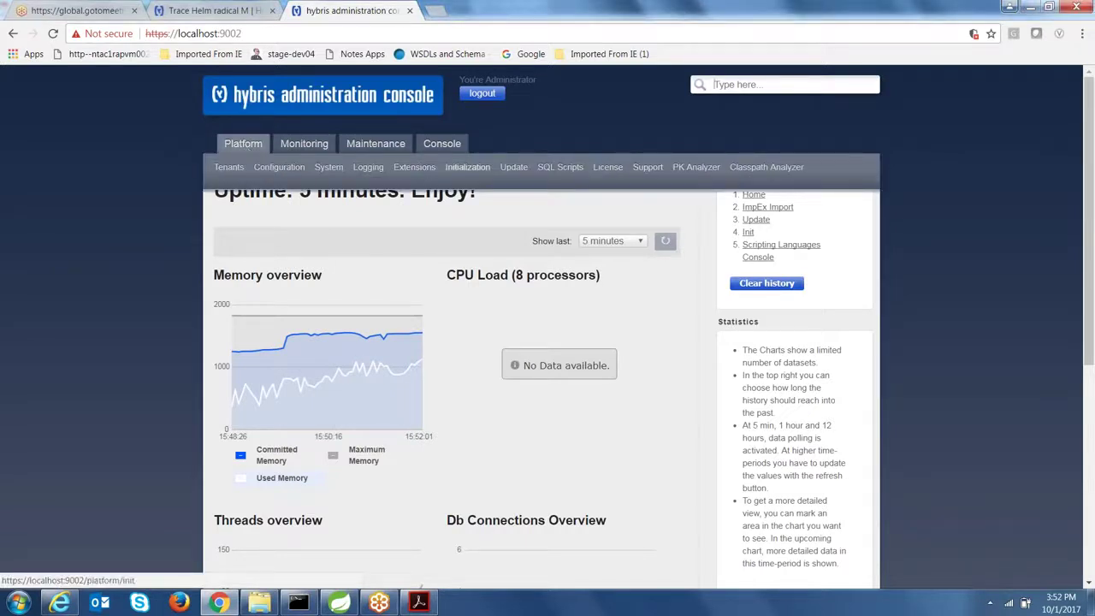
{"action": "left_click", "coordinate": [513, 167]}
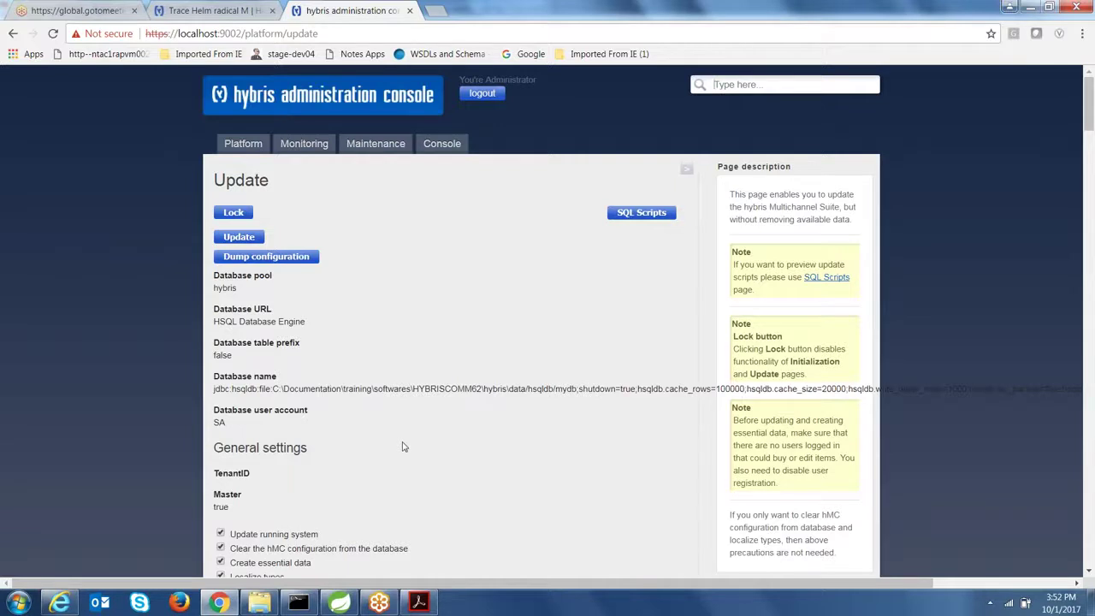
{"action": "mouse_move", "coordinate": [338, 604]}
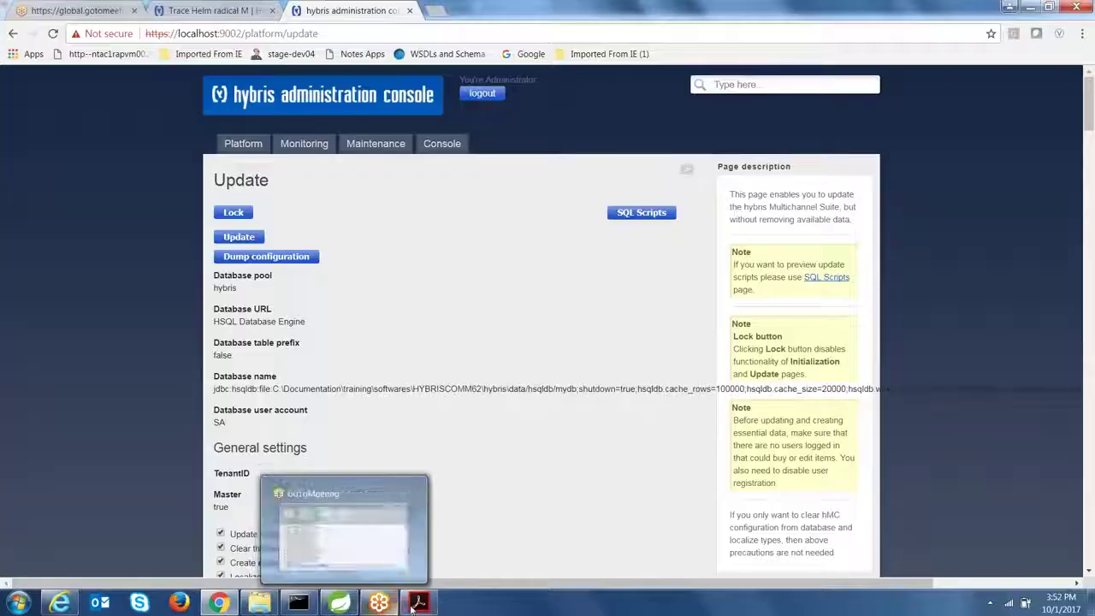
{"action": "left_click", "coordinate": [414, 605]}
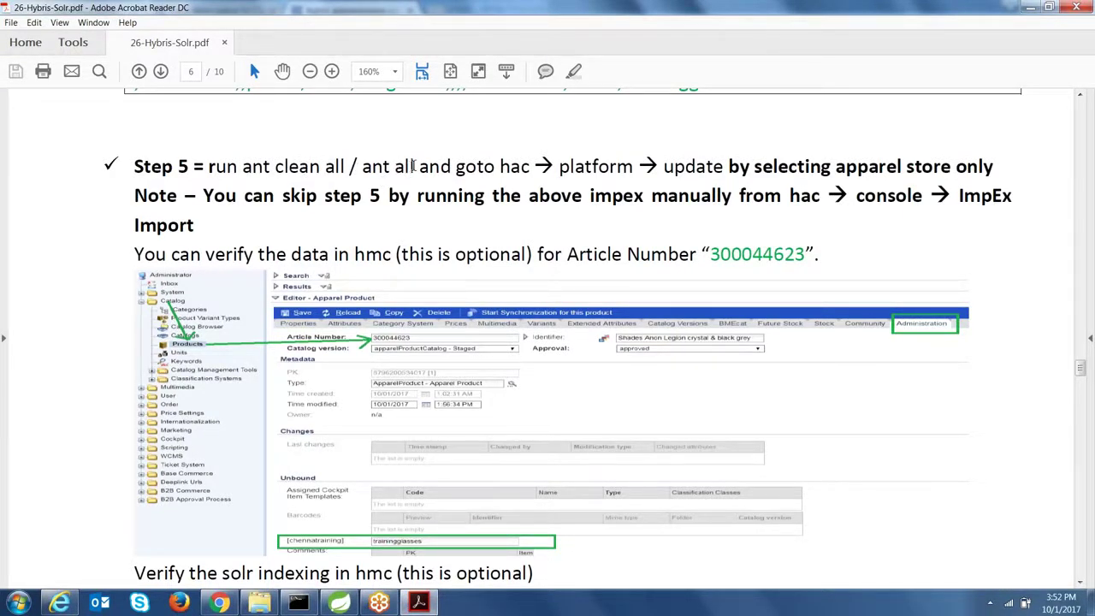
{"action": "left_click_drag", "start_coordinate": [455, 166], "coordinate": [962, 163]}
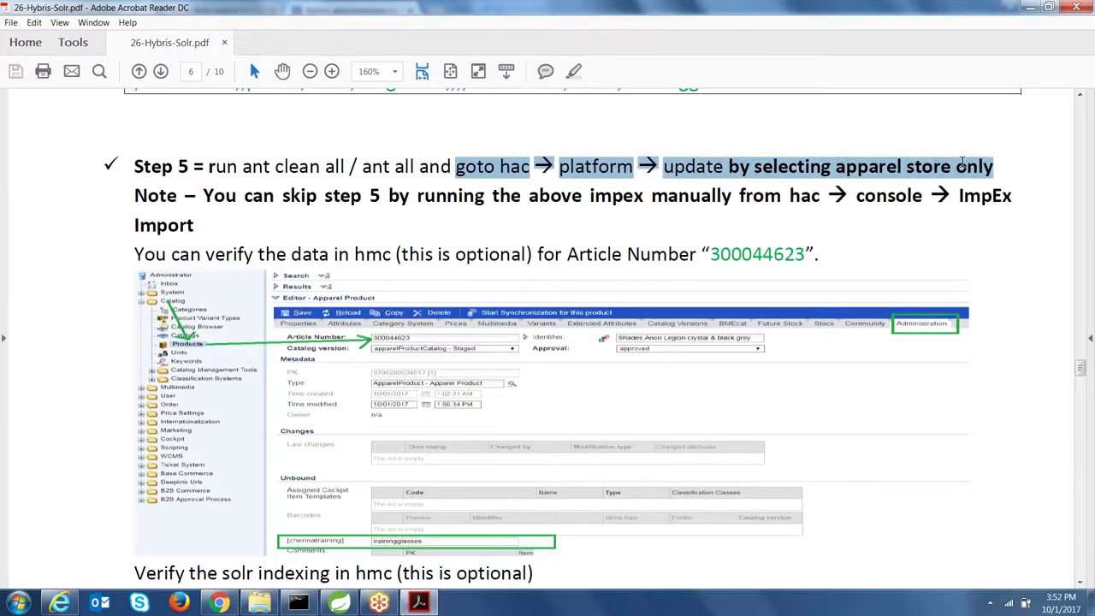
Return to the administration console's Update page and select apparelstore as the project data to update.
{"action": "left_click", "coordinate": [219, 602]}
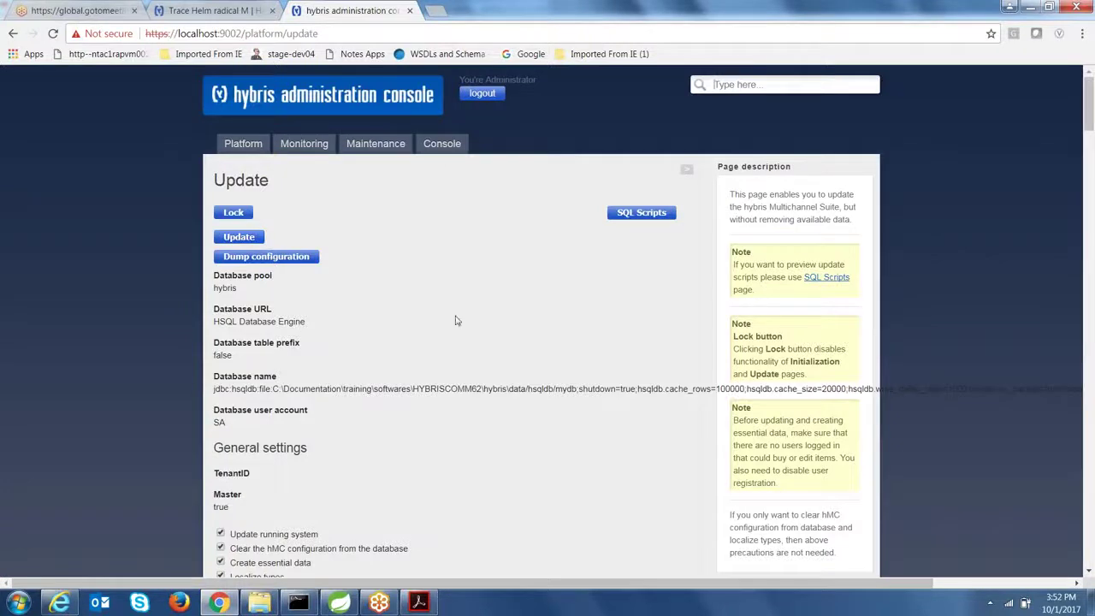
{"action": "left_click_drag", "start_coordinate": [1088, 107], "coordinate": [1088, 420]}
{"action": "left_click", "coordinate": [224, 428]}
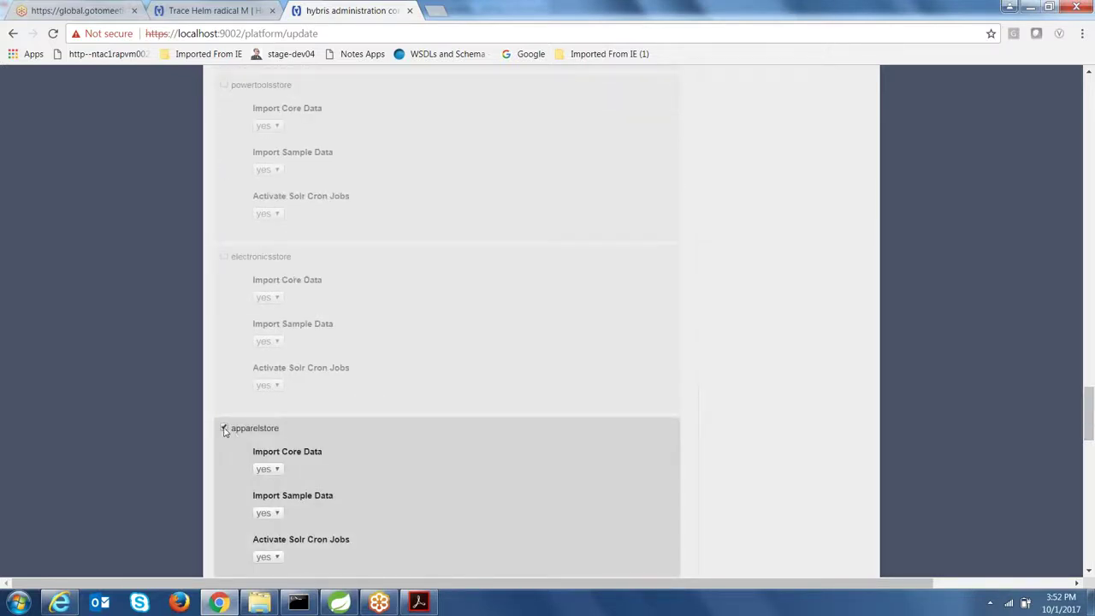
{"action": "left_click", "coordinate": [224, 429]}
{"action": "left_click_drag", "start_coordinate": [1088, 408], "coordinate": [1089, 539]}
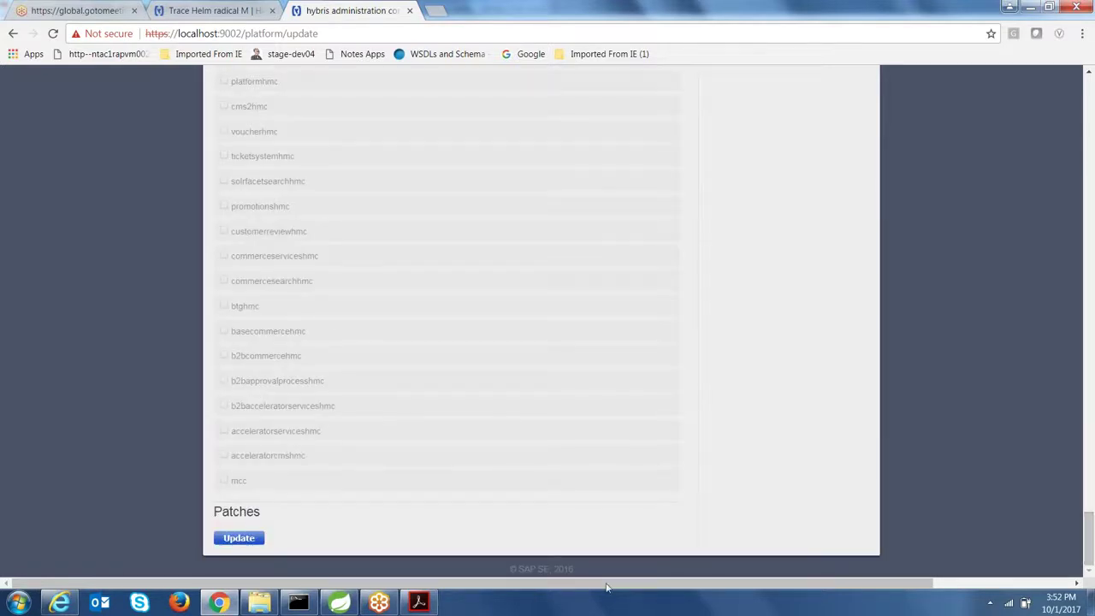
Check the attribute indexing code in the 26-Hybris-Solr.pdf guide, and copy the matching "impex for indexing attribute" block from solr.impex in Spring Tool Suite.
{"action": "left_click", "coordinate": [339, 602]}
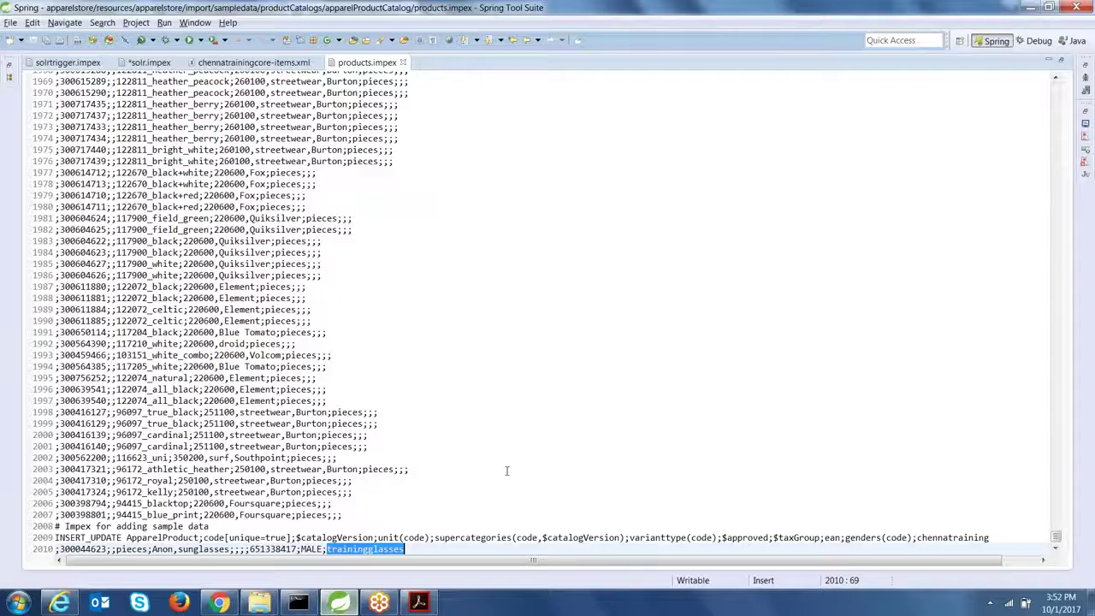
{"action": "left_click", "coordinate": [419, 602]}
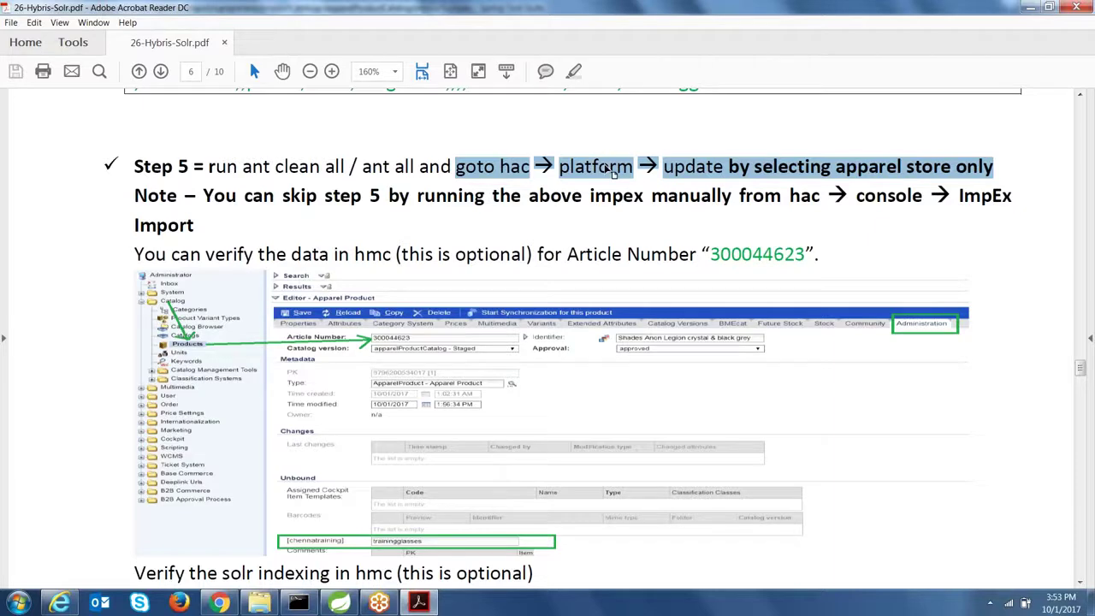
{"action": "mouse_move", "coordinate": [1079, 366]}
{"action": "left_mouse_down"}
{"action": "mouse_move", "coordinate": [1080, 325]}
{"action": "mouse_move", "coordinate": [1082, 357]}
{"action": "mouse_move", "coordinate": [1081, 347]}
{"action": "left_mouse_up"}
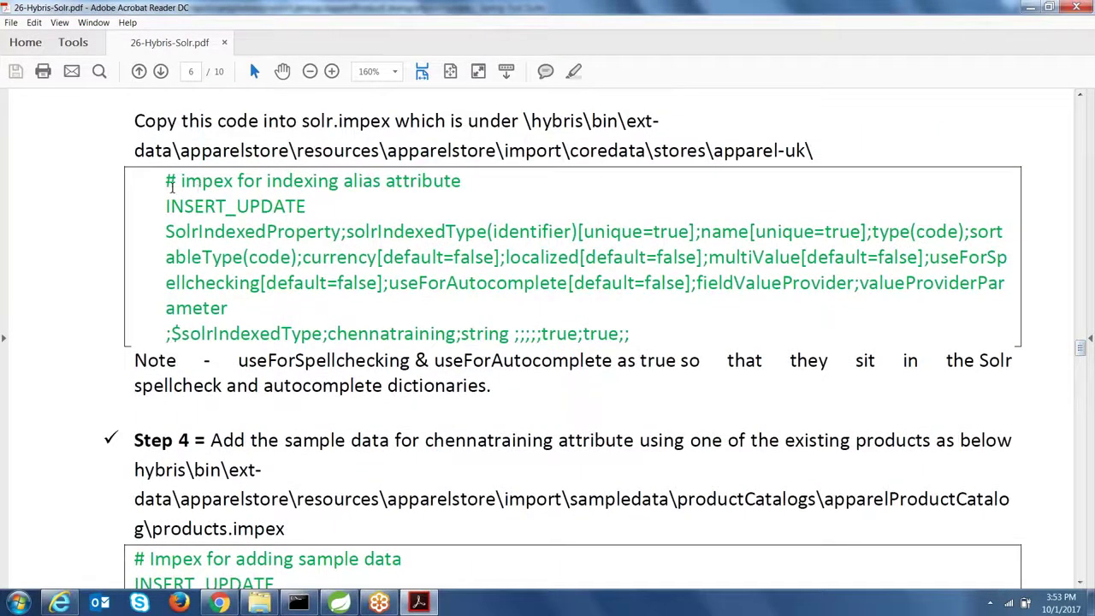
{"action": "left_click", "coordinate": [340, 603]}
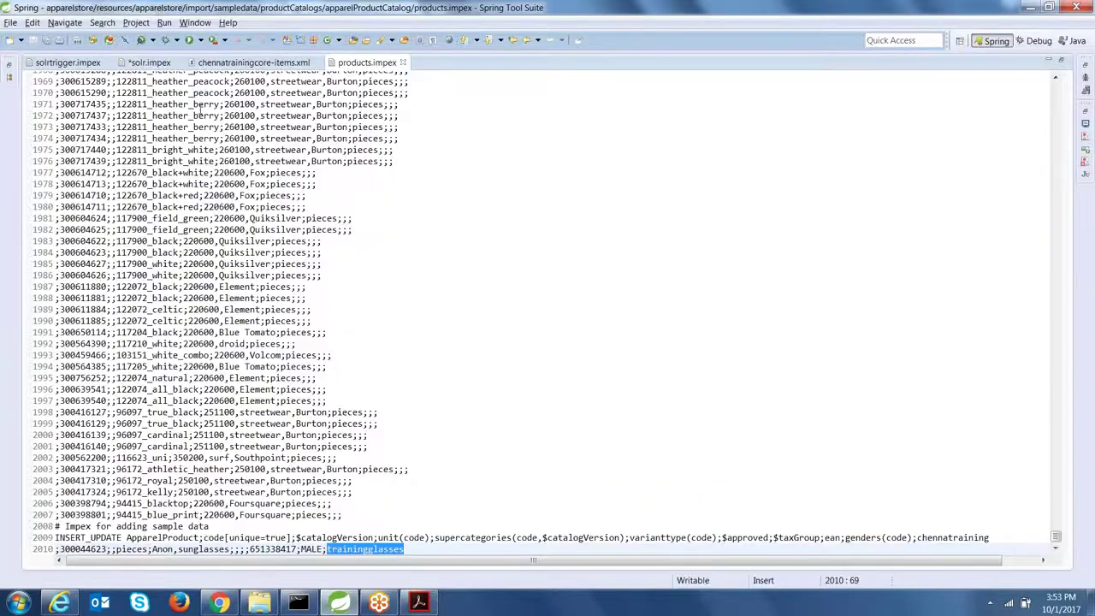
{"action": "left_click", "coordinate": [149, 62]}
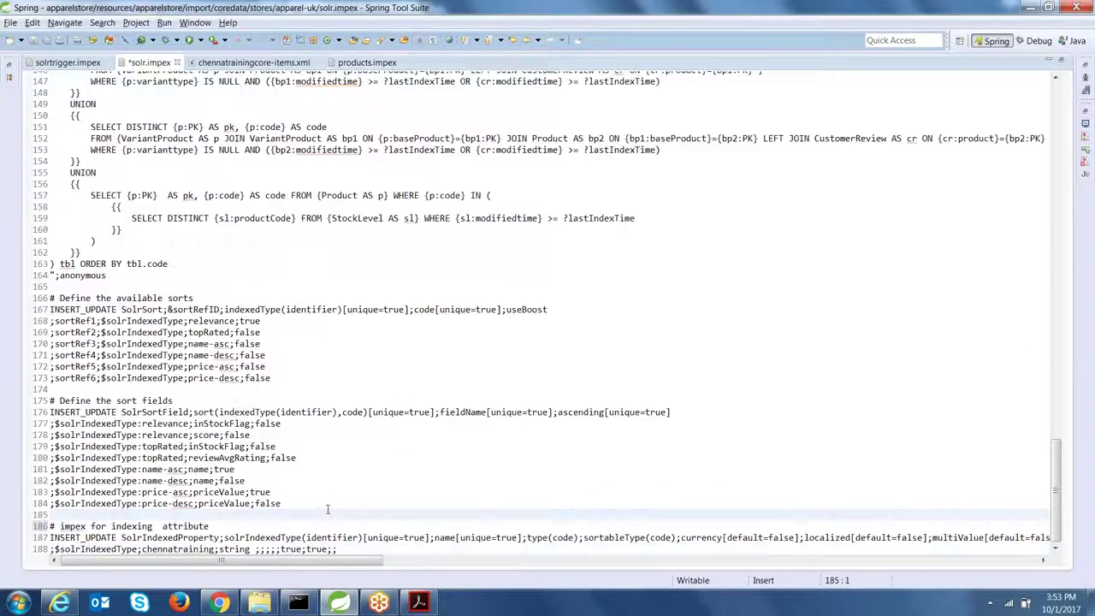
{"action": "left_click_drag", "start_coordinate": [50, 525], "coordinate": [381, 550]}
{"action": "left_click", "coordinate": [64, 519]}
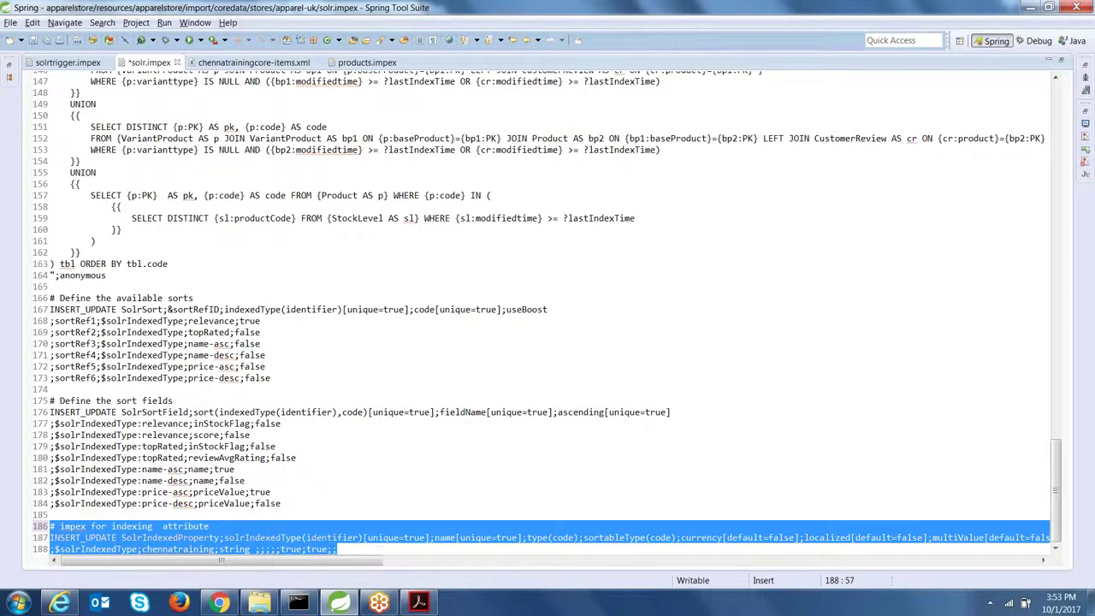
Switch to the hybris administration console in Chrome, open ImpEx Import, and paste the copied indexing block as import content.
{"action": "left_click", "coordinate": [219, 602]}
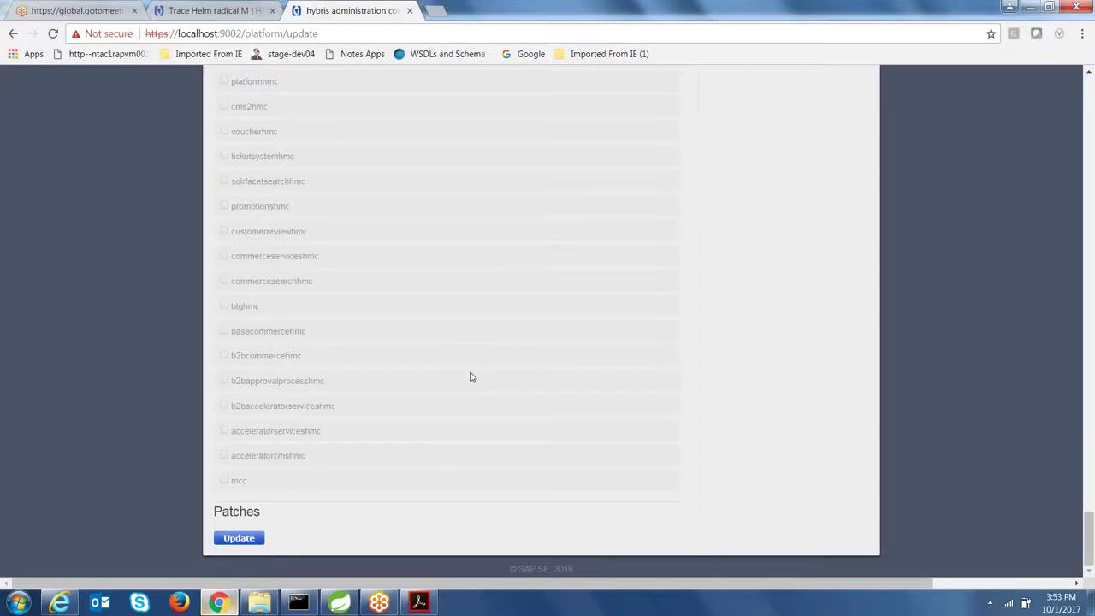
{"action": "left_click", "coordinate": [365, 34]}
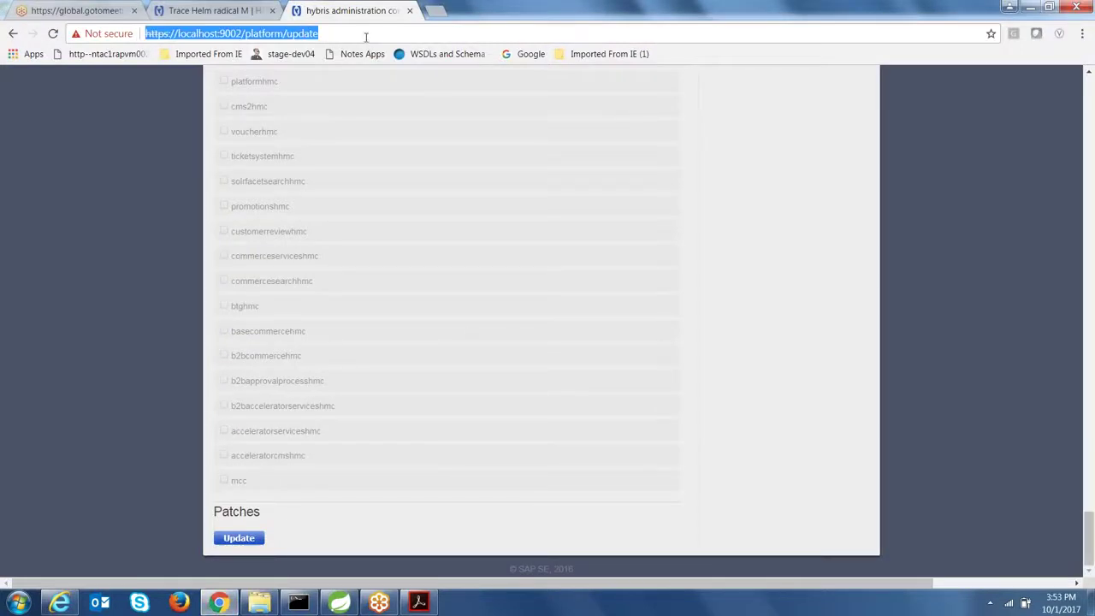
{"action": "left_click_drag", "start_coordinate": [1082, 532], "coordinate": [1082, 94]}
{"action": "mouse_move", "coordinate": [456, 143]}
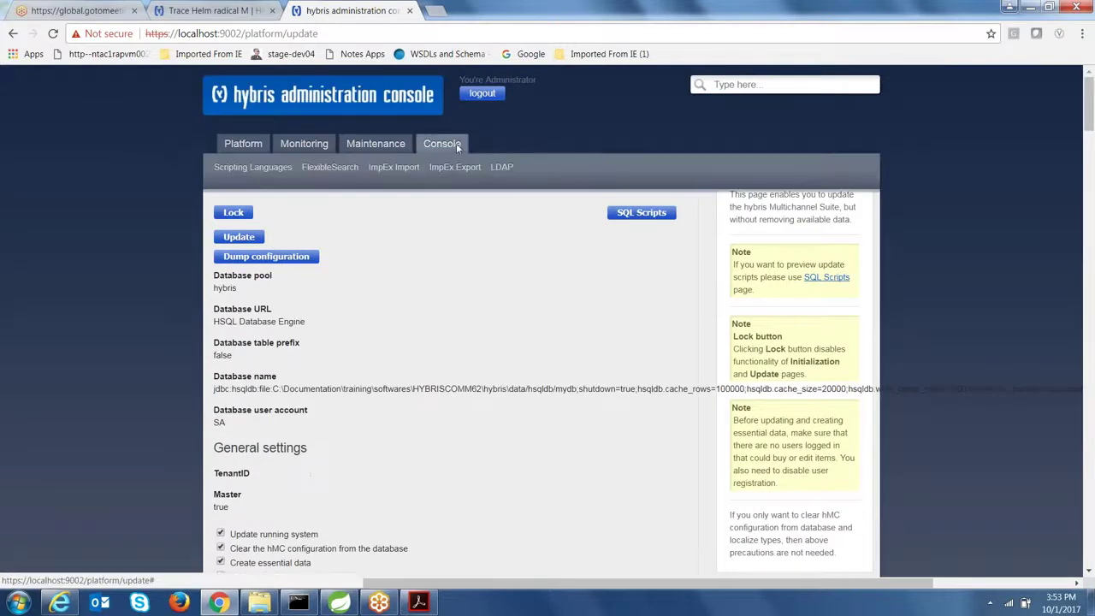
{"action": "left_click", "coordinate": [384, 168]}
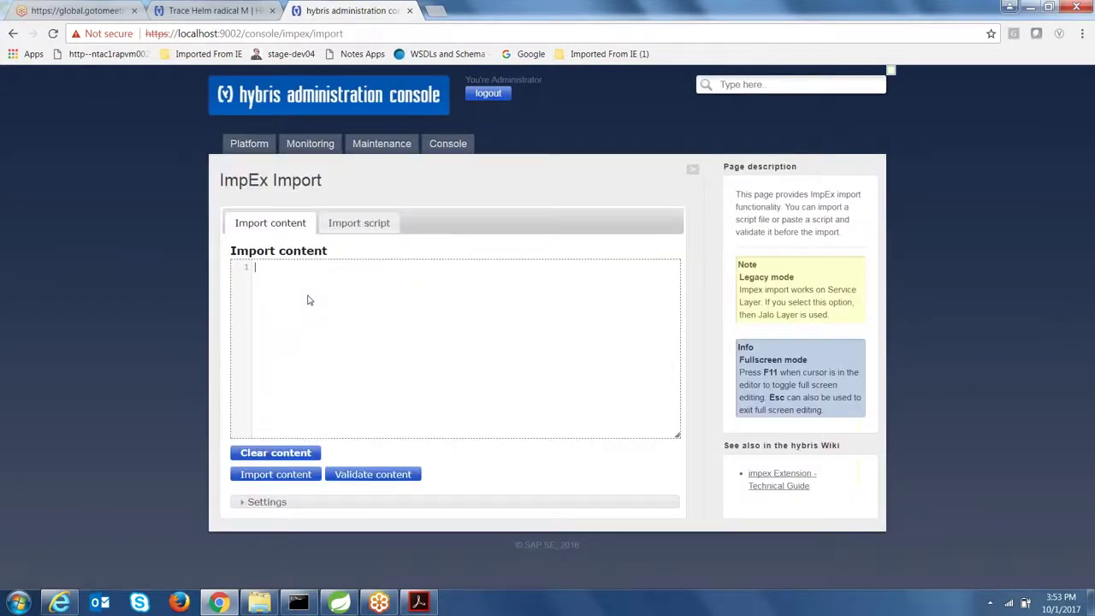
{"action": "key", "text": "ctrl+v"}
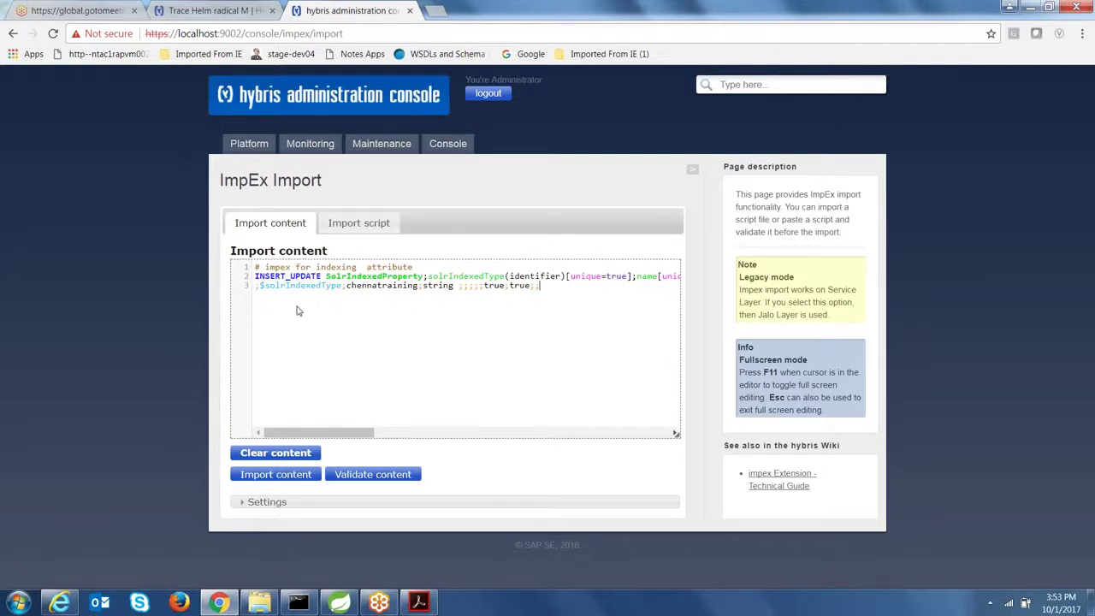
Insert the macro definitions from $productCatalog to $indexCurrencies in solr.impex above the indexing block in ImpEx Import, and import the content.
{"action": "left_click", "coordinate": [339, 603]}
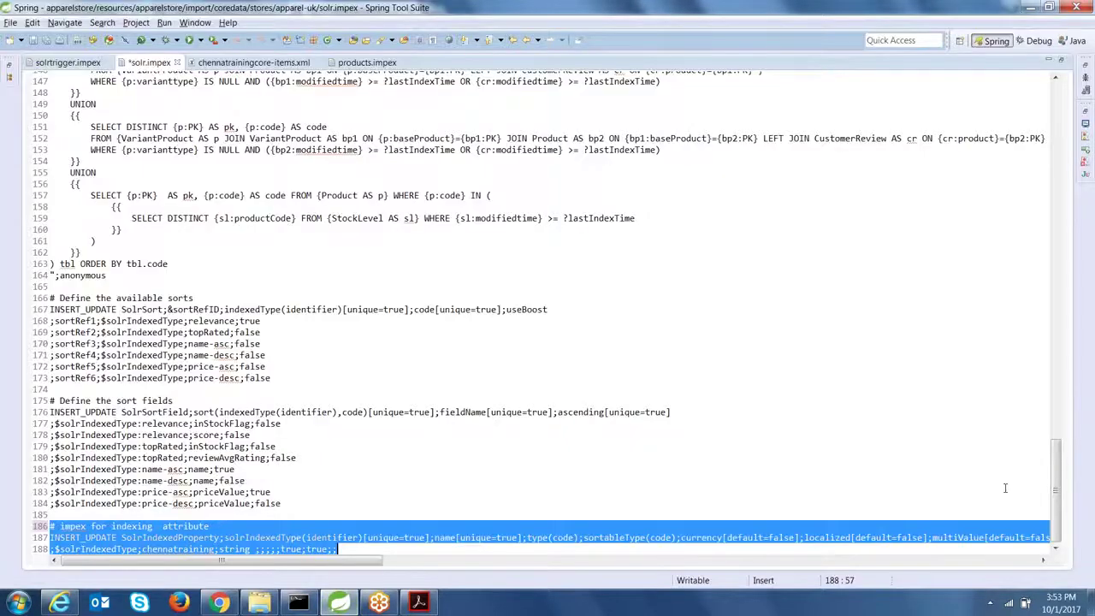
{"action": "left_click_drag", "start_coordinate": [1056, 470], "coordinate": [1056, 119]}
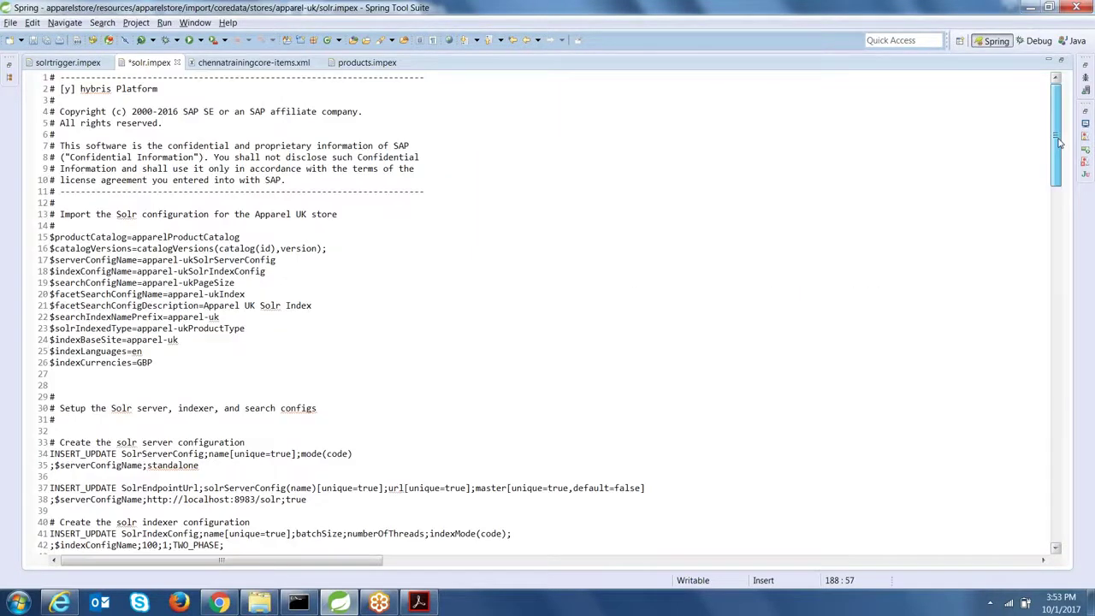
{"action": "left_click_drag", "start_coordinate": [171, 363], "coordinate": [47, 233]}
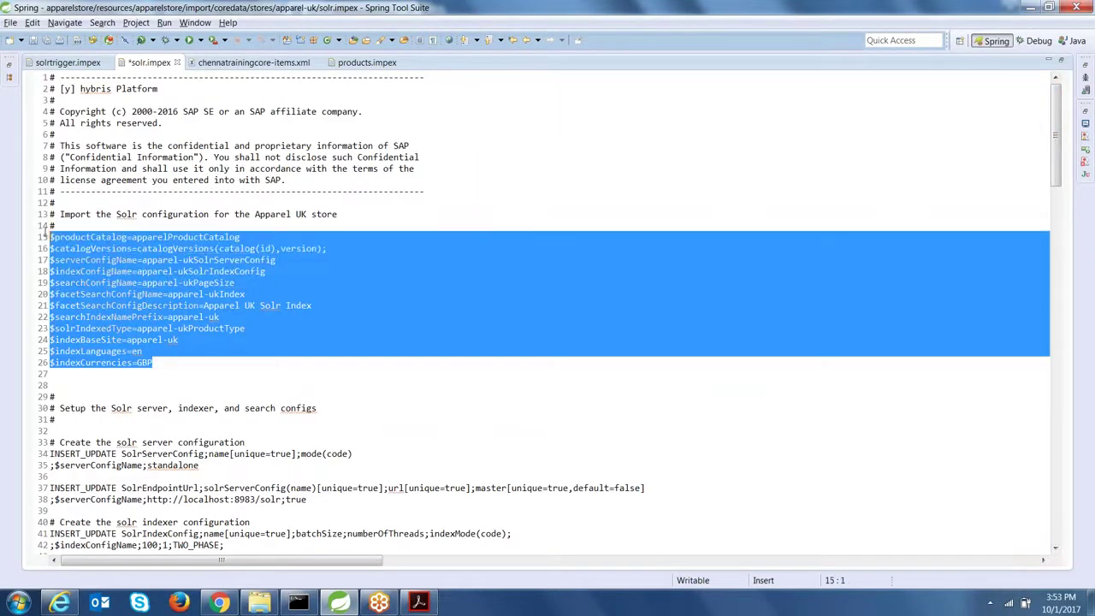
{"action": "key", "text": "alt+Tab"}
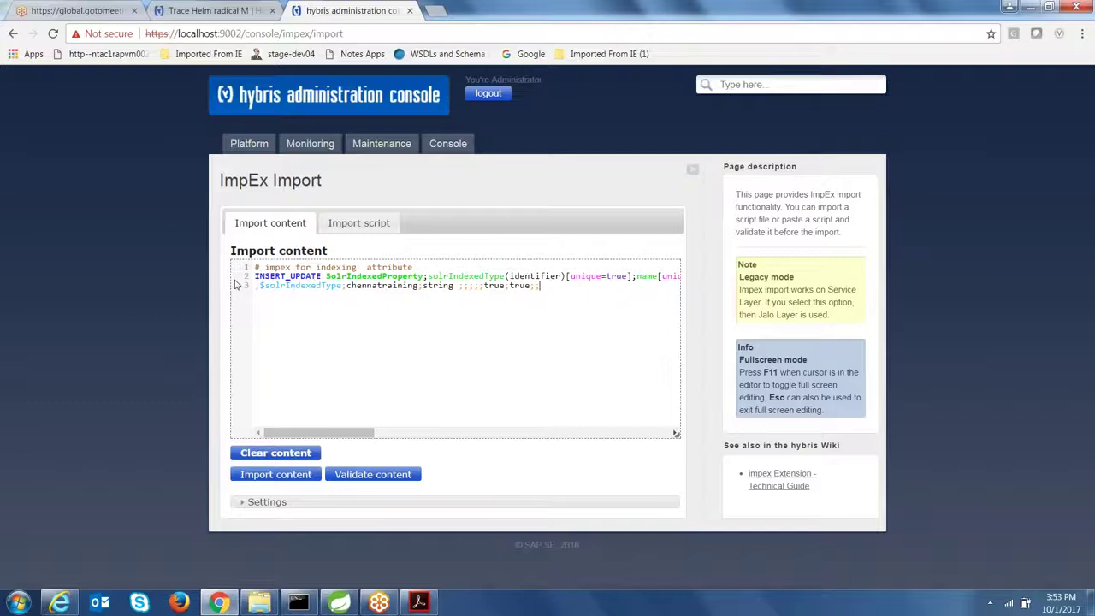
{"action": "left_click", "coordinate": [255, 268]}
{"action": "key", "text": "Return"}
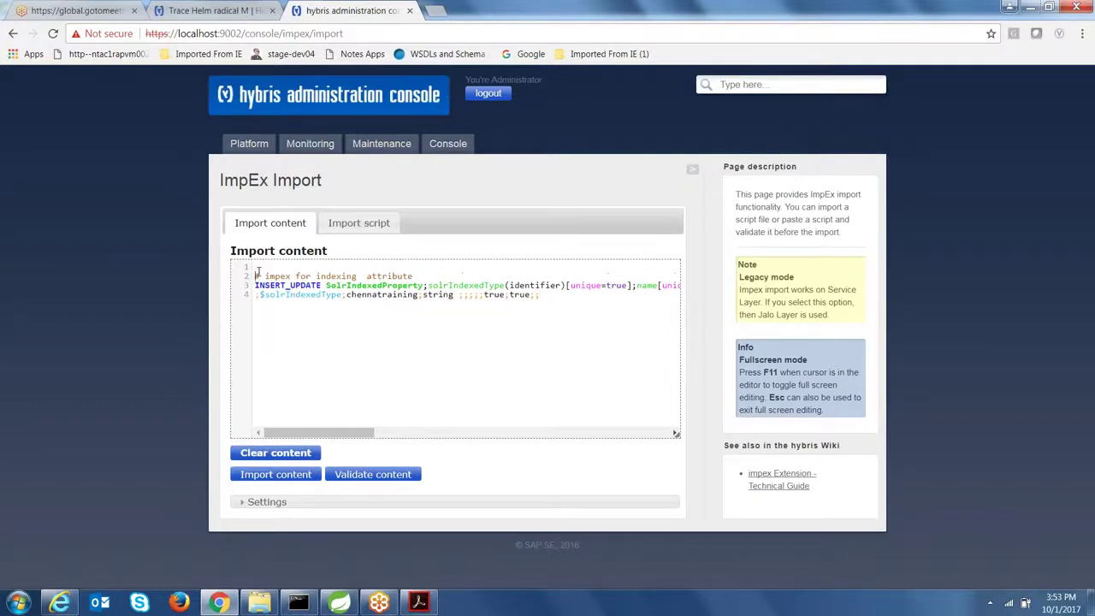
{"action": "type", "text": "$productCatalog=apparelProductCatalog $catalogVersions=catalogVersions(catalog(id),version); $serverConfigName=apparel-ukSolrServerConfig $indexConfigName=apparel-ukSolrIndexConfig $searchConfigName=apparel-ukPageSize $facetSearchConfigName=apparel-ukIndex $facetSearchConfigDescription=Apparel UK Solr index $searchIndexNamePrefix=apparel-uk $solrIndexedType=apparel-ukProductType $indexBaseSite=apparel-uk $indexLanguages=en $indexCurrencies=GBP"}
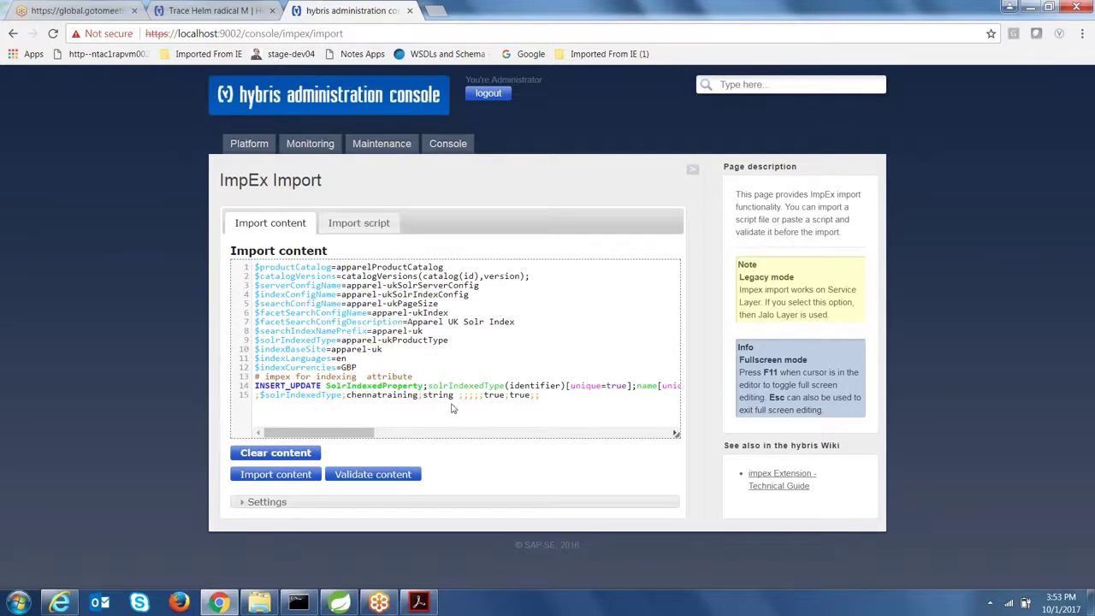
{"action": "left_click", "coordinate": [291, 477]}
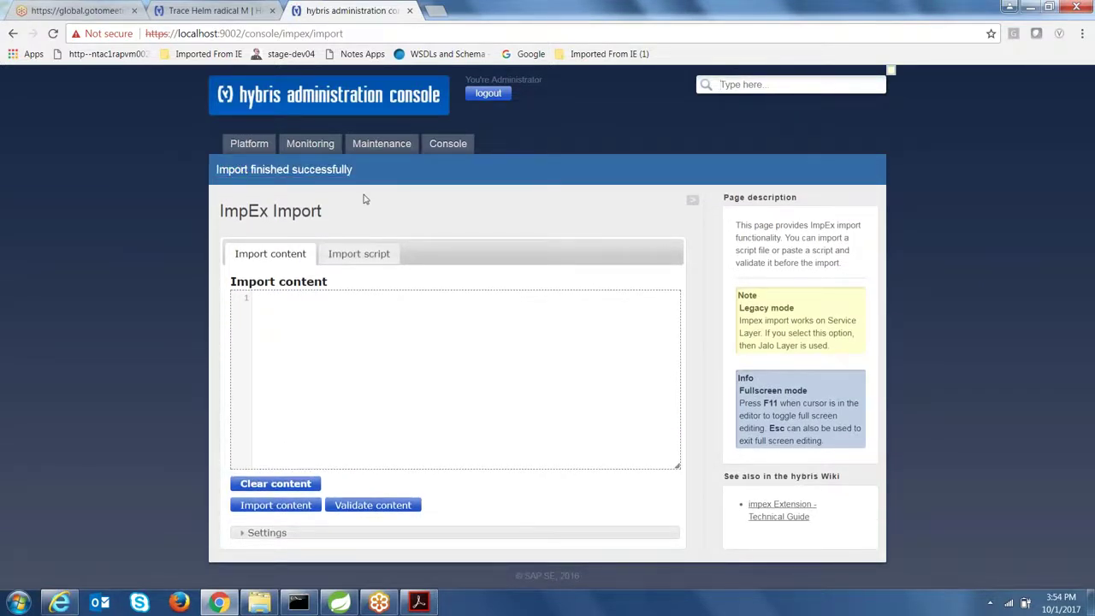
Copy the "Impex for adding sample data" block for product 300044623 from products.impex and paste it into the console's ImpEx Import content.
{"action": "mouse_move", "coordinate": [340, 606]}
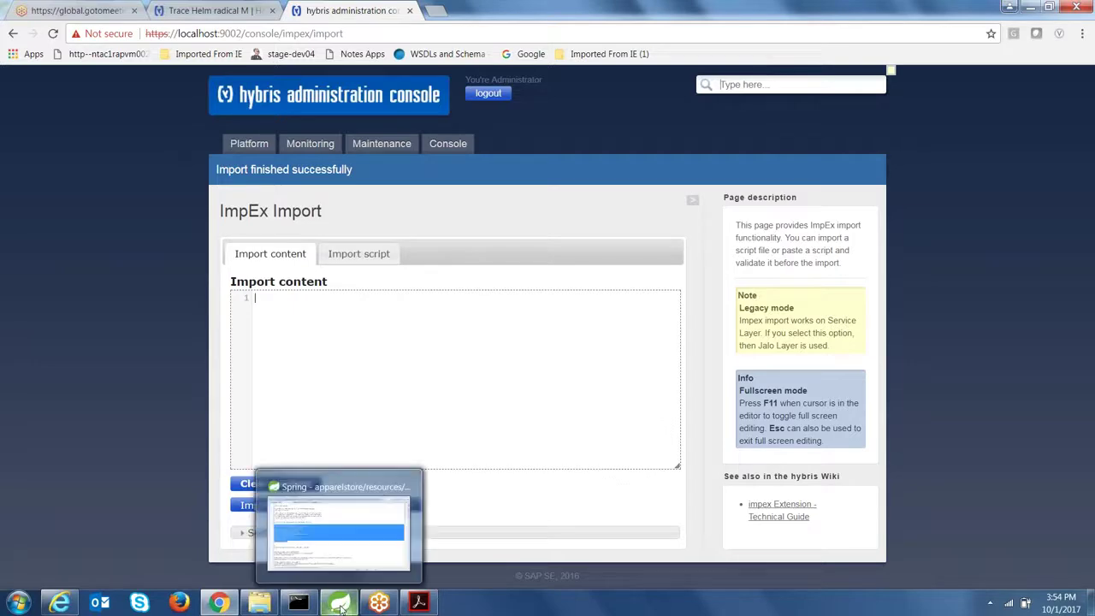
{"action": "left_click", "coordinate": [419, 603]}
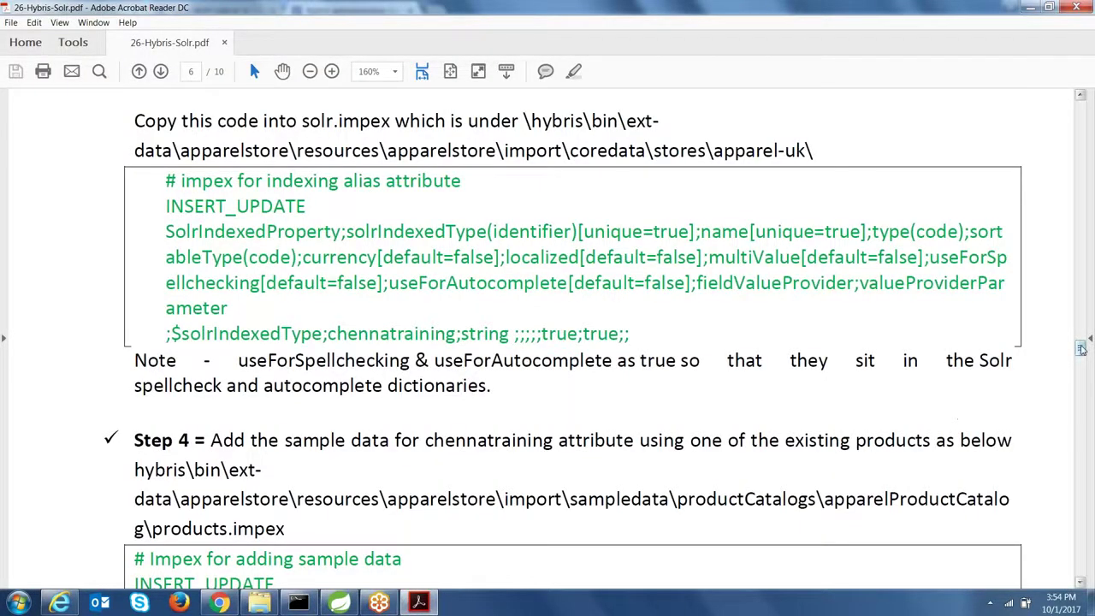
{"action": "scroll", "coordinate": [960, 424], "scroll_direction": "down", "scroll_amount": 6}
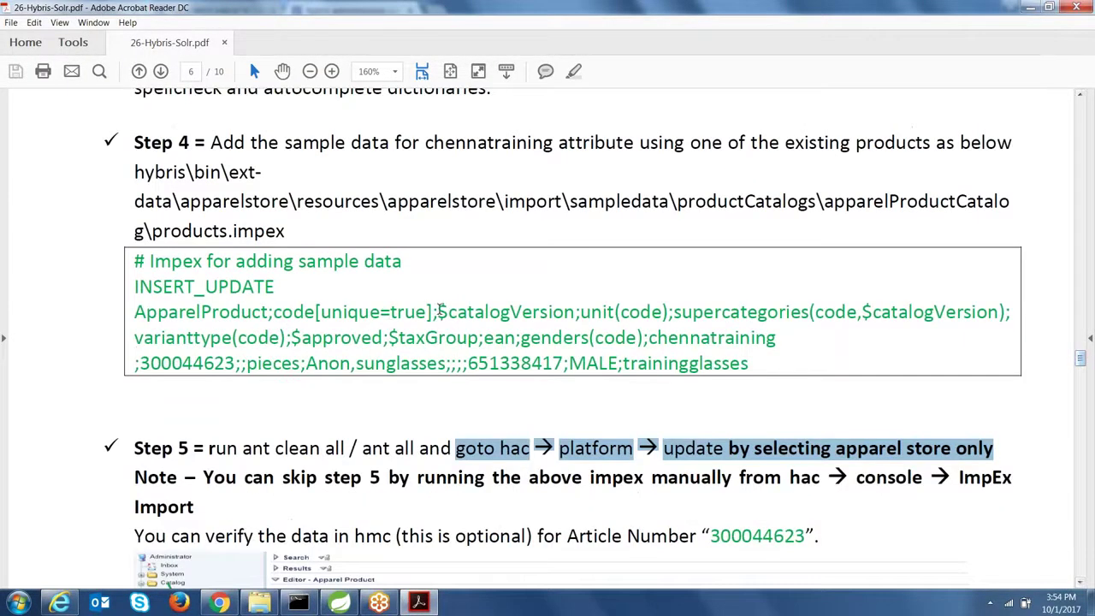
{"action": "left_click", "coordinate": [339, 603]}
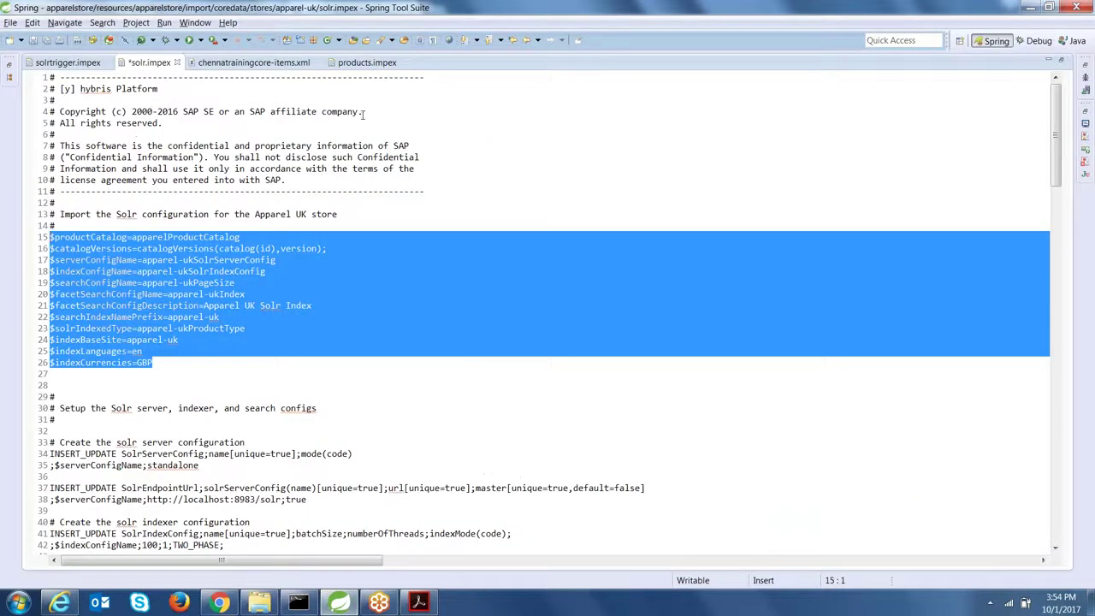
{"action": "left_click", "coordinate": [367, 63]}
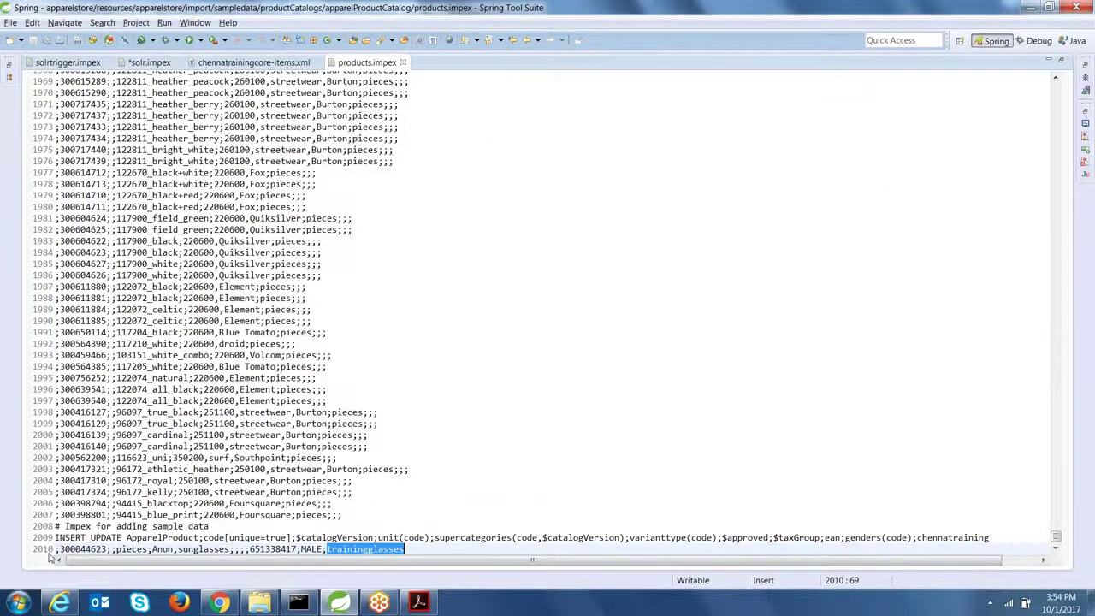
{"action": "left_click_drag", "start_coordinate": [56, 526], "coordinate": [419, 547]}
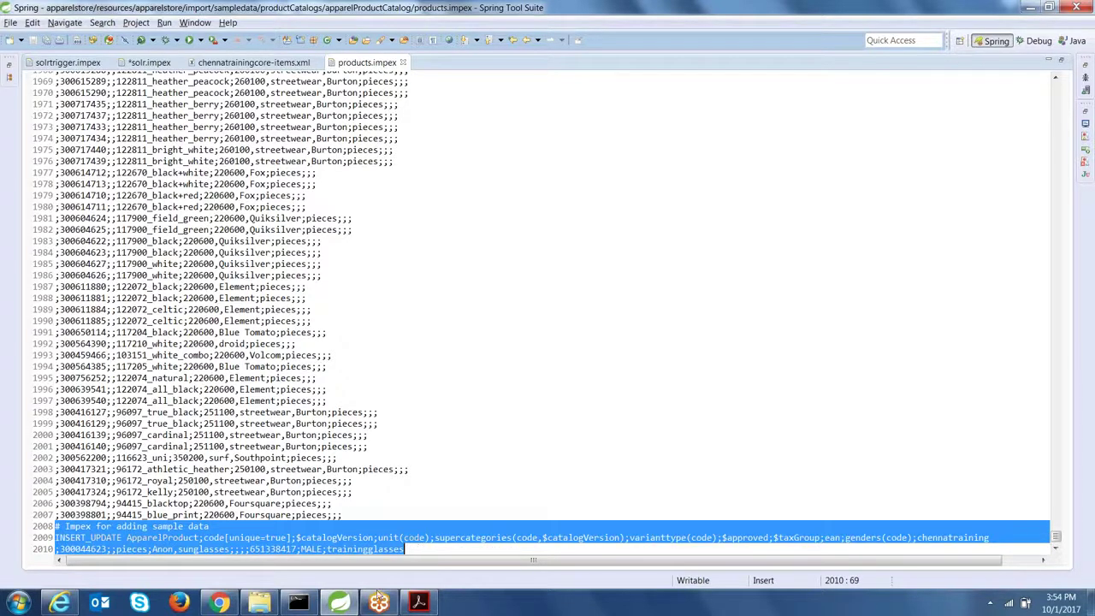
{"action": "left_click", "coordinate": [219, 603]}
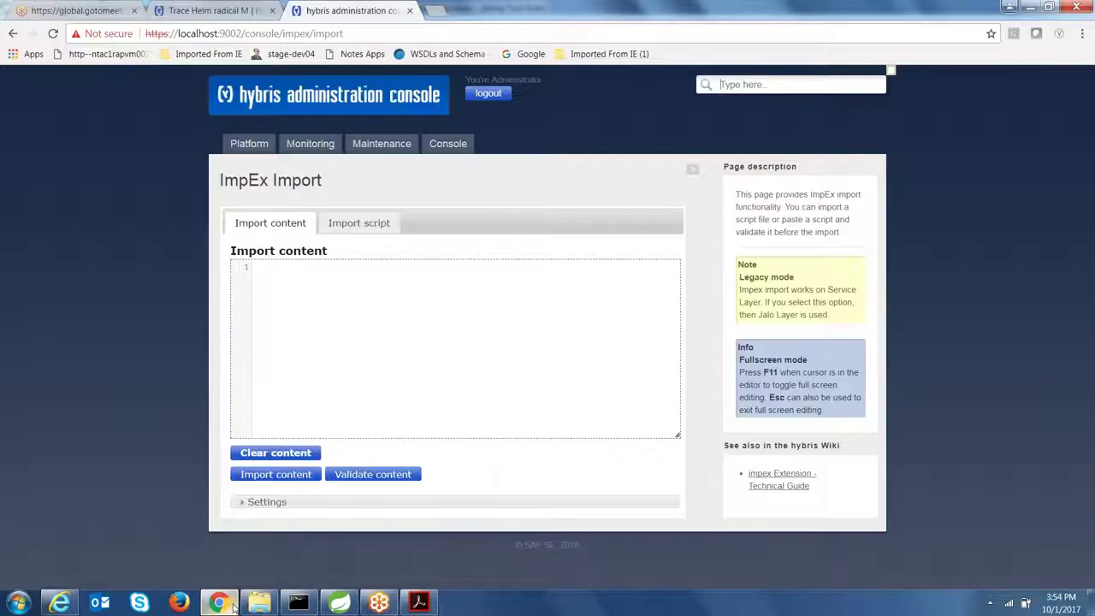
{"action": "key", "text": "ctrl+v"}
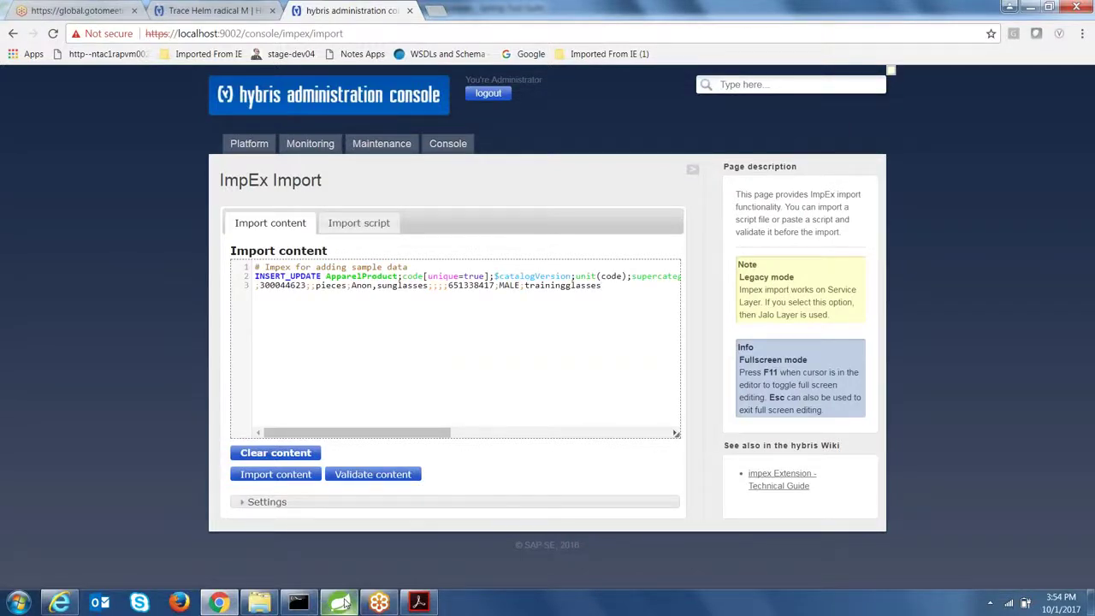
Insert the macro definitions from $productCatalog to $taxGroup in products.impex above the sample data block in ImpEx Import, and import the content.
{"action": "mouse_move", "coordinate": [344, 603]}
{"action": "left_click", "coordinate": [338, 526]}
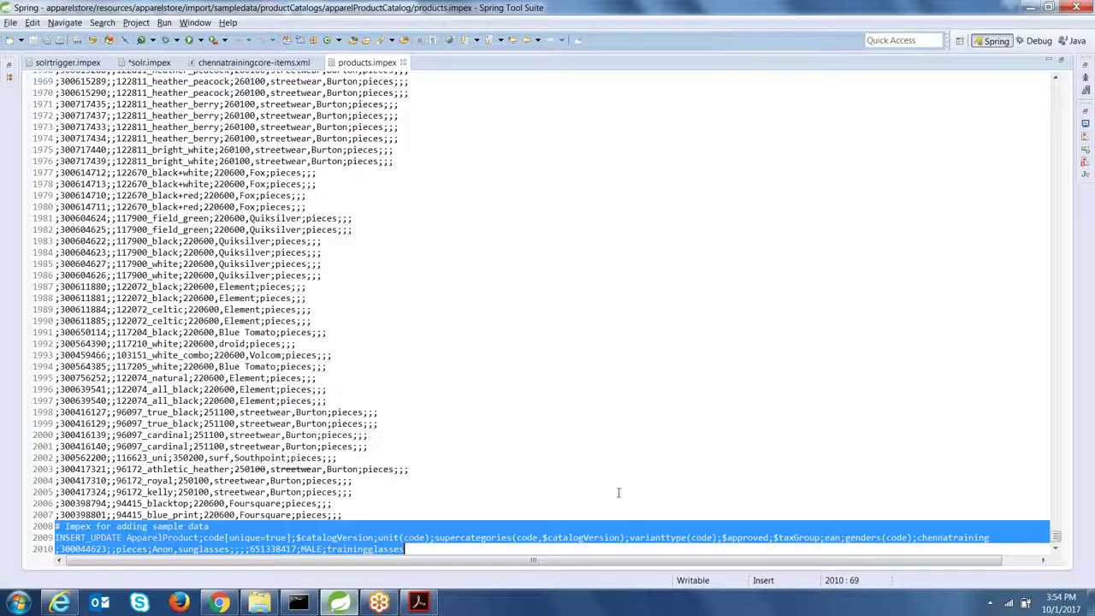
{"action": "left_click_drag", "start_coordinate": [1055, 537], "coordinate": [1055, 81]}
{"action": "left_click_drag", "start_coordinate": [398, 303], "coordinate": [25, 249]}
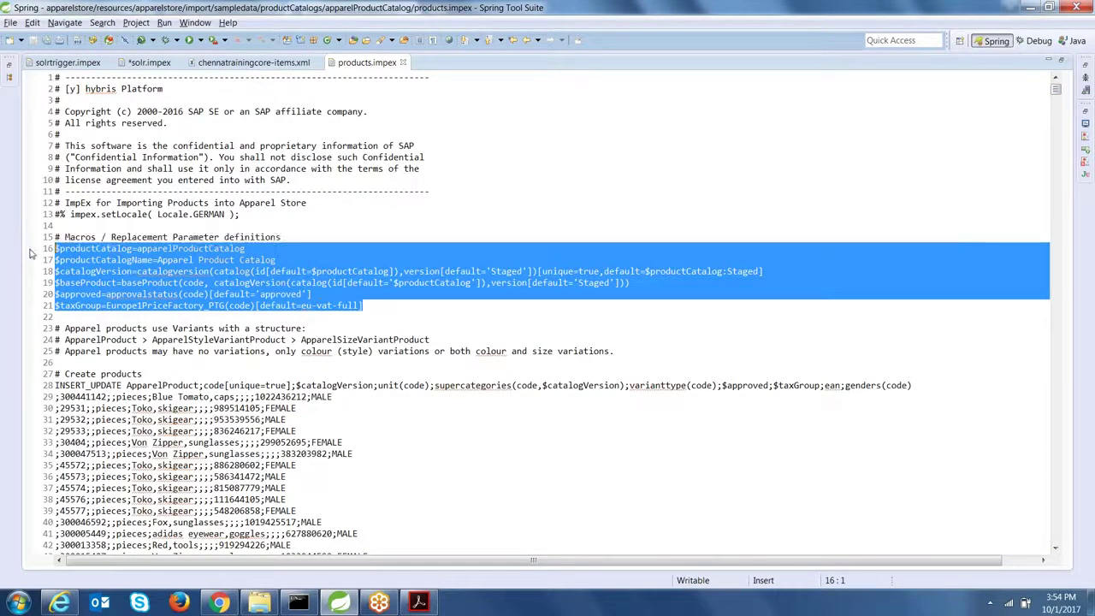
{"action": "key", "text": "alt+Tab"}
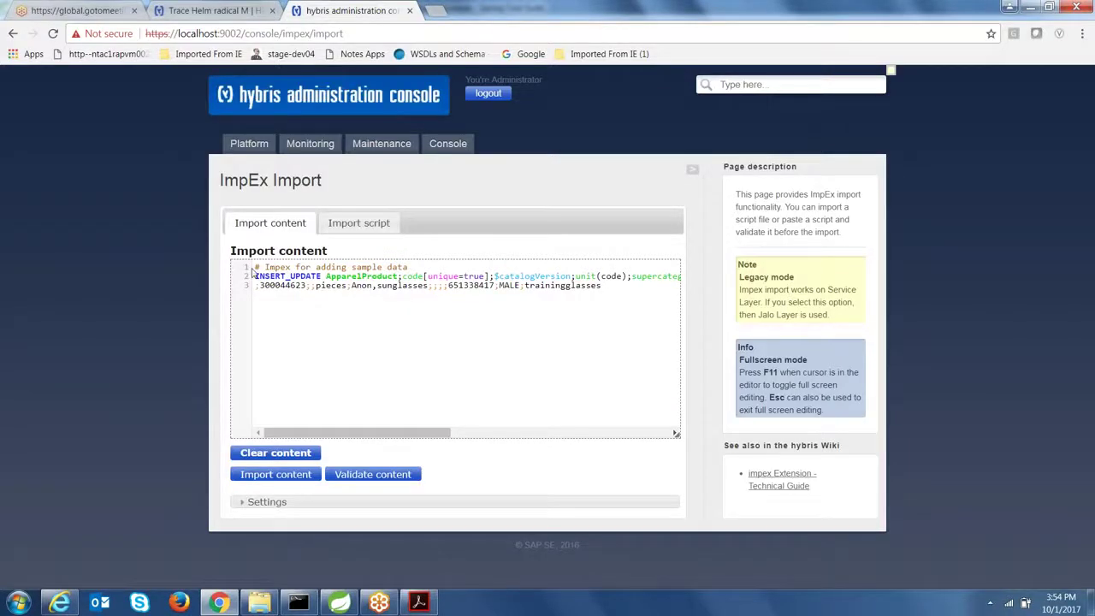
{"action": "key", "text": "Return"}
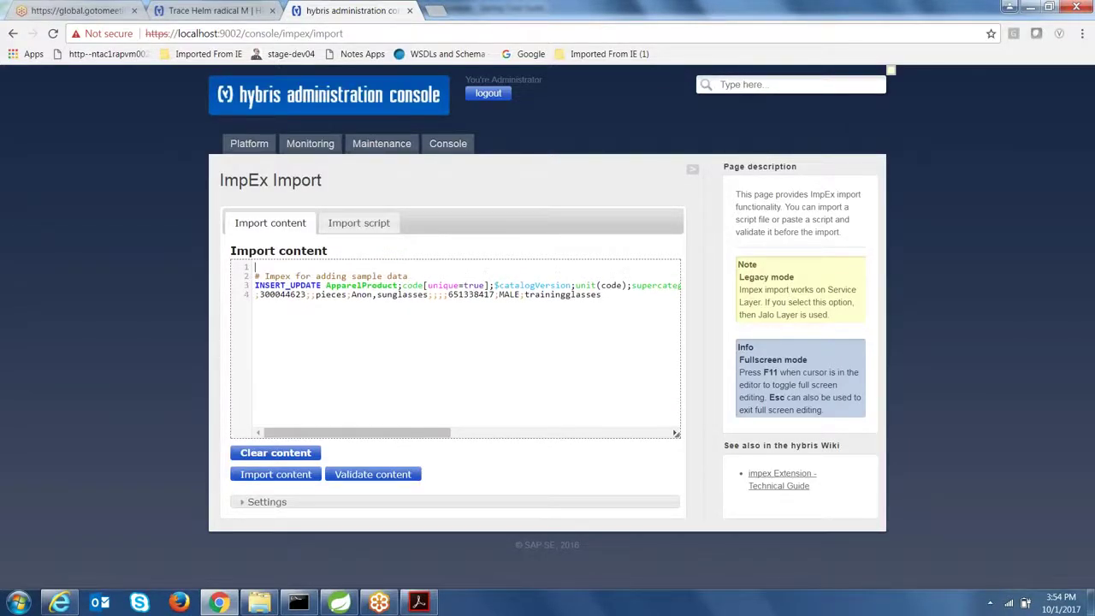
{"action": "key", "text": "ctrl+v"}
{"action": "left_click", "coordinate": [287, 482]}
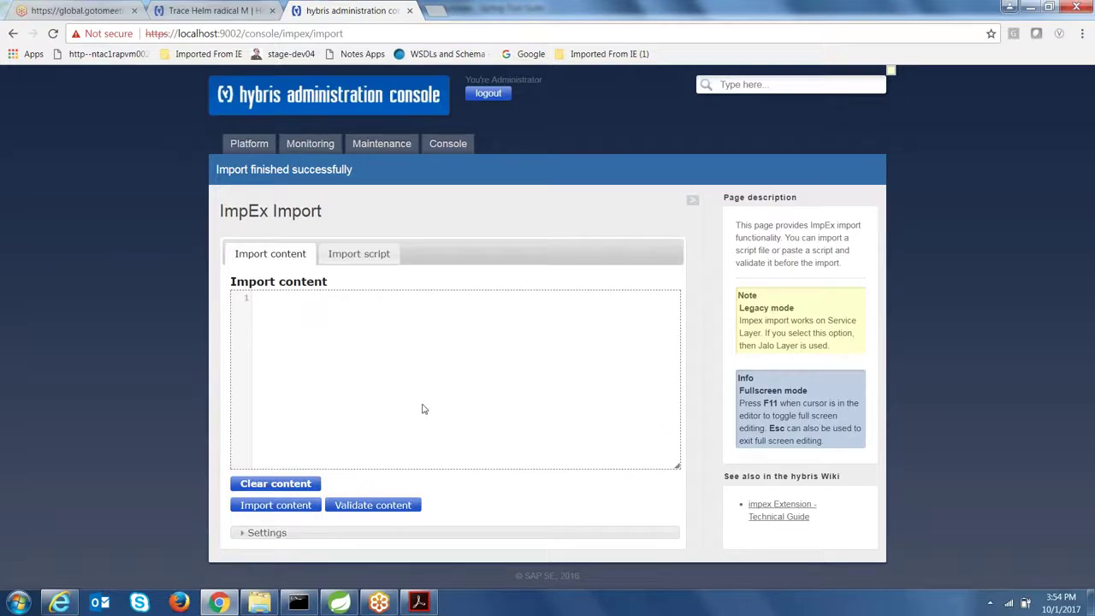
Go to the hmc verification instructions under Step 5 of the PDF guide and copy the article number 300044623.
{"action": "left_click", "coordinate": [418, 602]}
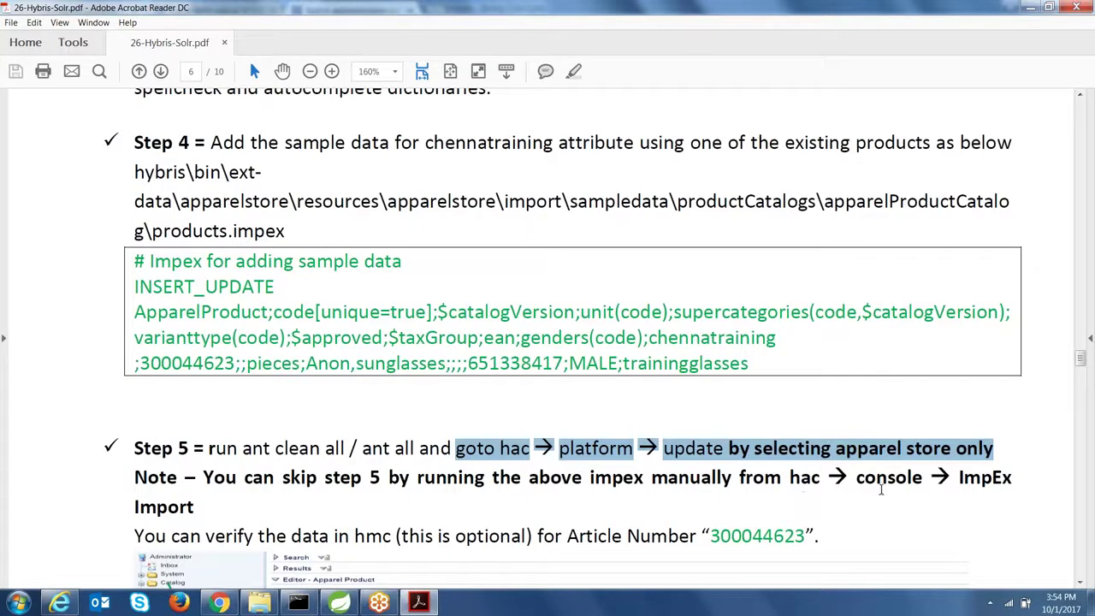
{"action": "left_click_drag", "start_coordinate": [1081, 358], "coordinate": [1080, 360]}
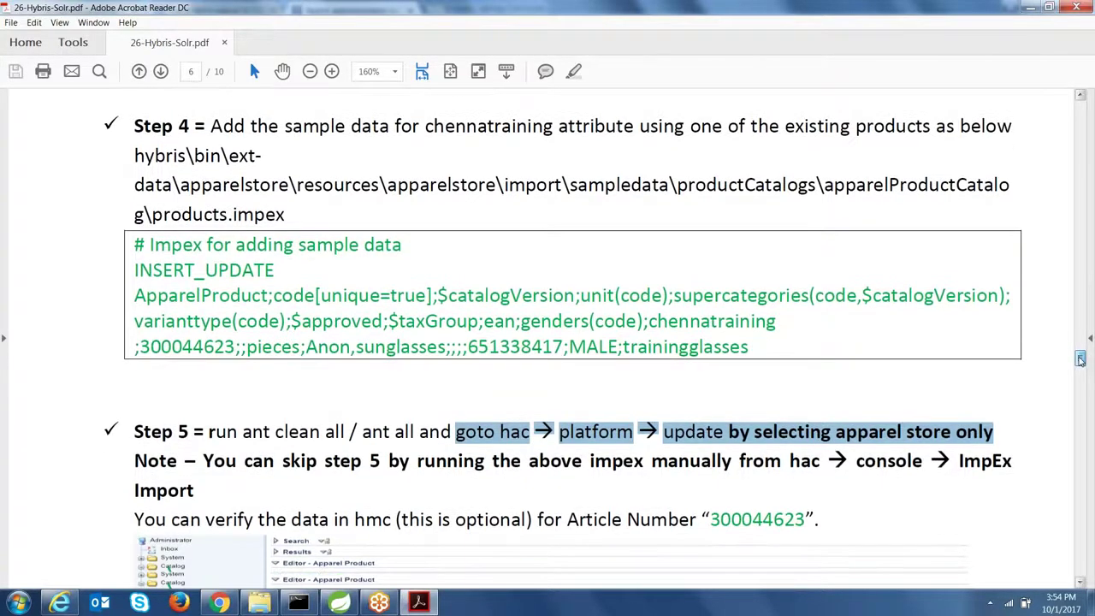
{"action": "scroll", "coordinate": [1080, 361], "scroll_direction": "down", "scroll_amount": 3}
{"action": "double_click", "coordinate": [764, 380]}
{"action": "key", "text": "ctrl+c"}
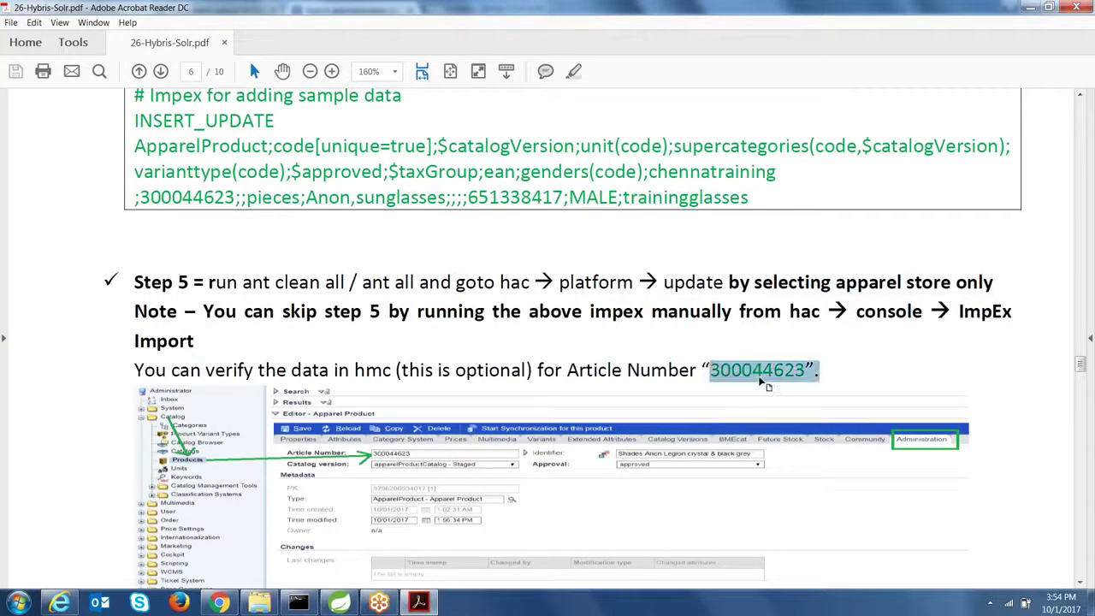
{"action": "left_click", "coordinate": [757, 378]}
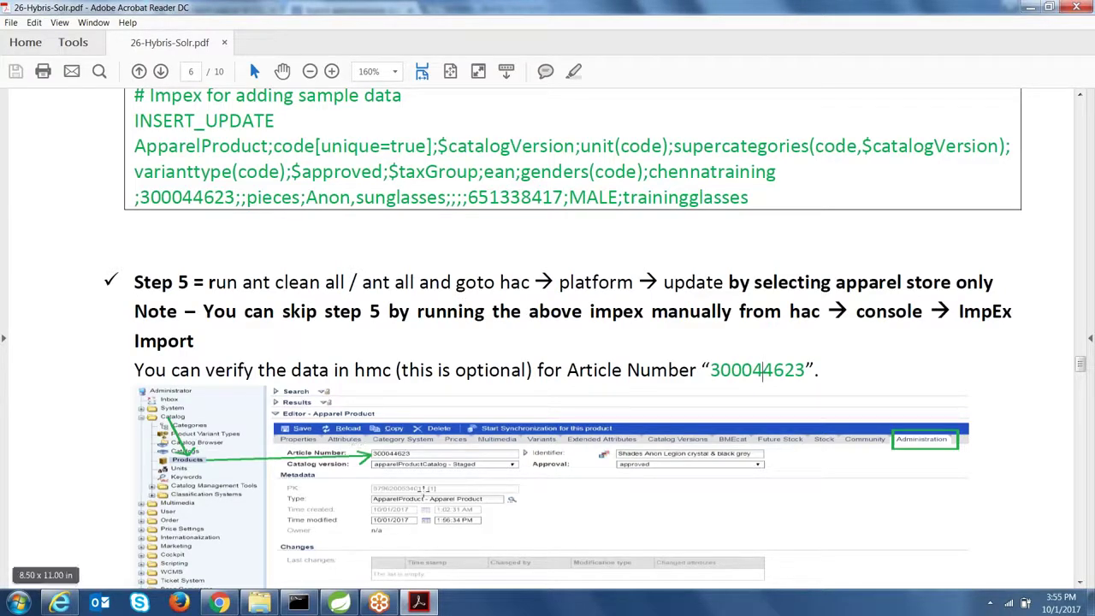
Switch to Chrome, open the hybris management console on localhost:9002, and go to the product search in the Catalog section.
{"action": "left_click", "coordinate": [219, 602]}
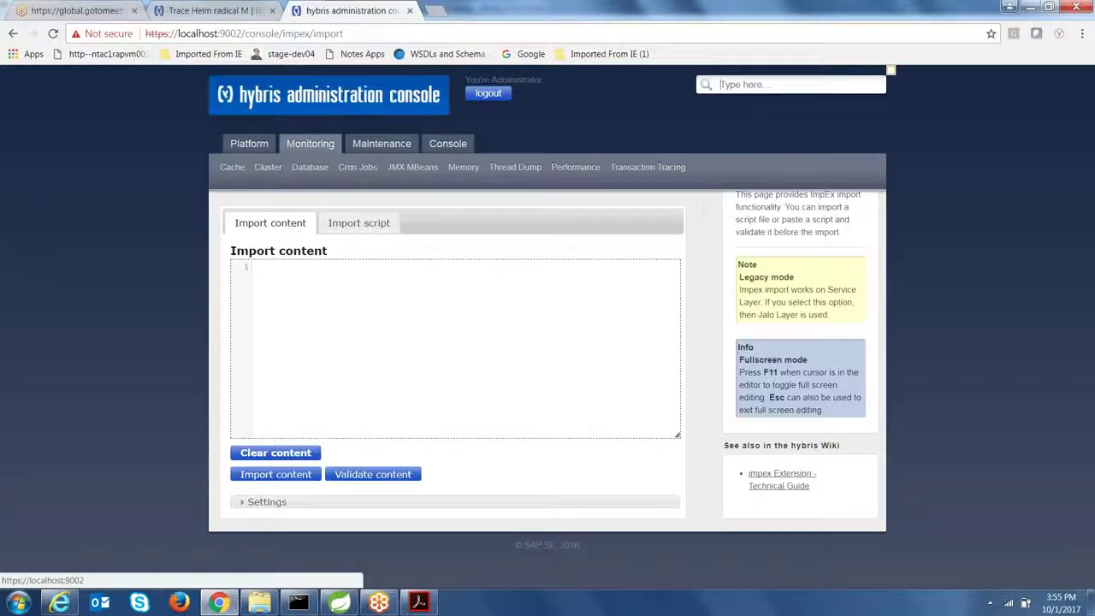
{"action": "key", "text": "ctrl+l"}
{"action": "type", "text": "lo"}
{"action": "key", "text": "Down"}
{"action": "key", "text": "Return"}
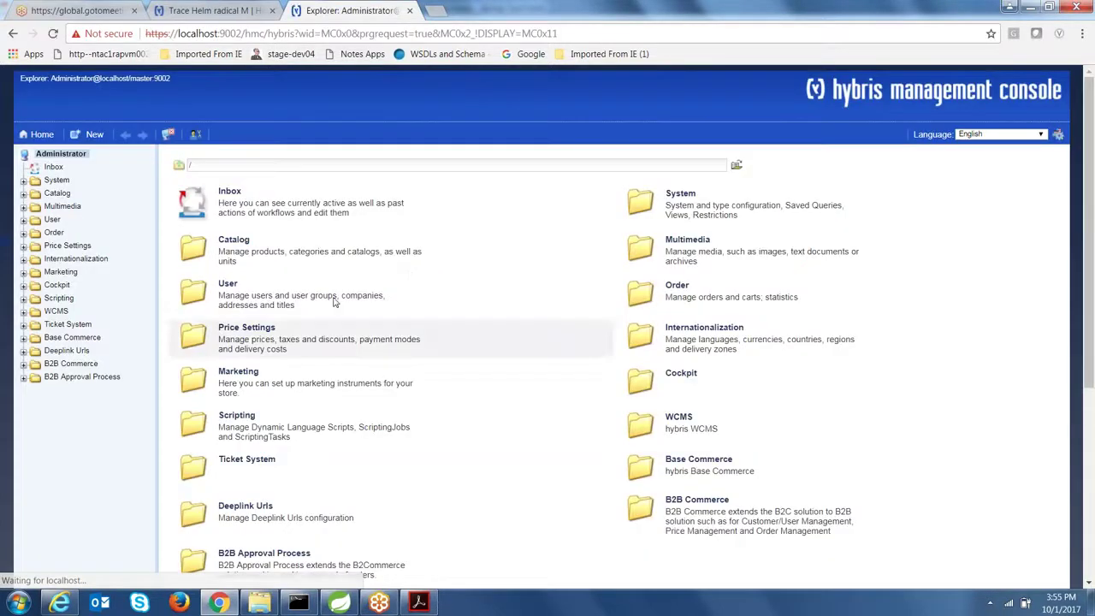
{"action": "left_click", "coordinate": [24, 193]}
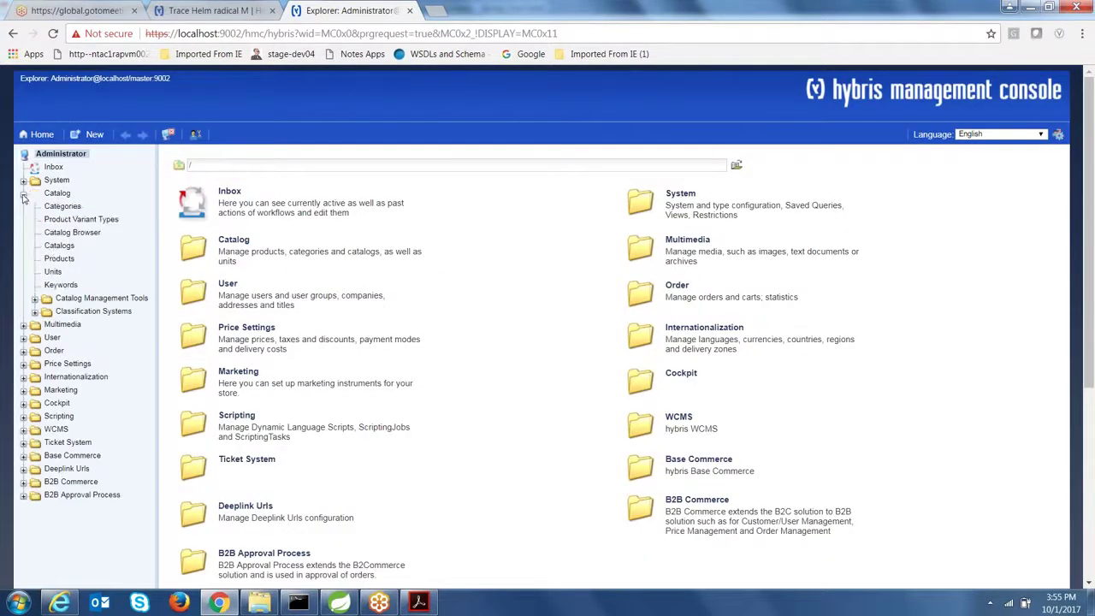
{"action": "left_click", "coordinate": [70, 258]}
Search the products for article number 300044623.
{"action": "left_click", "coordinate": [465, 213]}
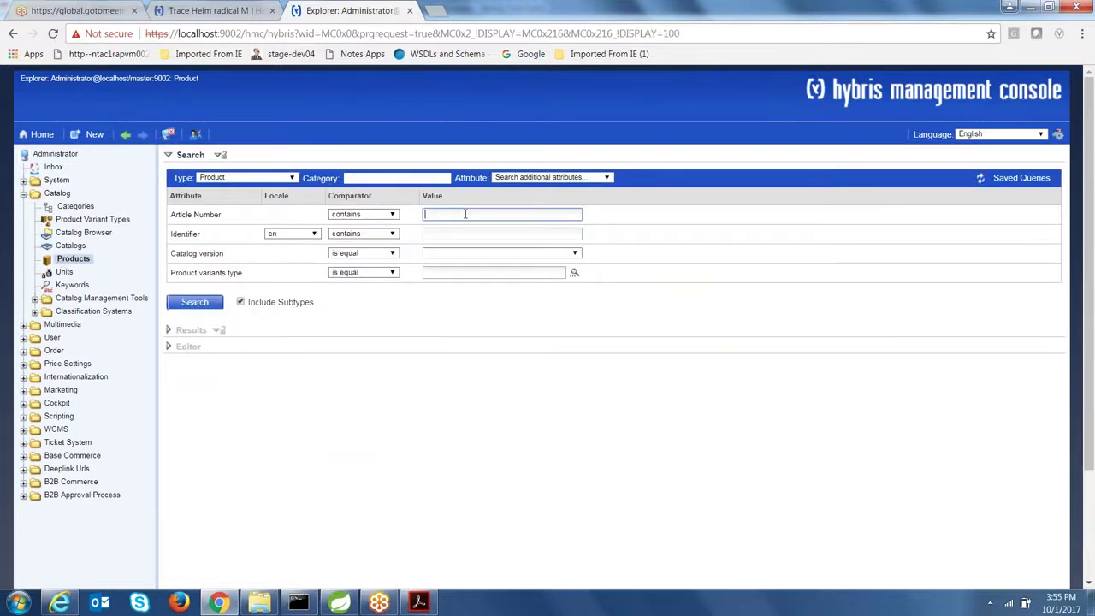
{"action": "key", "text": "ctrl+v"}
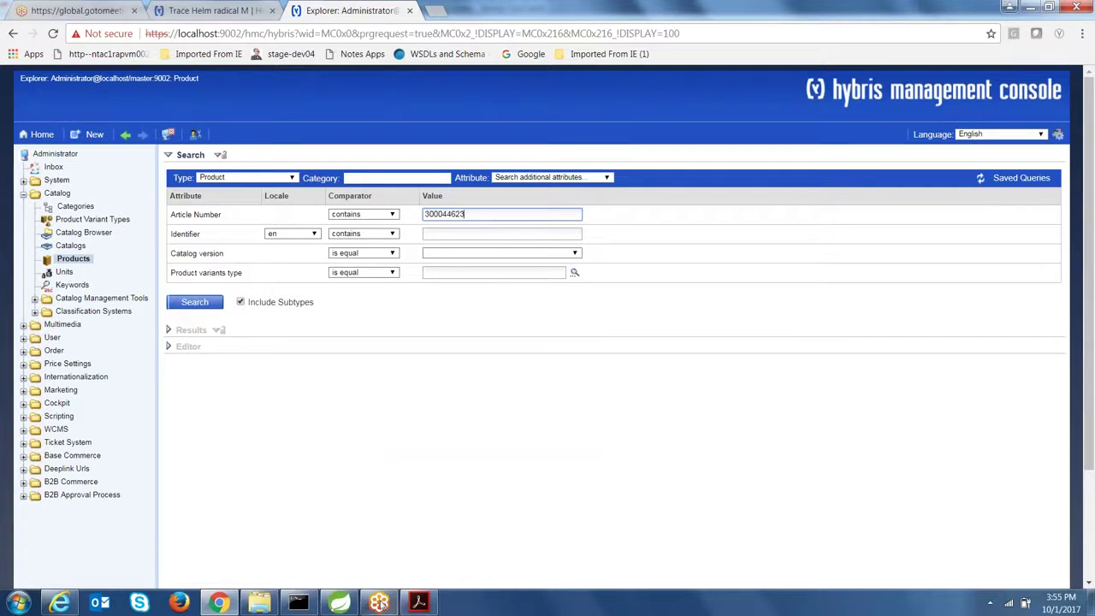
{"action": "left_click", "coordinate": [418, 602]}
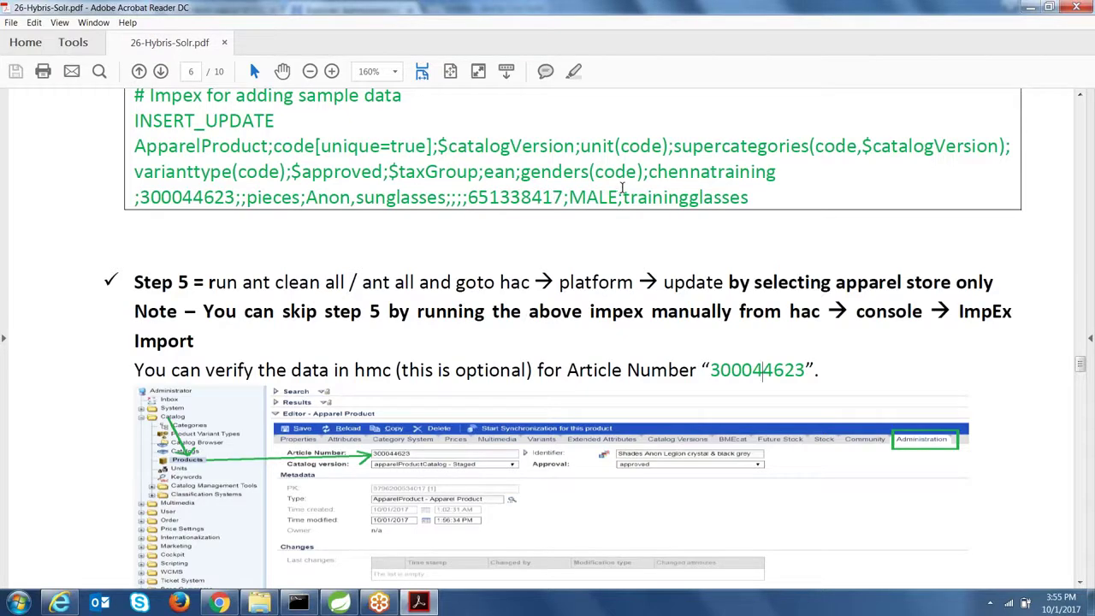
{"action": "key", "text": "alt+Tab"}
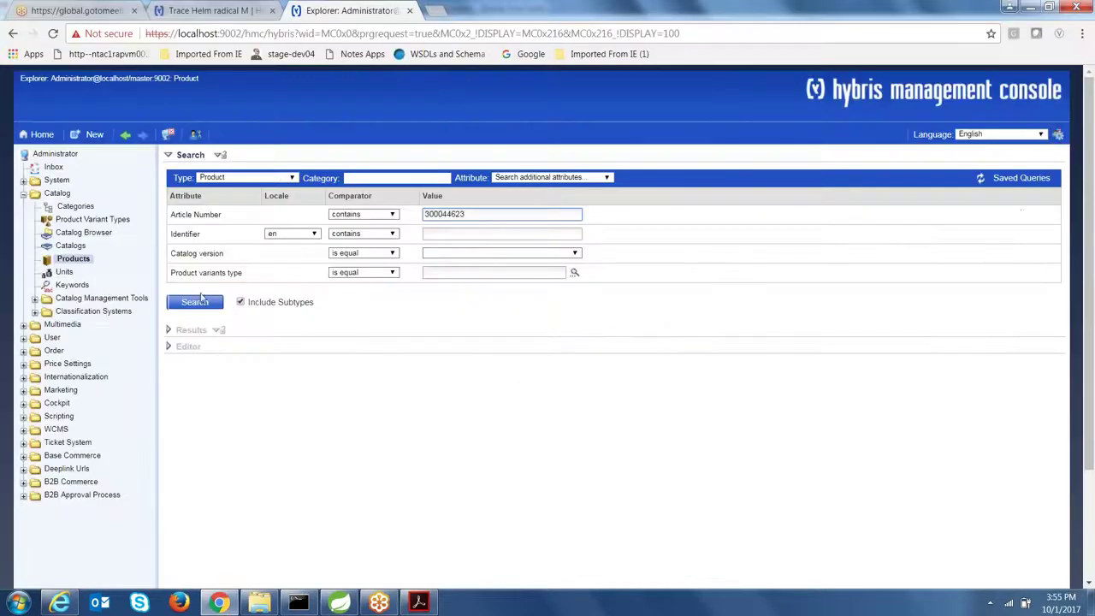
{"action": "left_click", "coordinate": [196, 302]}
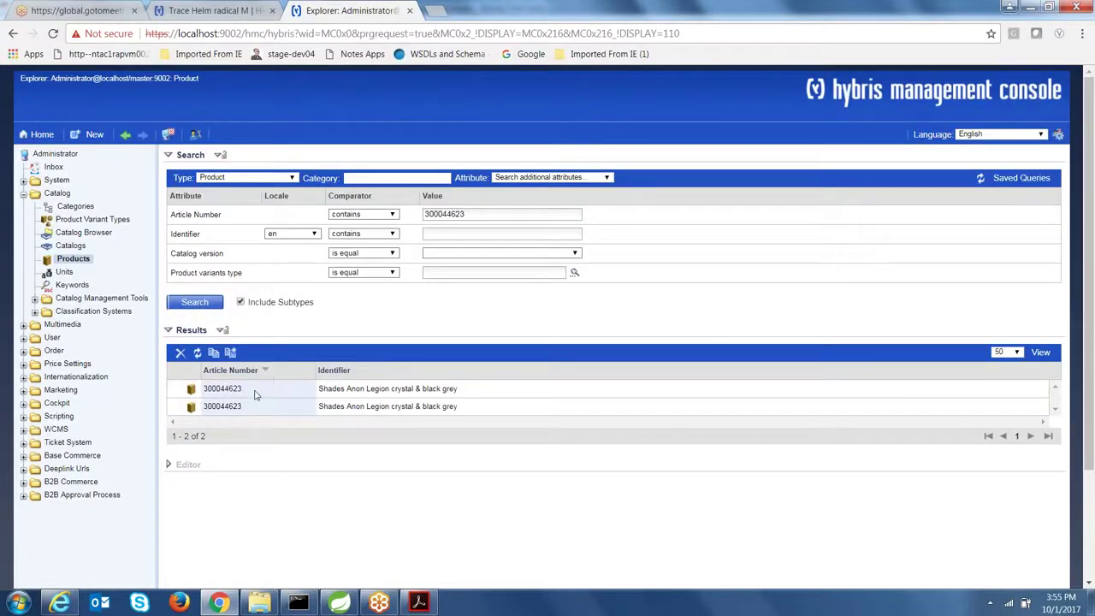
Open the Staged version of product 300044623 and check the chennatraining value in its administration data.
{"action": "double_click", "coordinate": [221, 393]}
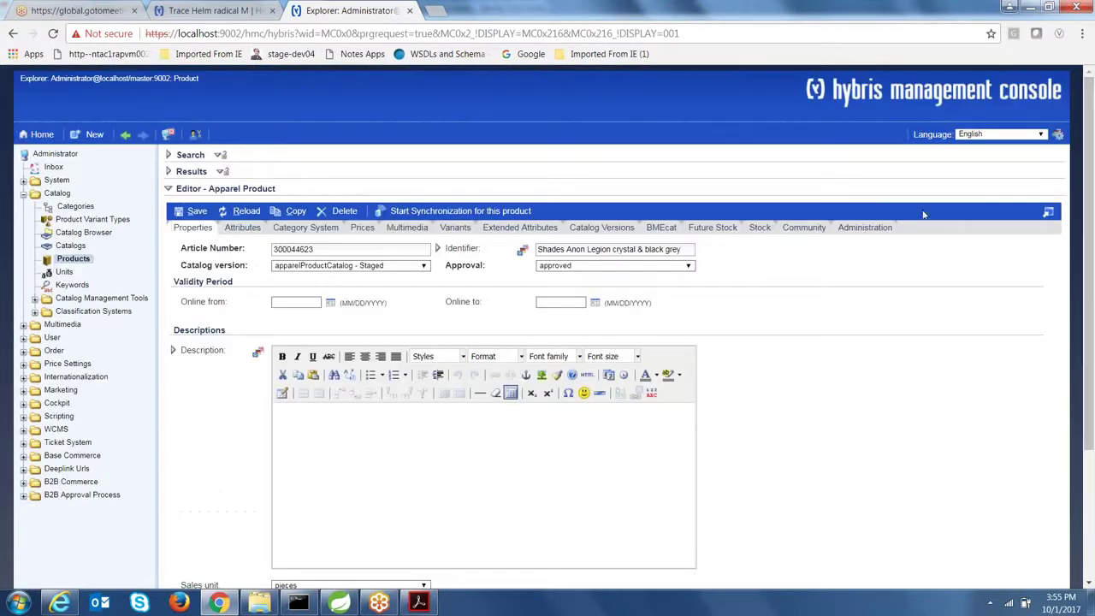
{"action": "left_click", "coordinate": [867, 228]}
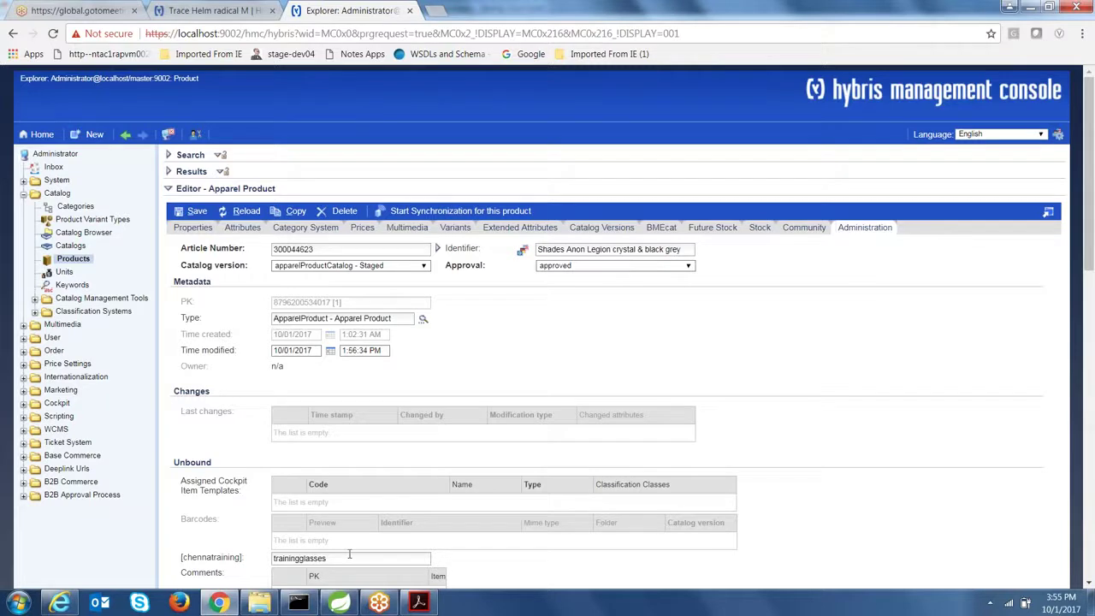
{"action": "left_click_drag", "start_coordinate": [342, 557], "coordinate": [207, 560]}
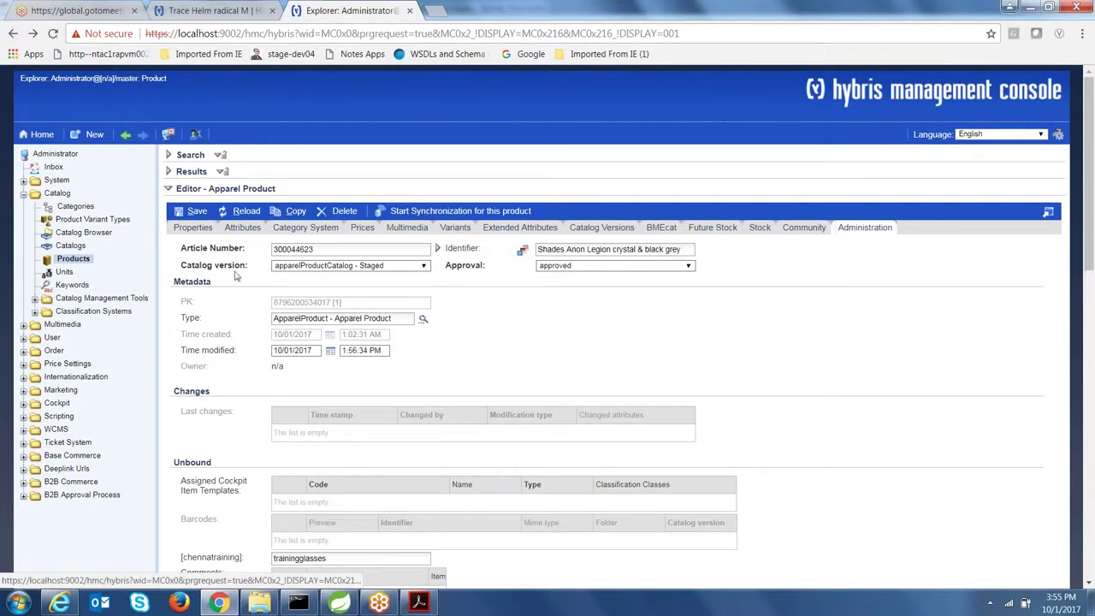
Repeat the product search and check the administration data of the Online version of product 300044623.
{"action": "left_click", "coordinate": [188, 155]}
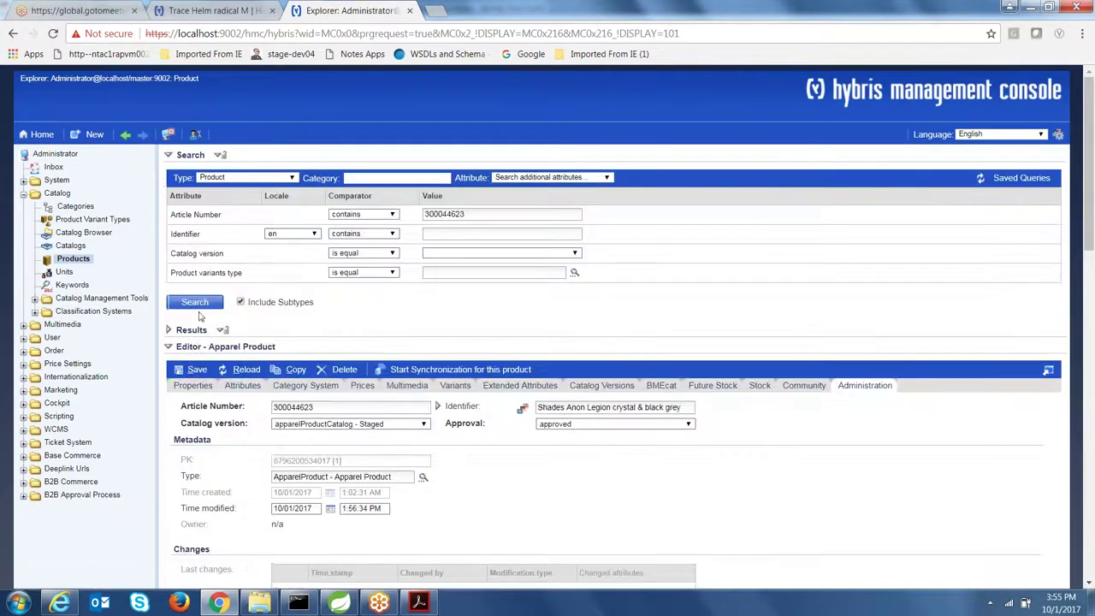
{"action": "left_click", "coordinate": [199, 303]}
{"action": "left_click", "coordinate": [227, 406]}
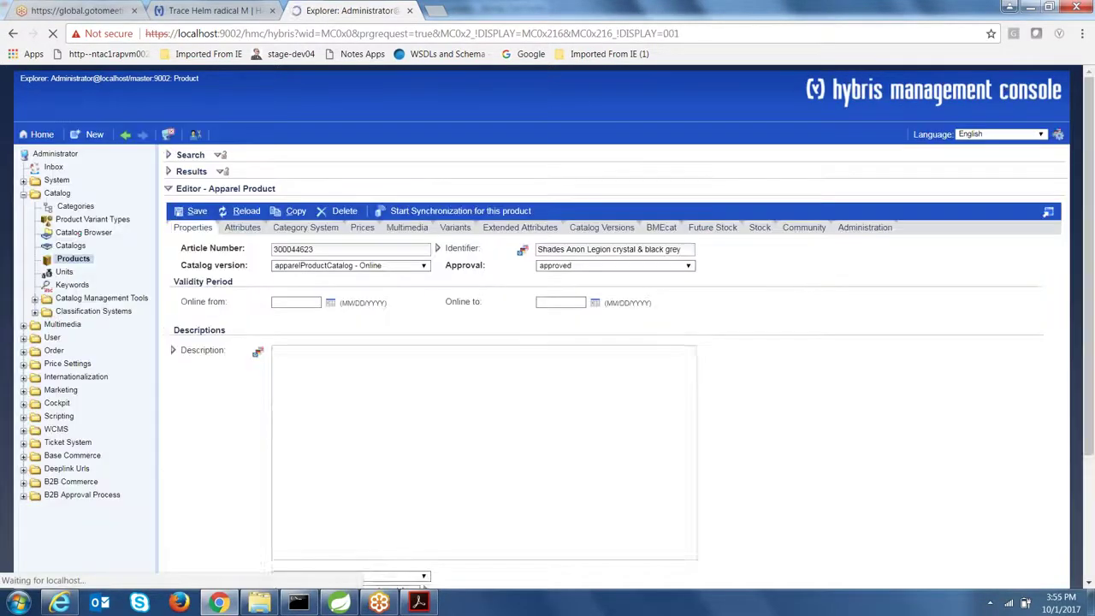
{"action": "left_click", "coordinate": [866, 227]}
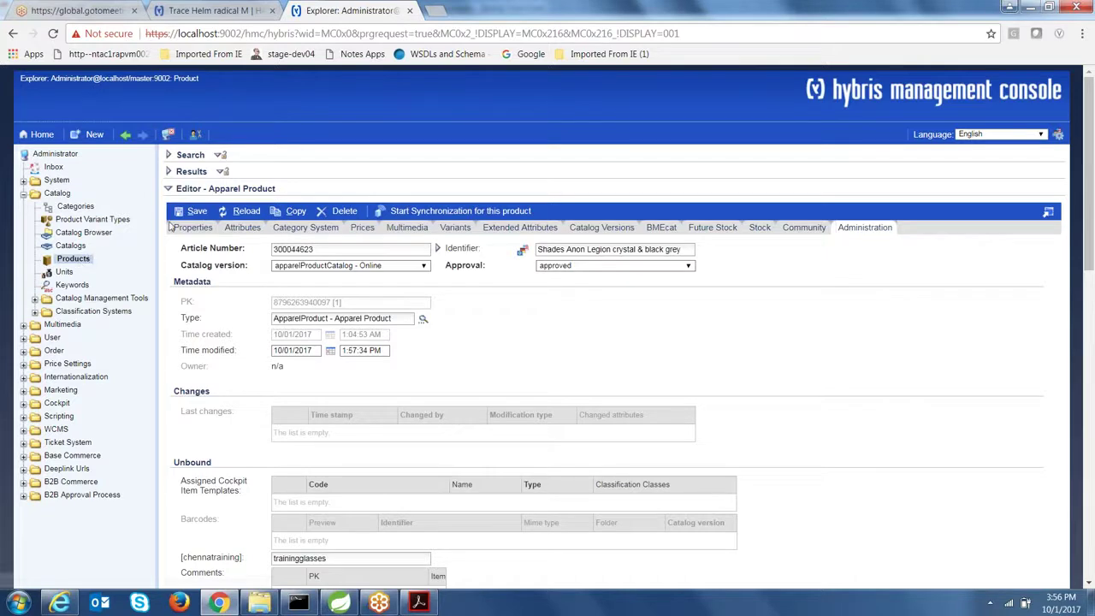
Rerun the search for article number 300044623 and reopen the product's Staged version.
{"action": "left_click", "coordinate": [190, 155]}
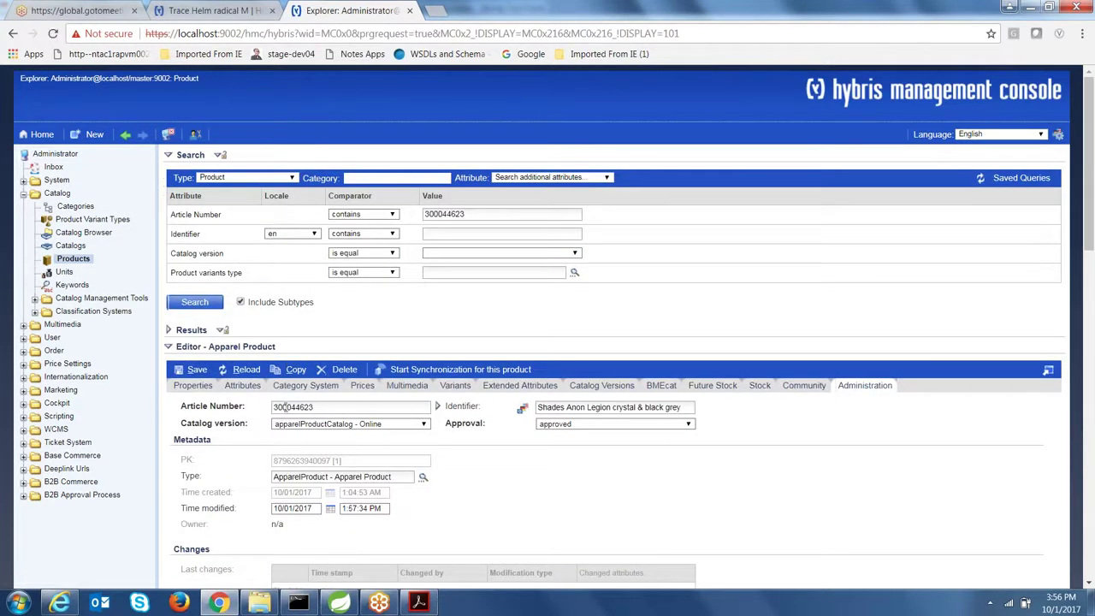
{"action": "left_click", "coordinate": [206, 303]}
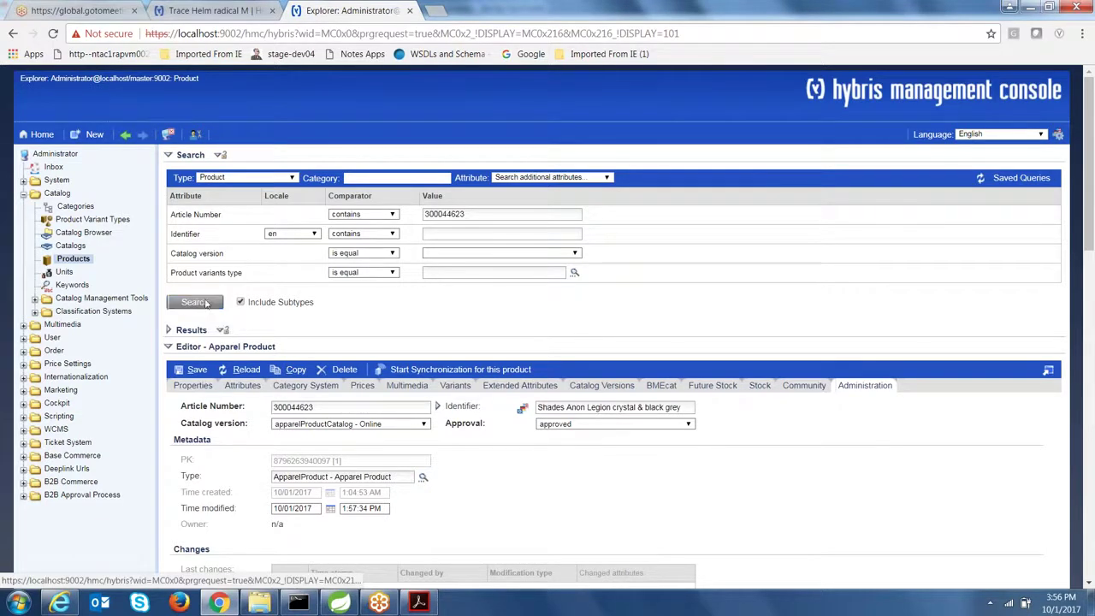
{"action": "left_click", "coordinate": [338, 389]}
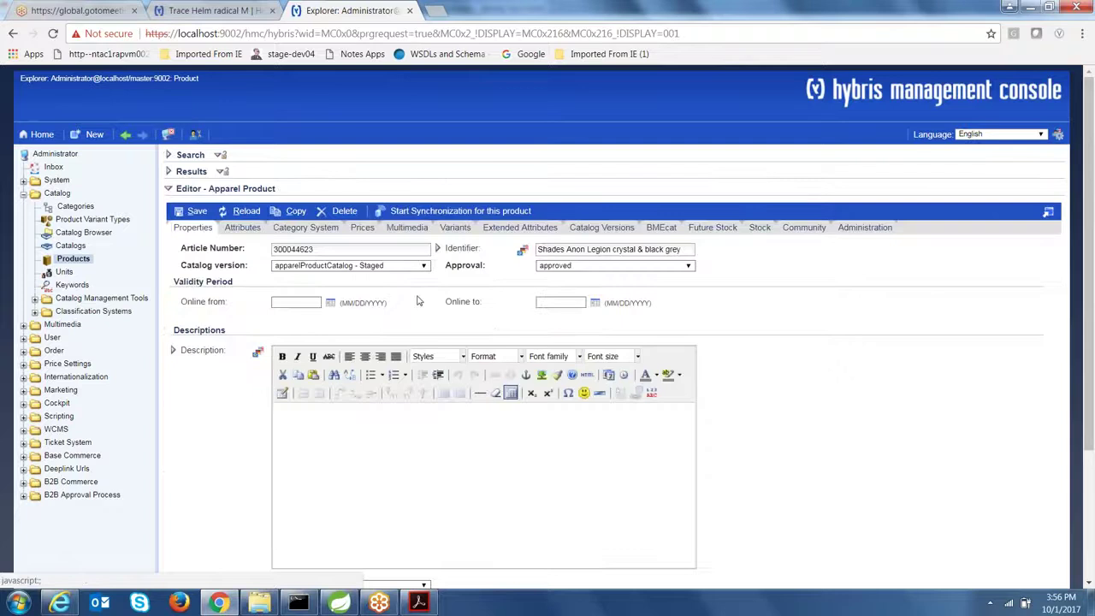
List the catalogs and expand apparelProductCatalog to view its catalog versions.
{"action": "left_click", "coordinate": [72, 245]}
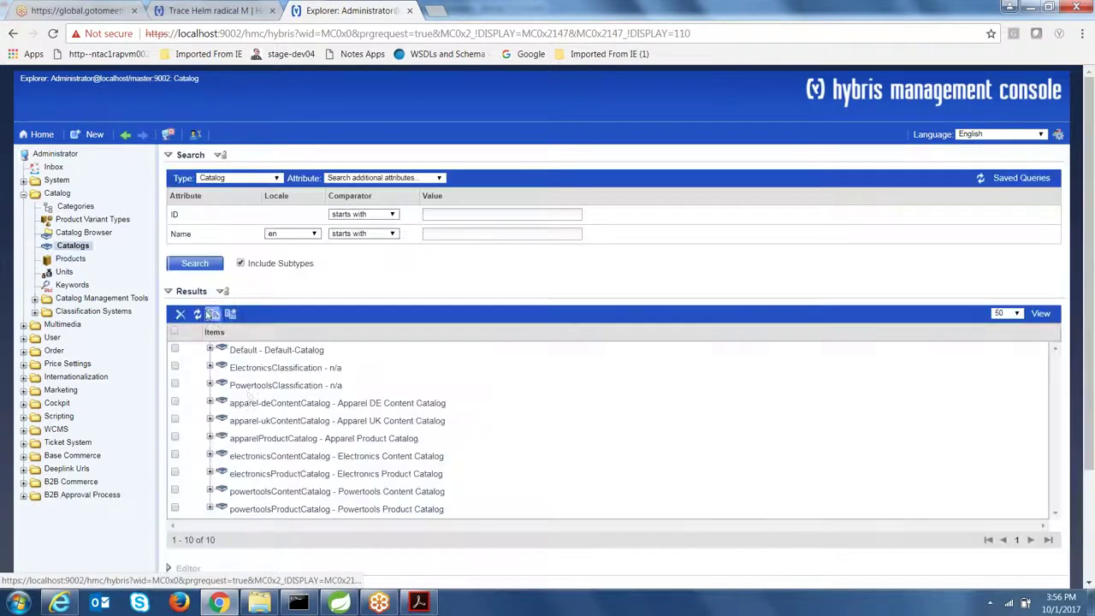
{"action": "left_click", "coordinate": [209, 420]}
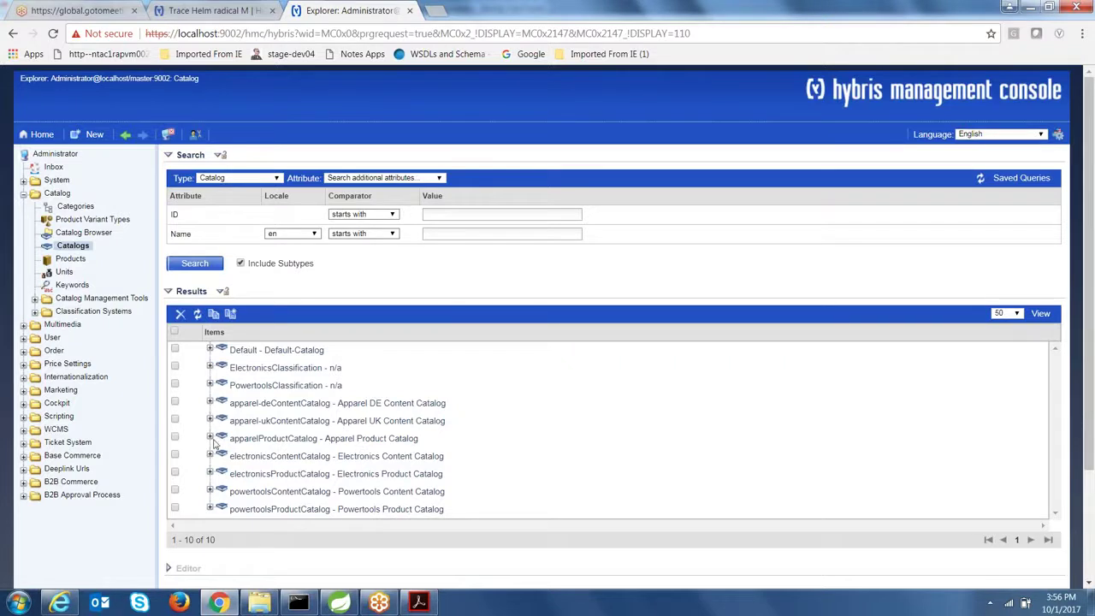
{"action": "left_click", "coordinate": [210, 438]}
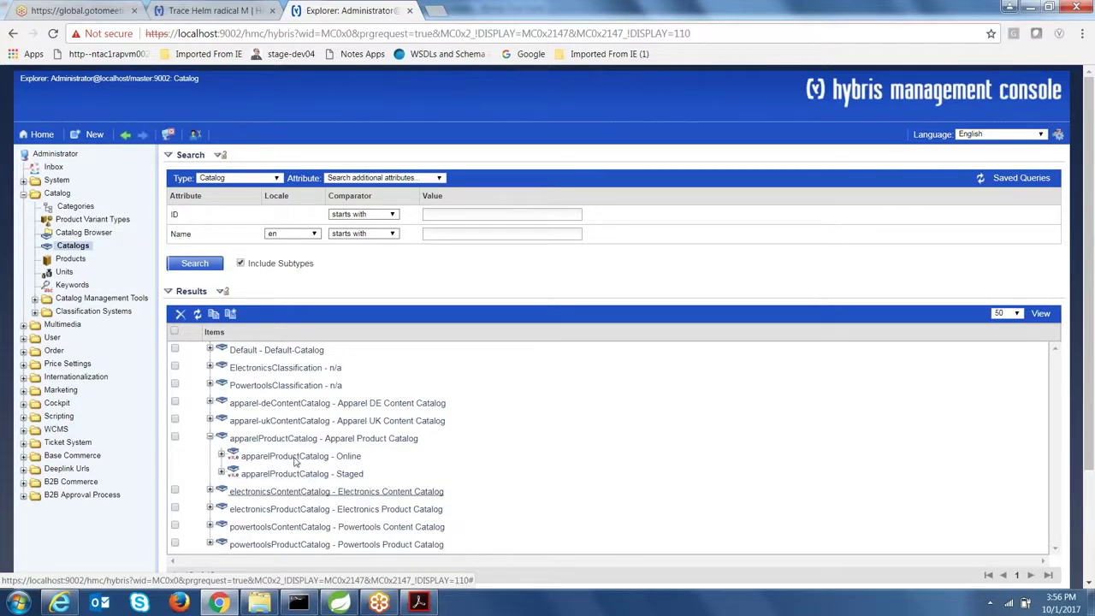
Find the indexed types verification in the PDF guide, and open the Indexed Types list under System, Facet search in hmc.
{"action": "left_click", "coordinate": [428, 603]}
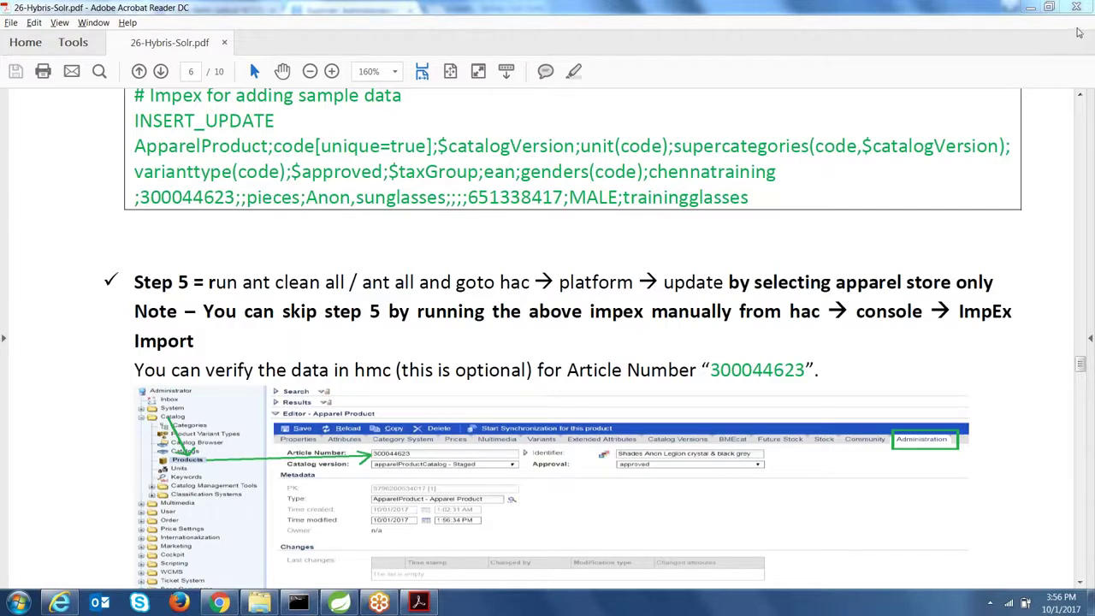
{"action": "left_click_drag", "start_coordinate": [1080, 364], "coordinate": [1080, 397]}
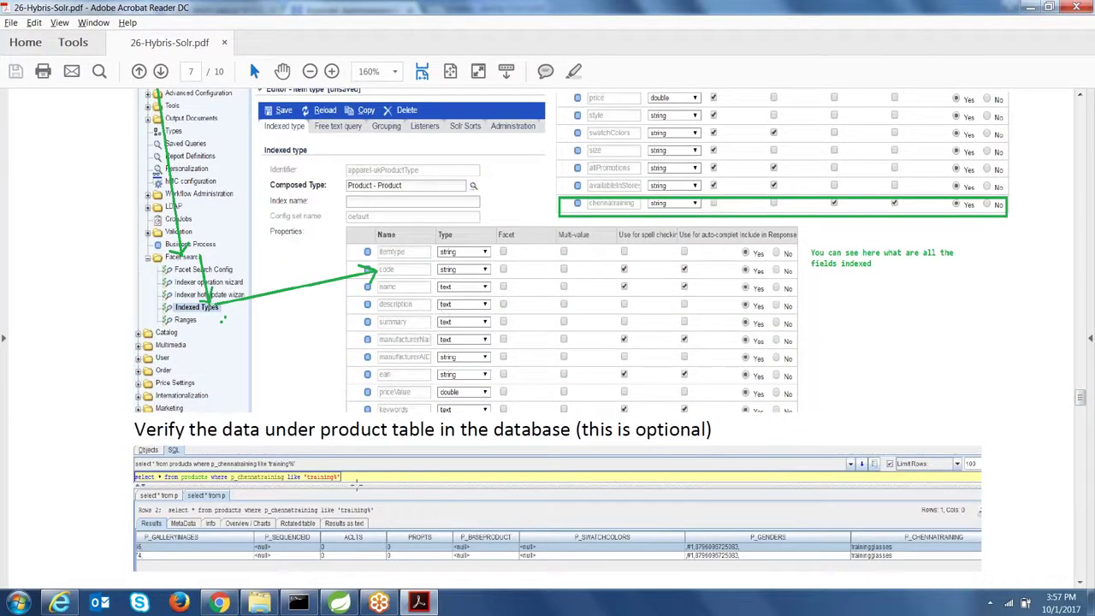
{"action": "left_click", "coordinate": [219, 602]}
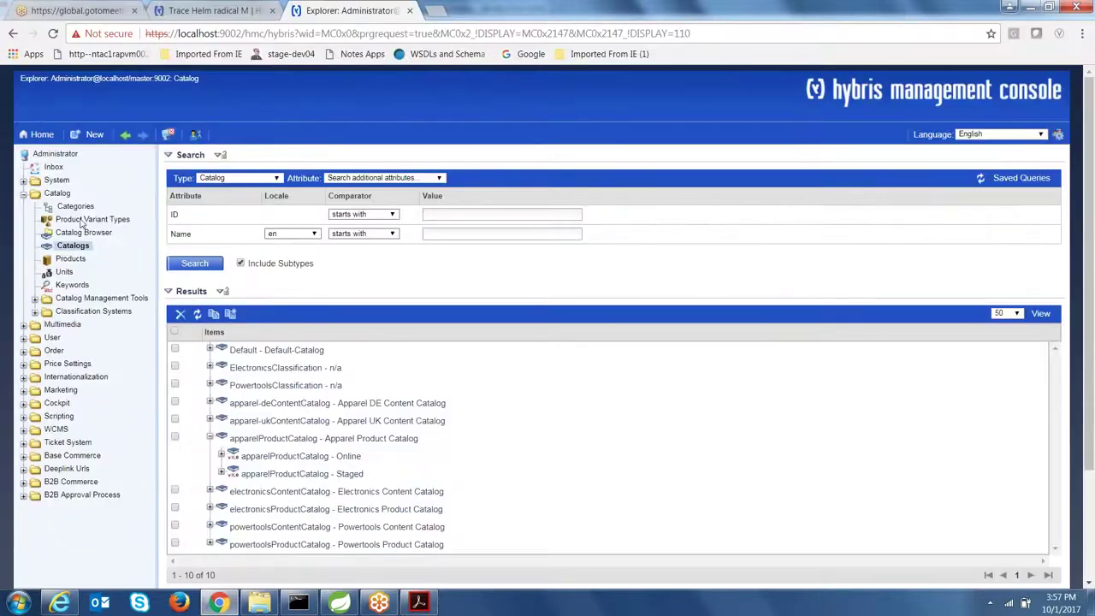
{"action": "left_click", "coordinate": [24, 195]}
{"action": "left_click", "coordinate": [23, 180]}
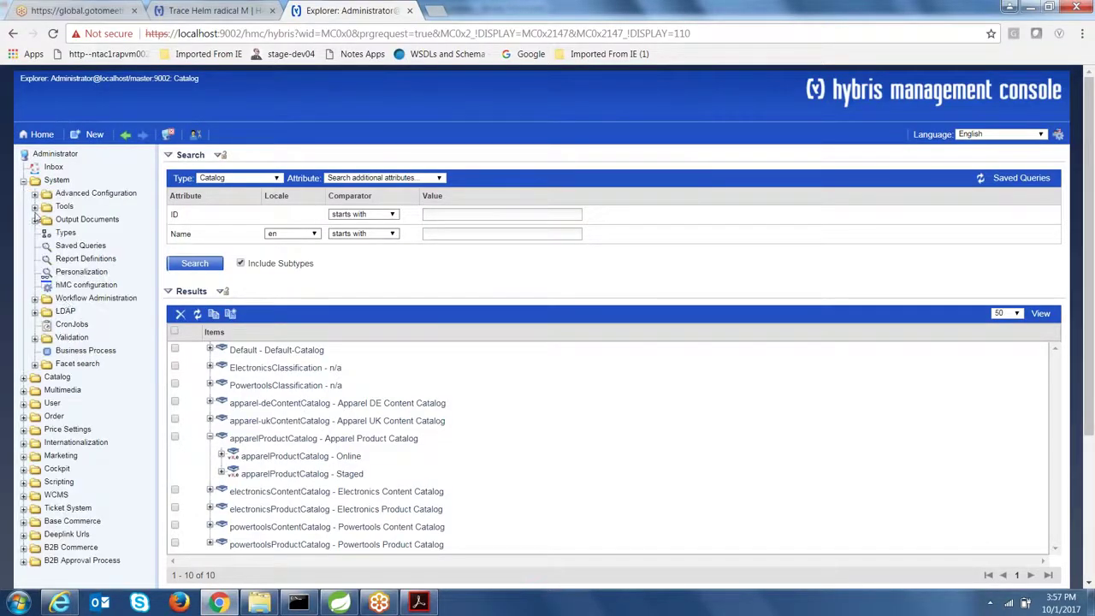
{"action": "left_click", "coordinate": [77, 364]}
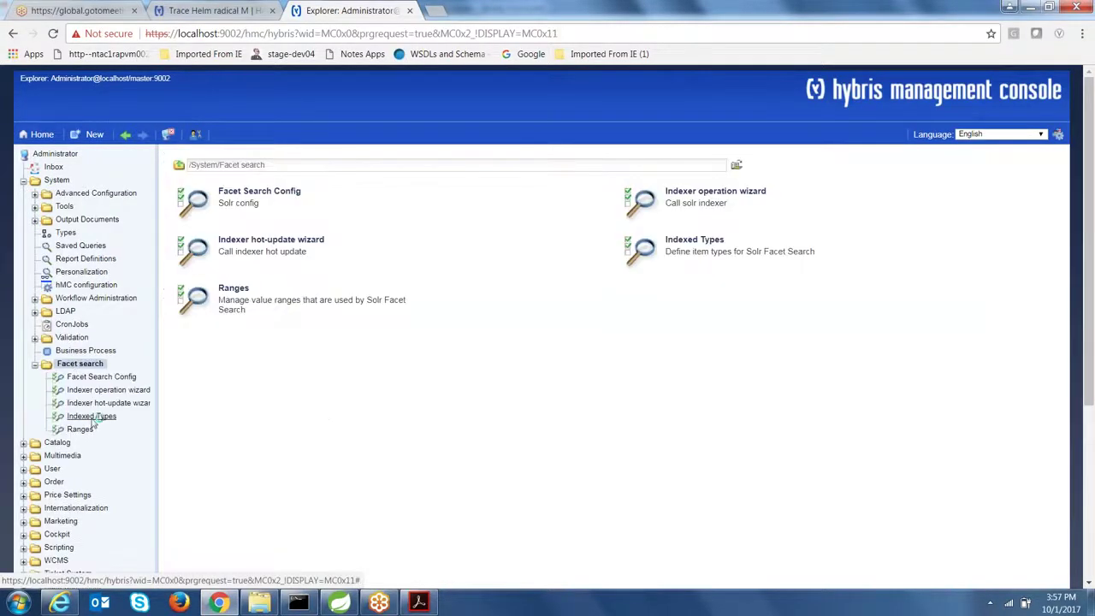
{"action": "left_click", "coordinate": [91, 416]}
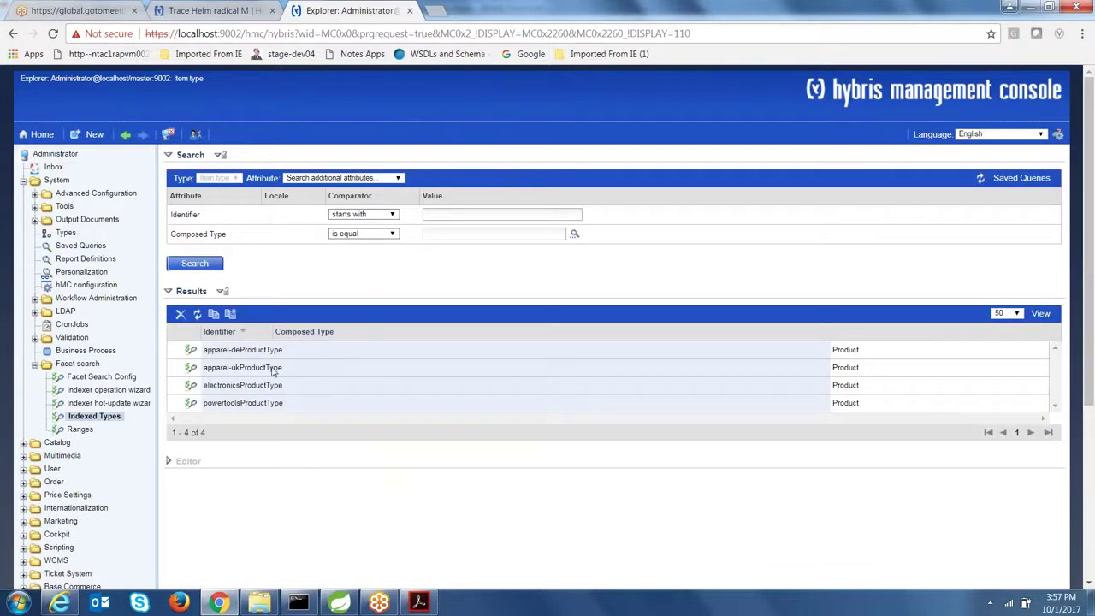
Open the indexed type apparel-ukProductType and check its property list for the chennatraining entry.
{"action": "double_click", "coordinate": [259, 369]}
{"action": "left_click_drag", "start_coordinate": [1088, 217], "coordinate": [1089, 444]}
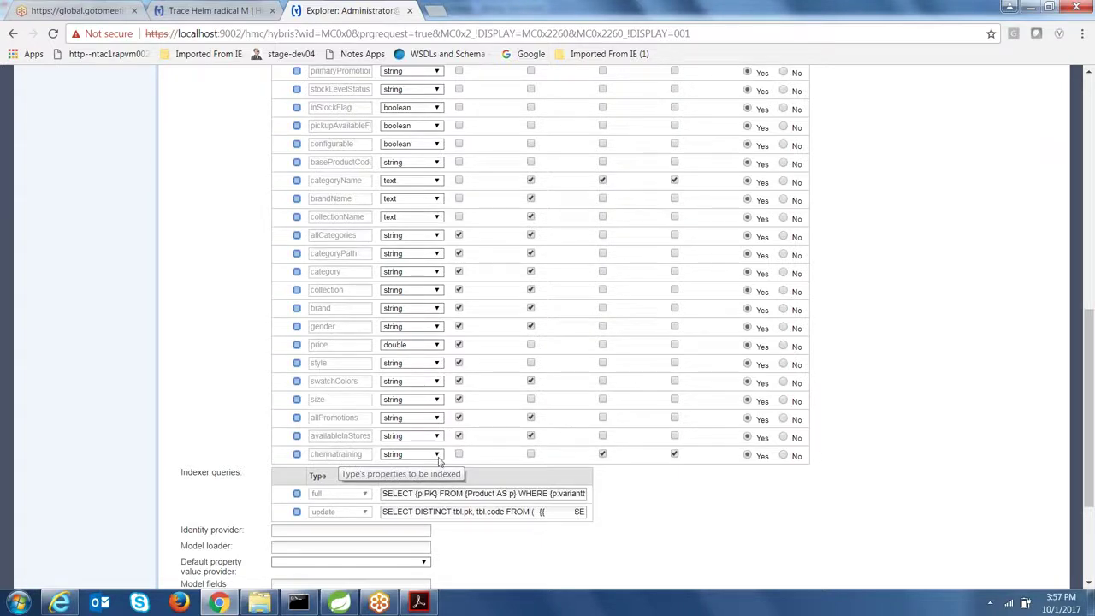
{"action": "left_click_drag", "start_coordinate": [1091, 402], "coordinate": [1091, 231]}
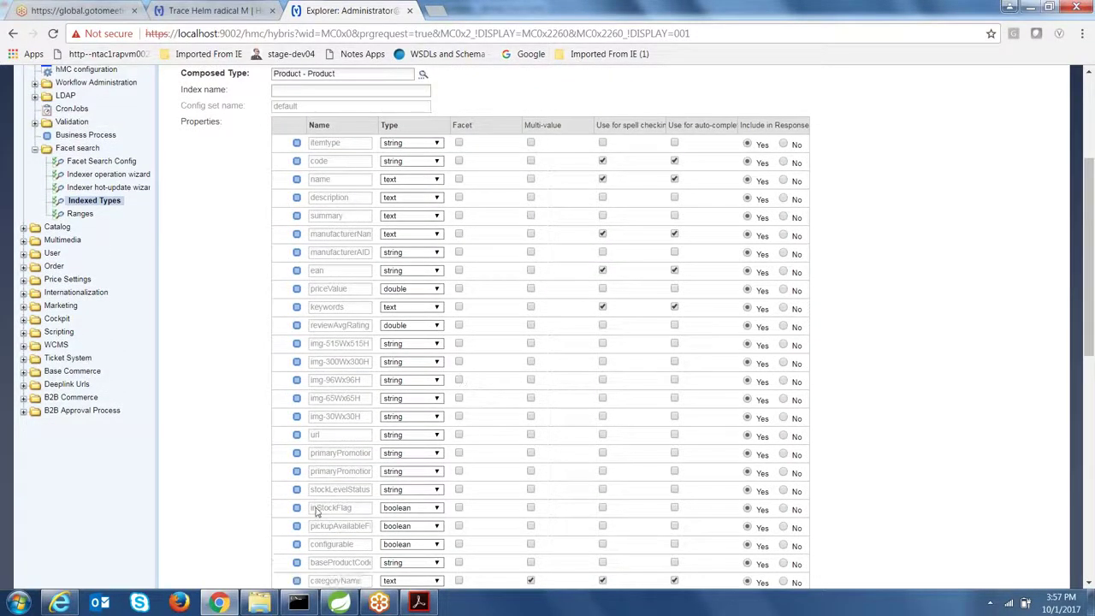
Read the PDF guide from the product table database check through catalog synchronization in Step 6 to the Solr search criteria code in Step 7.
{"action": "left_click", "coordinate": [340, 602]}
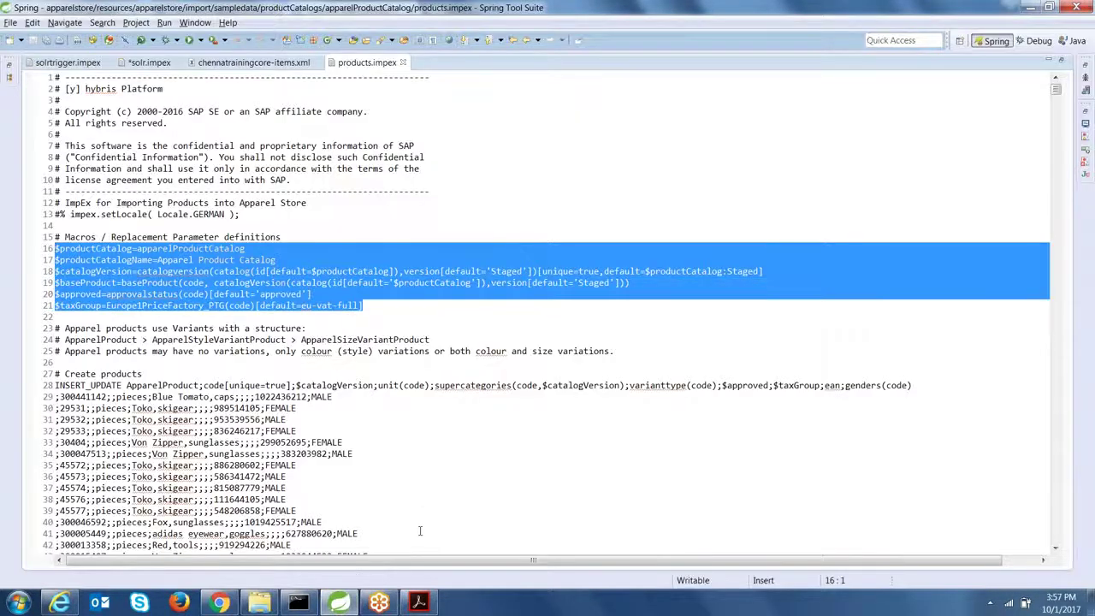
{"action": "left_click", "coordinate": [418, 602]}
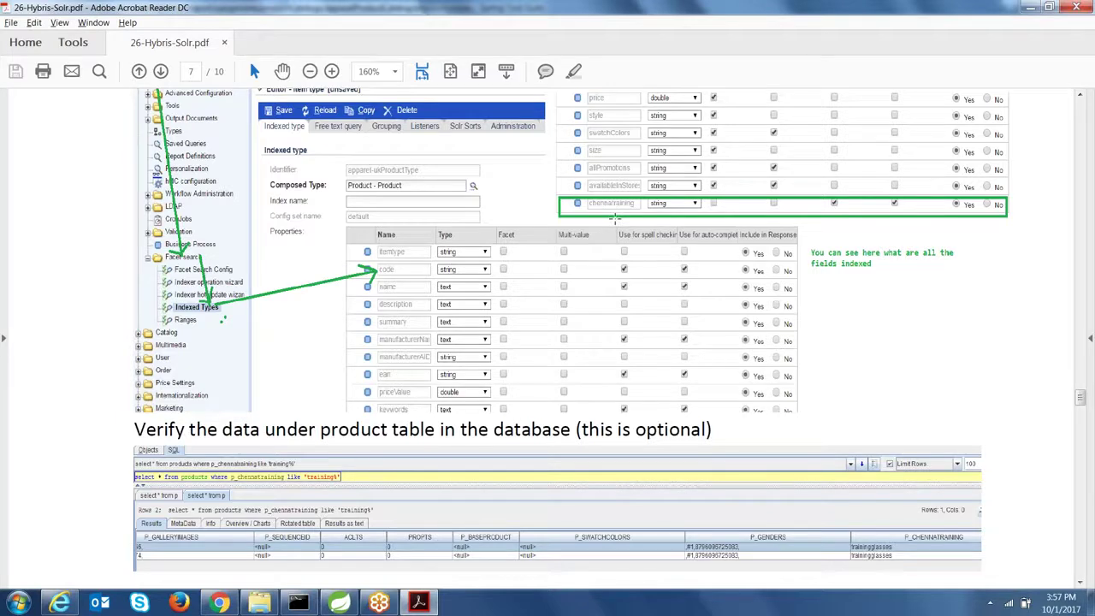
{"action": "left_click_drag", "start_coordinate": [1080, 397], "coordinate": [1080, 408]}
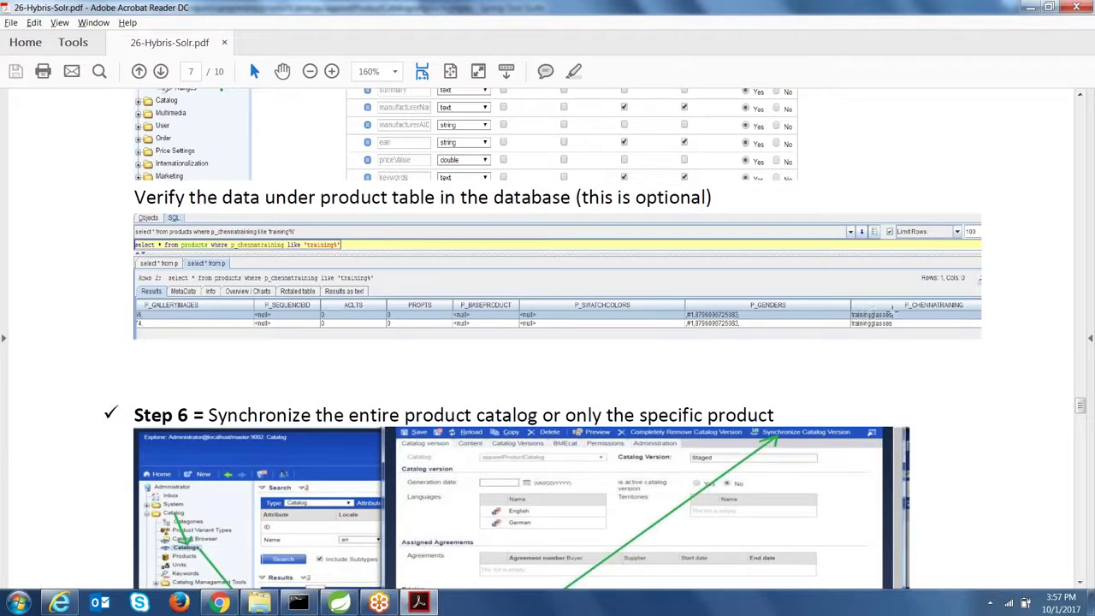
{"action": "left_click_drag", "start_coordinate": [1079, 406], "coordinate": [1079, 415]}
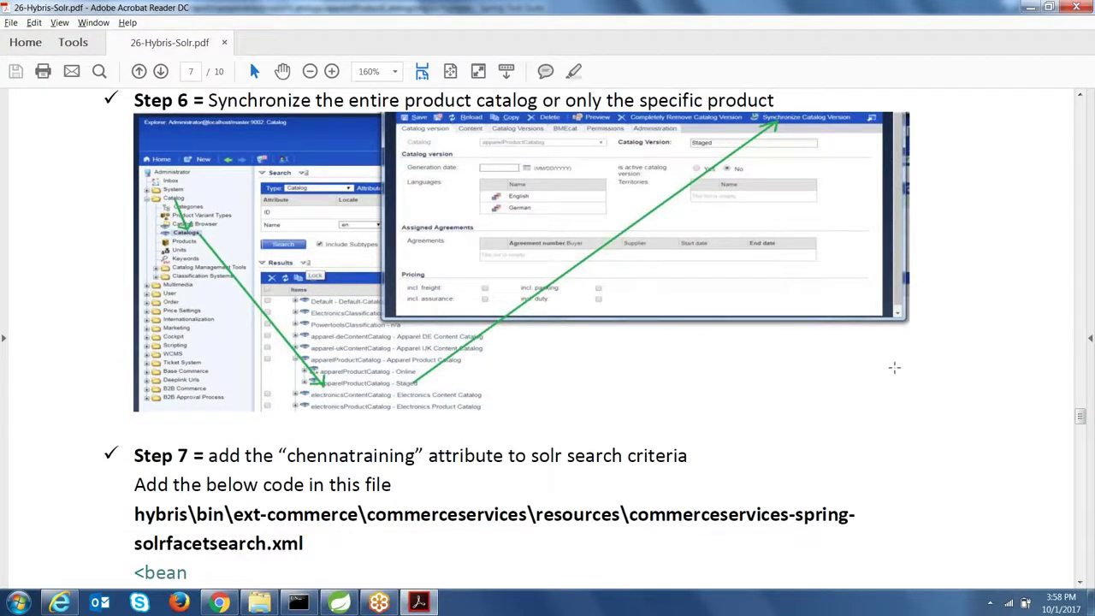
{"action": "left_click_drag", "start_coordinate": [1081, 416], "coordinate": [1080, 422]}
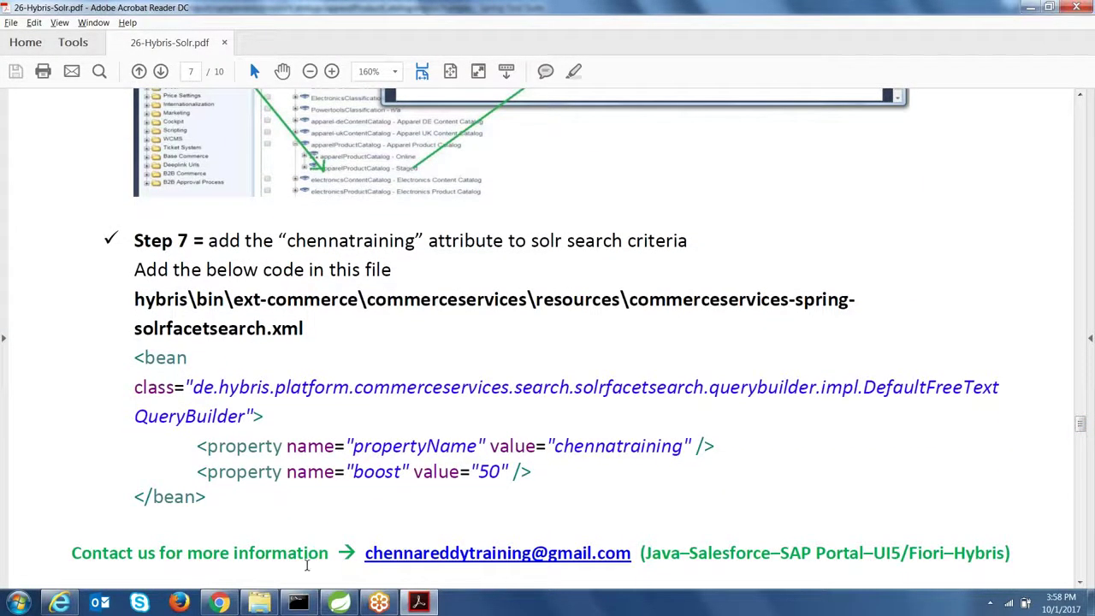
{"action": "left_click", "coordinate": [338, 602]}
{"action": "left_click", "coordinate": [383, 366]}
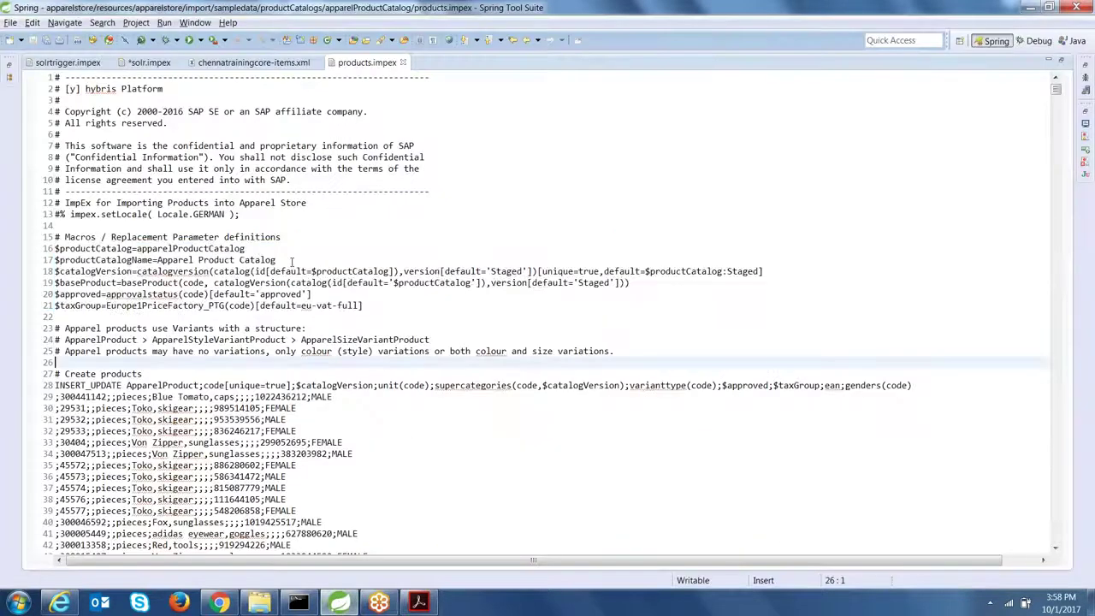
{"action": "key", "text": "alt+Tab"}
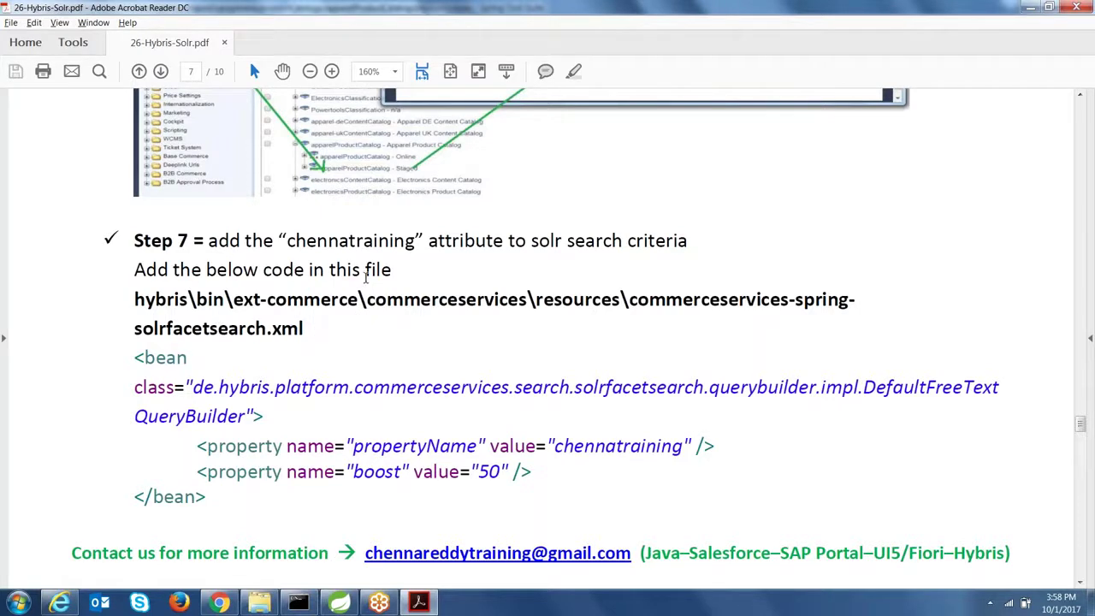
Find the Step 7 configuration file name in the PDF guide, and start a resource search in Spring Tool Suite.
{"action": "double_click", "coordinate": [329, 242]}
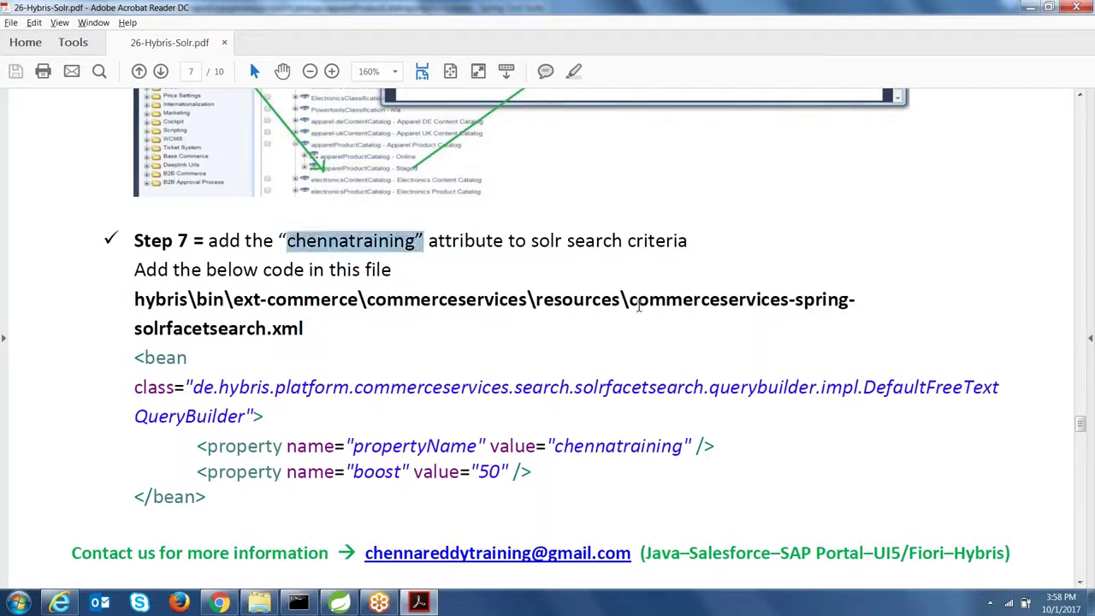
{"action": "left_click_drag", "start_coordinate": [630, 301], "coordinate": [317, 329]}
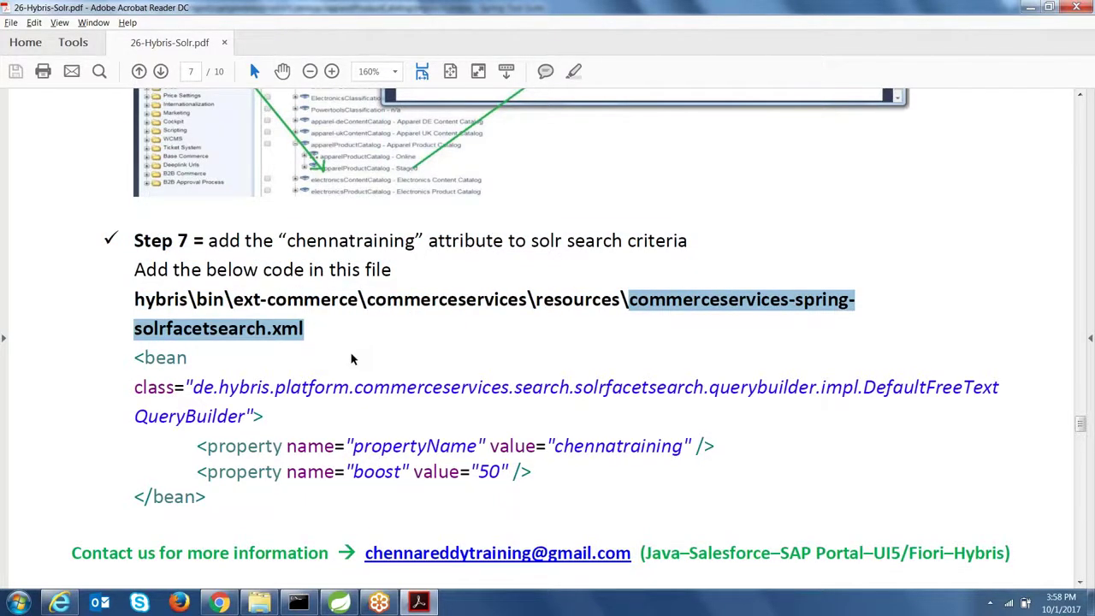
{"action": "left_click", "coordinate": [339, 602]}
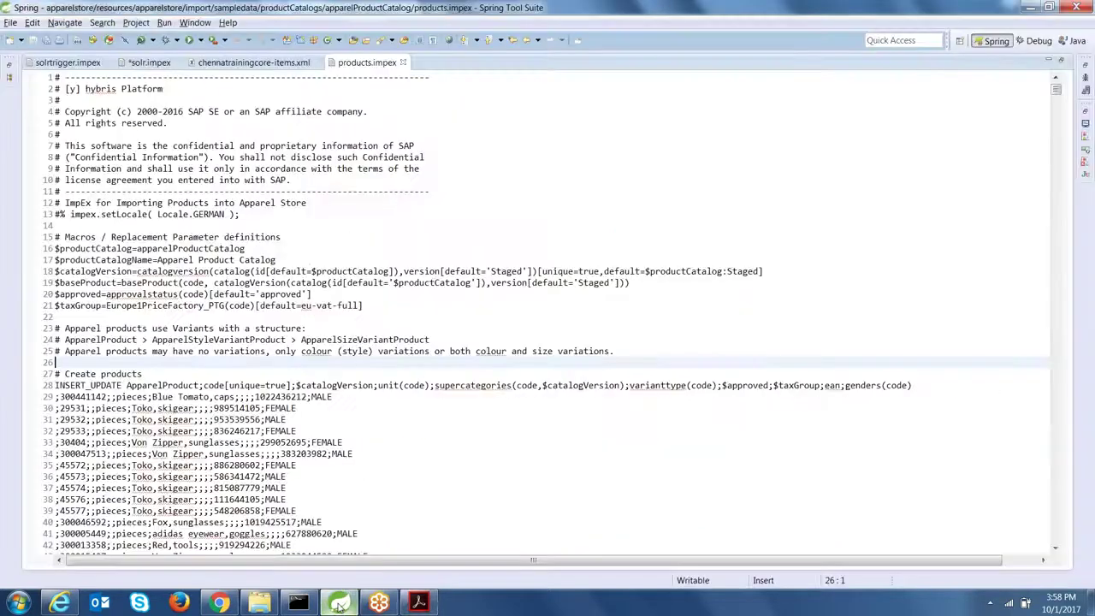
{"action": "key", "text": "ctrl+shift+r"}
{"action": "type", "text": "commerceservices-springsolrfacetsearch."}
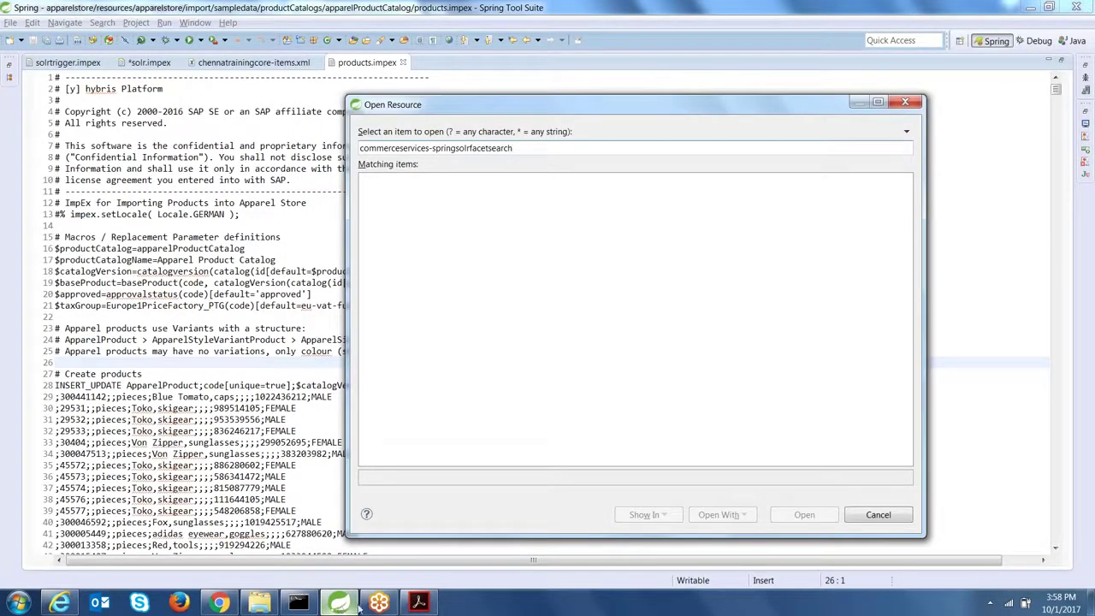
{"action": "left_click", "coordinate": [418, 602]}
{"action": "key", "text": "alt+Tab"}
{"action": "key", "text": "BackSpace"}
{"action": "key", "text": "BackSpace"}
{"action": "key", "text": "BackSpace"}
{"action": "key", "text": "BackSpace"}
{"action": "key", "text": "BackSpace"}
{"action": "key", "text": "BackSpace"}
{"action": "key", "text": "BackSpace"}
{"action": "key", "text": "BackSpace"}
{"action": "key", "text": "BackSpace"}
{"action": "key", "text": "BackSpace"}
{"action": "key", "text": "BackSpace"}
{"action": "key", "text": "BackSpace"}
{"action": "key", "text": "BackSpace"}
{"action": "key", "text": "BackSpace"}
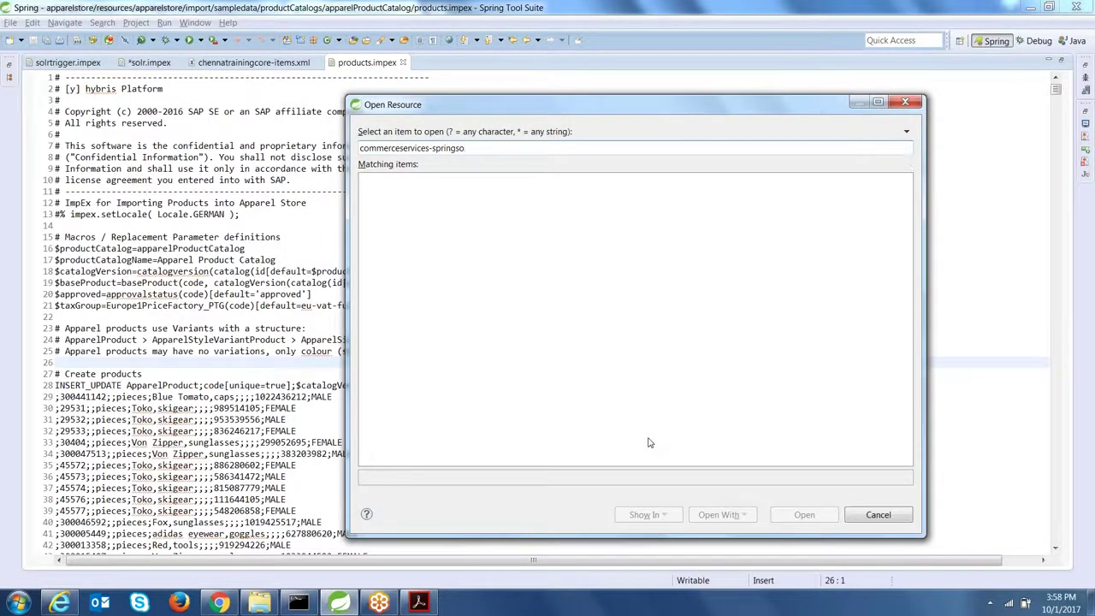
Copy the start of the file name from the guide's Step 7 path and open commerceservices-spring-solrfacetsearch.xml in Spring Tool Suite.
{"action": "key", "text": "alt+Tab"}
{"action": "left_click_drag", "start_coordinate": [630, 302], "coordinate": [864, 305]}
{"action": "key", "text": "ctrl+c"}
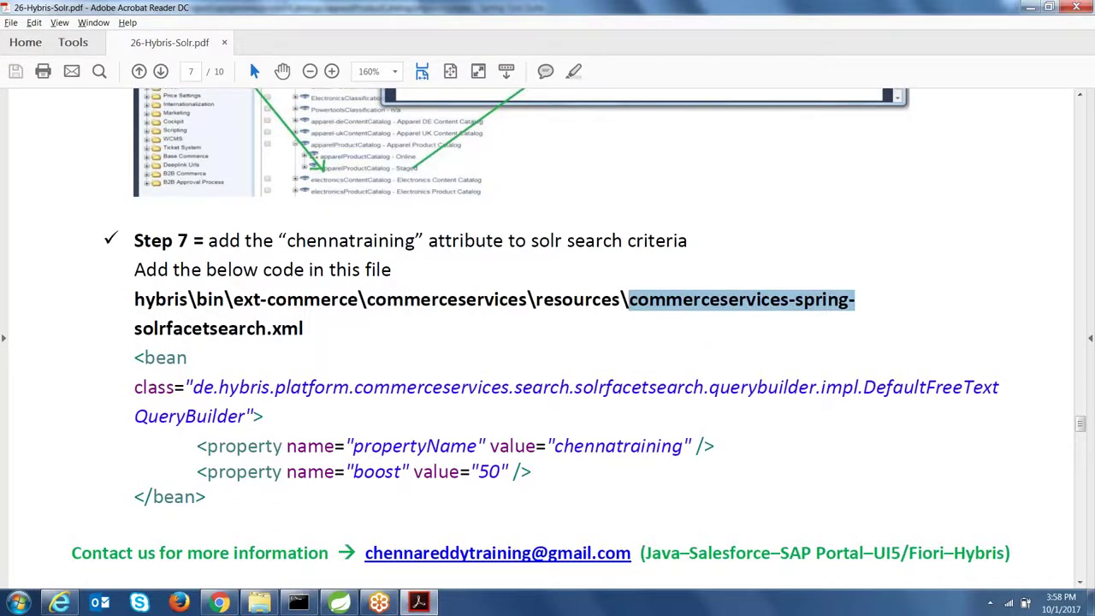
{"action": "key", "text": "alt+Tab"}
{"action": "key", "text": "ctrl+a"}
{"action": "key", "text": "ctrl+v"}
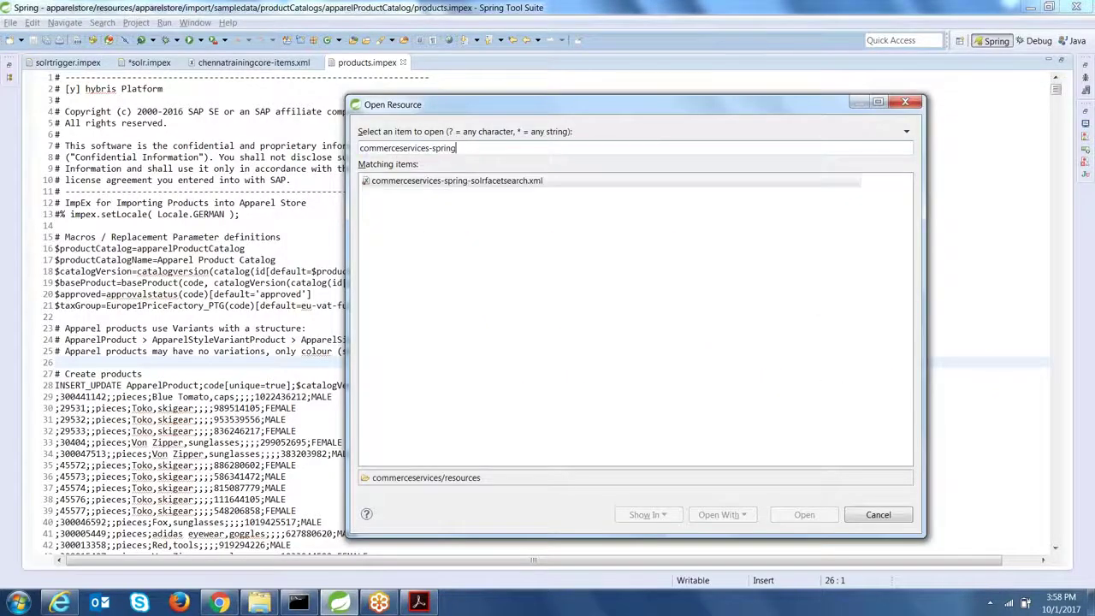
{"action": "key", "text": "Return"}
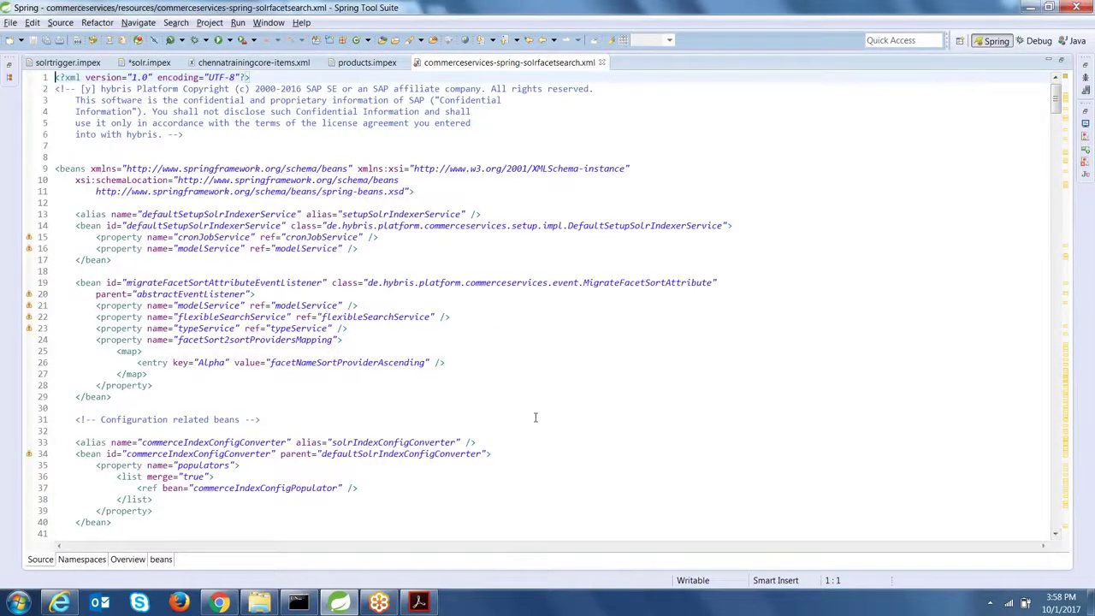
Examine the freeTextQueryBuilders list of defaultCommerceSearchTextPopulator, from the ean, code and name properties to keywords and categoryName.
{"action": "left_click_drag", "start_coordinate": [1057, 100], "coordinate": [1068, 207]}
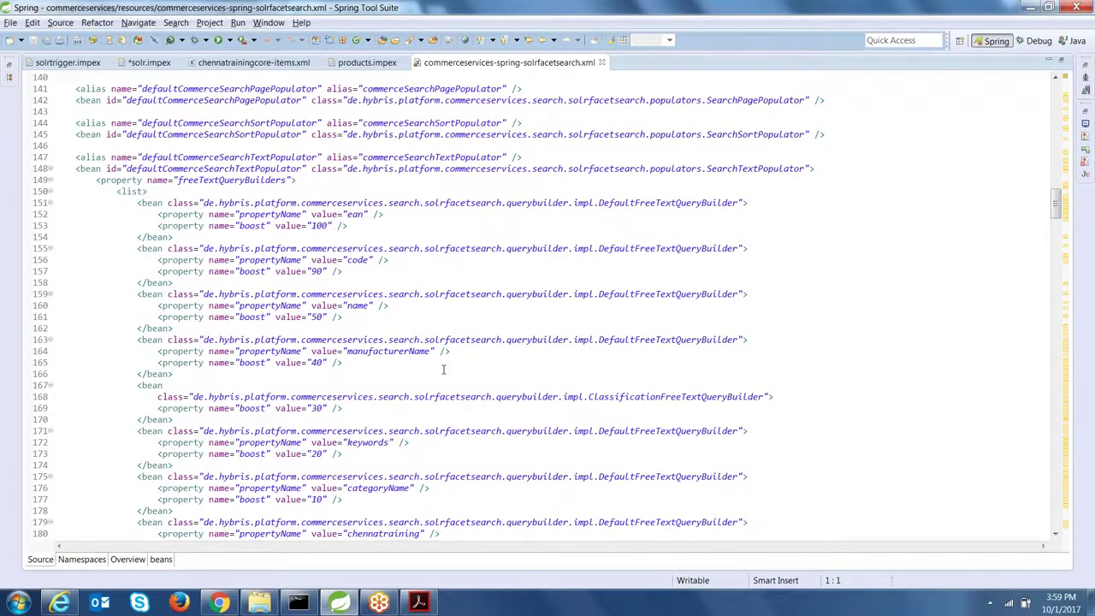
{"action": "left_click", "coordinate": [349, 214]}
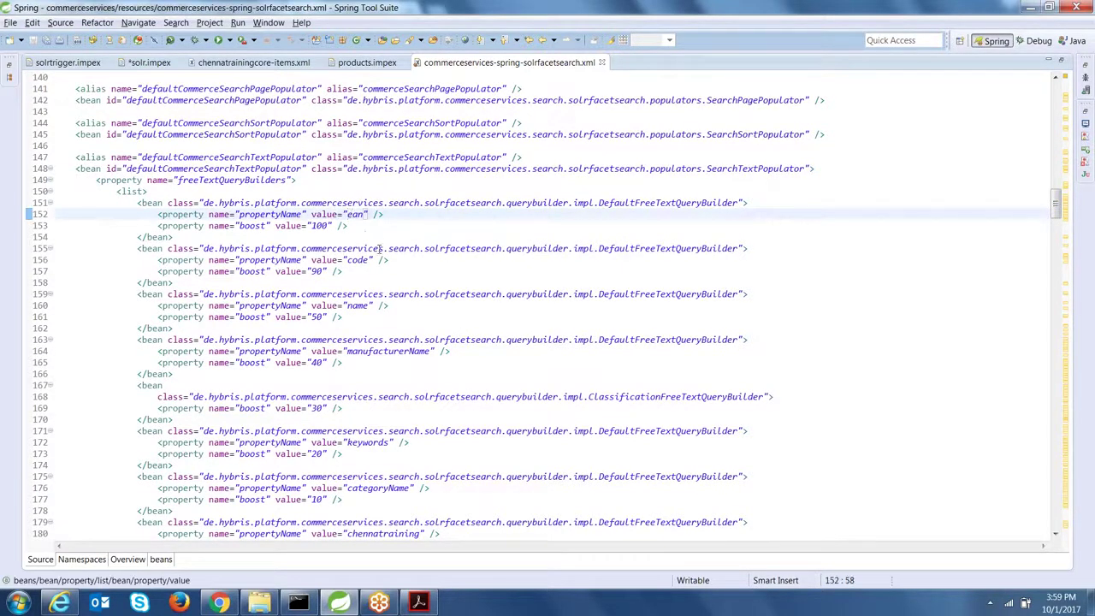
{"action": "left_click", "coordinate": [361, 259]}
{"action": "left_click", "coordinate": [358, 305]}
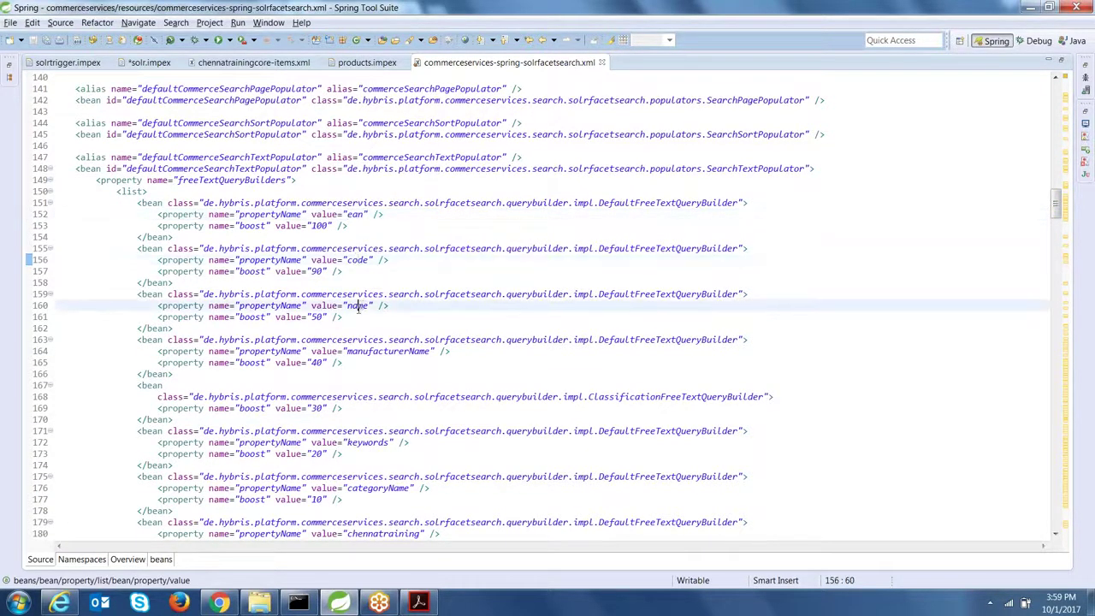
{"action": "left_click", "coordinate": [379, 351]}
{"action": "left_click", "coordinate": [360, 442]}
{"action": "left_click", "coordinate": [380, 488]}
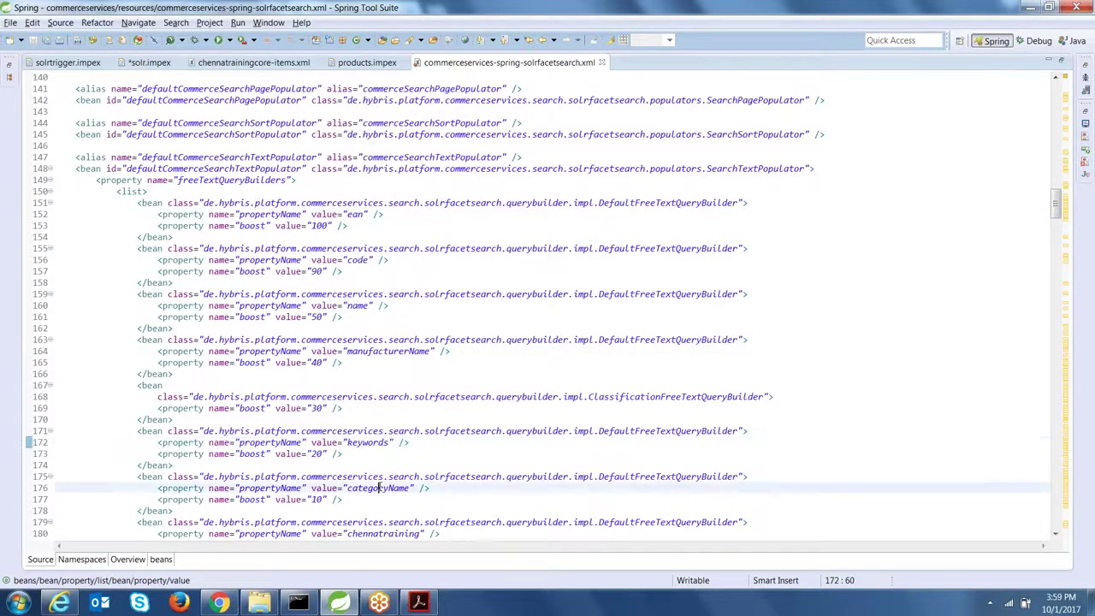
Look at the product search box on the B2C Accelerator storefront in Chrome and relate it to the query builder properties.
{"action": "left_click", "coordinate": [219, 603]}
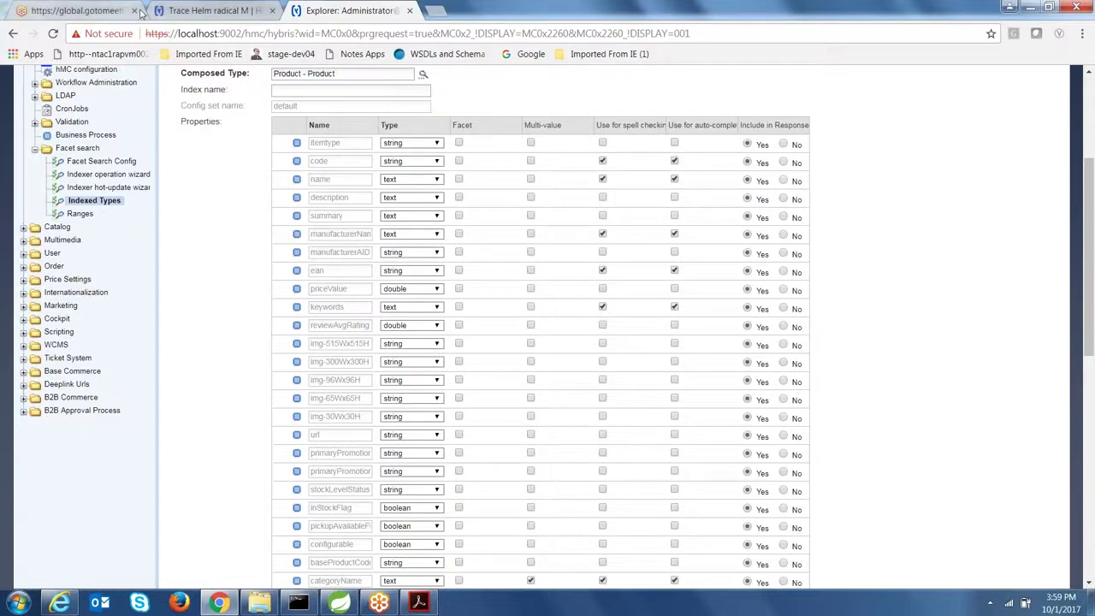
{"action": "left_click", "coordinate": [213, 11]}
{"action": "double_click", "coordinate": [61, 108]}
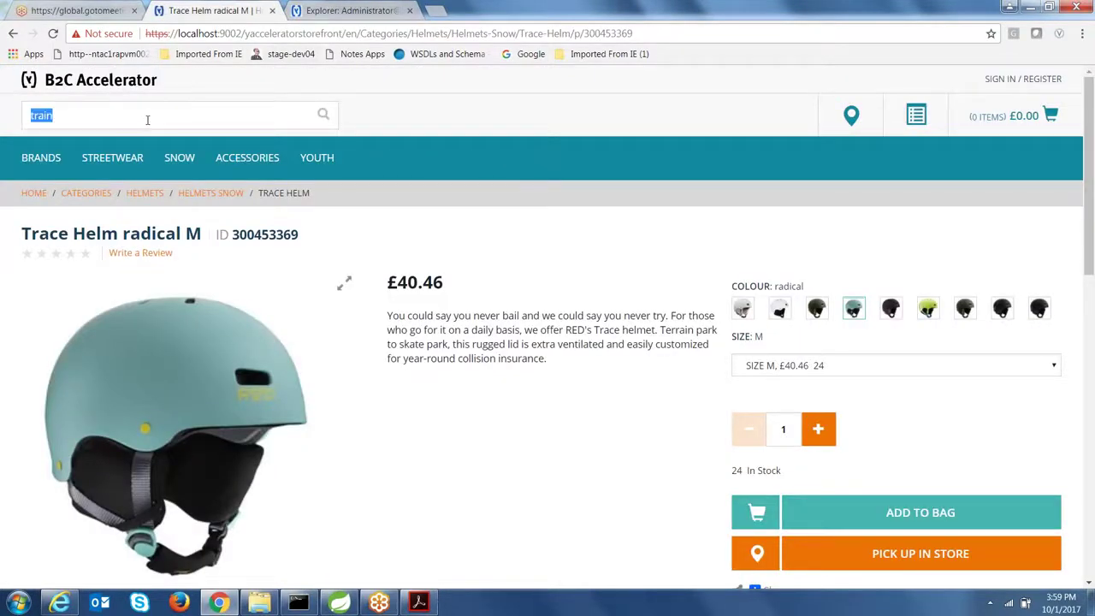
{"action": "key", "text": "alt+Tab"}
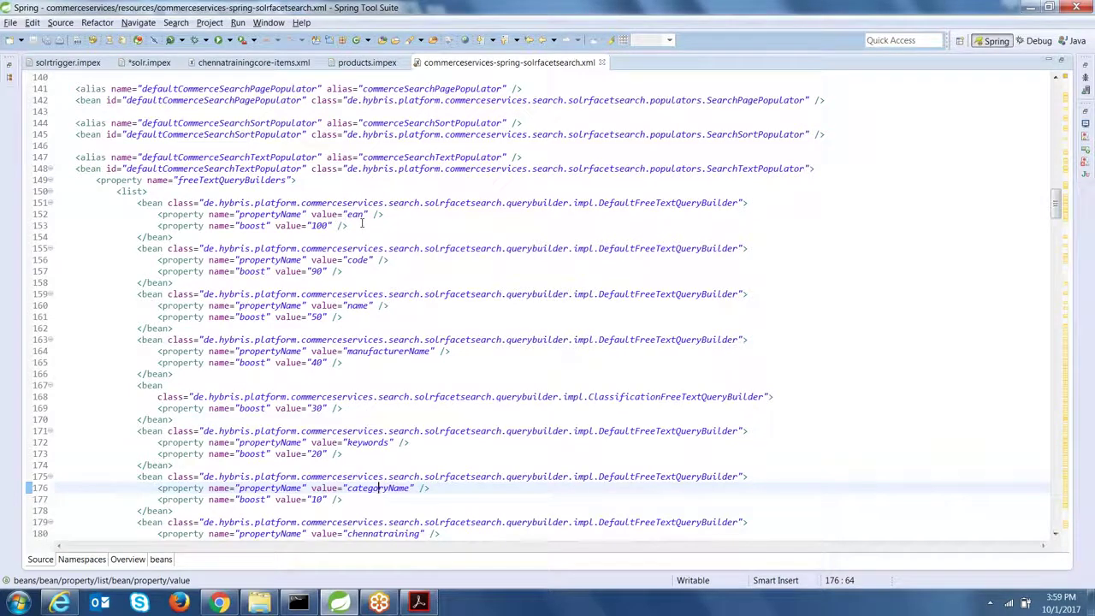
{"action": "key", "text": "alt+Tab"}
{"action": "key", "text": "alt+Tab"}
Compare the Step 7 bean code in the PDF guide with the chennatraining query builder bean in the XML file.
{"action": "left_click", "coordinate": [418, 602]}
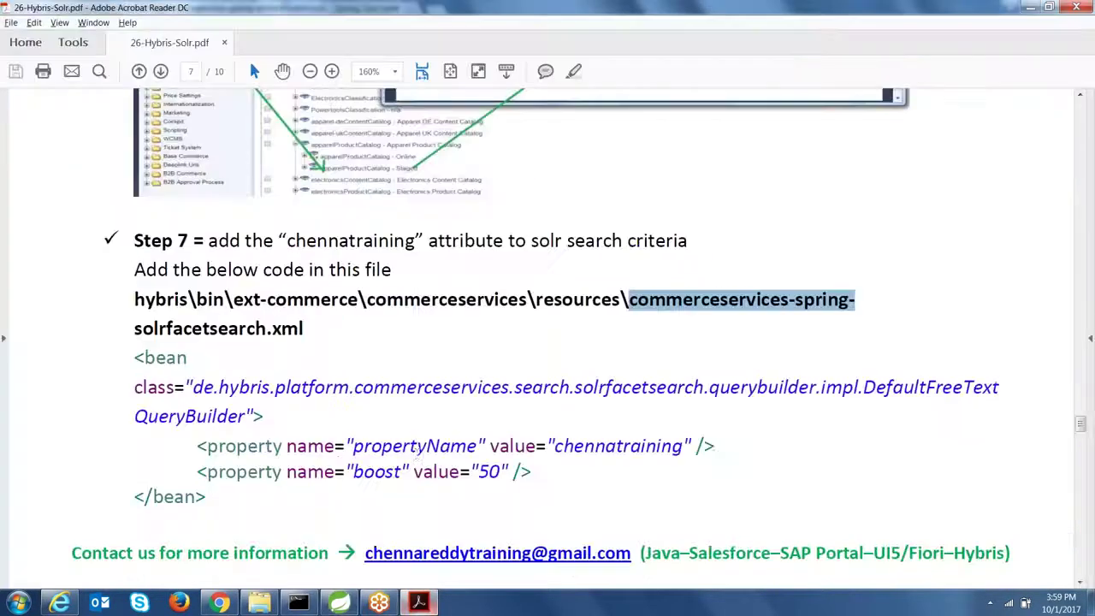
{"action": "left_click_drag", "start_coordinate": [281, 471], "coordinate": [205, 446]}
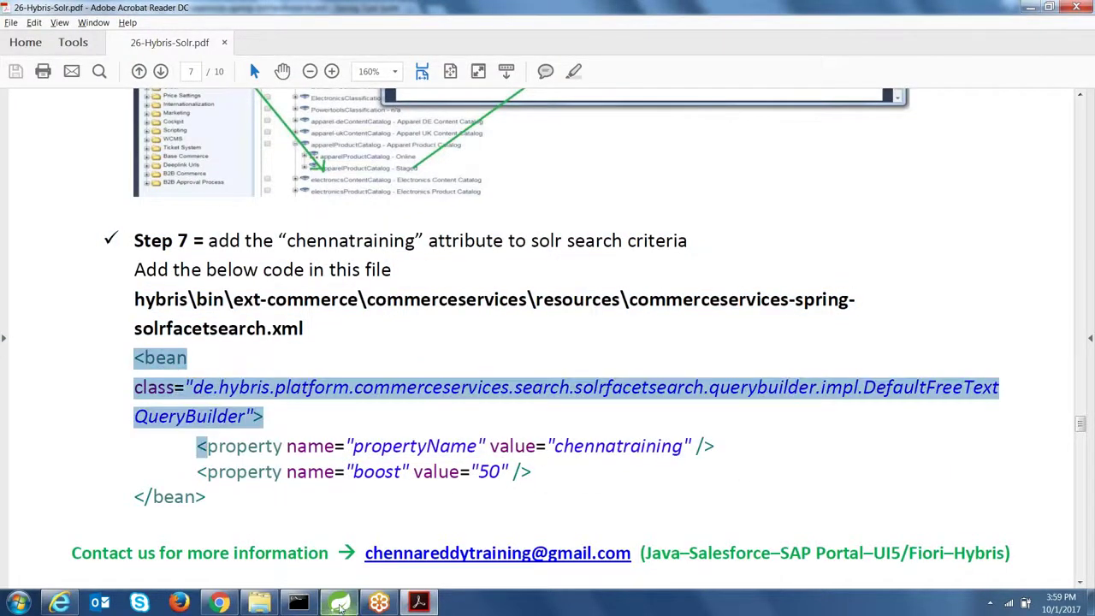
{"action": "key", "text": "alt+Tab"}
{"action": "key", "text": "Up"}
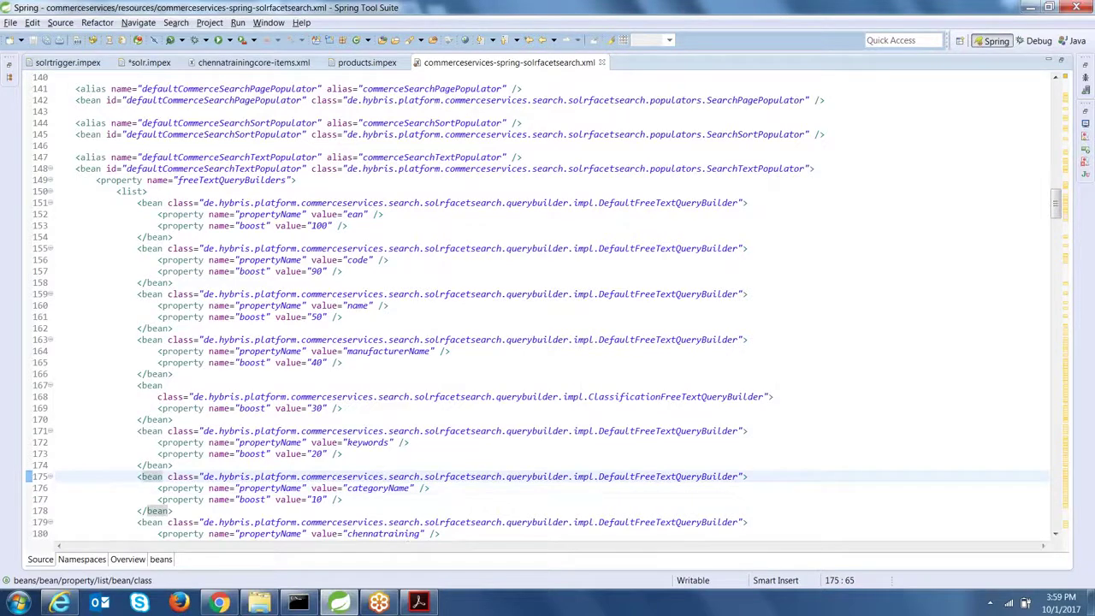
{"action": "left_click_drag", "start_coordinate": [445, 534], "coordinate": [296, 534]}
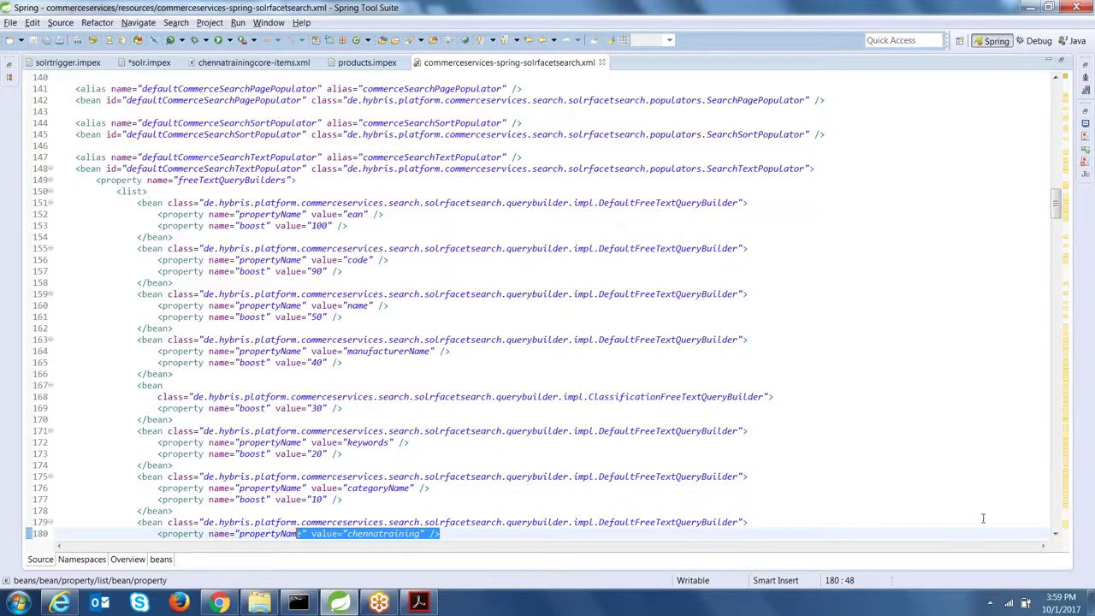
{"action": "scroll", "coordinate": [394, 419], "scroll_direction": "down", "scroll_amount": 2}
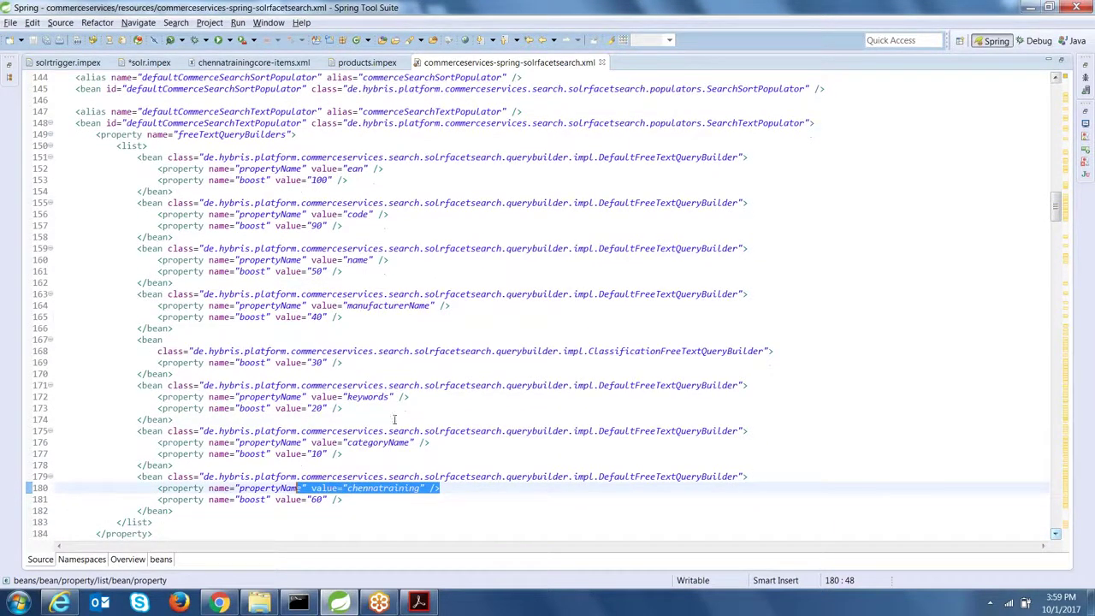
{"action": "left_click_drag", "start_coordinate": [174, 511], "coordinate": [56, 477]}
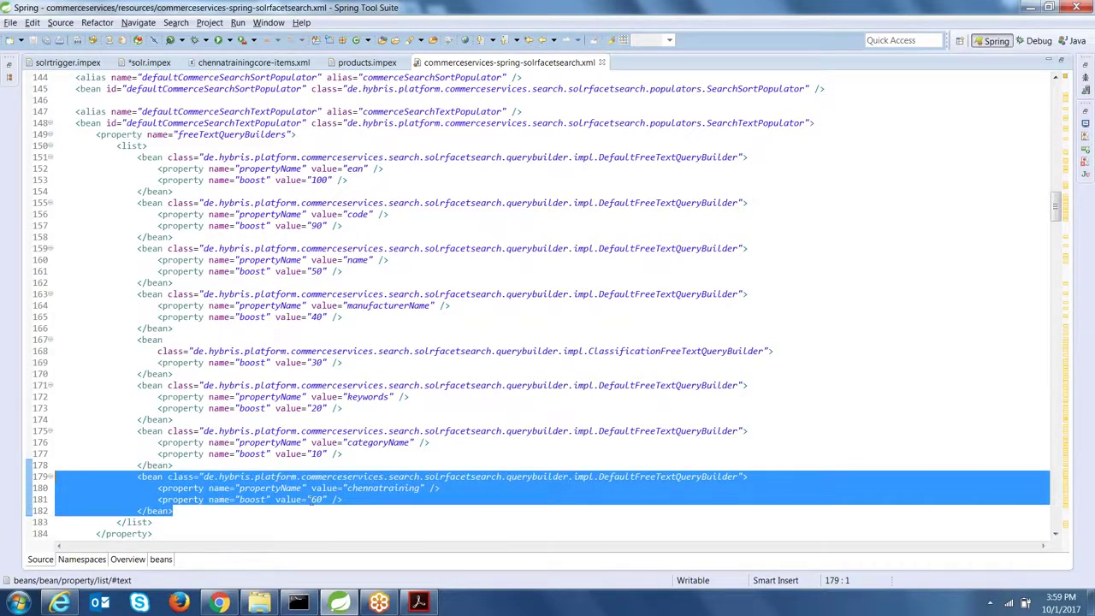
Highlight the chennatraining property value and its complete DefaultFreeTextQueryBuilder bean in the freeTextQueryBuilders list.
{"action": "double_click", "coordinate": [401, 487]}
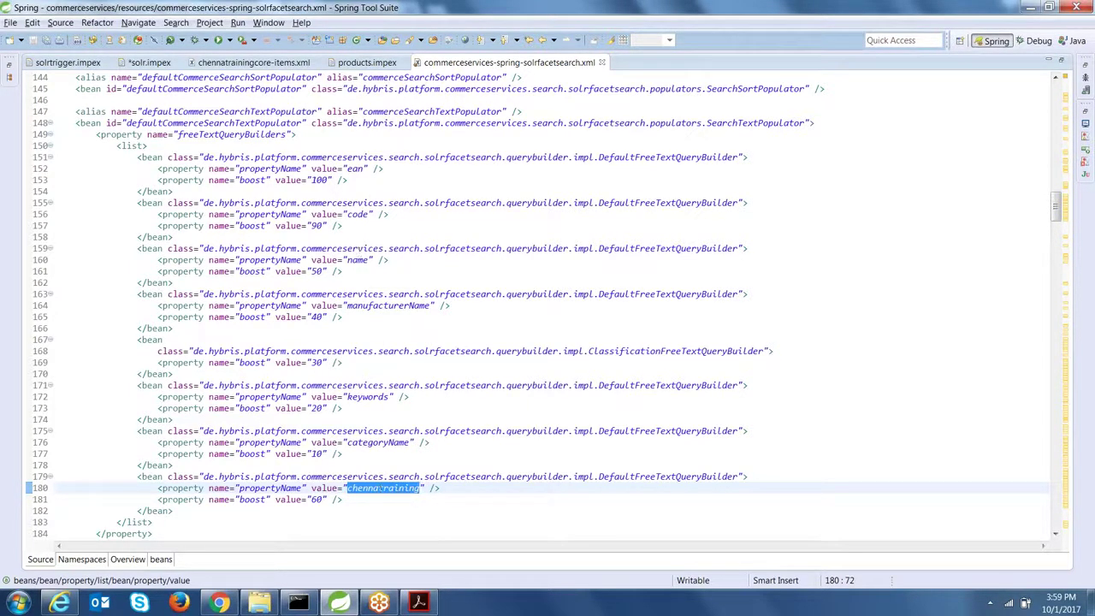
{"action": "triple_click", "coordinate": [382, 488]}
{"action": "left_click", "coordinate": [374, 487]}
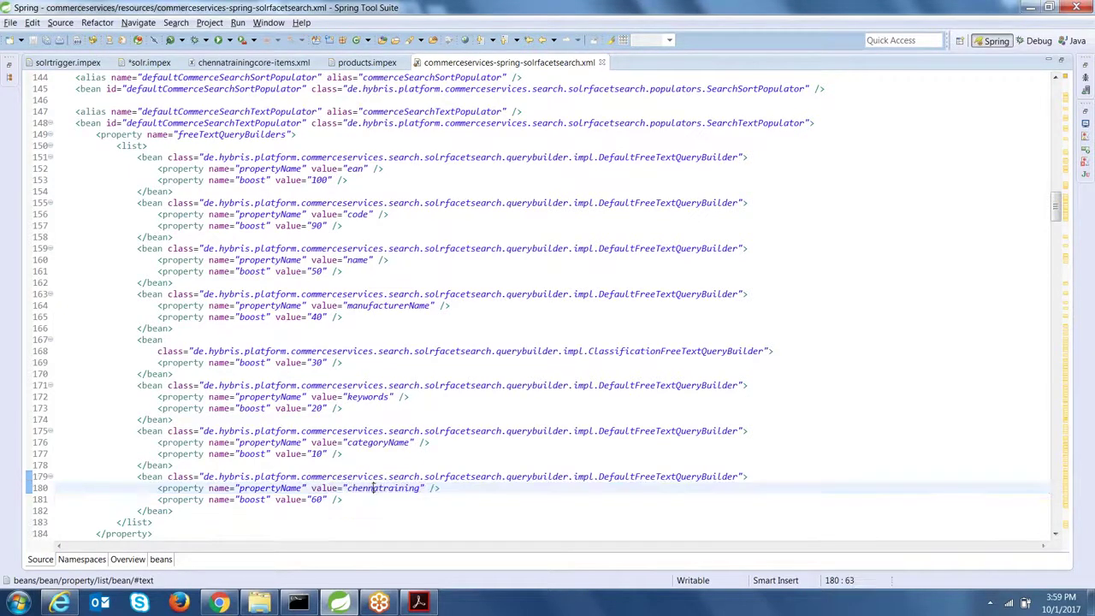
{"action": "double_click", "coordinate": [374, 487]}
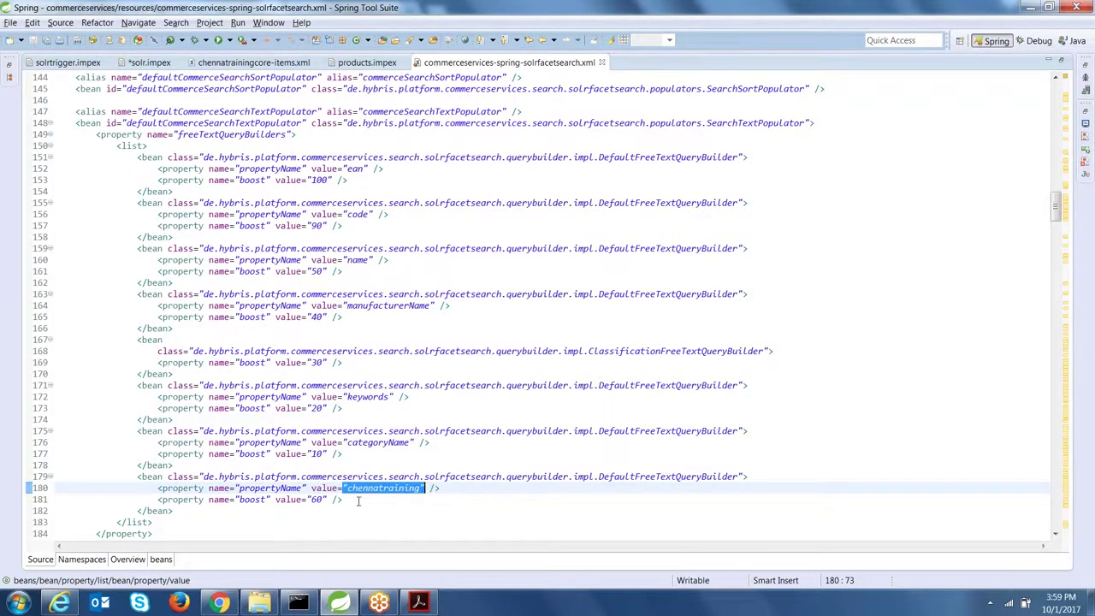
{"action": "left_click_drag", "start_coordinate": [188, 513], "coordinate": [53, 476]}
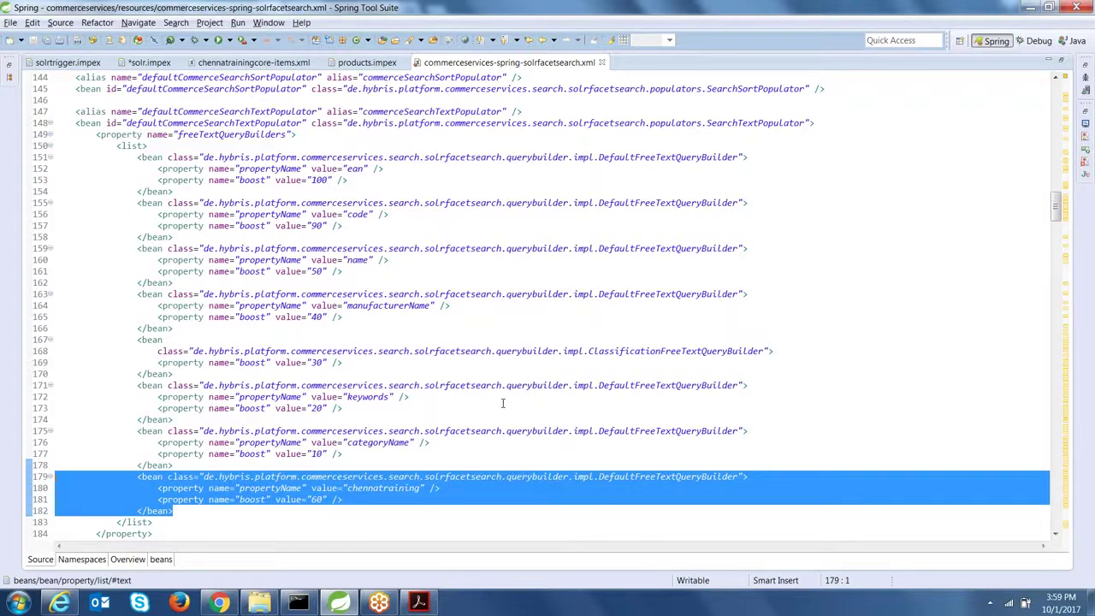
Read on in the PDF guide to Step 8 and find the beans file that needs the chennatraining product data property.
{"action": "key", "text": "alt+Tab"}
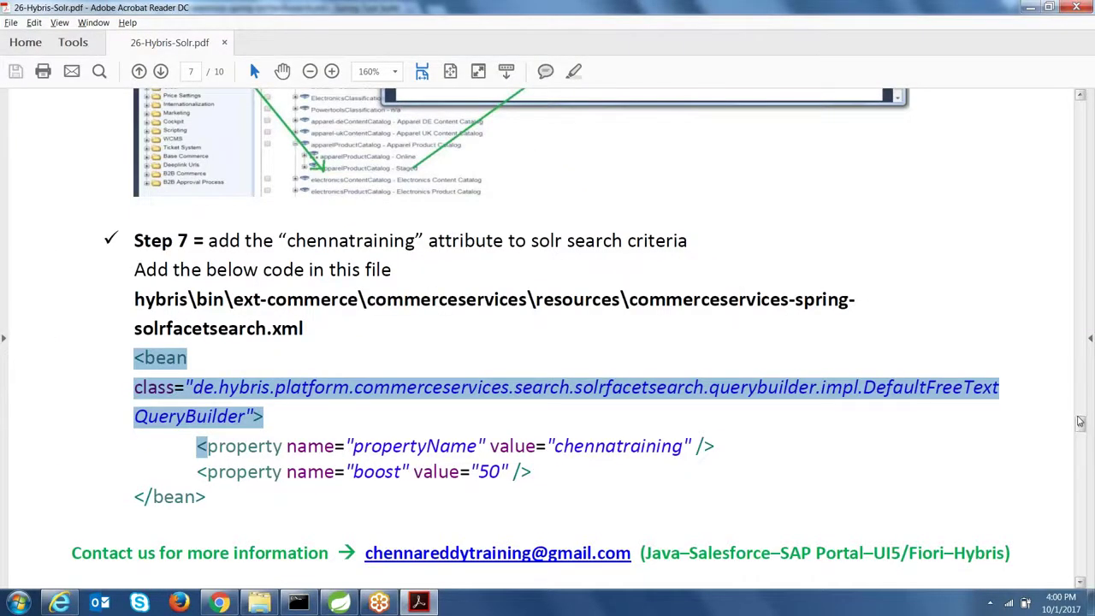
{"action": "left_click_drag", "start_coordinate": [1081, 422], "coordinate": [1080, 443]}
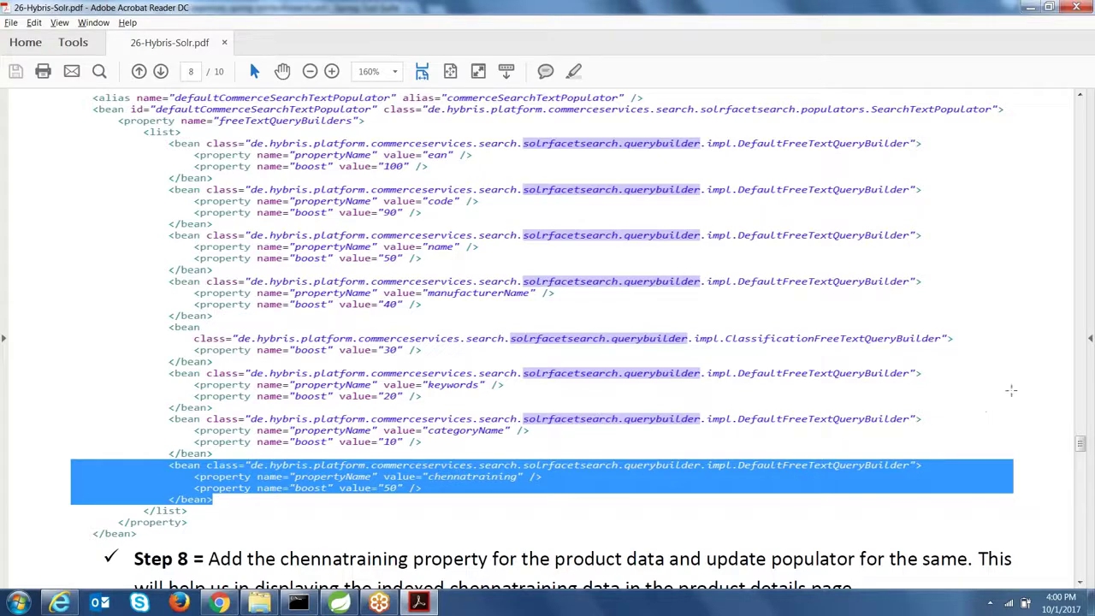
{"action": "left_click_drag", "start_coordinate": [1080, 442], "coordinate": [1082, 453]}
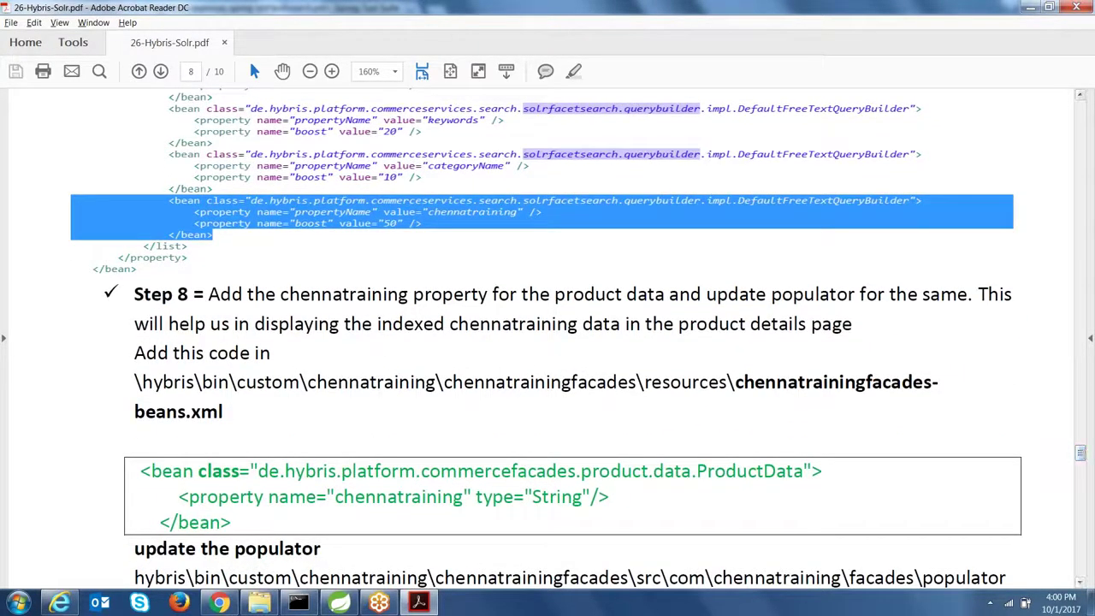
{"action": "key", "text": "alt+Tab"}
{"action": "key", "text": "alt+Tab"}
{"action": "left_click_drag", "start_coordinate": [734, 382], "coordinate": [236, 419]}
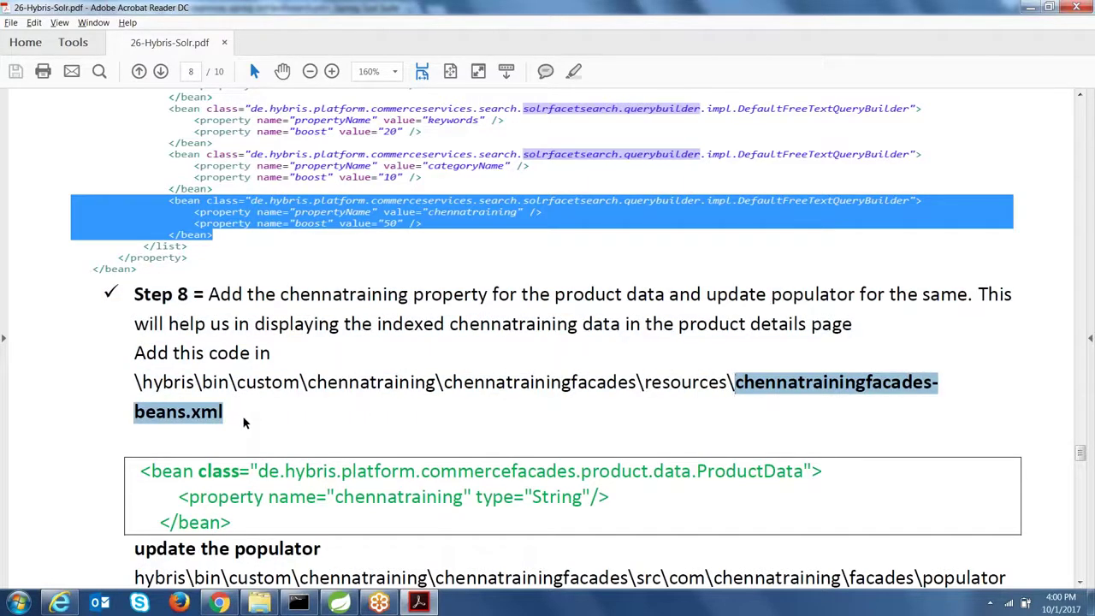
Open the resource chennatrainingfacades-beans.xml in Spring Tool Suite.
{"action": "left_click", "coordinate": [338, 602]}
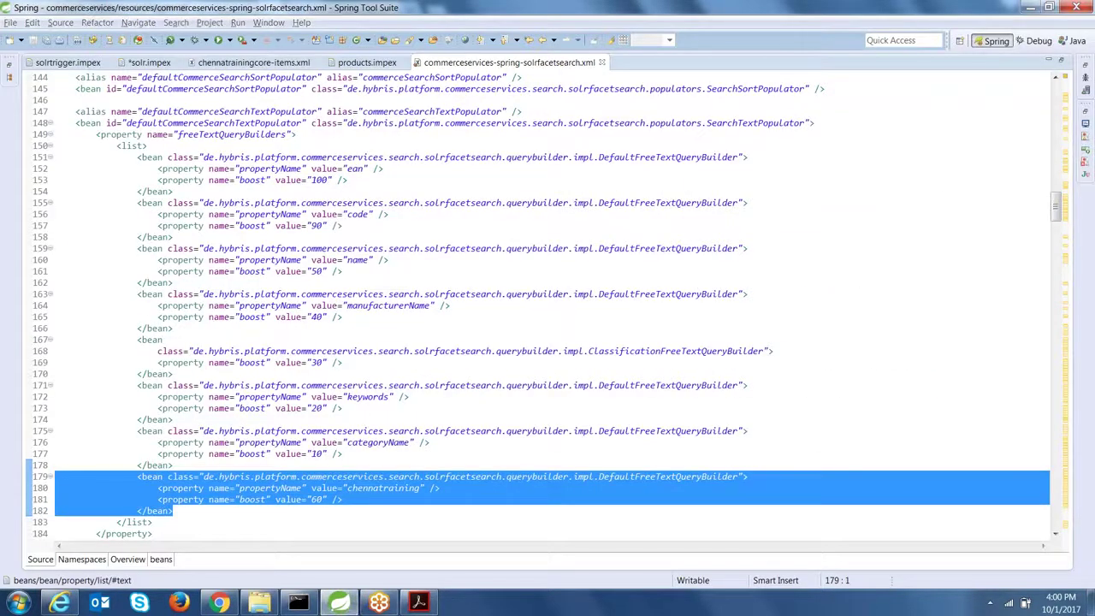
{"action": "key", "text": "ctrl+shift+r"}
{"action": "type", "text": "chennatrainingfacadesbeans."}
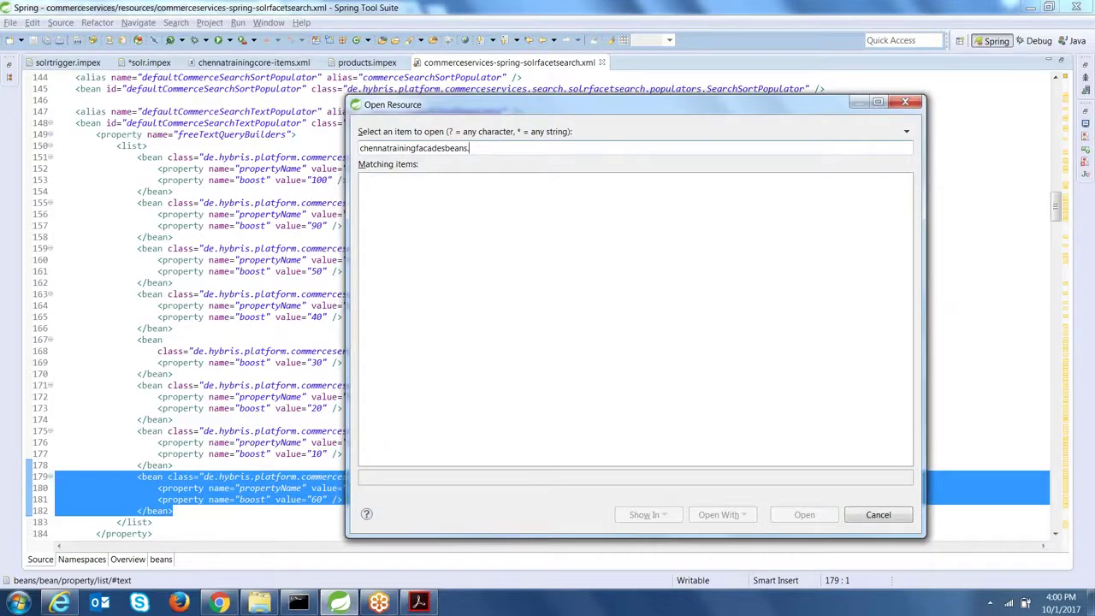
{"action": "key", "text": "BackSpace"}
{"action": "key", "text": "BackSpace"}
{"action": "key", "text": "BackSpace"}
{"action": "key", "text": "BackSpace"}
{"action": "key", "text": "BackSpace"}
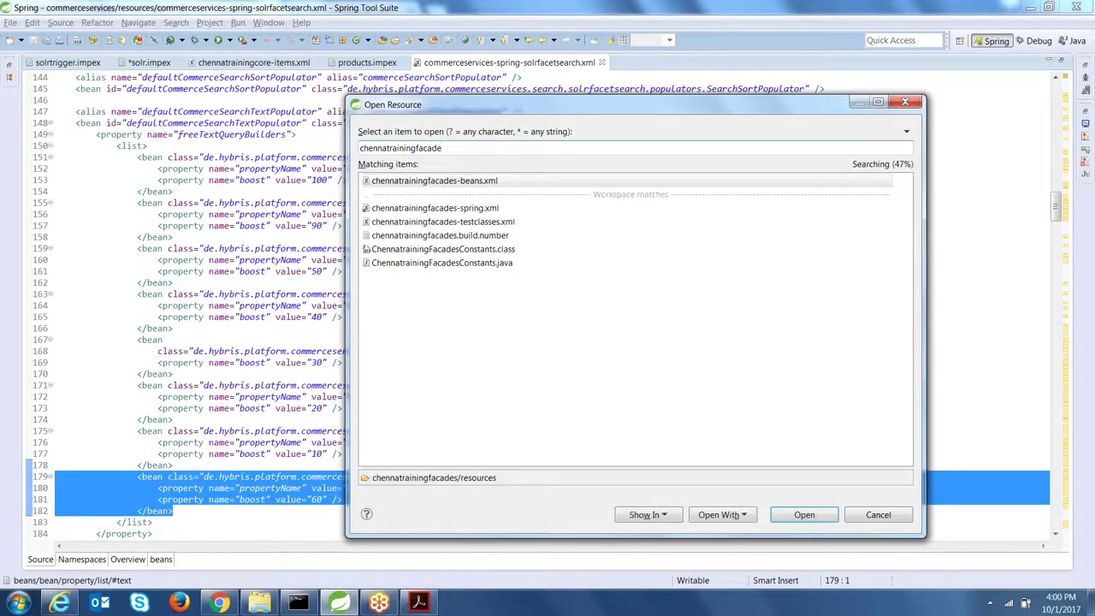
{"action": "key", "text": "Return"}
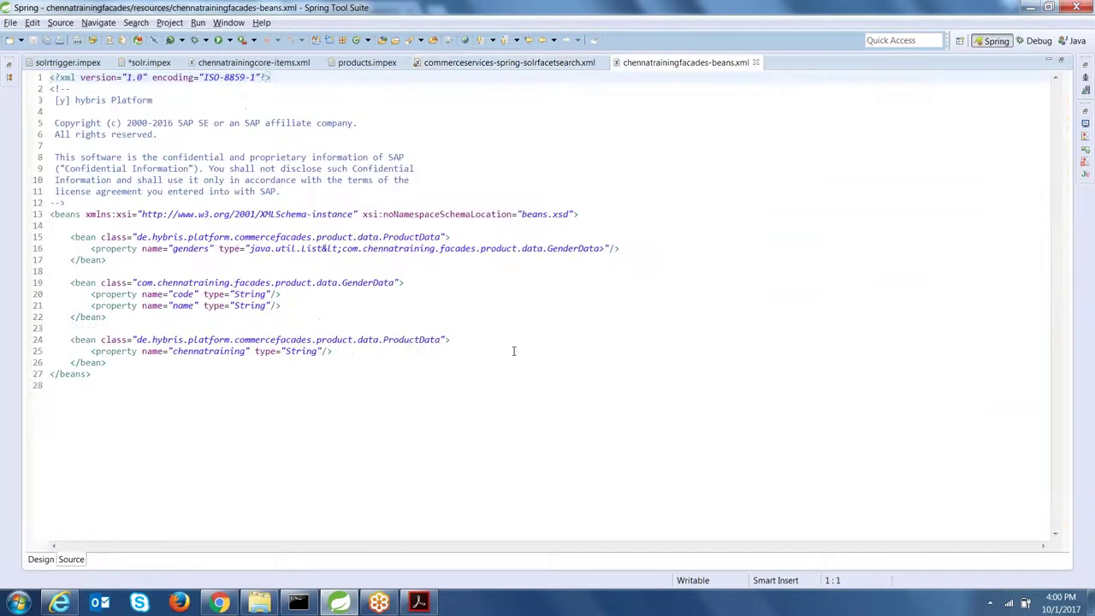
Highlight the ProductData bean that declares the chennatraining String property in the beans file.
{"action": "left_click", "coordinate": [513, 351]}
{"action": "left_click_drag", "start_coordinate": [107, 362], "coordinate": [49, 339]}
{"action": "left_click", "coordinate": [416, 354]}
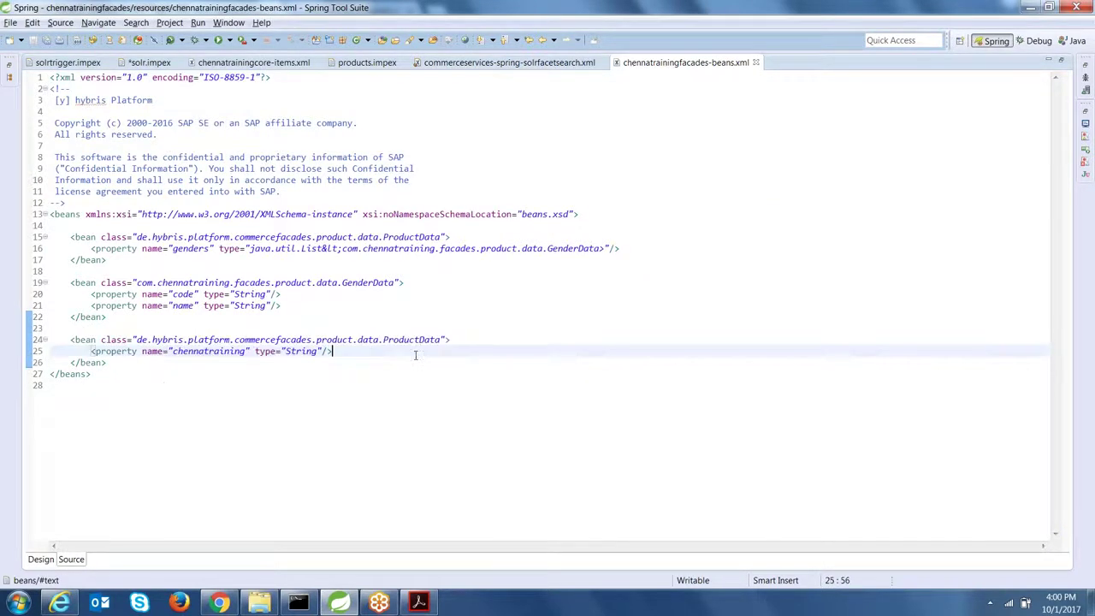
{"action": "left_click_drag", "start_coordinate": [124, 360], "coordinate": [49, 340]}
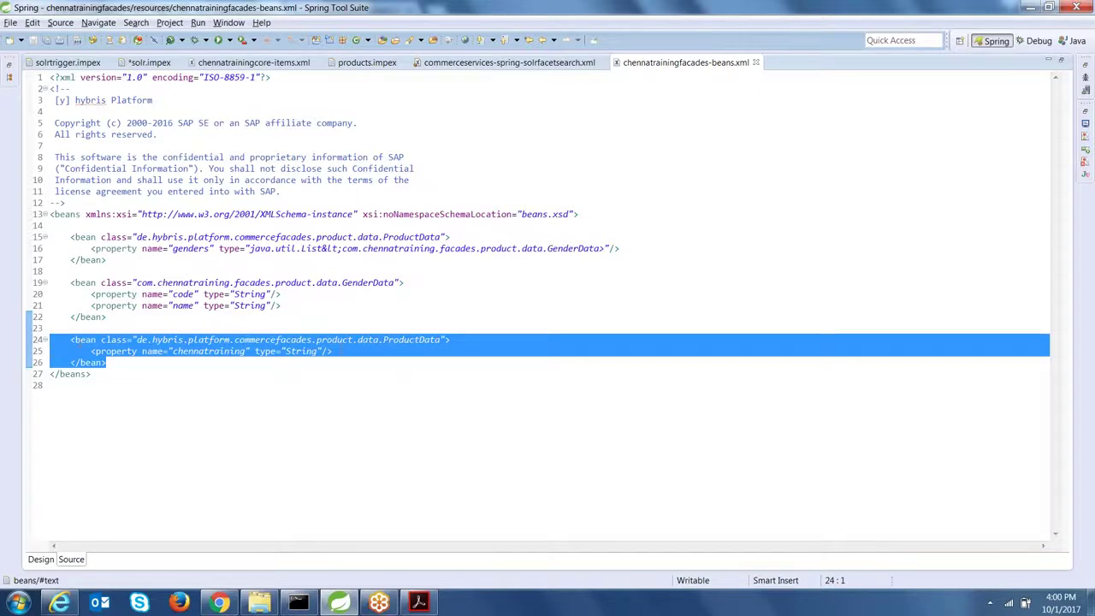
Compare the ProductData bean with the PDF guide's Step 8 code, highlighting its class name and the chennatraining property name.
{"action": "key", "text": "alt+Tab"}
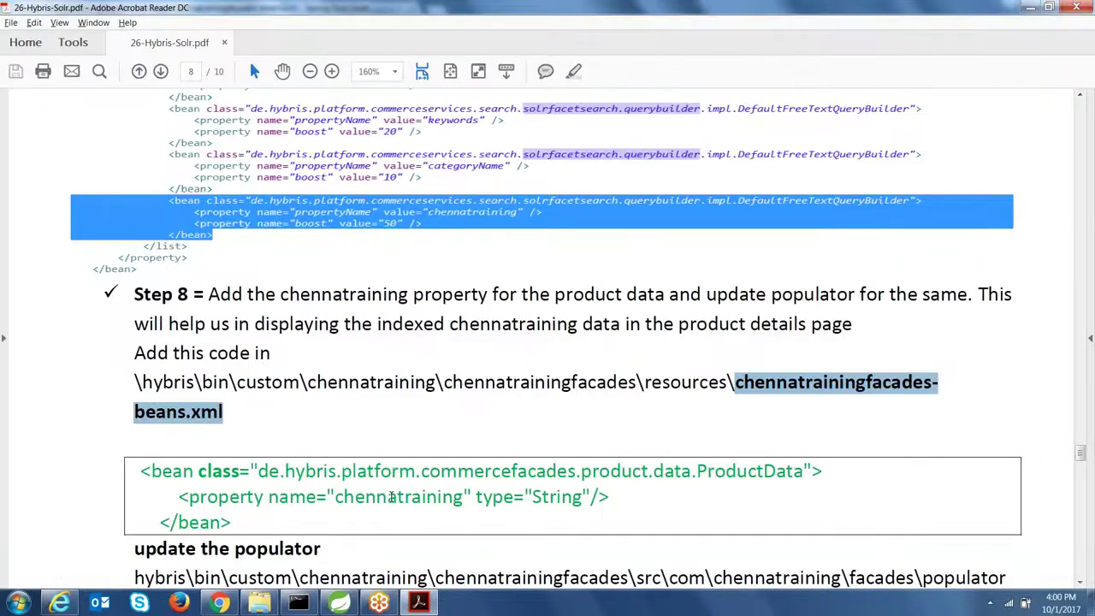
{"action": "key", "text": "alt+Tab"}
{"action": "key", "text": "Up"}
{"action": "left_click_drag", "start_coordinate": [117, 363], "coordinate": [50, 340]}
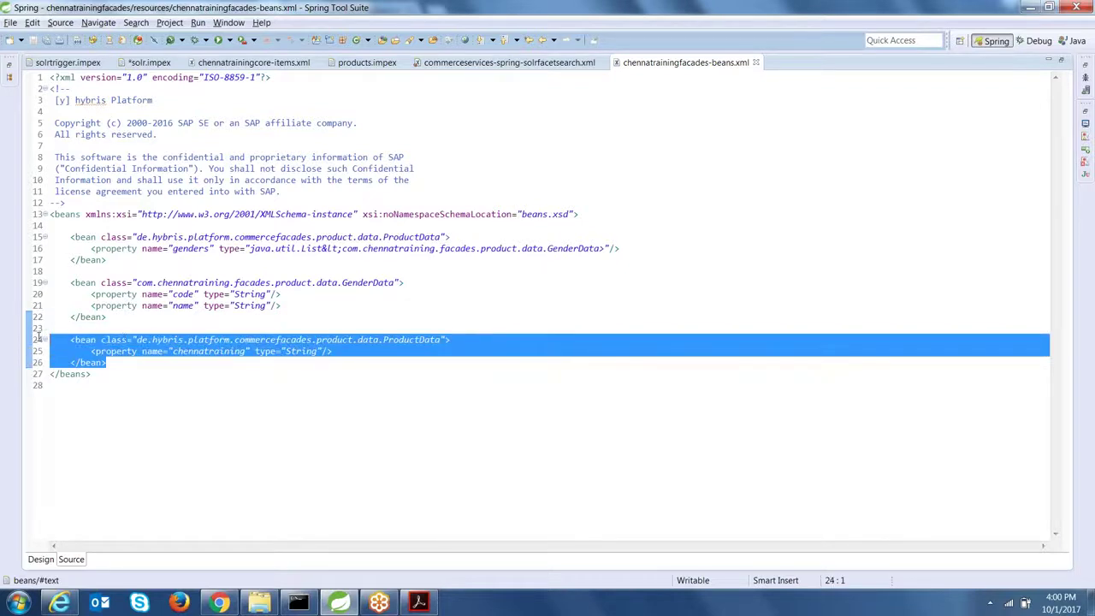
{"action": "left_click", "coordinate": [347, 347]}
{"action": "double_click", "coordinate": [435, 340]}
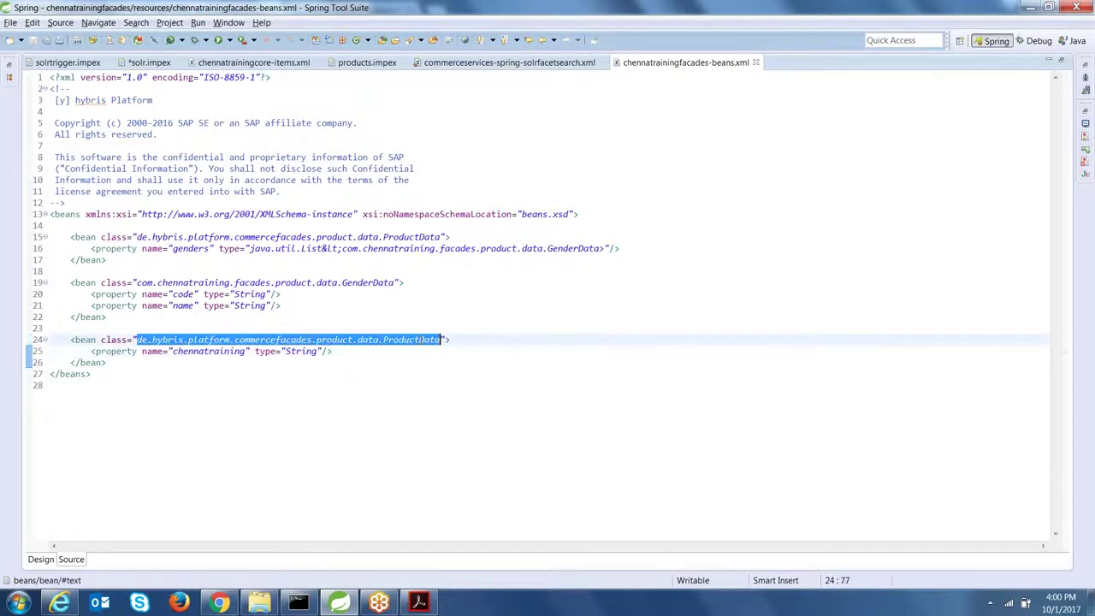
{"action": "double_click", "coordinate": [244, 351]}
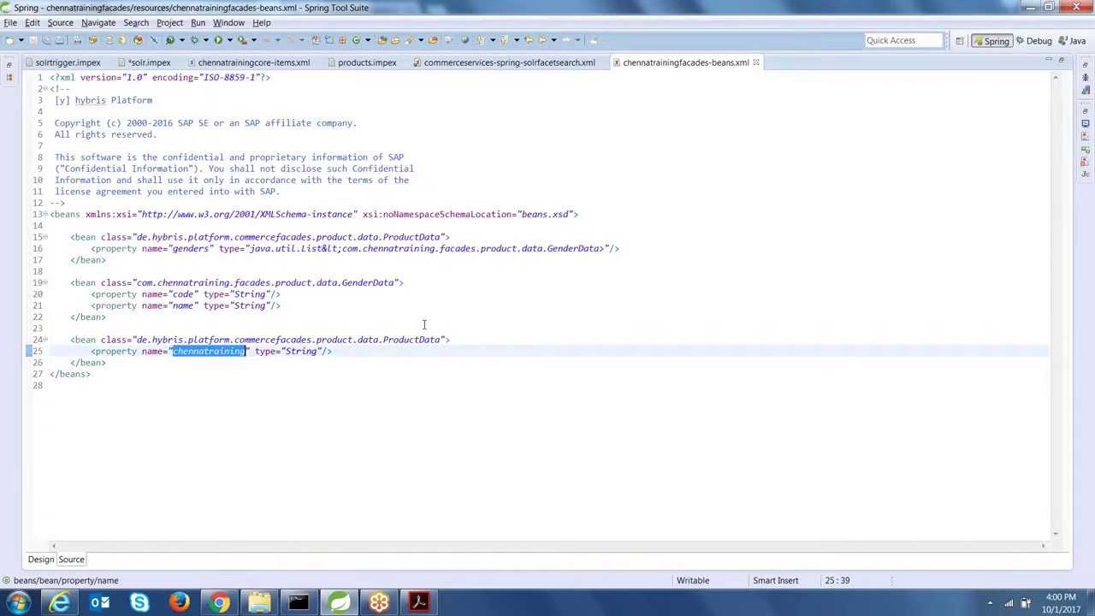
Copy the populator file name from Step 8 of the PDF guide and open ApparelProductPopulator.java from chennatrainingfacades in Spring Tool Suite.
{"action": "key", "text": "alt+Tab"}
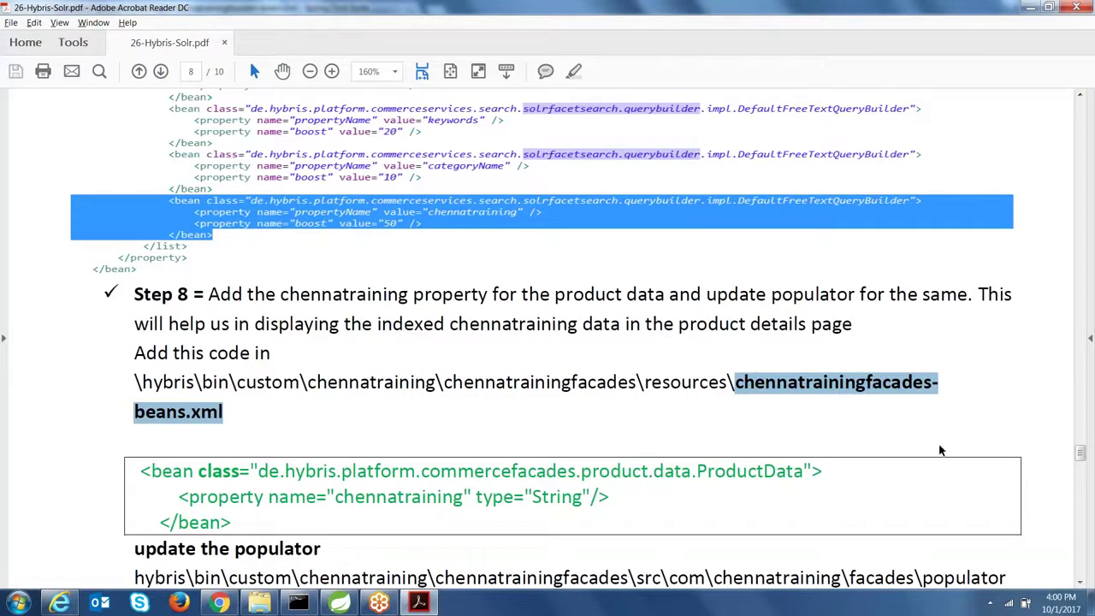
{"action": "scroll", "coordinate": [1077, 453], "scroll_direction": "down", "scroll_amount": 3}
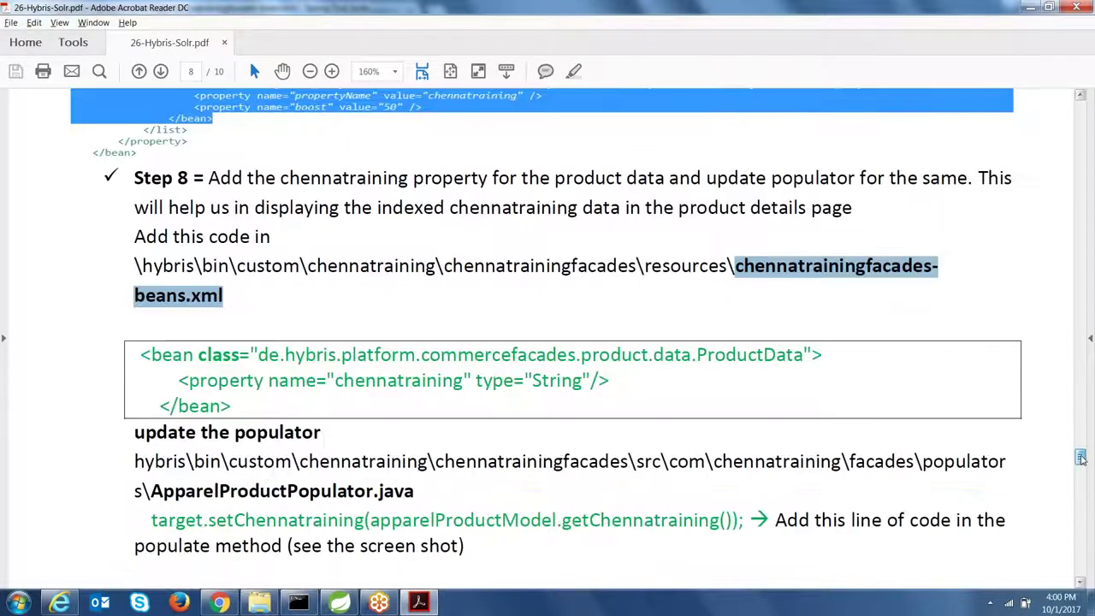
{"action": "left_click_drag", "start_coordinate": [151, 490], "coordinate": [419, 491]}
{"action": "key", "text": "ctrl+c"}
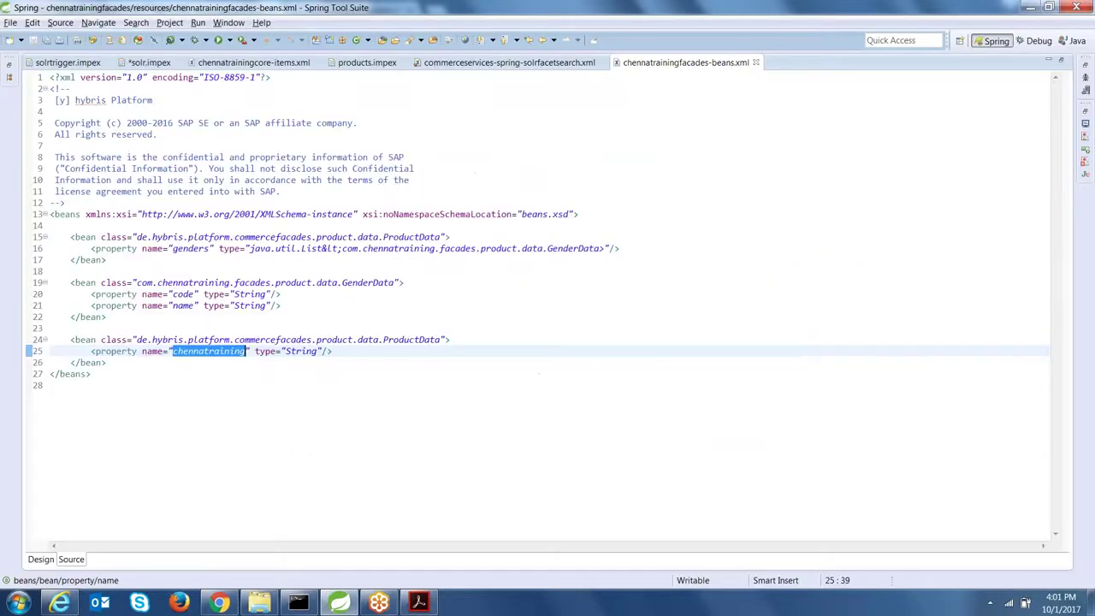
{"action": "key", "text": "ctrl+shift+r"}
{"action": "key", "text": "ctrl+v"}
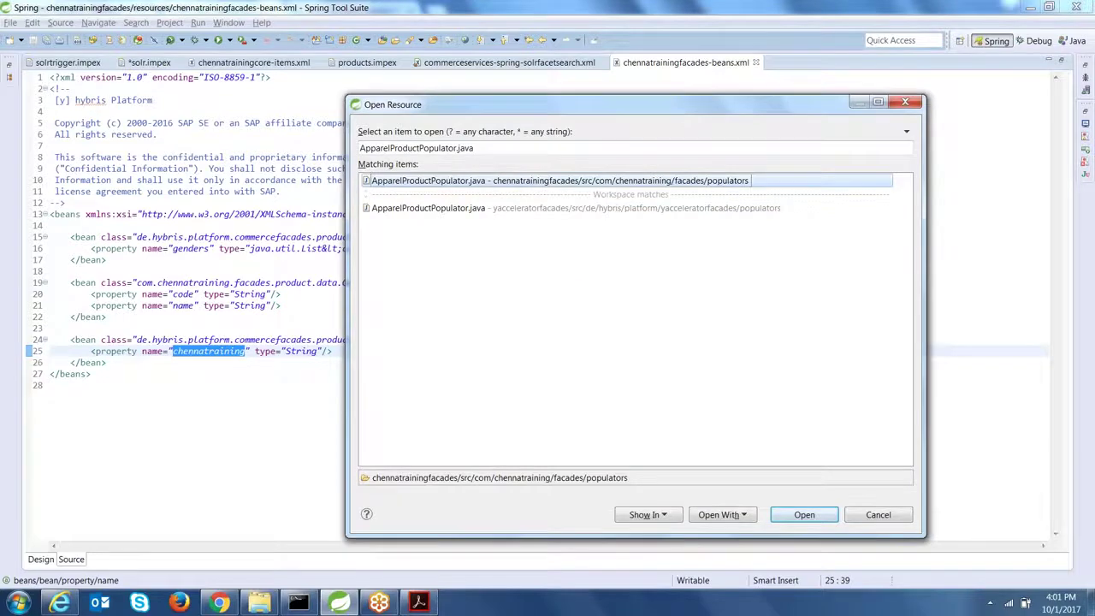
{"action": "key", "text": "Return"}
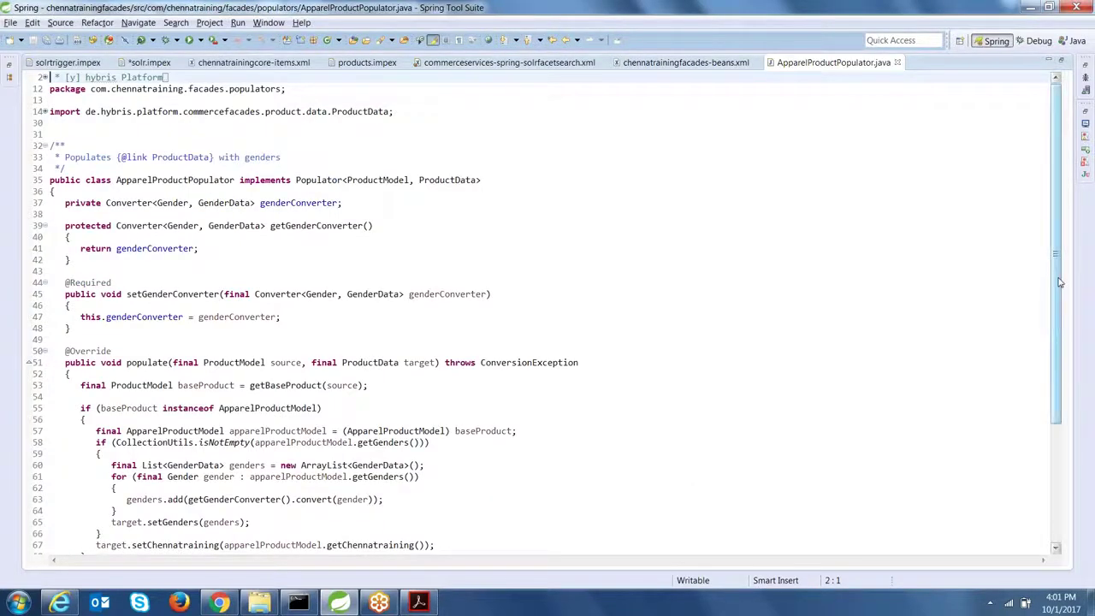
Highlight the ProductModel and ProductData parameter types of the populate method and its target.setChennatraining call.
{"action": "scroll", "coordinate": [279, 295], "scroll_direction": "down", "scroll_amount": 2}
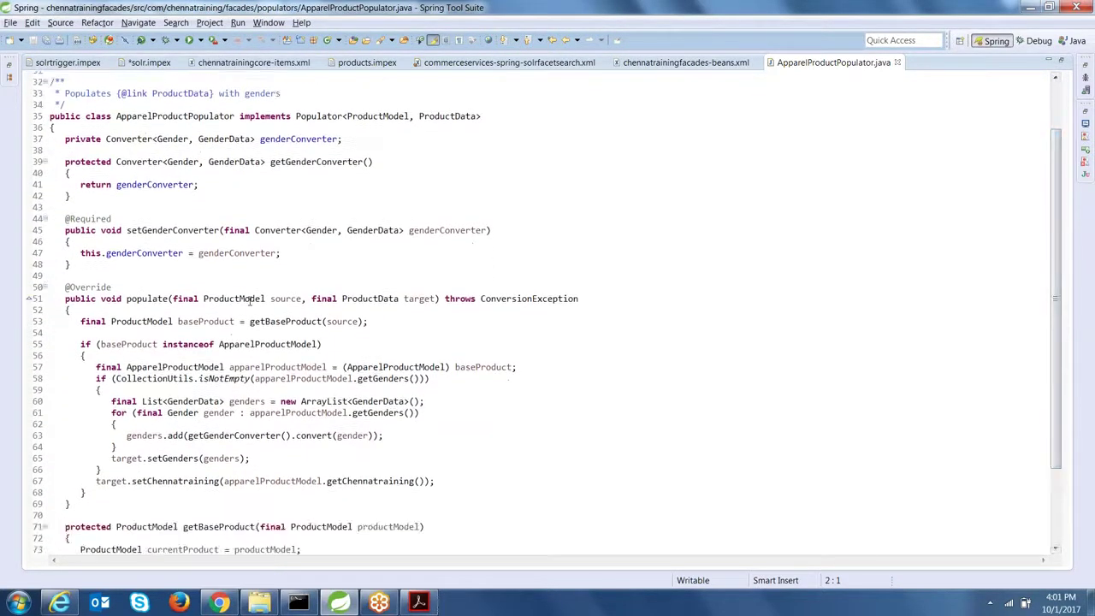
{"action": "double_click", "coordinate": [250, 298]}
{"action": "double_click", "coordinate": [379, 299]}
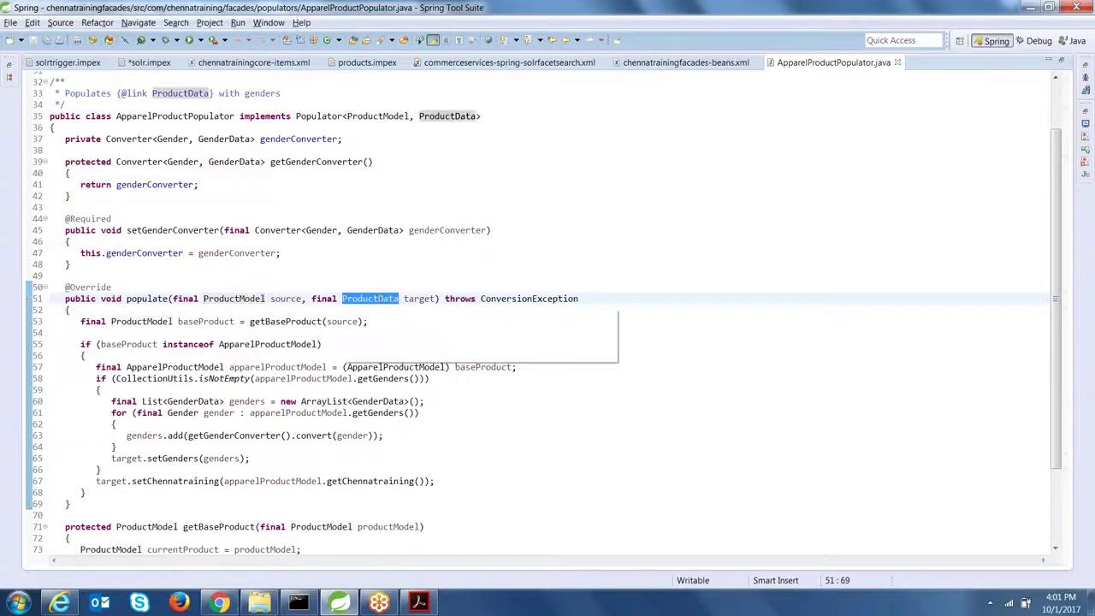
{"action": "left_click_drag", "start_coordinate": [1063, 291], "coordinate": [1065, 368]}
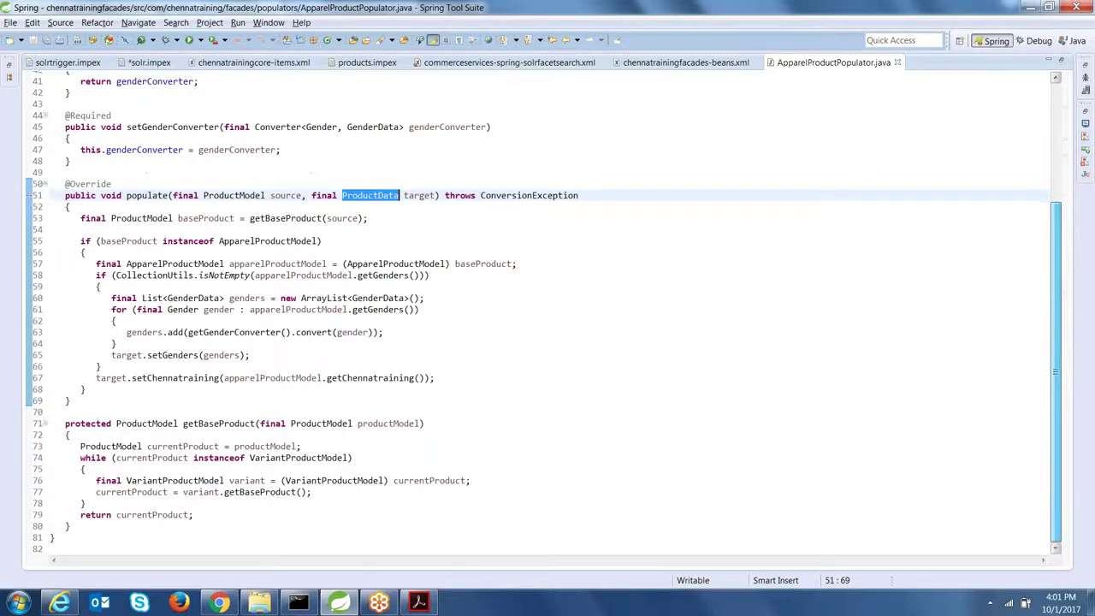
{"action": "left_click_drag", "start_coordinate": [435, 377], "coordinate": [219, 378]}
{"action": "left_click", "coordinate": [111, 378]}
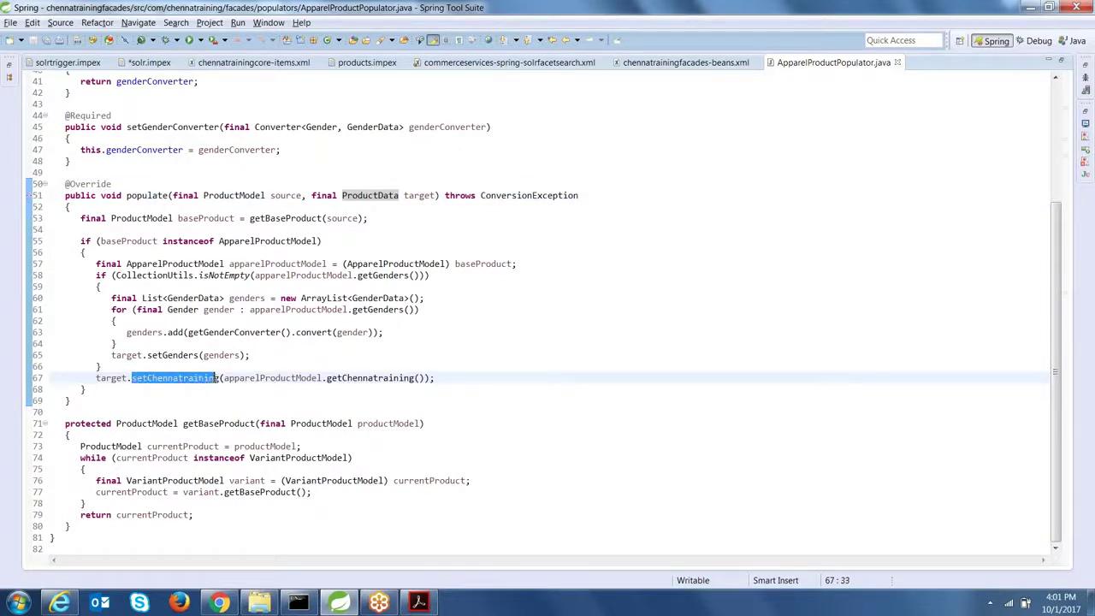
Trace the value from the ProductModel source through apparelProductModel.getChennatraining() to the ProductData target by highlighting each part.
{"action": "double_click", "coordinate": [234, 195]}
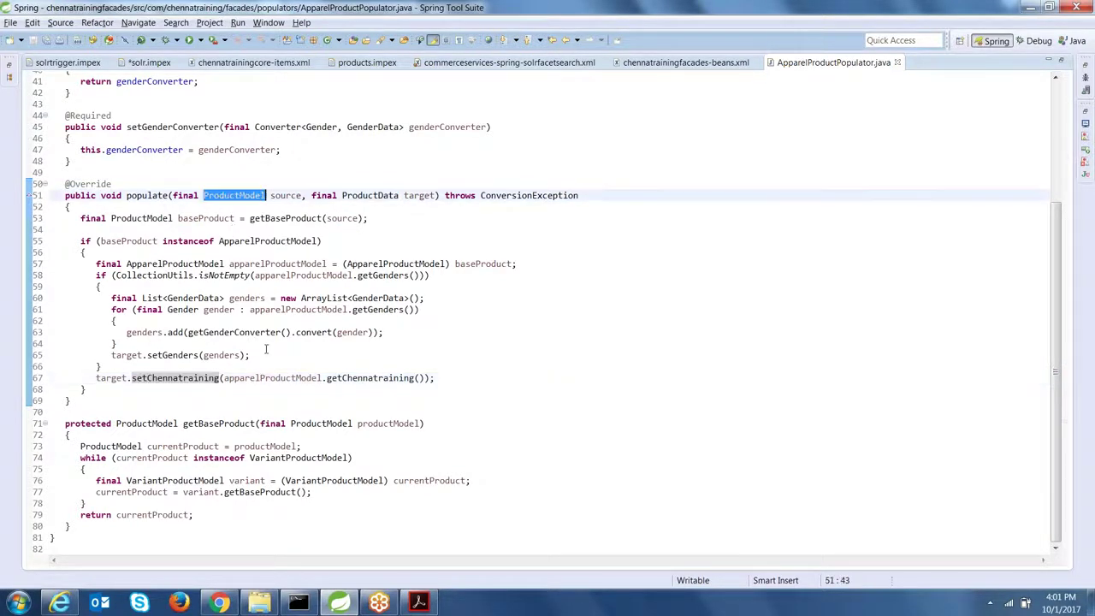
{"action": "left_click_drag", "start_coordinate": [246, 377], "coordinate": [321, 377]}
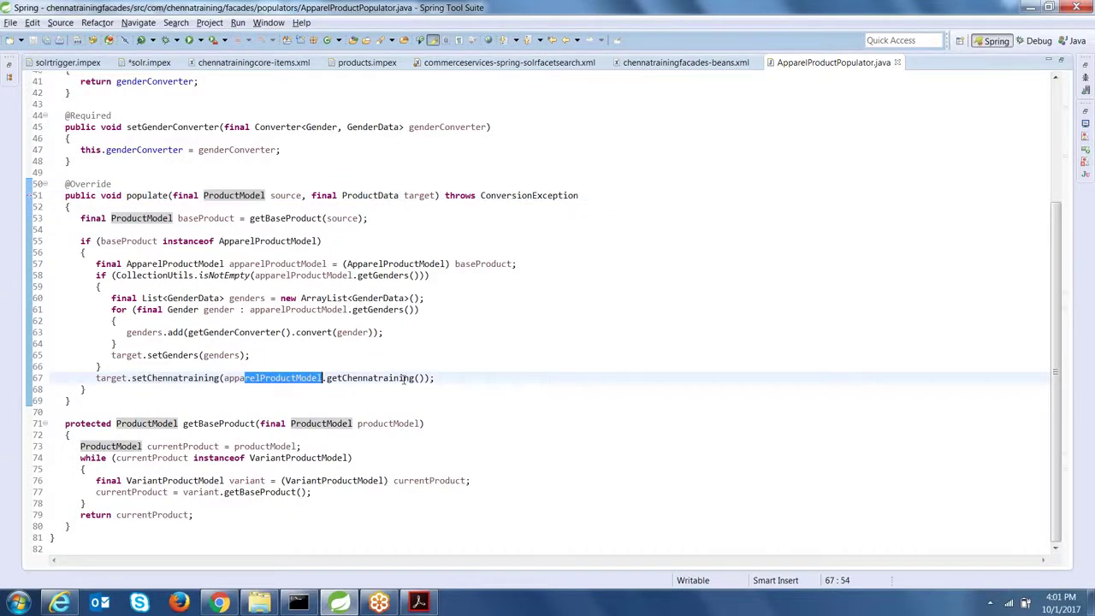
{"action": "left_click_drag", "start_coordinate": [414, 377], "coordinate": [304, 373]}
{"action": "left_click", "coordinate": [174, 377]}
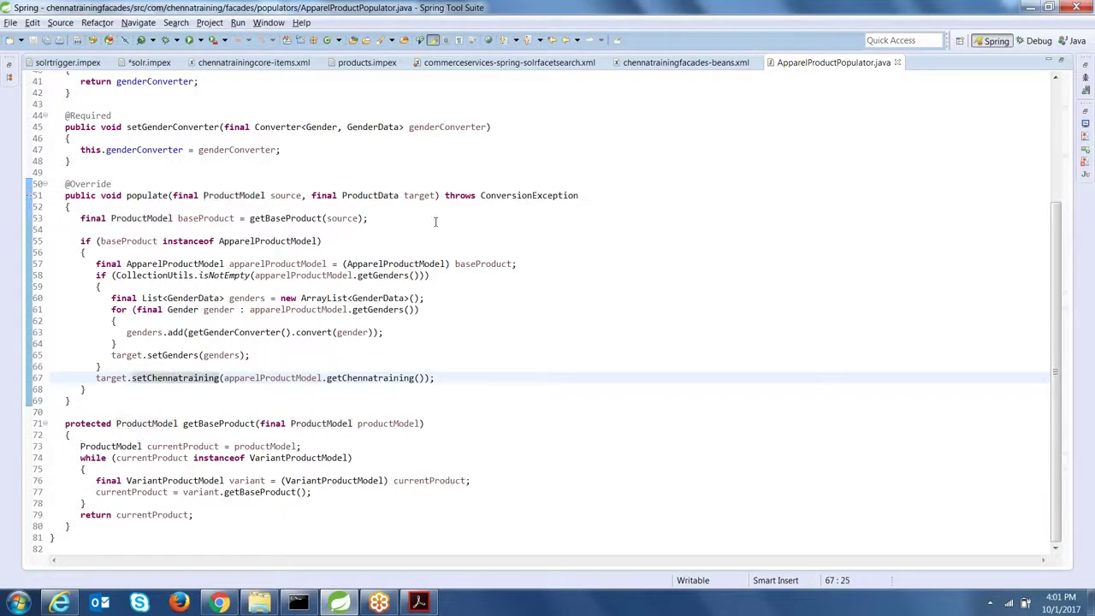
{"action": "double_click", "coordinate": [344, 195]}
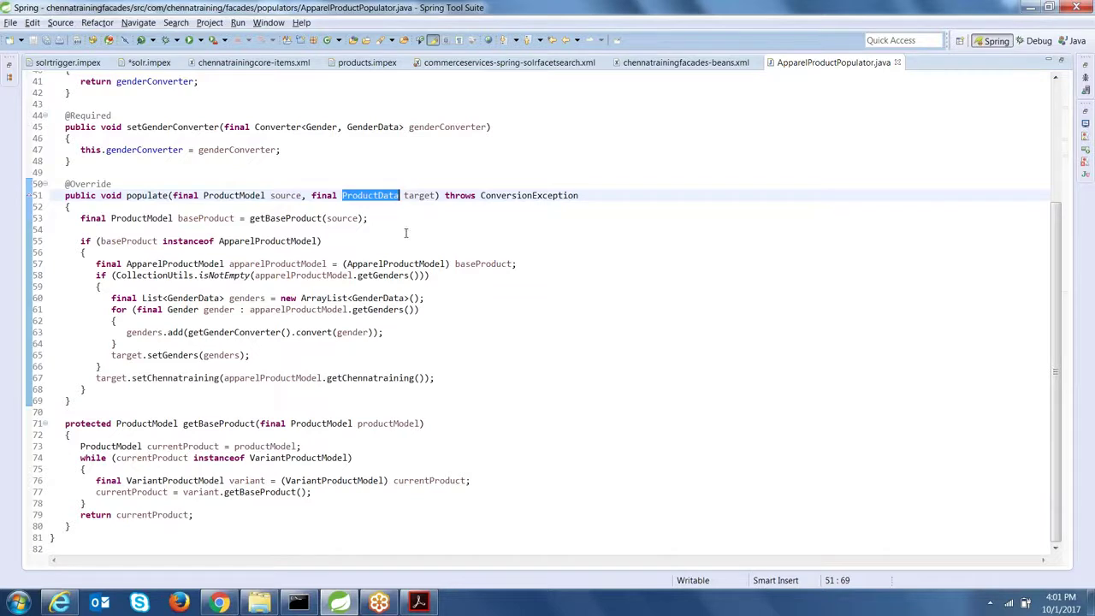
{"action": "left_click_drag", "start_coordinate": [221, 377], "coordinate": [424, 375]}
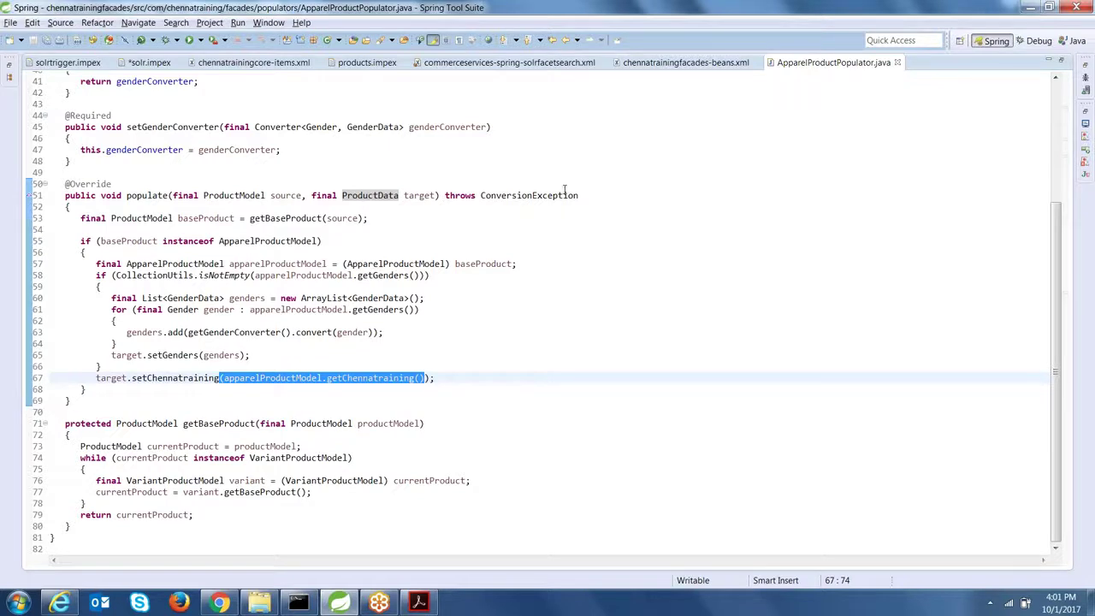
{"action": "left_click", "coordinate": [447, 287]}
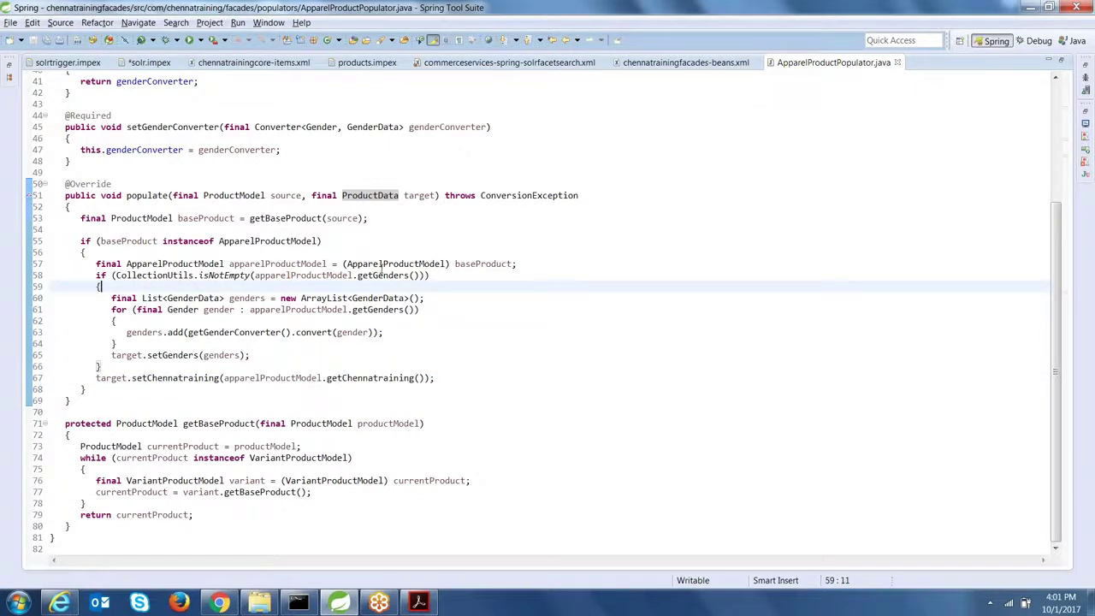
Switch to the PDF guide and read on past the populate method screenshot to Step 9 on modifying the JSP files.
{"action": "mouse_move", "coordinate": [380, 267]}
{"action": "key", "text": "alt+Tab"}
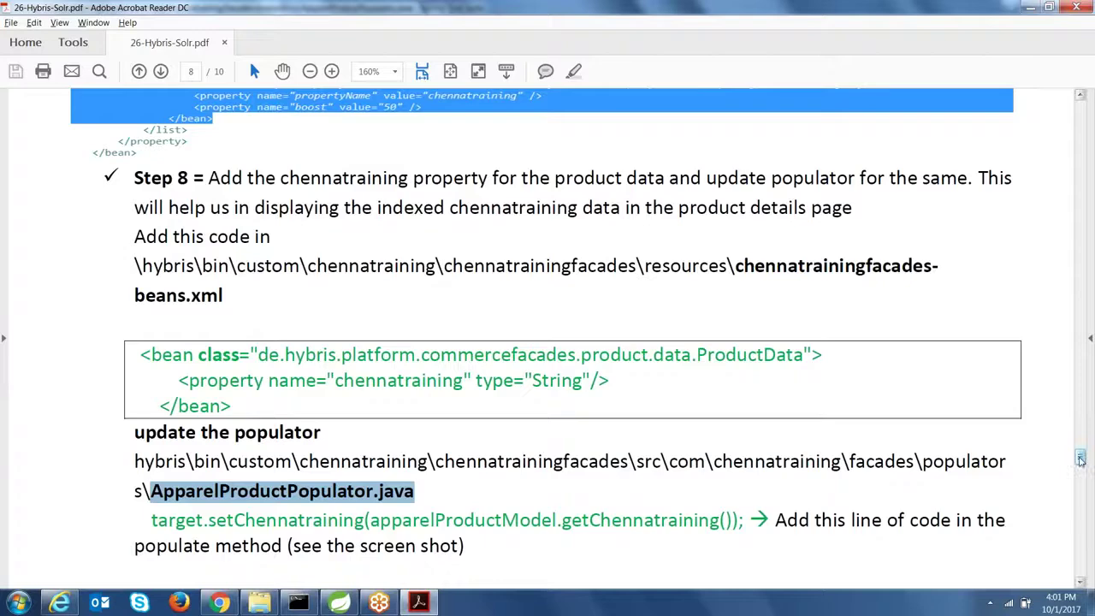
{"action": "scroll", "coordinate": [1080, 466], "scroll_direction": "down", "scroll_amount": 5}
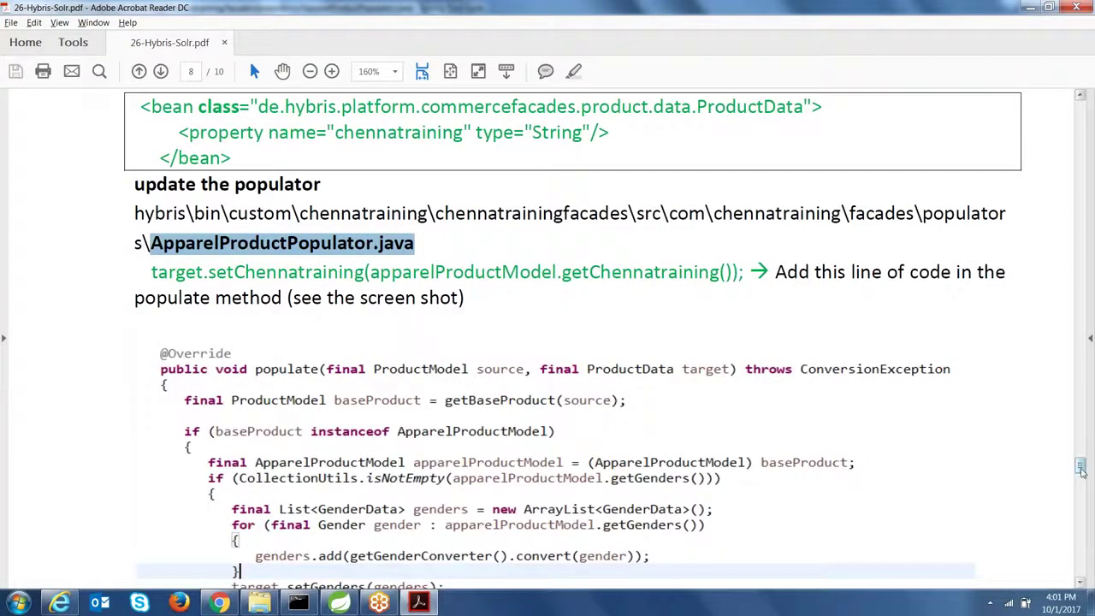
{"action": "scroll", "coordinate": [1080, 466], "scroll_direction": "down", "scroll_amount": 5}
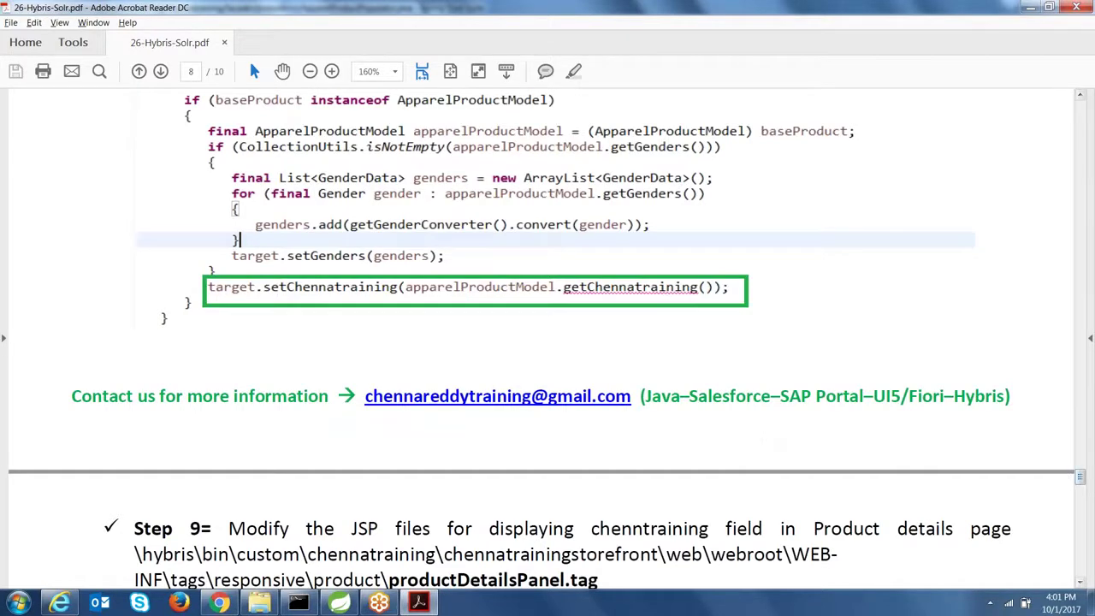
{"action": "scroll", "coordinate": [1081, 486], "scroll_direction": "down", "scroll_amount": 4}
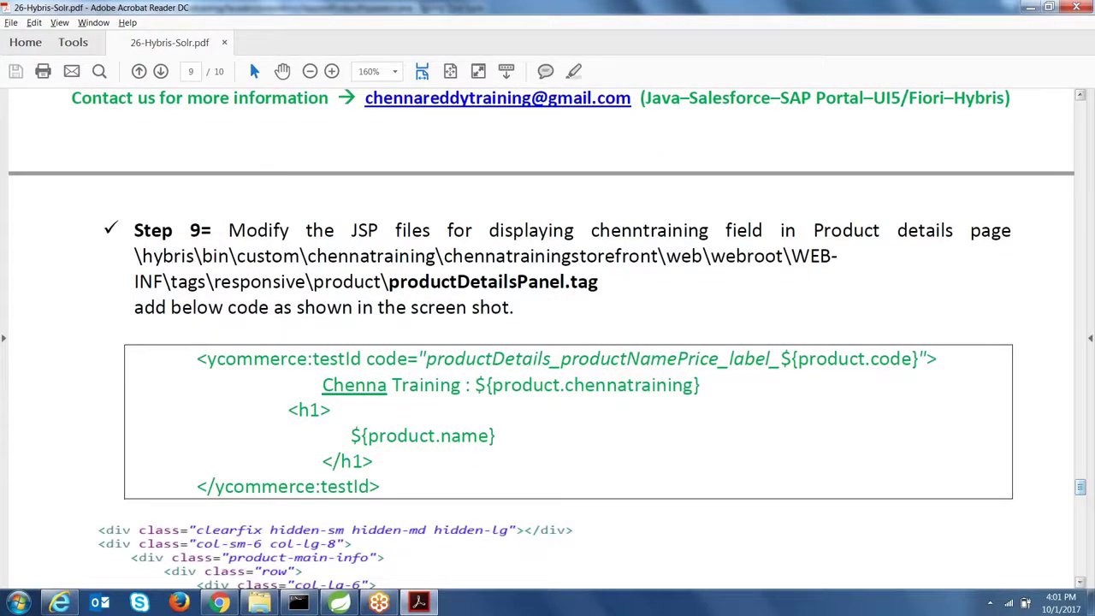
Take the tag file name from Step 9 and open the responsive productDetailsPanel.tag of chennatrainingstorefront in Spring Tool Suite.
{"action": "left_click_drag", "start_coordinate": [389, 282], "coordinate": [607, 288]}
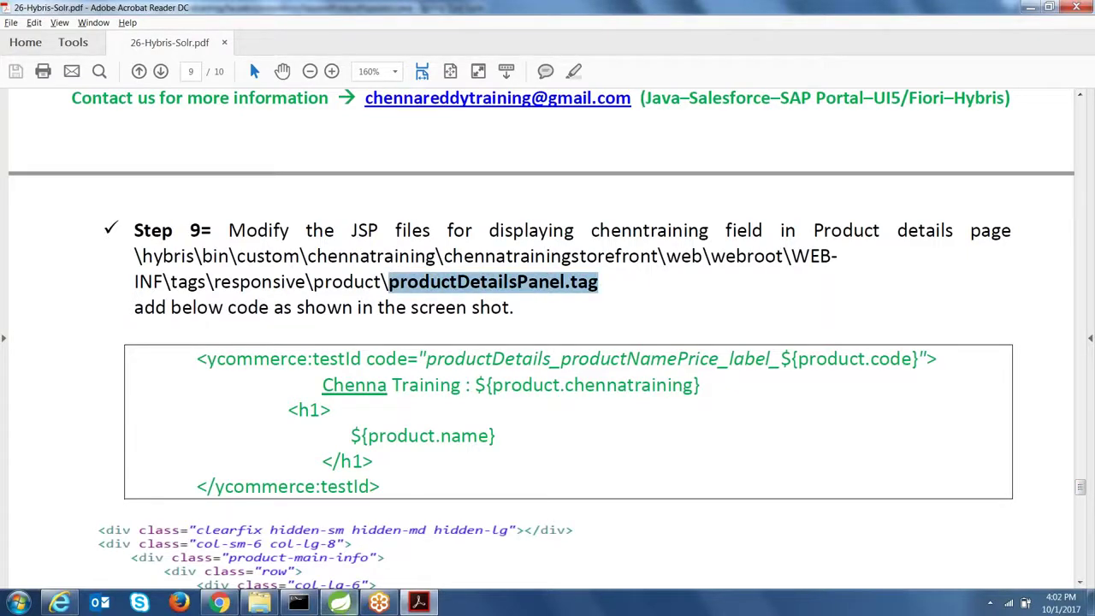
{"action": "left_click", "coordinate": [340, 602]}
{"action": "key", "text": "ctrl+shift+r"}
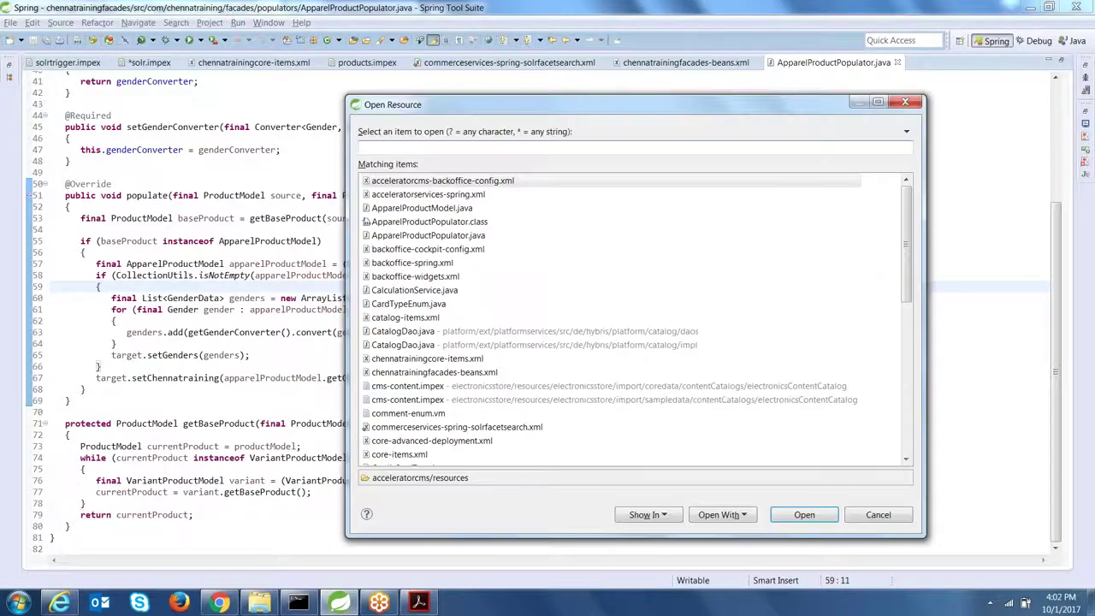
{"action": "type", "text": "productDetailsPanel.tag"}
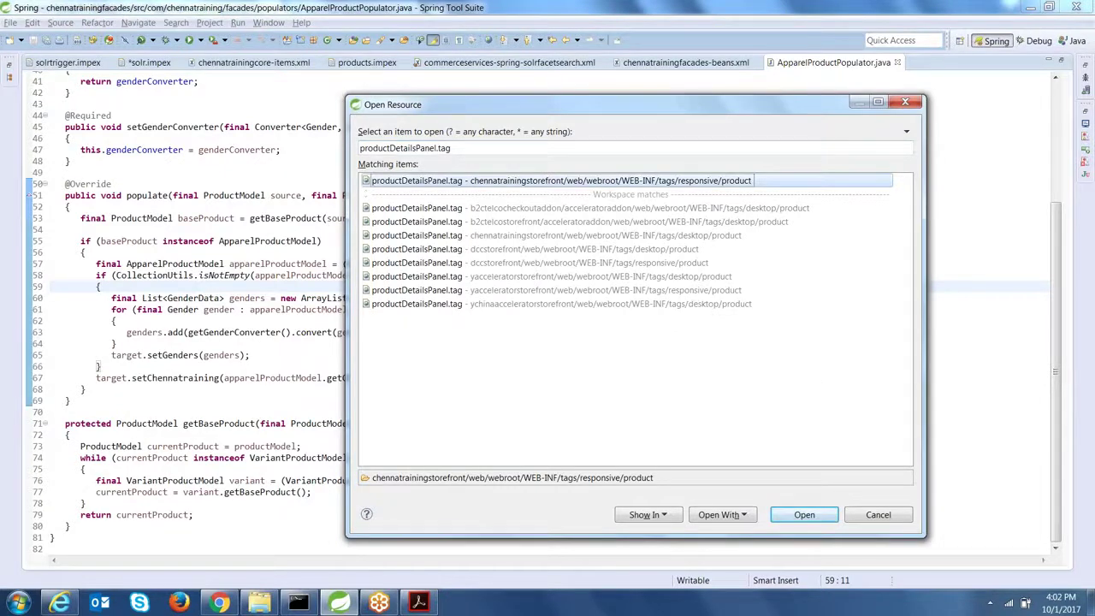
{"action": "key", "text": "Return"}
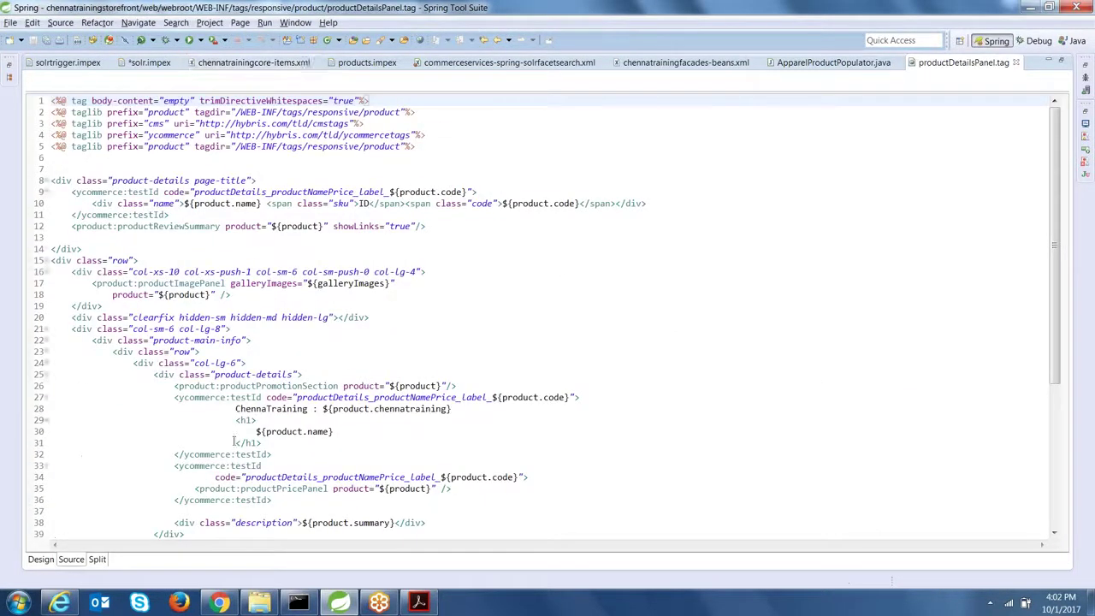
Compare the Step 9 code in the PDF guide with productDetailsPanel.tag and highlight the ycommerce:testId block containing the ChennaTraining line.
{"action": "left_click_drag", "start_coordinate": [271, 454], "coordinate": [92, 420]}
{"action": "key", "text": "alt+Tab"}
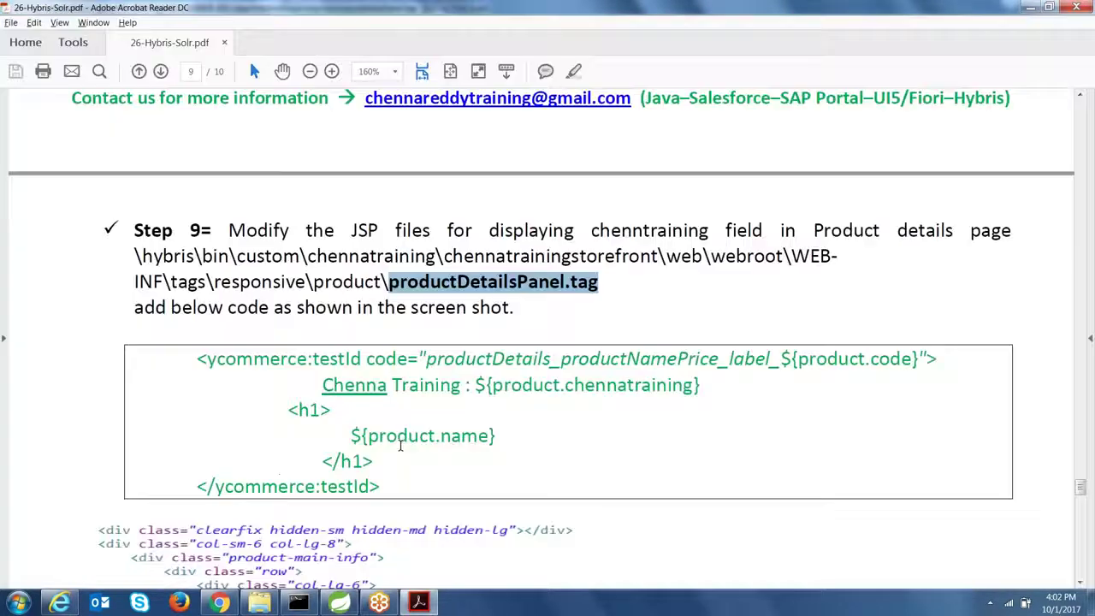
{"action": "left_click_drag", "start_coordinate": [196, 358], "coordinate": [455, 508]}
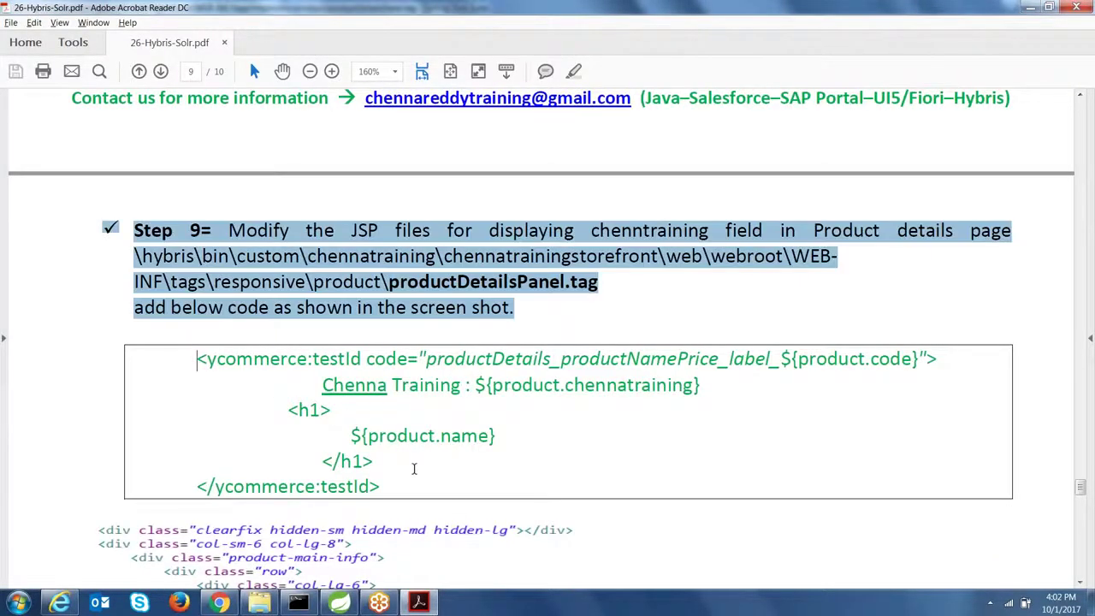
{"action": "key", "text": "alt+Tab"}
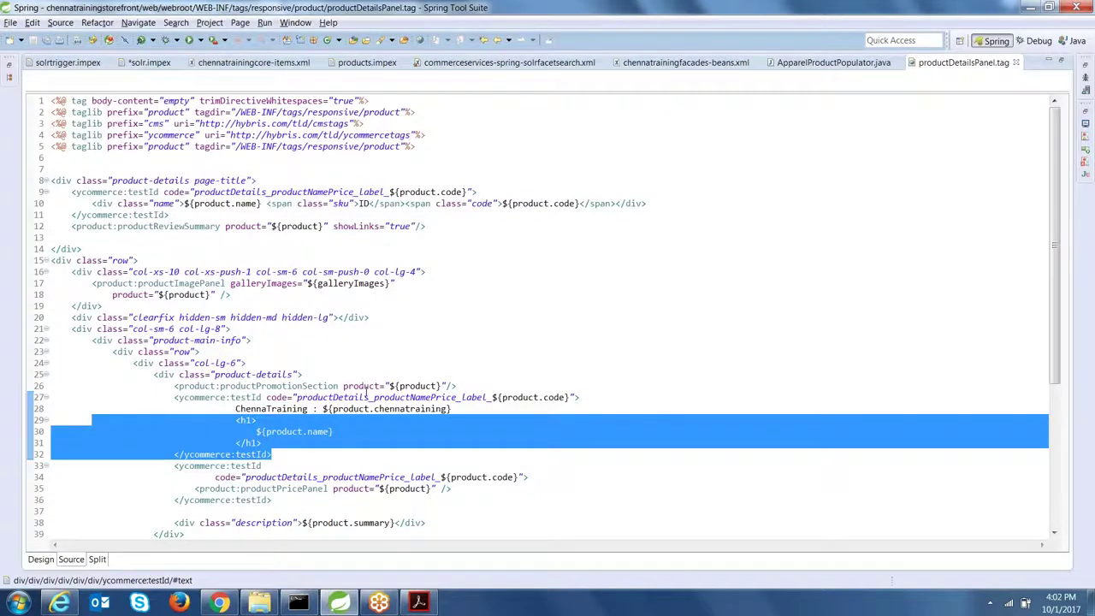
{"action": "left_click_drag", "start_coordinate": [367, 391], "coordinate": [359, 400]}
{"action": "left_click_drag", "start_coordinate": [271, 454], "coordinate": [59, 397]}
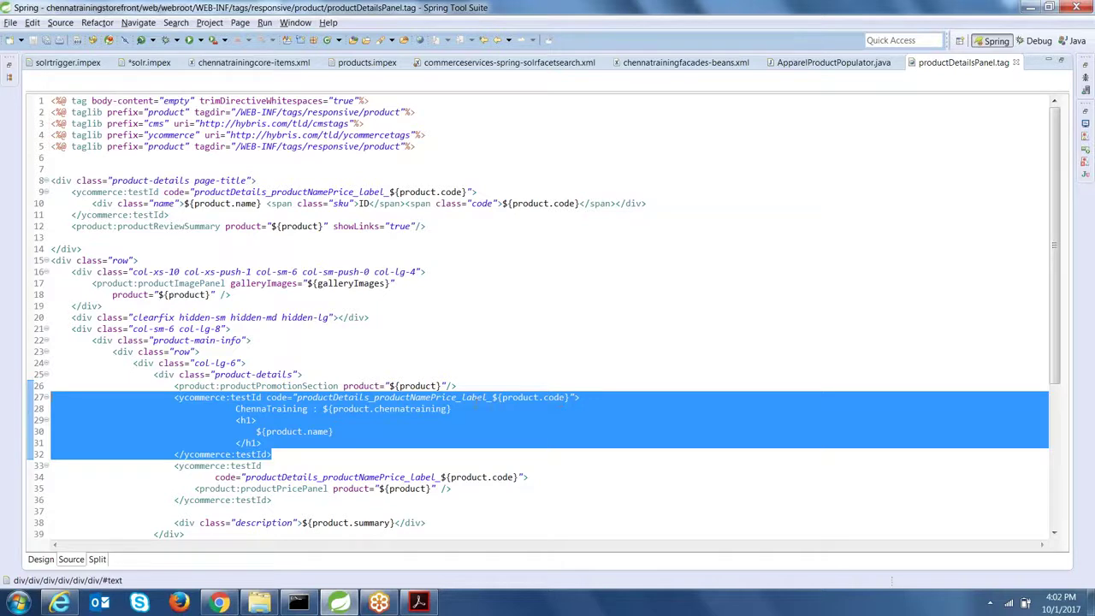
Highlight the ChennaTraining line and its ${product.chennatraining} expression in the tag file, and return to the PDF guide.
{"action": "left_click", "coordinate": [412, 408]}
{"action": "left_click_drag", "start_coordinate": [332, 408], "coordinate": [438, 408]}
{"action": "triple_click", "coordinate": [410, 409]}
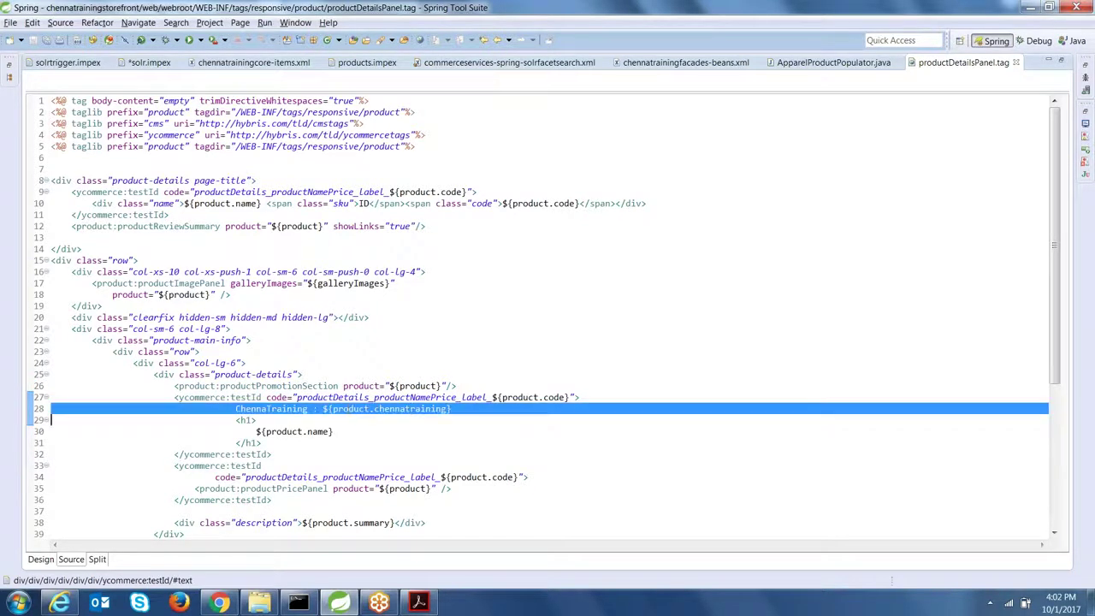
{"action": "double_click", "coordinate": [368, 408]}
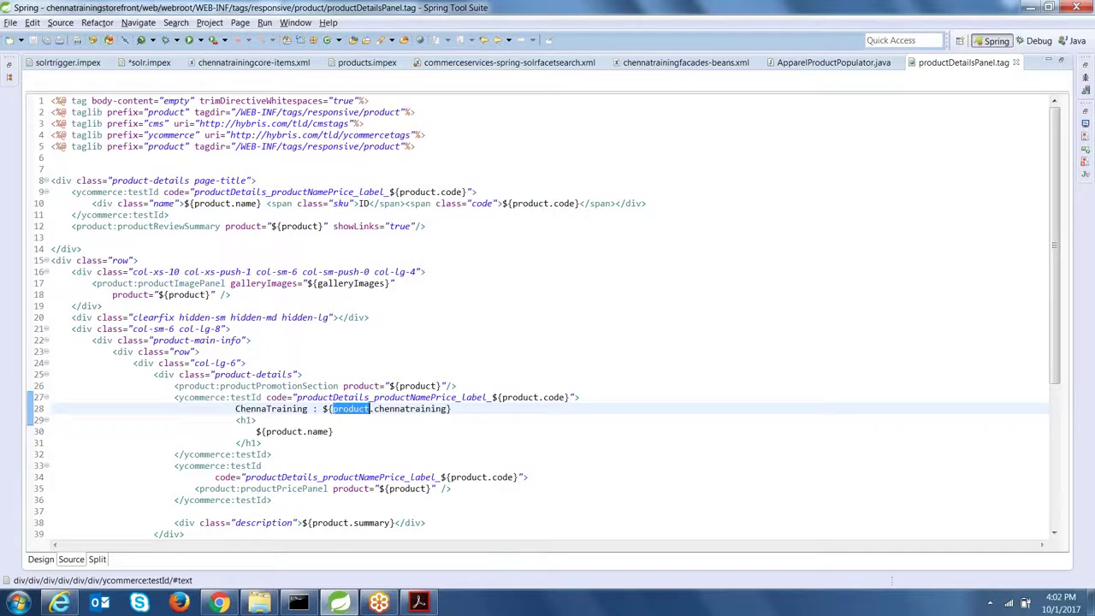
{"action": "left_click_drag", "start_coordinate": [322, 409], "coordinate": [459, 411]}
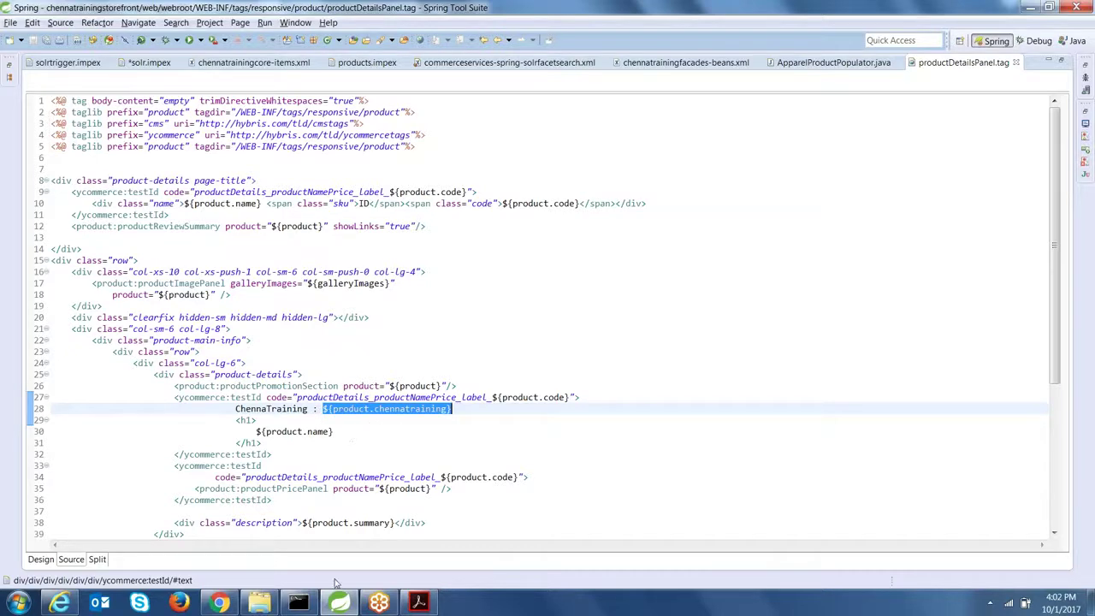
{"action": "left_click", "coordinate": [418, 603]}
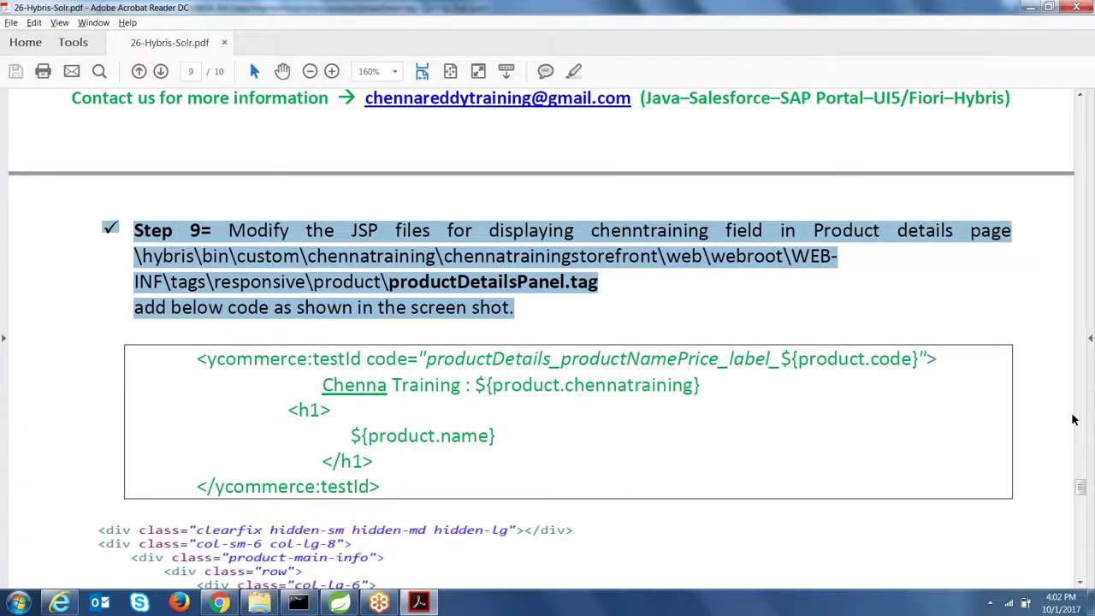
Read Step 10 in the PDF guide, switch to the hybris Management Console in Chrome and open the Facet search Indexer operation wizard.
{"action": "left_click_drag", "start_coordinate": [1079, 486], "coordinate": [1082, 510]}
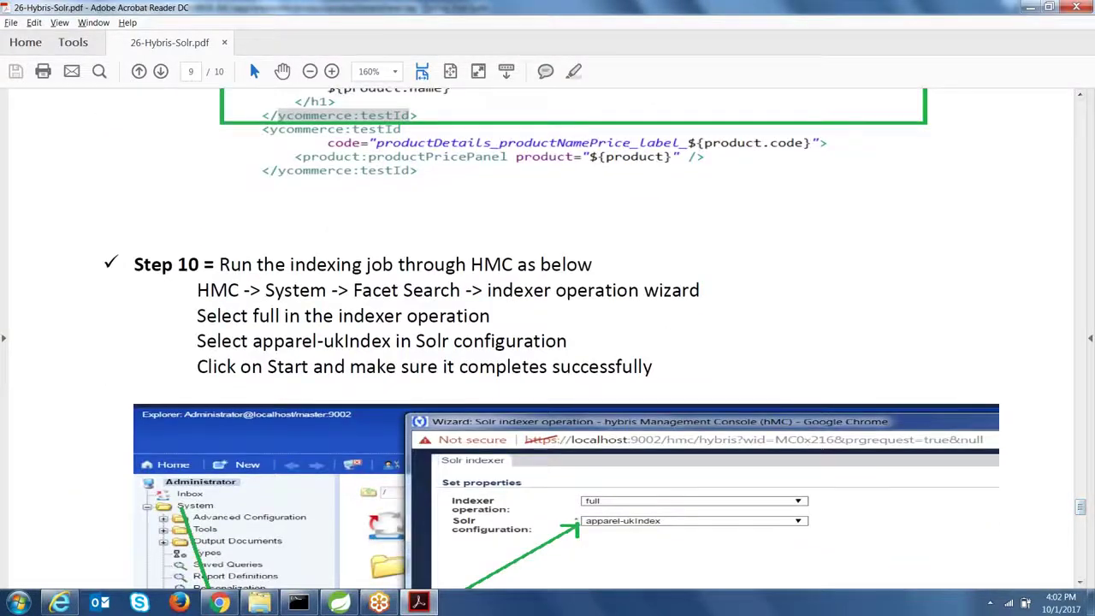
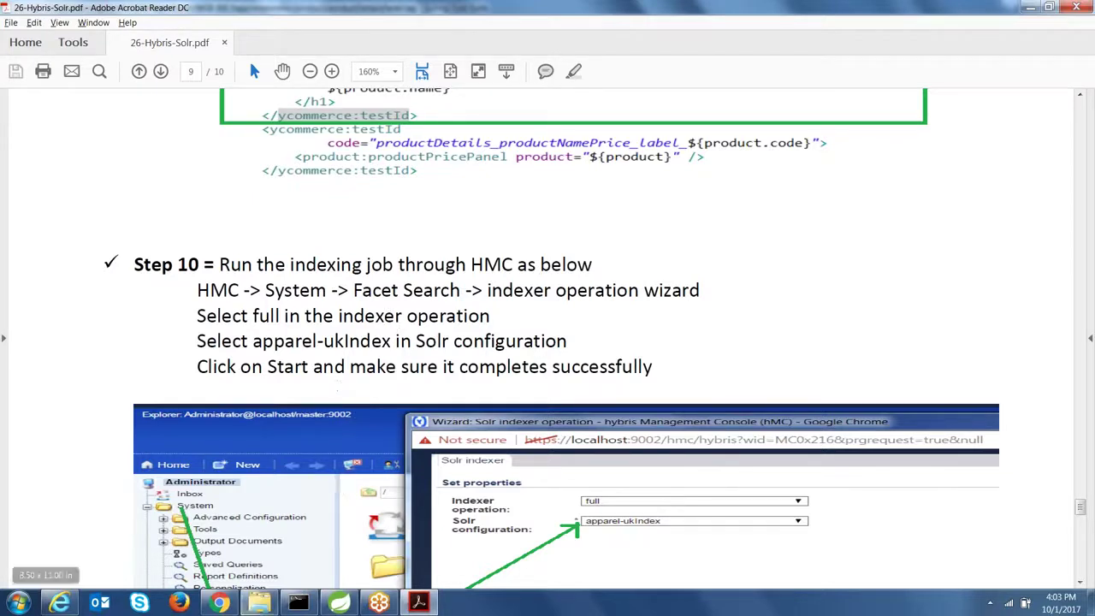
{"action": "left_click", "coordinate": [219, 603]}
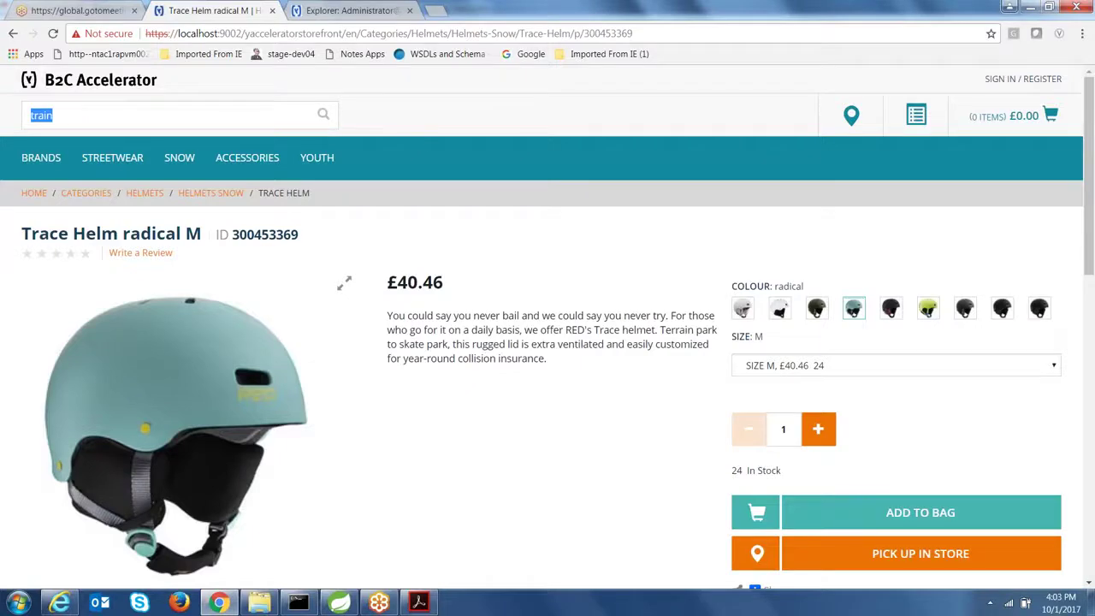
{"action": "left_click", "coordinate": [359, 11]}
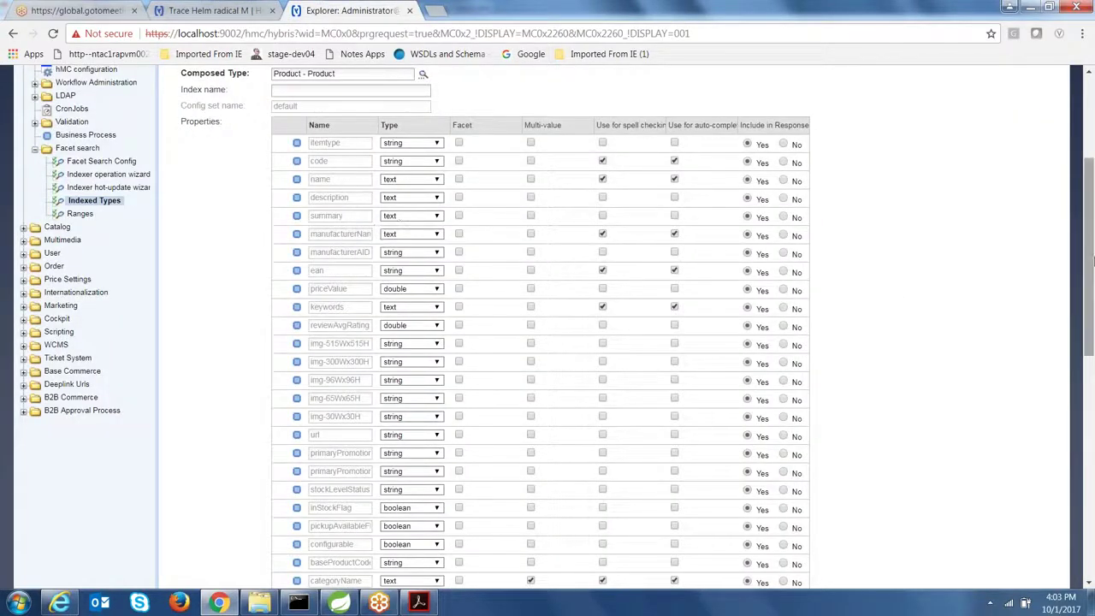
{"action": "scroll", "coordinate": [1091, 253], "scroll_direction": "up", "scroll_amount": 1}
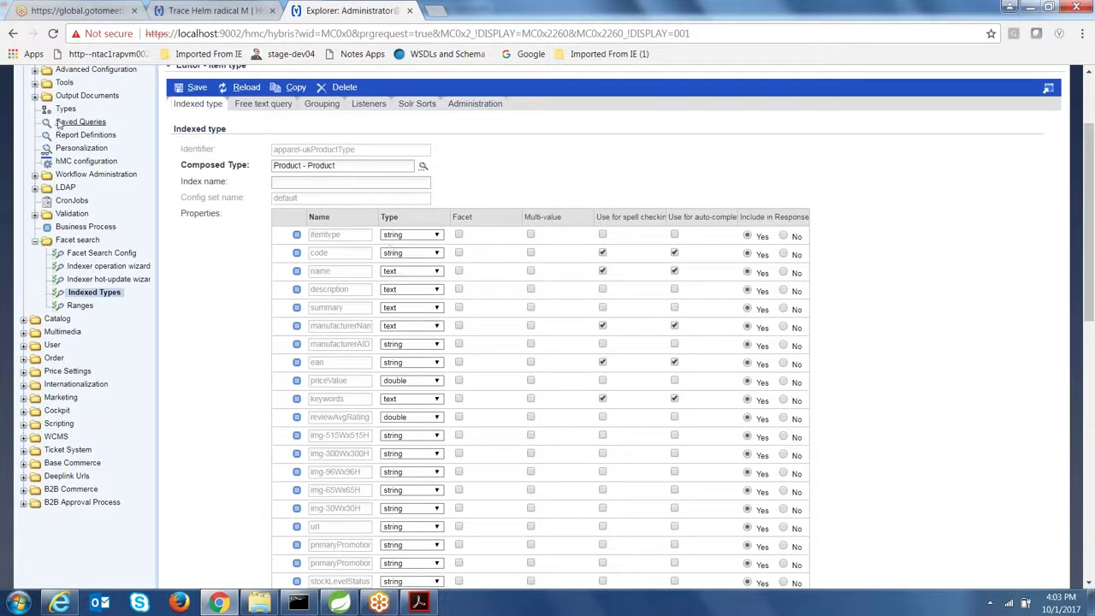
{"action": "left_click", "coordinate": [97, 269]}
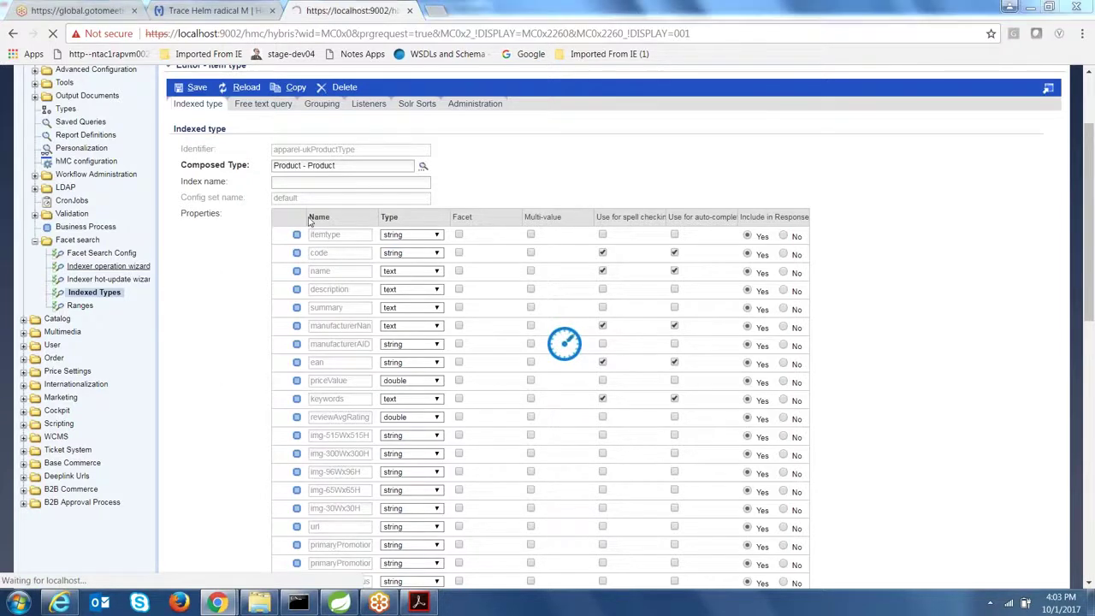
Start a Solr indexing job with the indexer operation full and the Solr configuration apparel-ukIndex.
{"action": "left_click", "coordinate": [267, 175]}
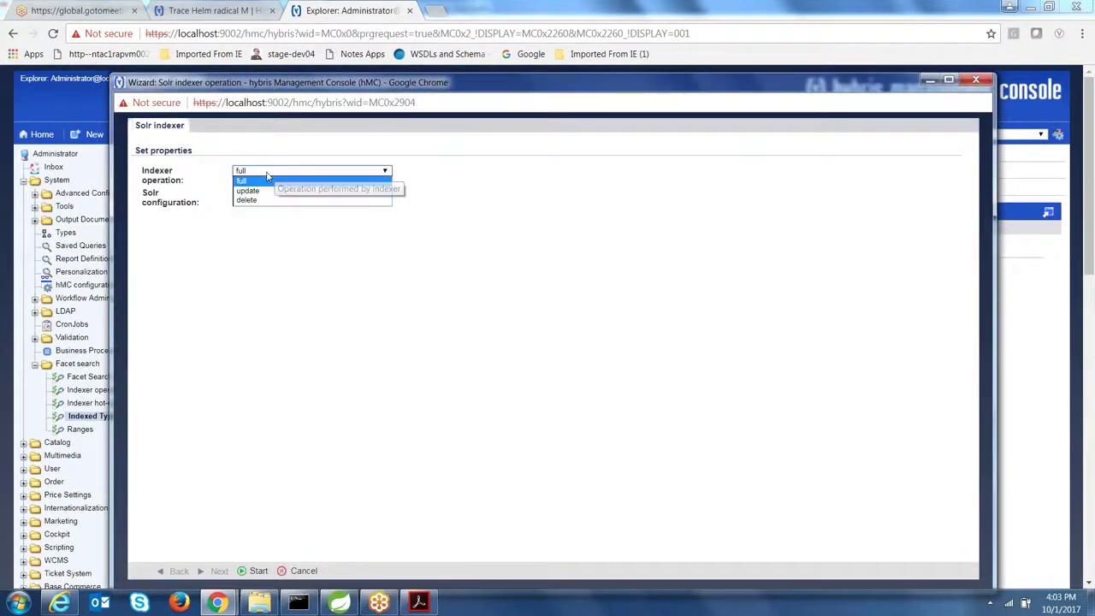
{"action": "left_click", "coordinate": [435, 173]}
{"action": "left_click", "coordinate": [327, 193]}
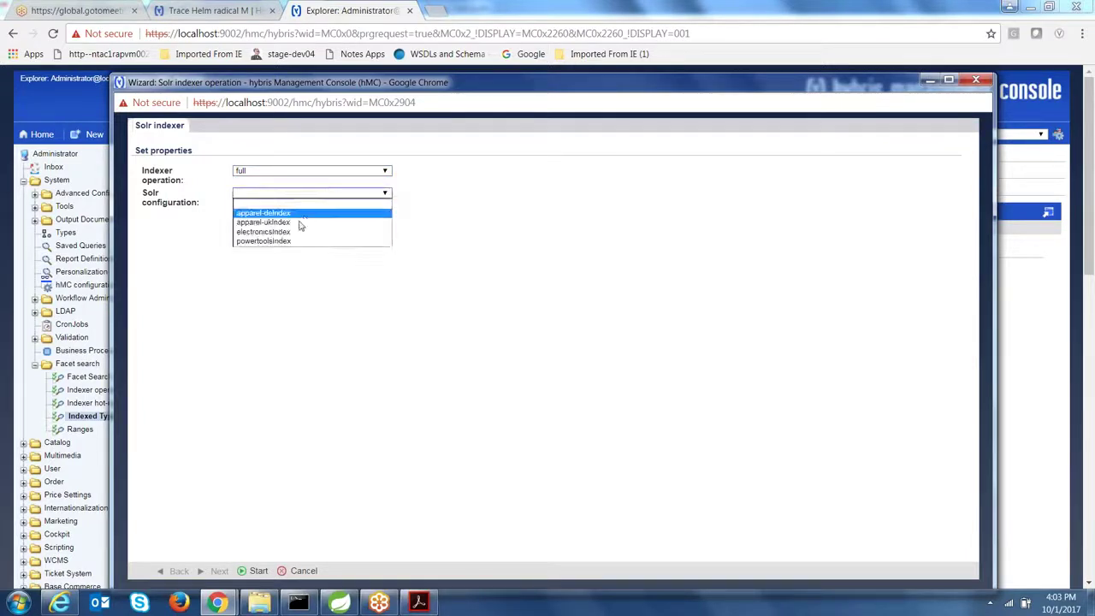
{"action": "left_click", "coordinate": [265, 221]}
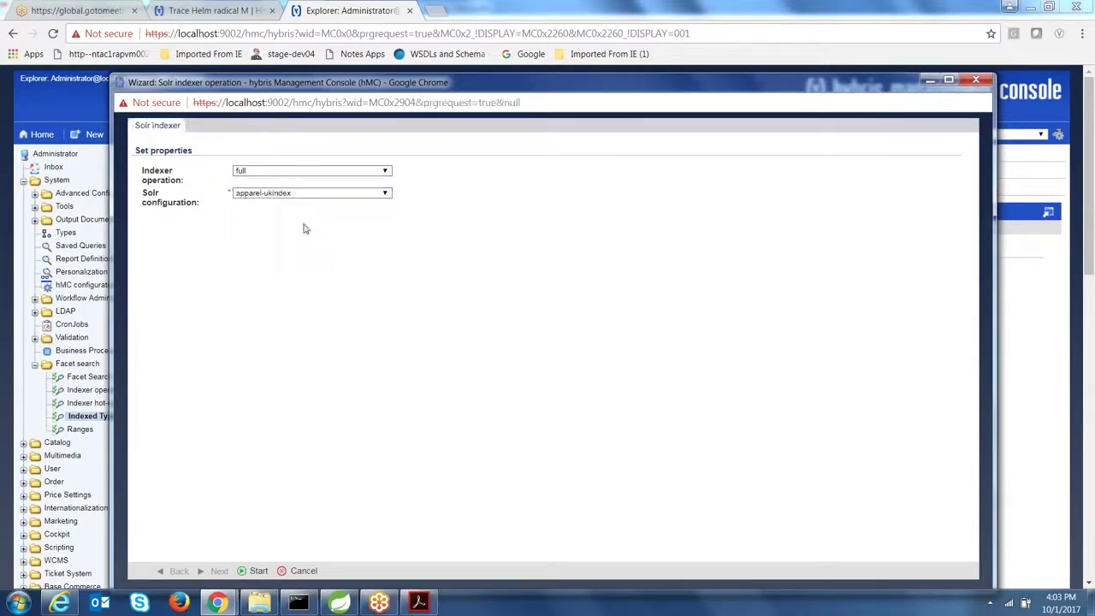
{"action": "left_click_drag", "start_coordinate": [257, 566], "coordinate": [363, 447]}
{"action": "left_click", "coordinate": [271, 553]}
{"action": "left_click", "coordinate": [258, 571]}
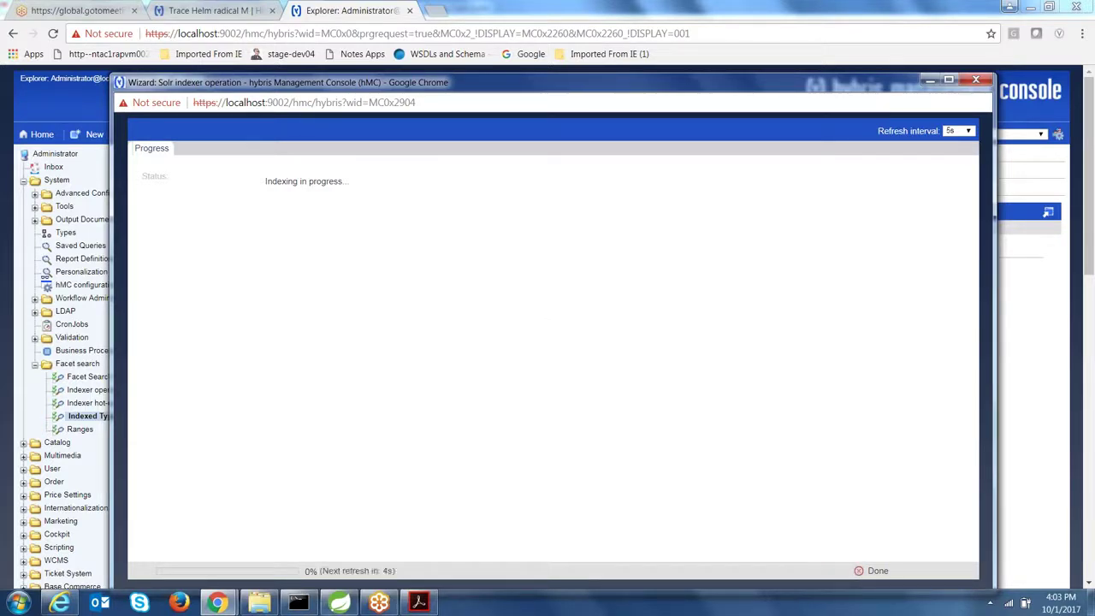
Review the Step 4 sample data impex in the PDF guide while checking the progress of the indexing job.
{"action": "left_click", "coordinate": [418, 602]}
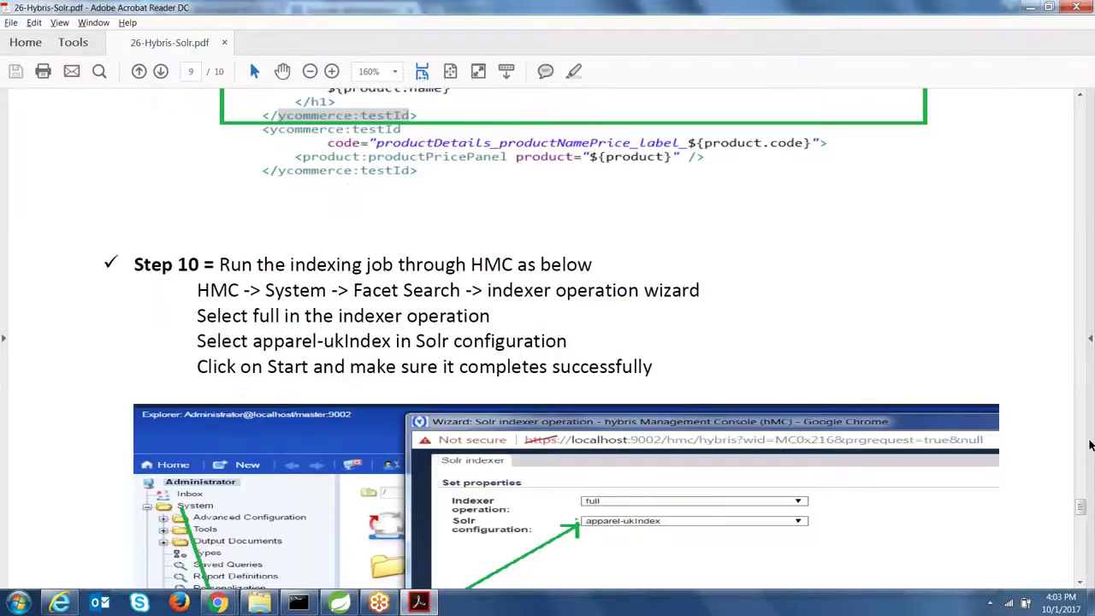
{"action": "left_click_drag", "start_coordinate": [1079, 506], "coordinate": [1072, 354]}
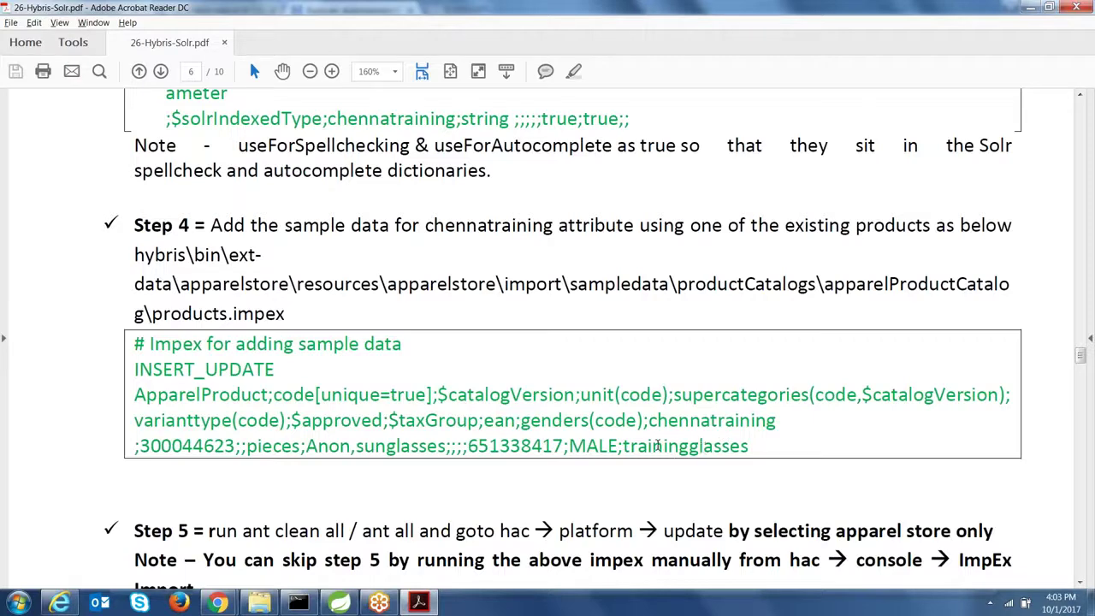
{"action": "key", "text": "alt+Tab"}
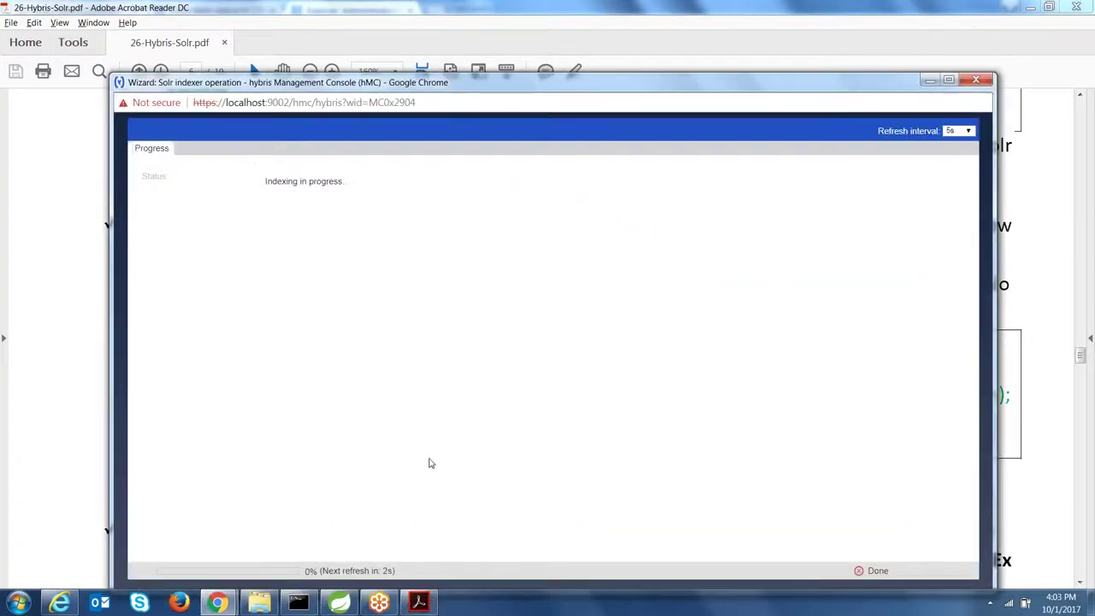
{"action": "key", "text": "alt+Tab"}
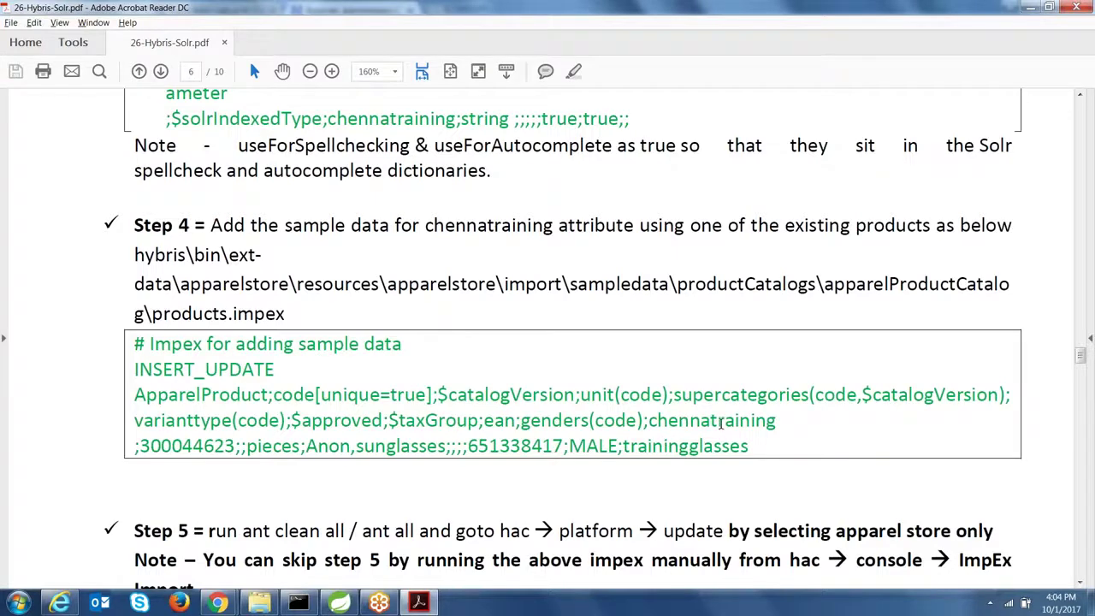
{"action": "key", "text": "alt+Tab"}
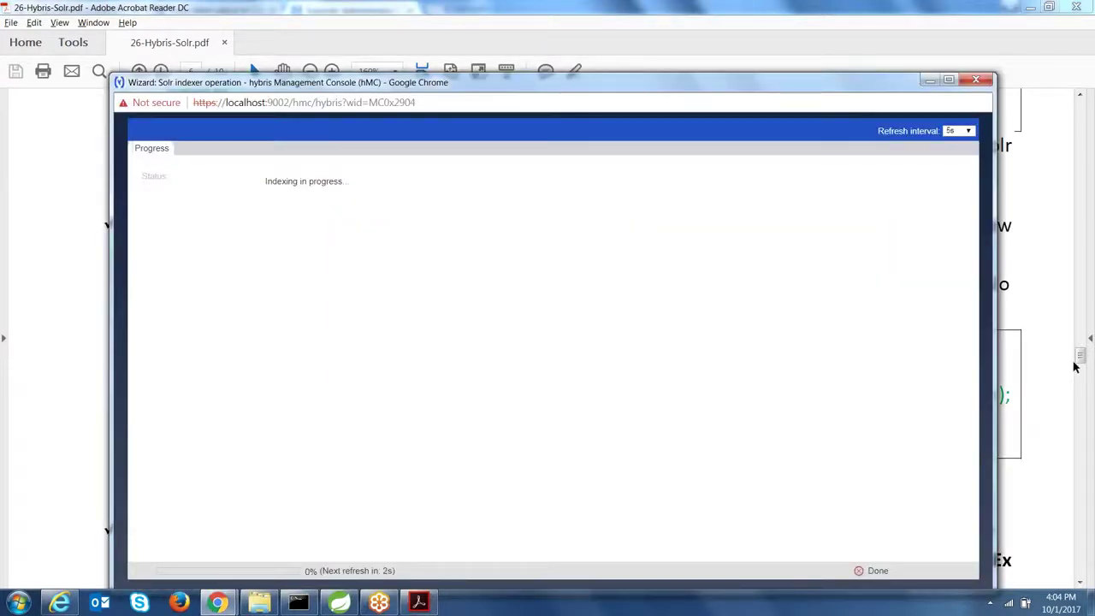
Read on in the PDF guide from the Step 10 screenshot through Steps 11 and 12 to the trainingglasses search instruction.
{"action": "left_click_drag", "start_coordinate": [1077, 359], "coordinate": [1080, 519]}
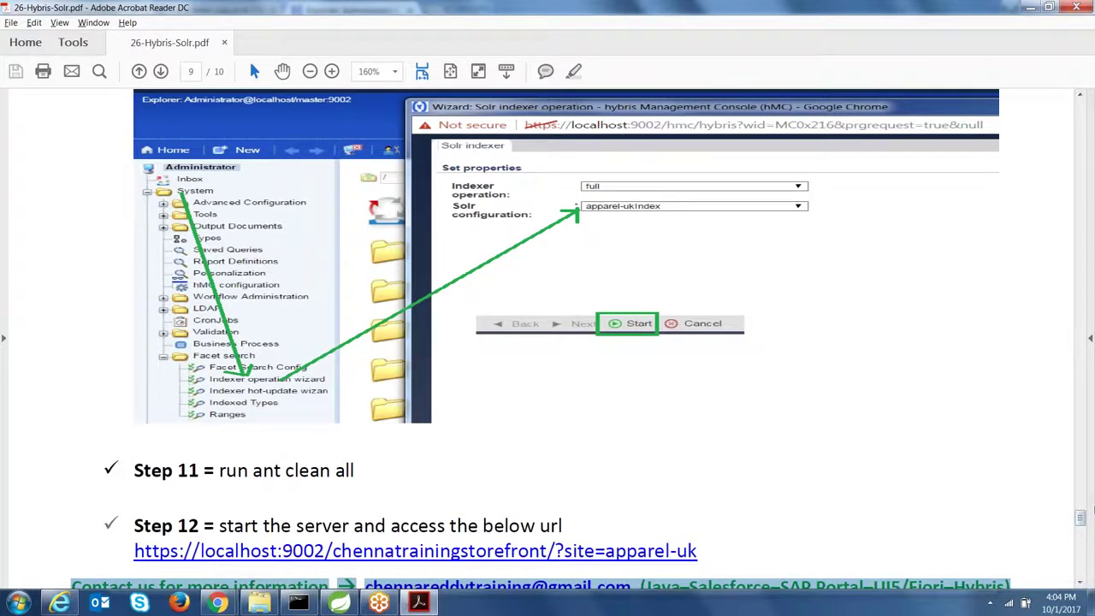
{"action": "scroll", "coordinate": [1080, 520], "scroll_direction": "down", "scroll_amount": 3}
{"action": "scroll", "coordinate": [1080, 524], "scroll_direction": "down", "scroll_amount": 4}
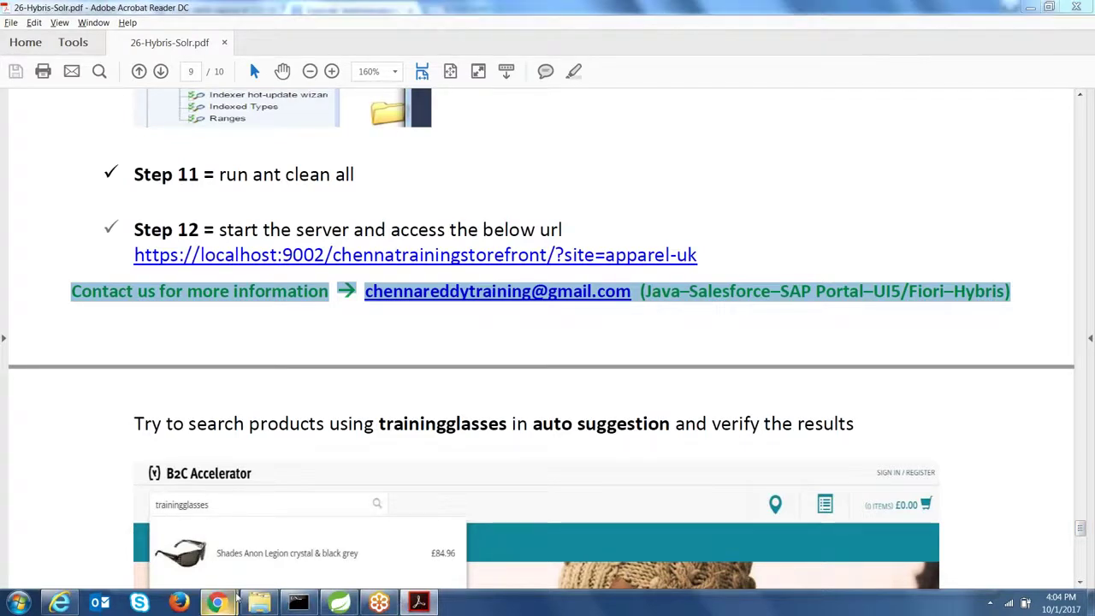
Return to the Solr indexer wizard, close its summary and check the indexer cronjob messages in the hybris server console.
{"action": "mouse_move", "coordinate": [218, 602]}
{"action": "left_click", "coordinate": [301, 537]}
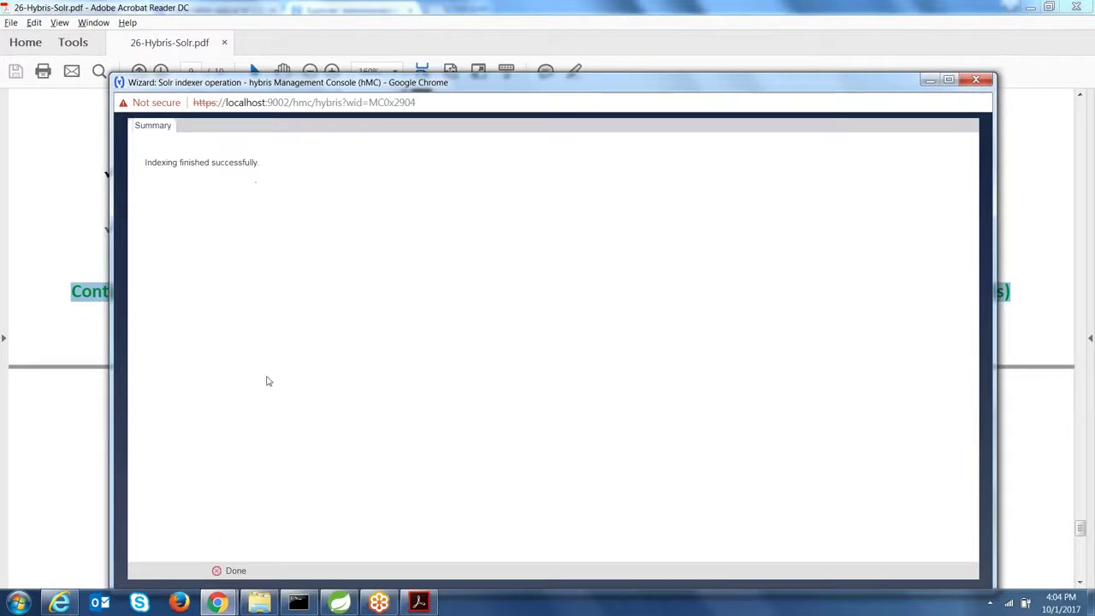
{"action": "left_click", "coordinate": [231, 569]}
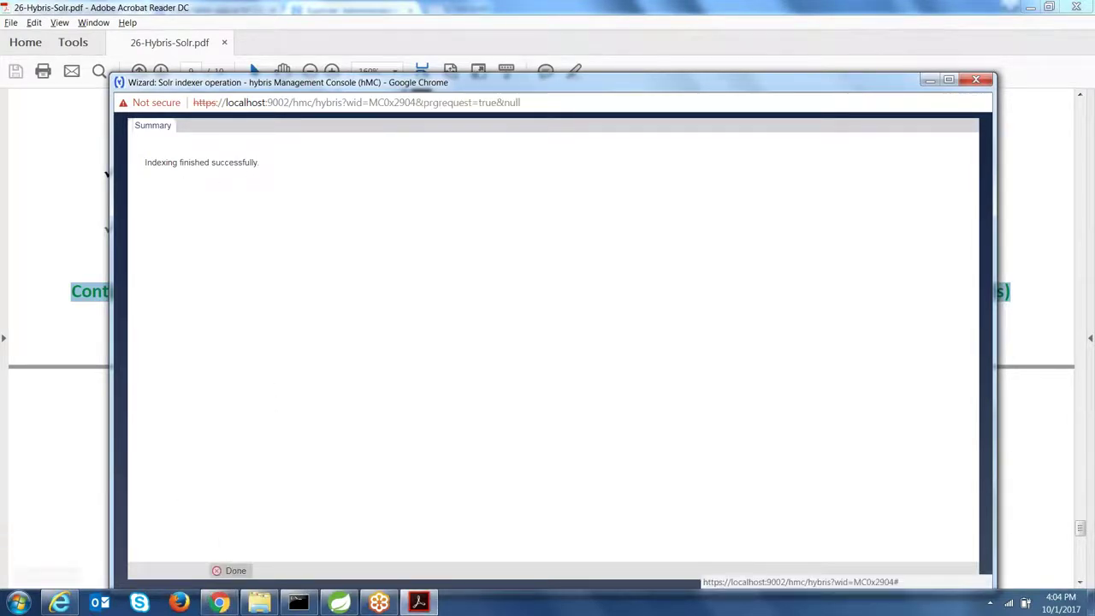
{"action": "left_click", "coordinate": [297, 602]}
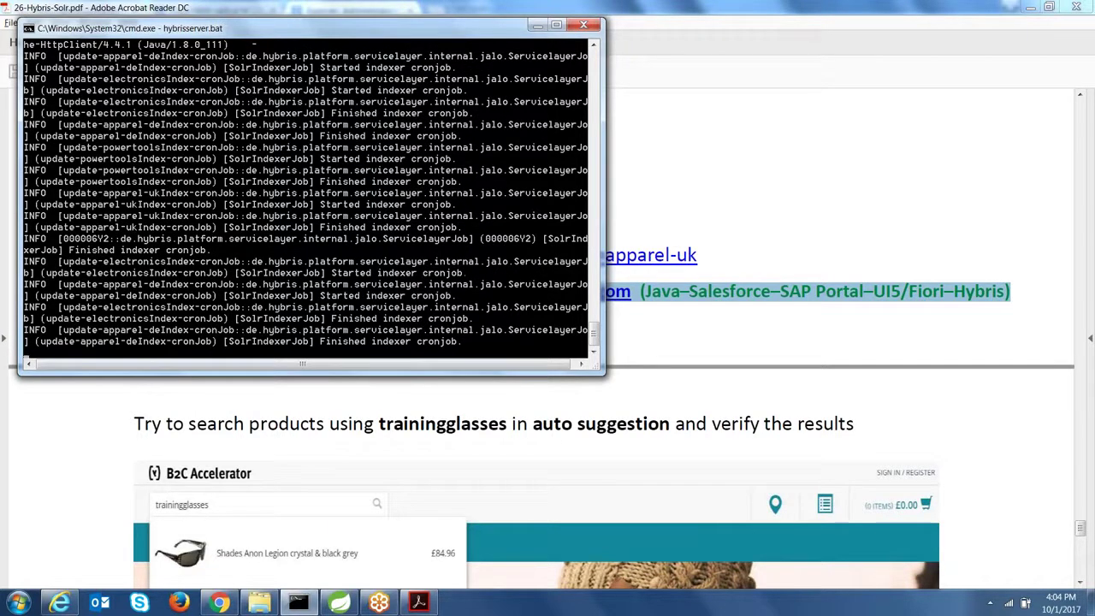
{"action": "left_click", "coordinate": [219, 603]}
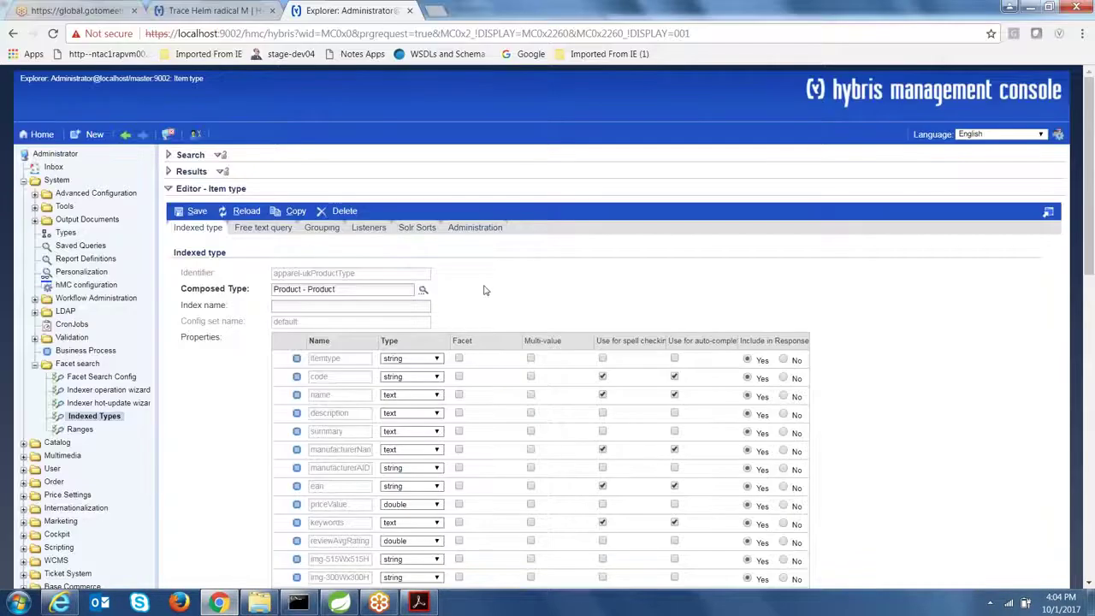
{"action": "left_click", "coordinate": [211, 10]}
{"action": "left_click", "coordinate": [281, 37]}
{"action": "type", "text": "localhost:9002"}
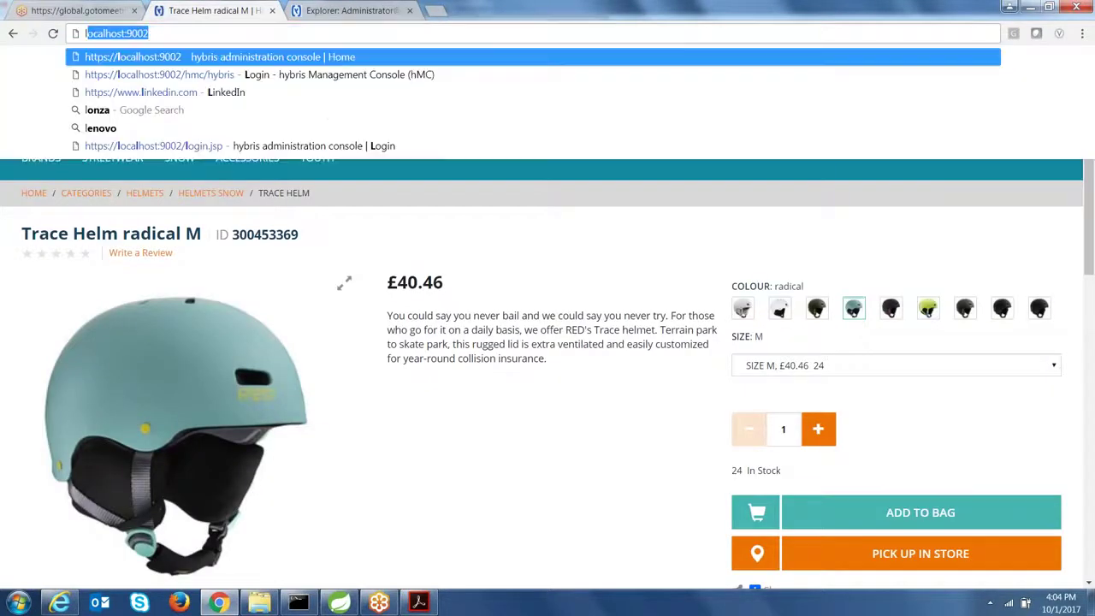
{"action": "key", "text": "Down"}
{"action": "key", "text": "BackSpace"}
{"action": "key", "text": "BackSpace"}
{"action": "key", "text": "BackSpace"}
{"action": "key", "text": "BackSpace"}
{"action": "key", "text": "BackSpace"}
{"action": "key", "text": "BackSpace"}
{"action": "key", "text": "BackSpace"}
{"action": "key", "text": "BackSpace"}
{"action": "key", "text": "BackSpace"}
{"action": "key", "text": "BackSpace"}
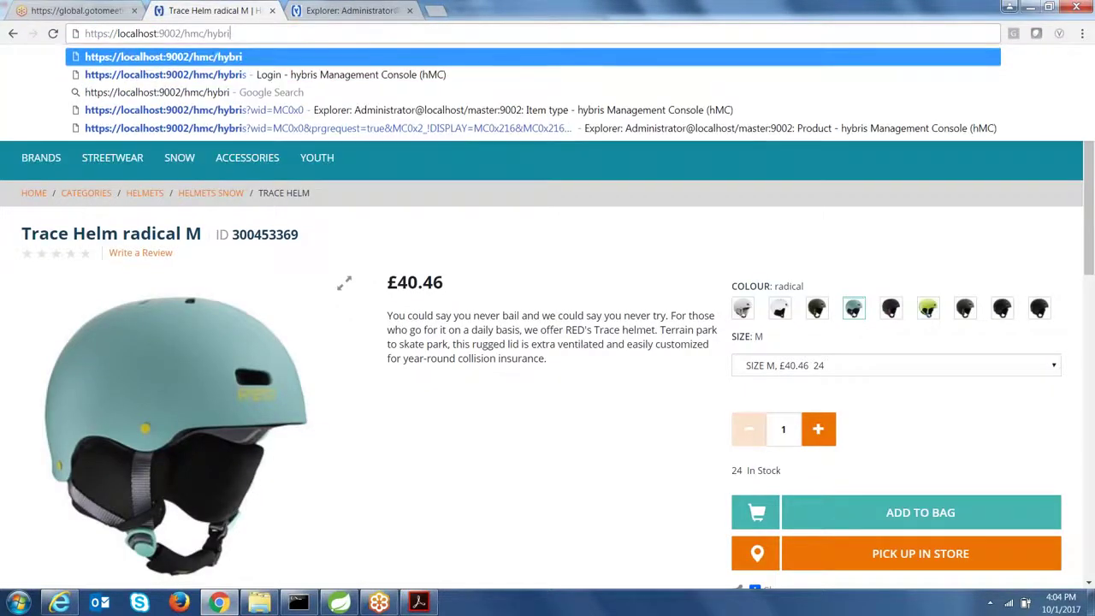
{"action": "type", "text": "che"}
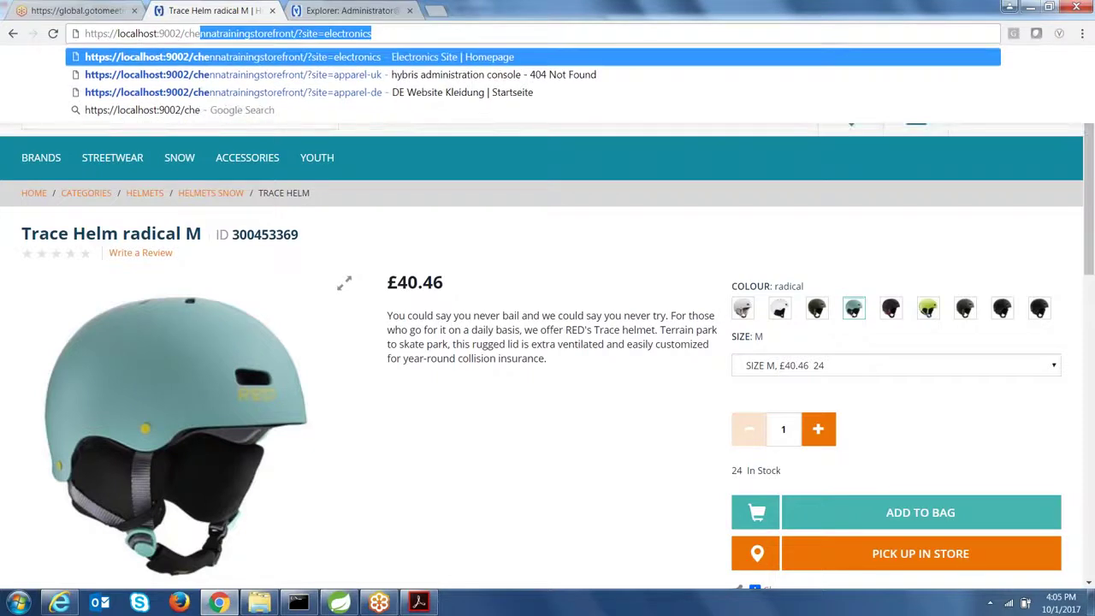
{"action": "key", "text": "Down"}
{"action": "key", "text": "Return"}
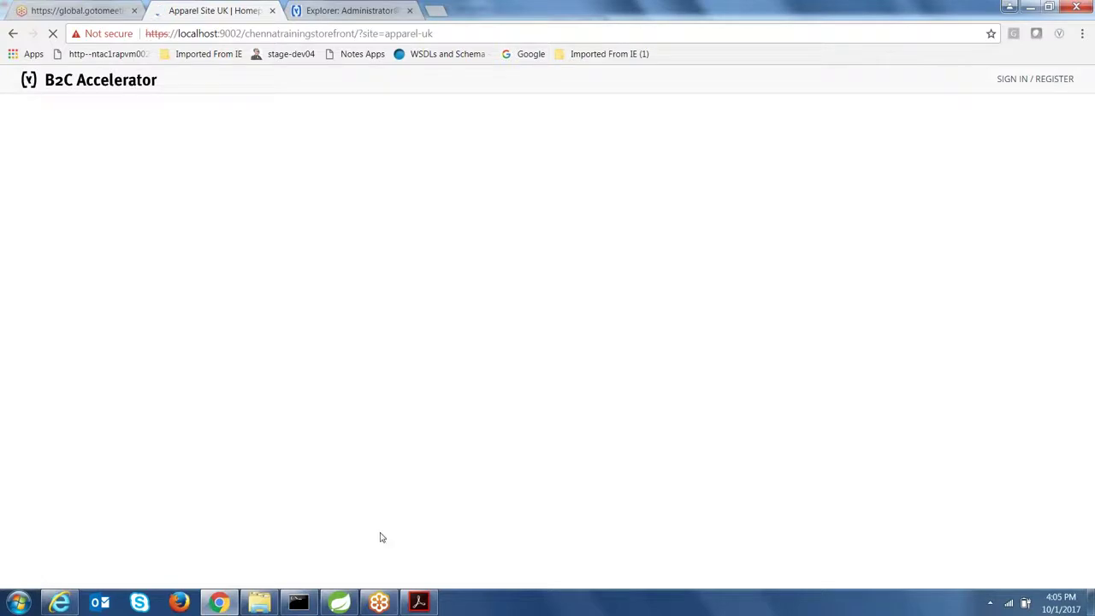
Check the server console while the storefront homepage loads, and enter "training" in the storefront search to see its auto suggestions.
{"action": "left_click", "coordinate": [165, 121]}
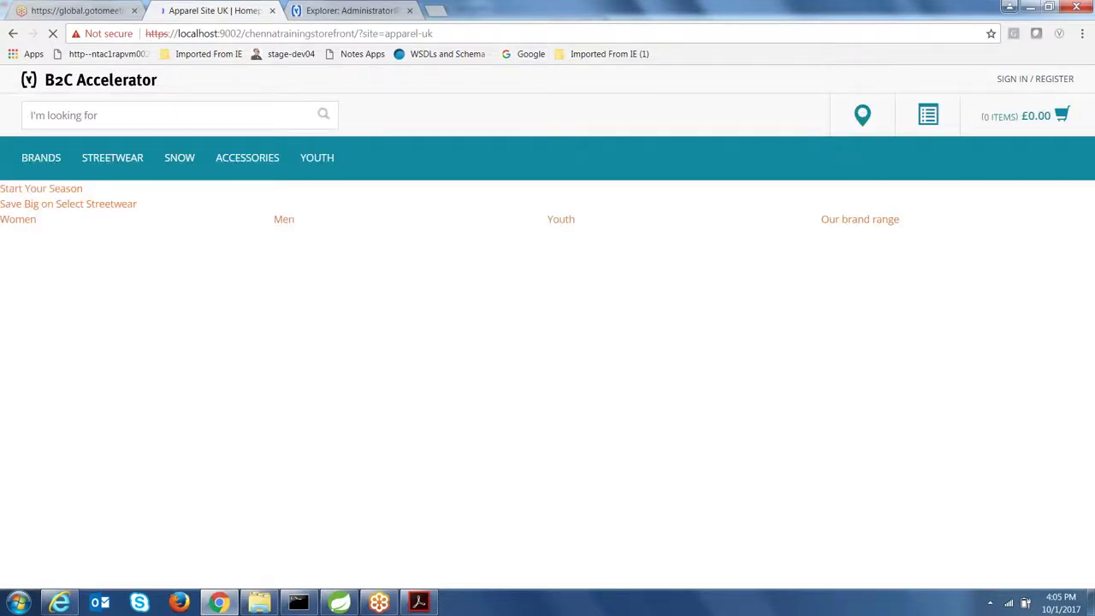
{"action": "left_click", "coordinate": [298, 602]}
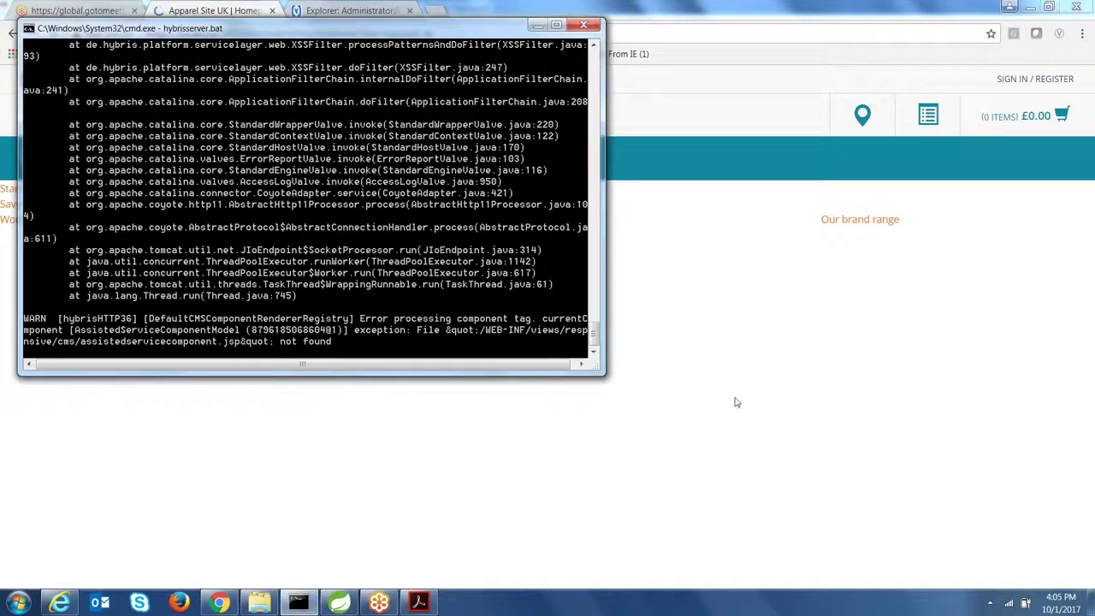
{"action": "mouse_move", "coordinate": [1088, 130]}
{"action": "left_mouse_down"}
{"action": "mouse_move", "coordinate": [1080, 202]}
{"action": "mouse_move", "coordinate": [1090, 130]}
{"action": "left_mouse_up"}
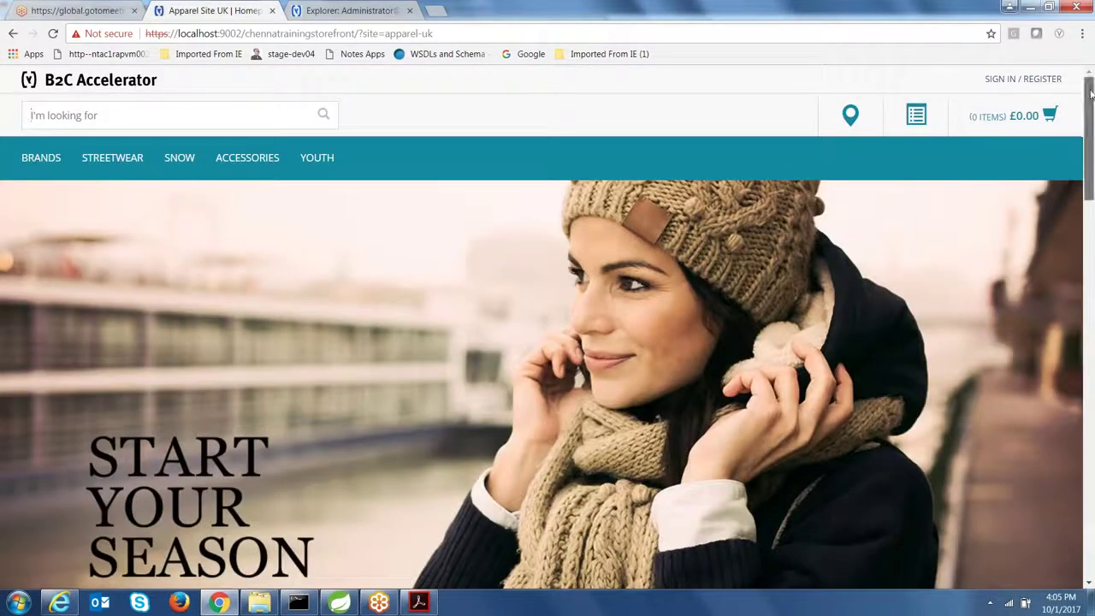
{"action": "left_click", "coordinate": [272, 119]}
{"action": "type", "text": "training"}
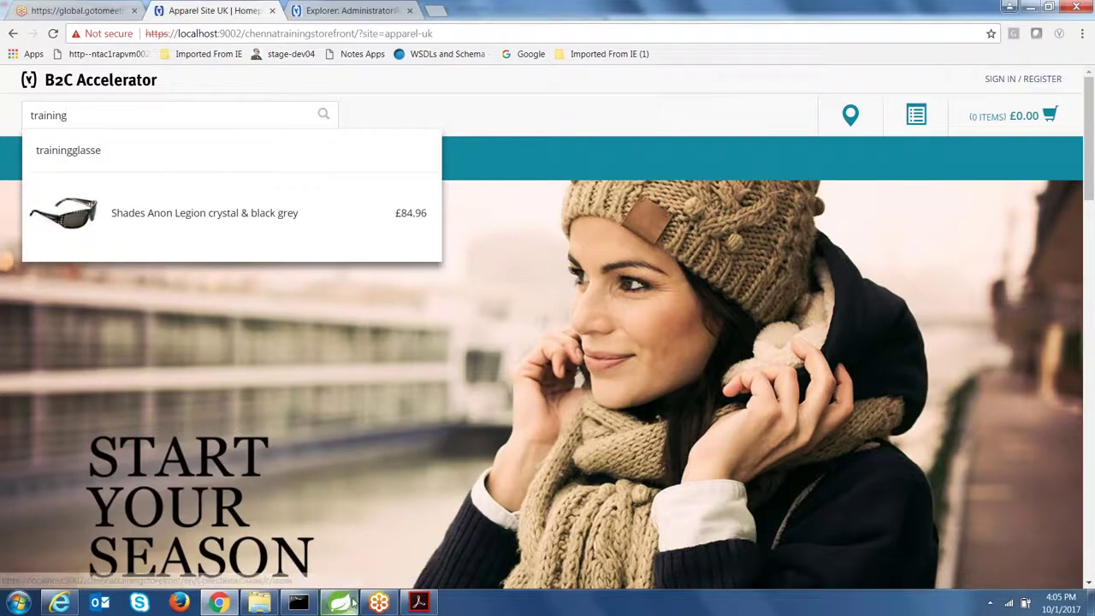
Compare the search suggestions with the Step 4 sample data and the before-and-after indexing screenshots in the PDF guide.
{"action": "left_click", "coordinate": [418, 602]}
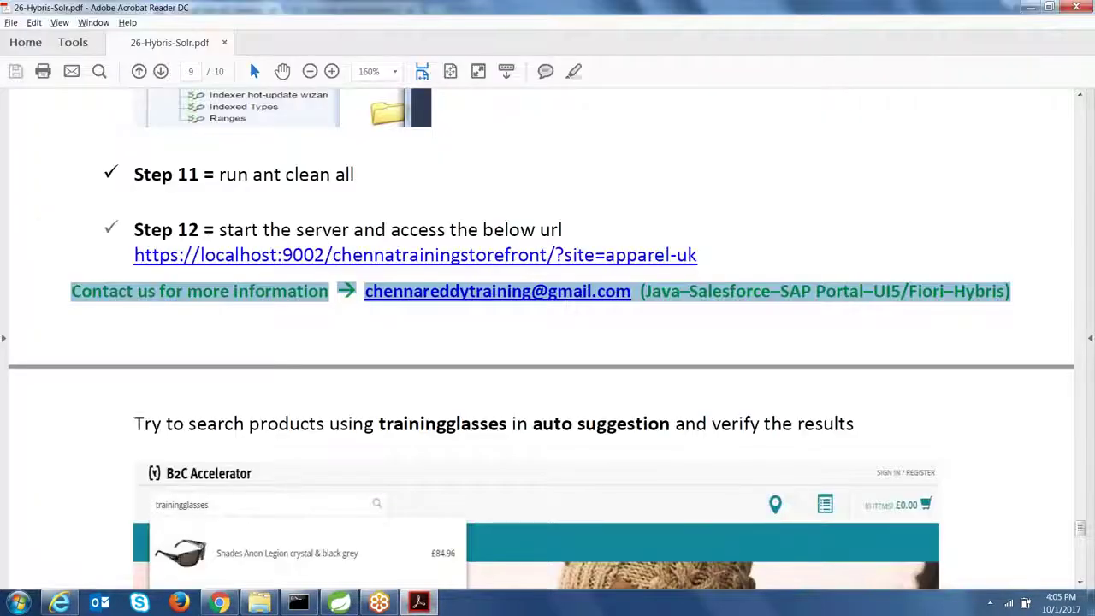
{"action": "left_click_drag", "start_coordinate": [1080, 528], "coordinate": [1078, 360]}
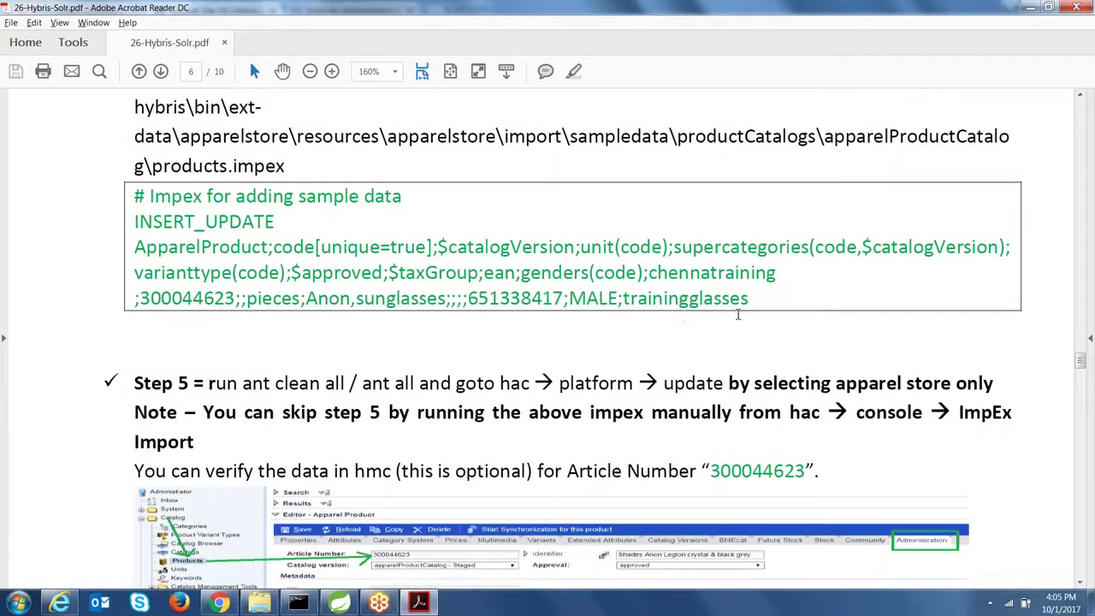
{"action": "left_click_drag", "start_coordinate": [1079, 360], "coordinate": [1080, 300]}
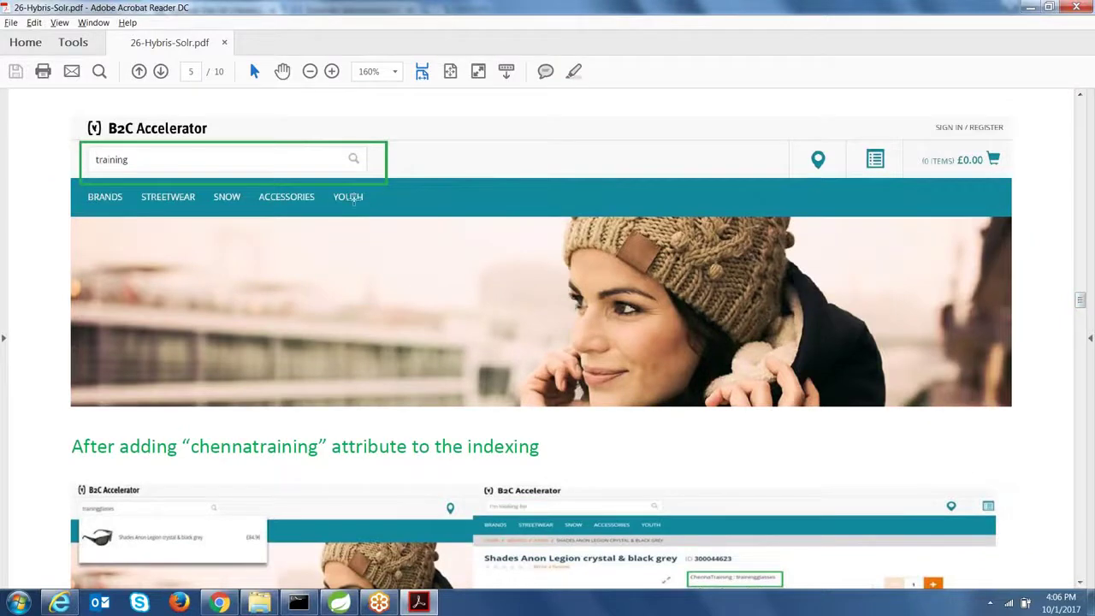
Search the storefront for trainingglasses, open the suggested Shades Anon Legion crystal & black grey product and highlight its ChennaTraining value.
{"action": "key", "text": "alt+Tab"}
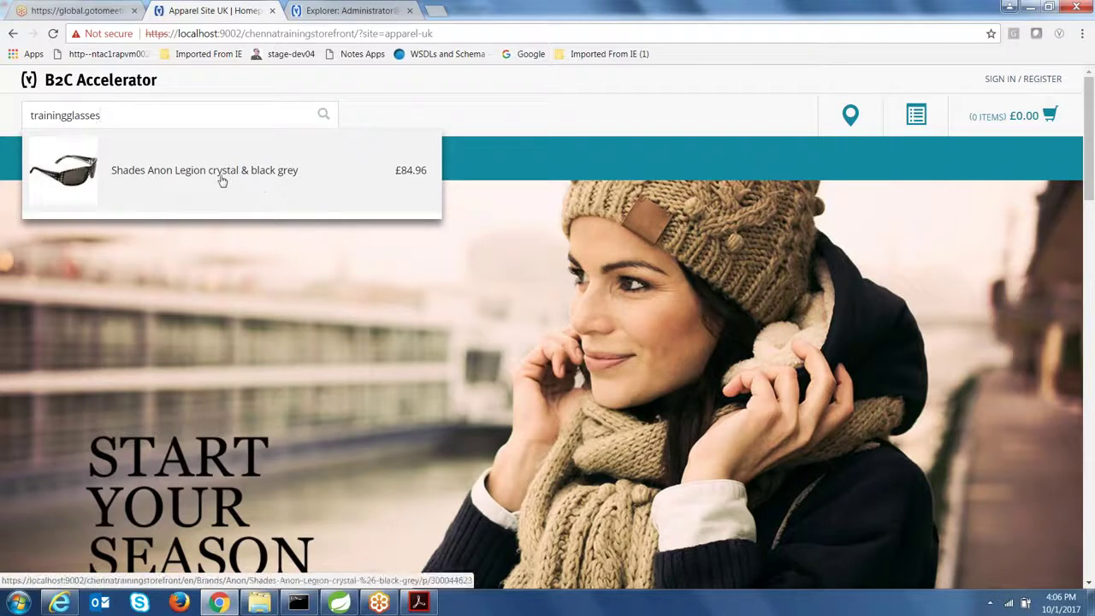
{"action": "left_click", "coordinate": [221, 171]}
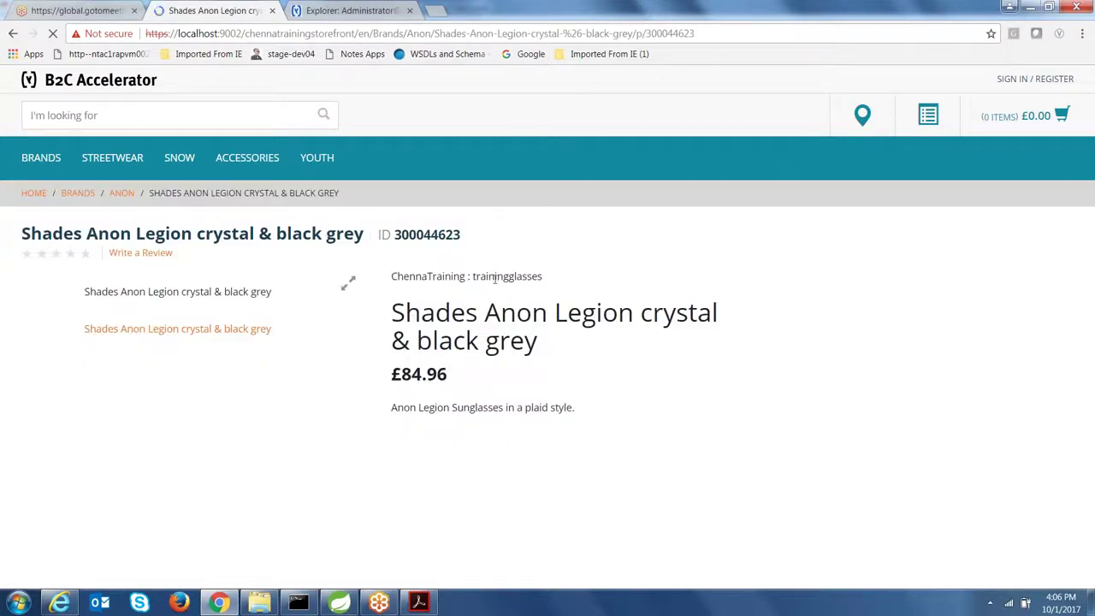
{"action": "double_click", "coordinate": [482, 275]}
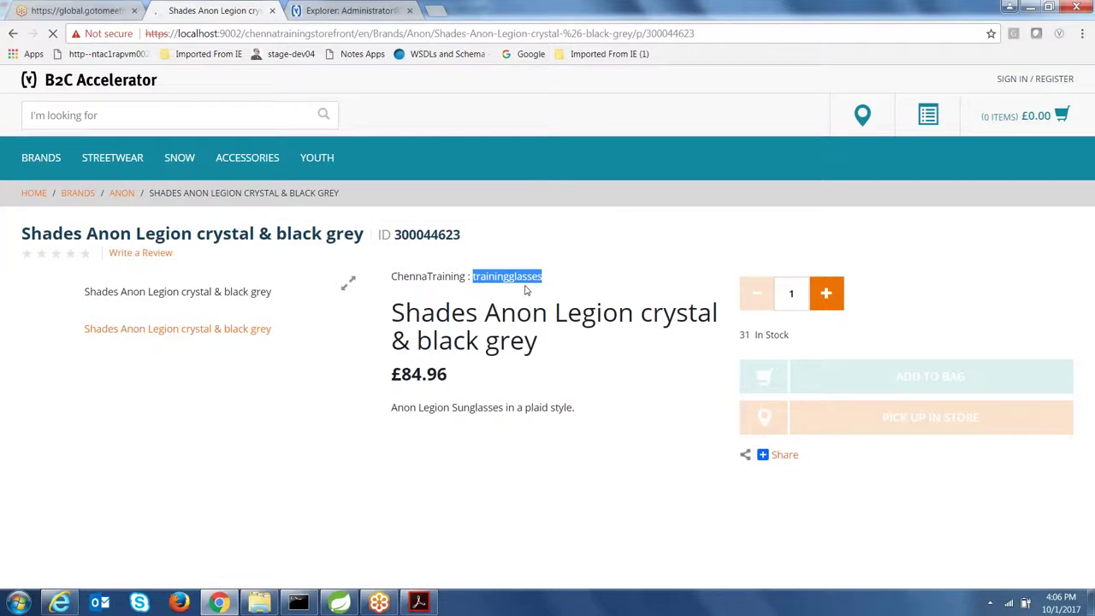
Compare the product page's ChennaTraining value with the chennatraining column and trainingglasses entry in the PDF guide's Step 4 sample data.
{"action": "left_click_drag", "start_coordinate": [472, 276], "coordinate": [543, 277]}
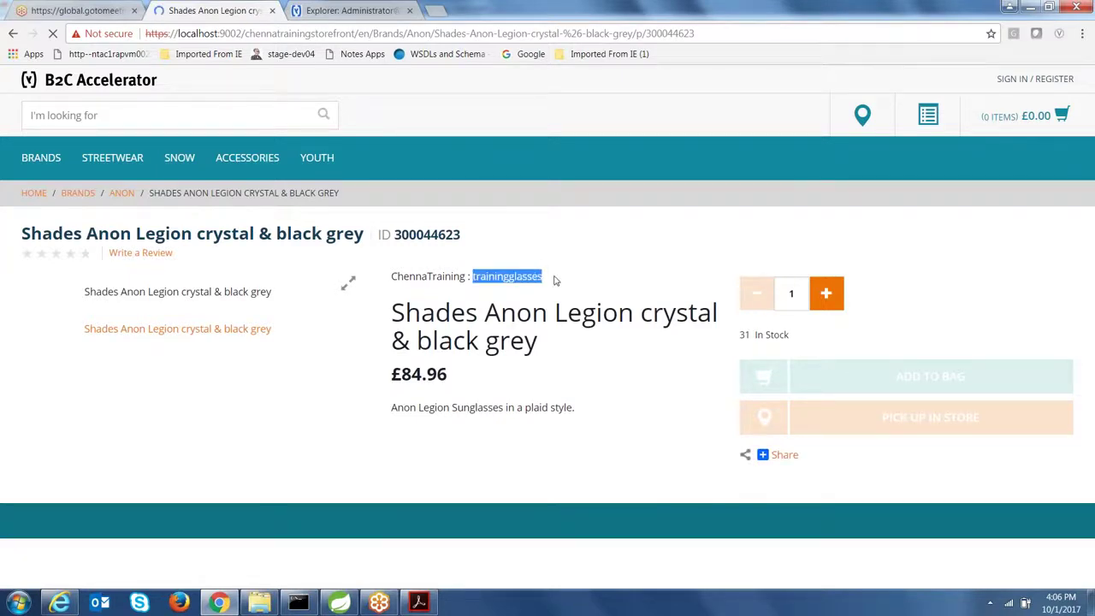
{"action": "left_click", "coordinate": [418, 602]}
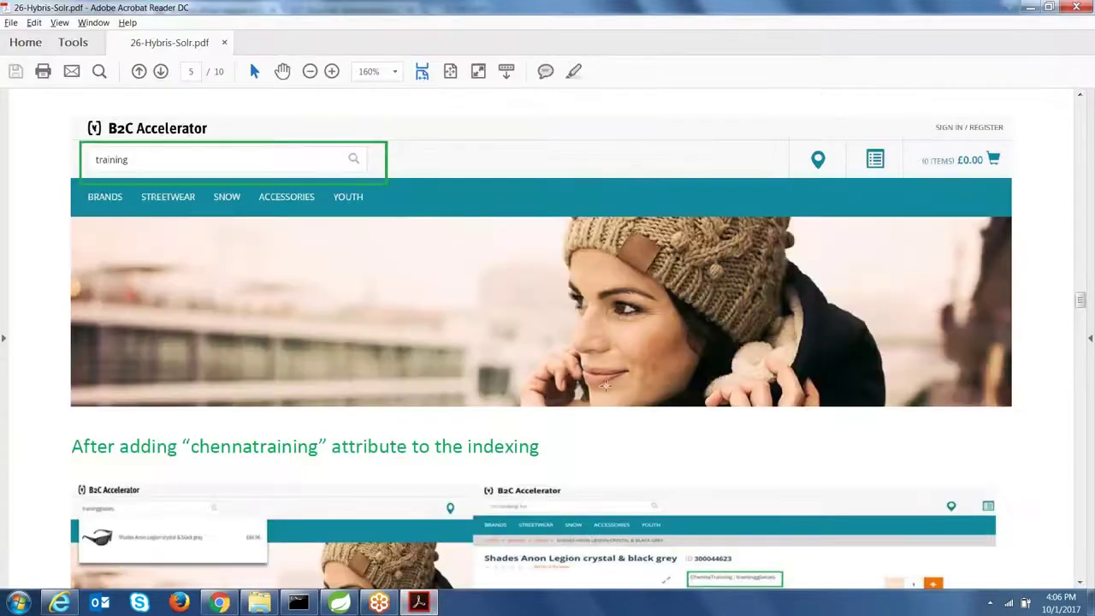
{"action": "left_click_drag", "start_coordinate": [1079, 300], "coordinate": [1079, 353]}
{"action": "left_click", "coordinate": [679, 481]}
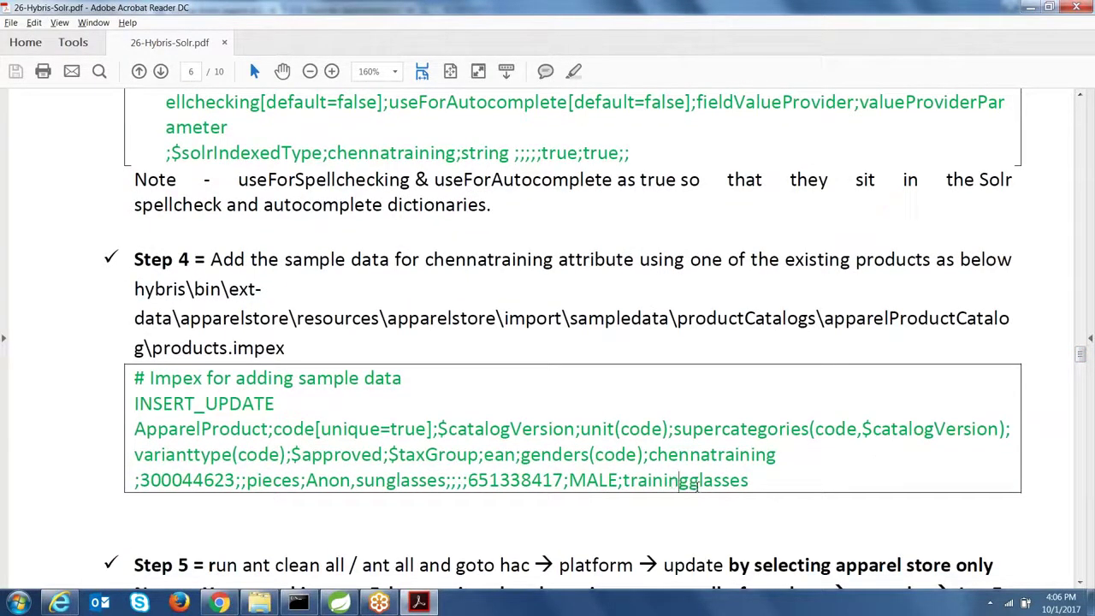
{"action": "double_click", "coordinate": [679, 455]}
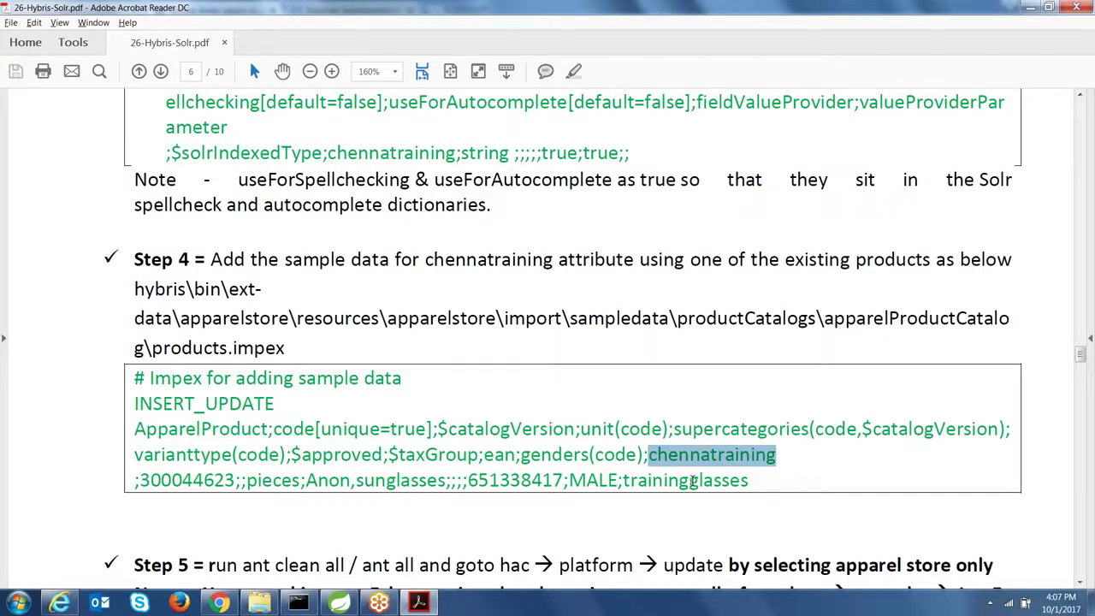
{"action": "double_click", "coordinate": [693, 480]}
{"action": "double_click", "coordinate": [654, 483]}
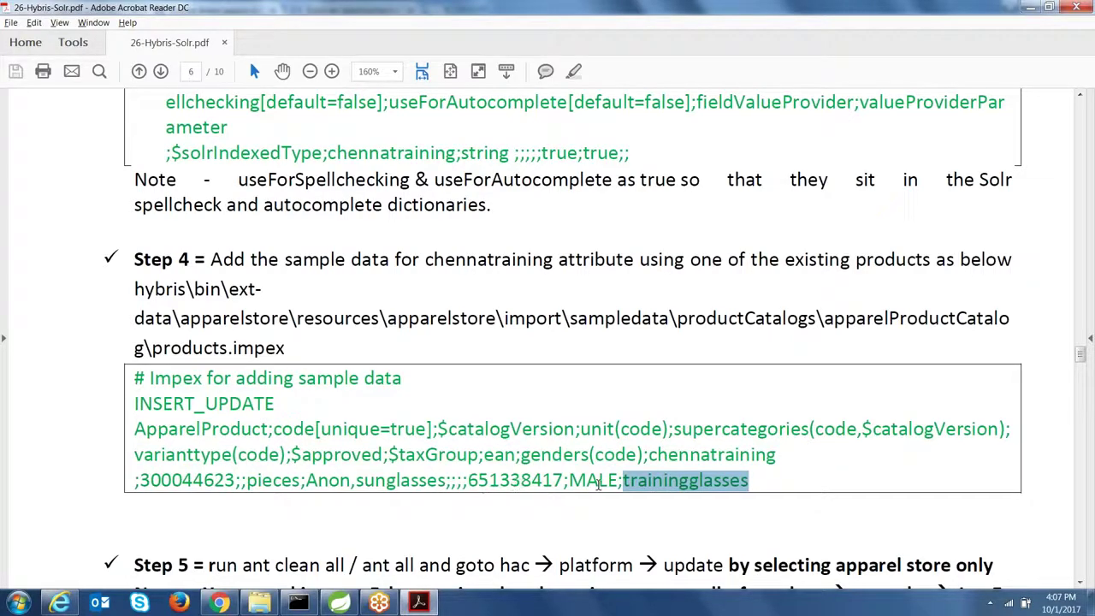
Compare the PDF guide's before-and-after search criteria logs with the chennatraining query builder bean in commerceservices-spring-solrfacetsearch.xml.
{"action": "left_click_drag", "start_coordinate": [1080, 354], "coordinate": [1092, 542]}
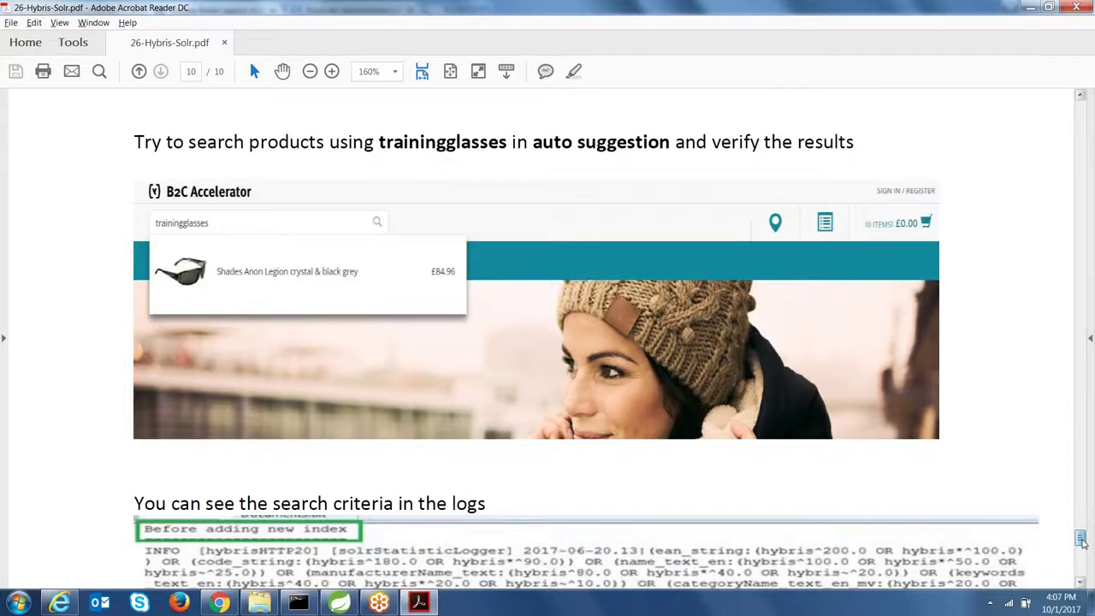
{"action": "left_click_drag", "start_coordinate": [1082, 541], "coordinate": [1082, 545]}
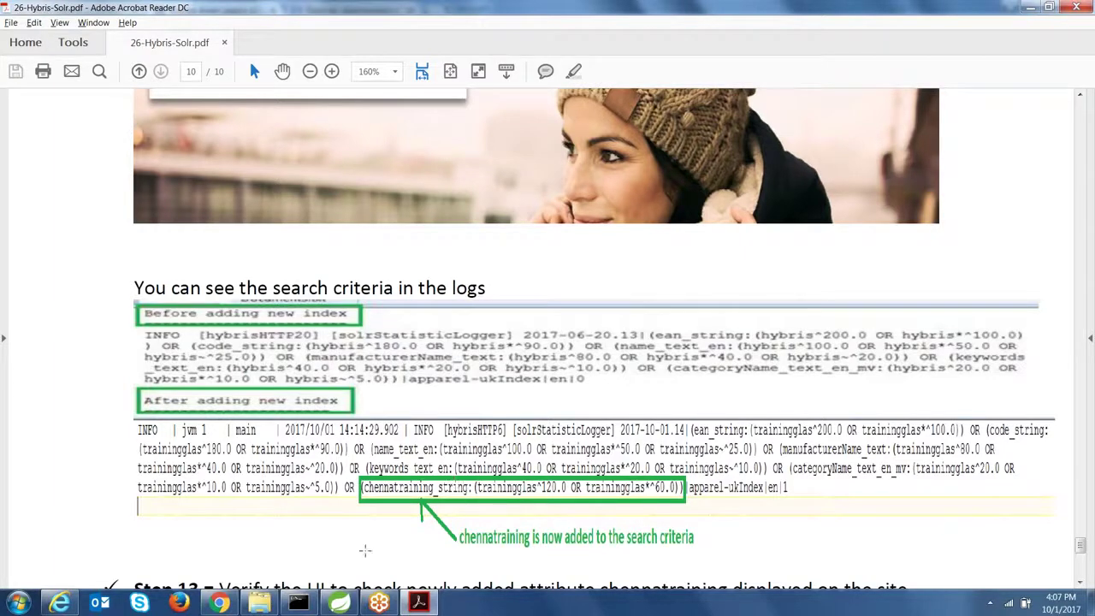
{"action": "left_click", "coordinate": [338, 603]}
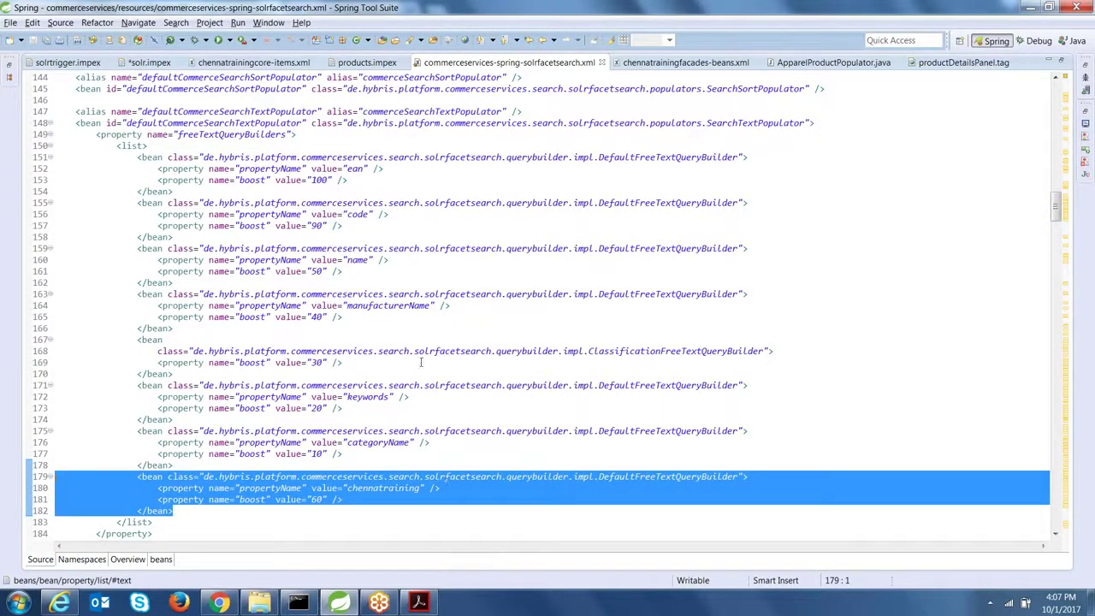
{"action": "key", "text": "alt+Tab"}
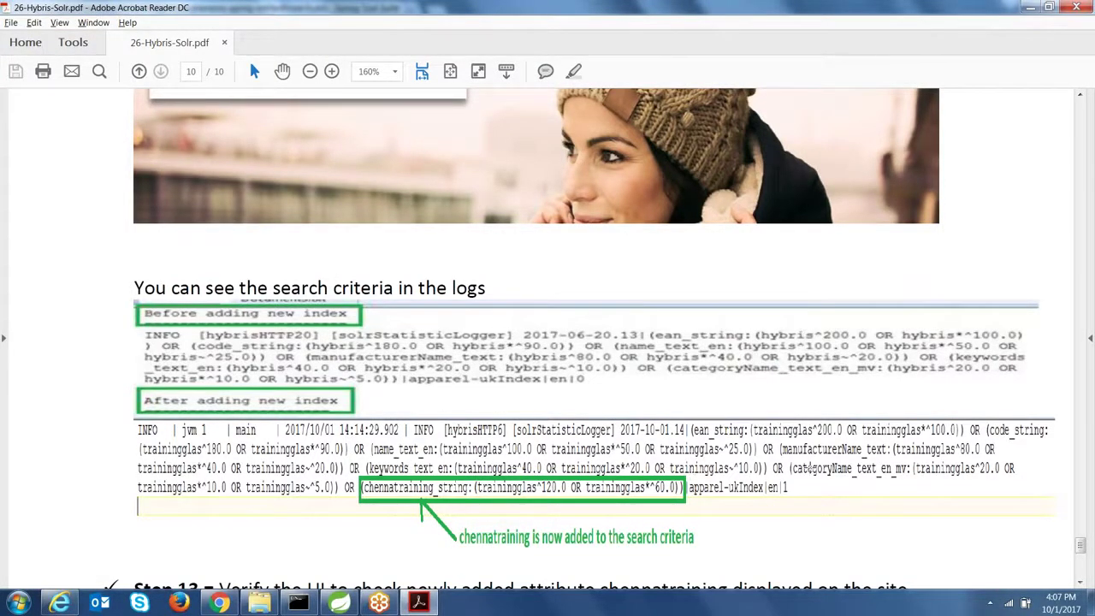
{"action": "key", "text": "alt+Tab"}
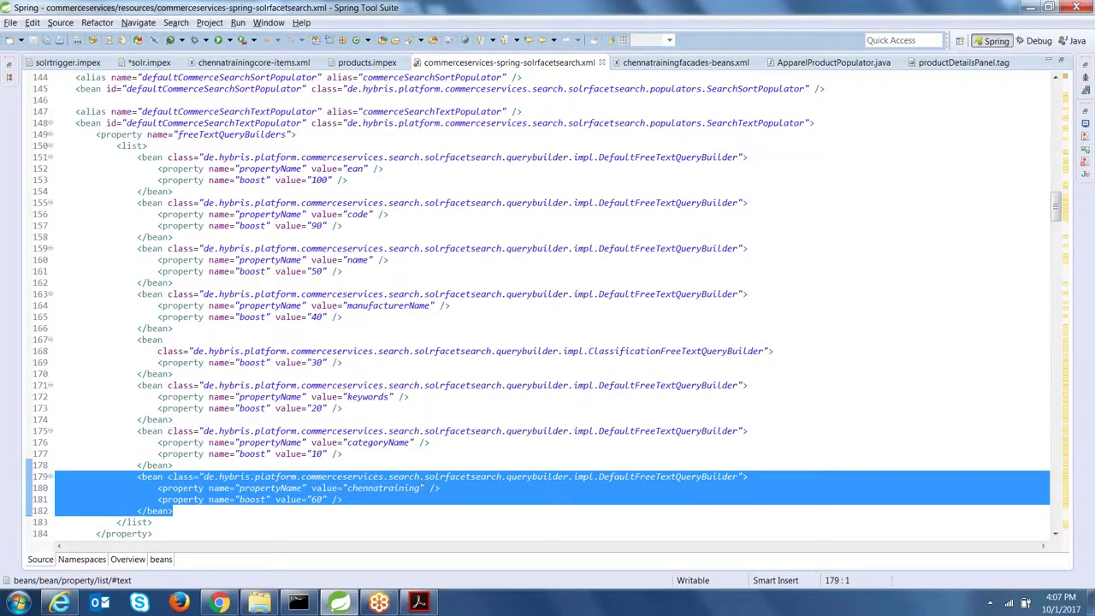
{"action": "key", "text": "alt+Tab"}
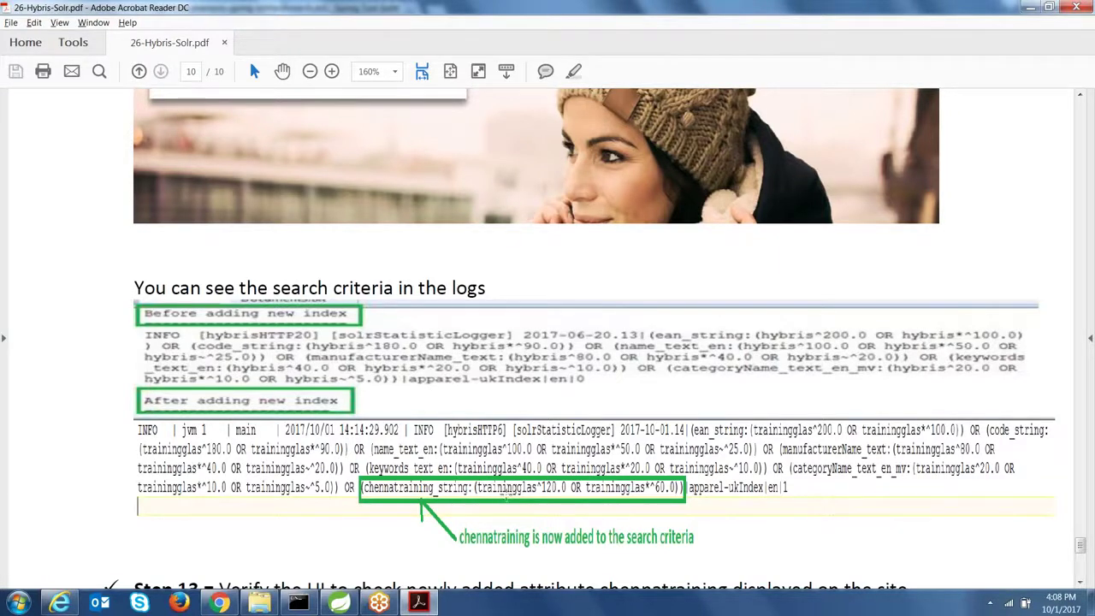
{"action": "left_click", "coordinate": [528, 493]}
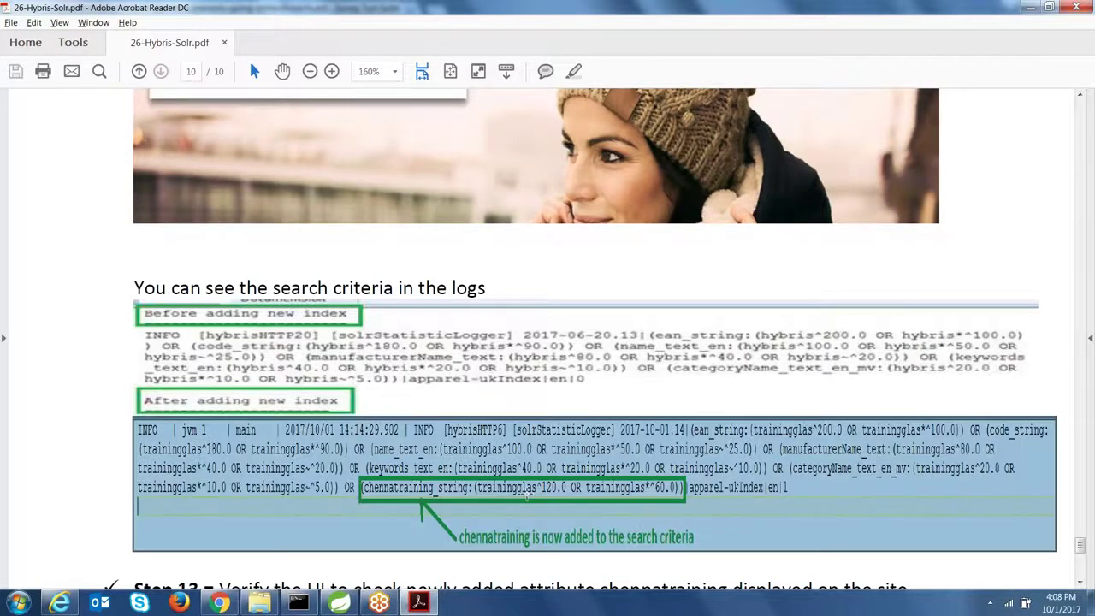
{"action": "left_click", "coordinate": [498, 389]}
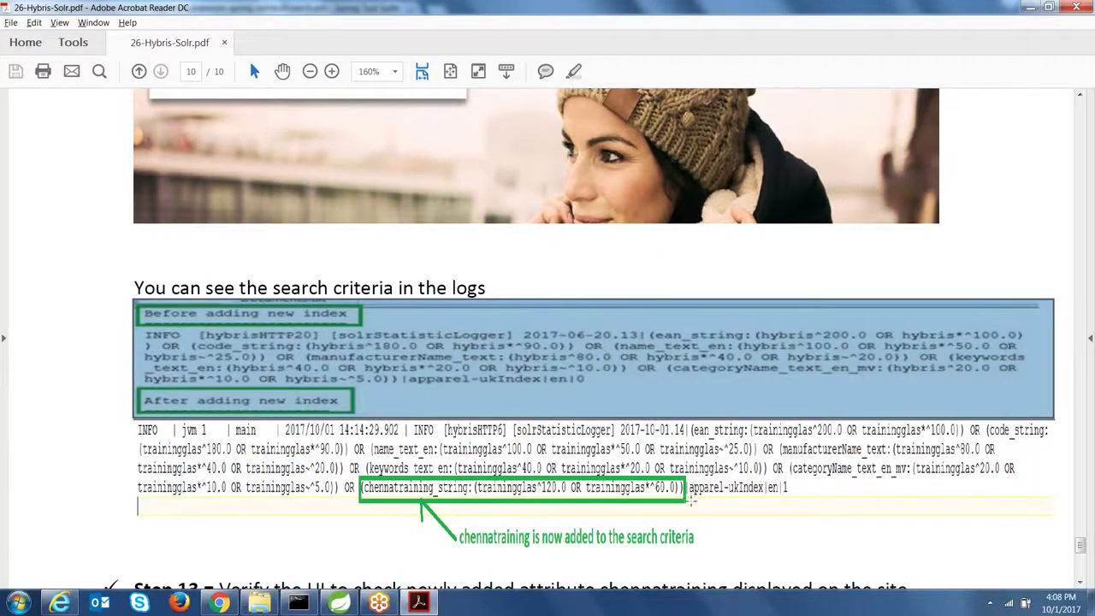
Check the Step 13 screenshot in the PDF guide against the Shades Anon Legion crystal & black grey page in the storefront.
{"action": "scroll", "coordinate": [1080, 551], "scroll_direction": "down", "scroll_amount": 5}
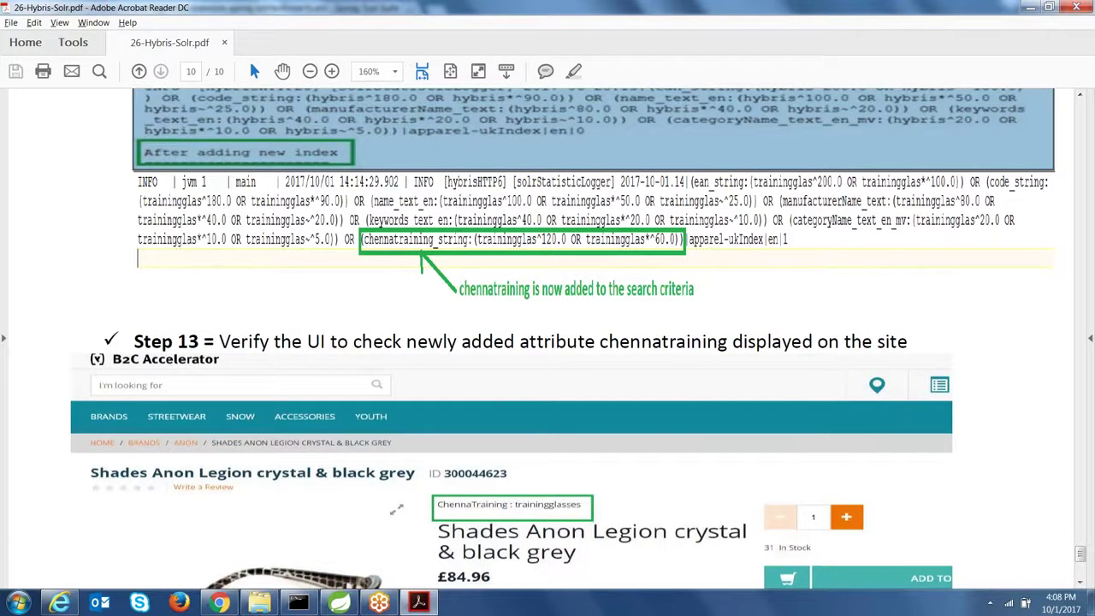
{"action": "scroll", "coordinate": [1080, 554], "scroll_direction": "down", "scroll_amount": 4}
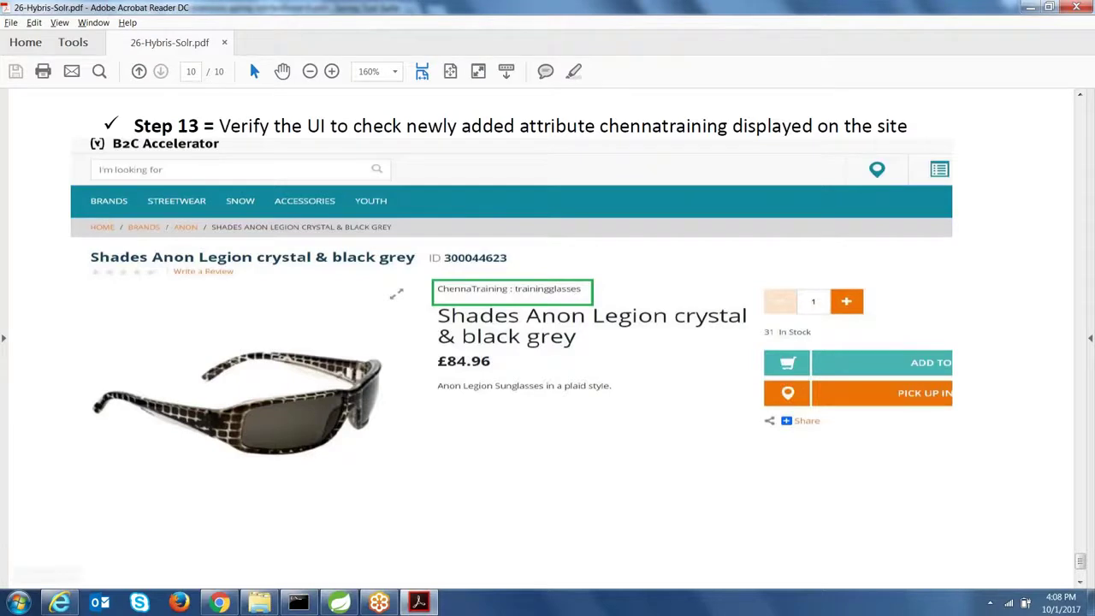
{"action": "left_click", "coordinate": [220, 602]}
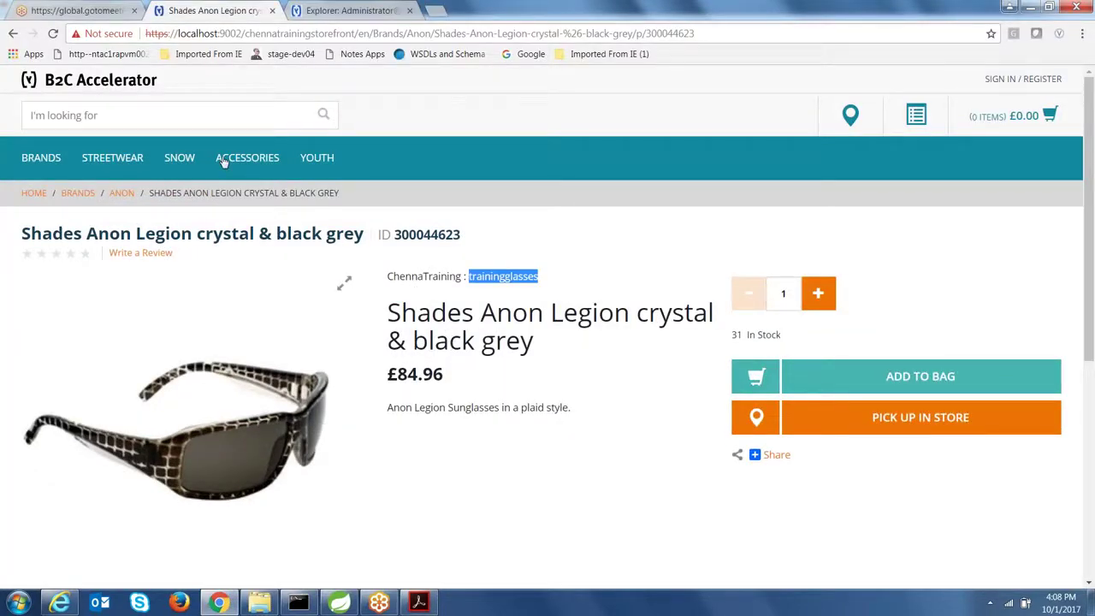
{"action": "left_click", "coordinate": [218, 116]}
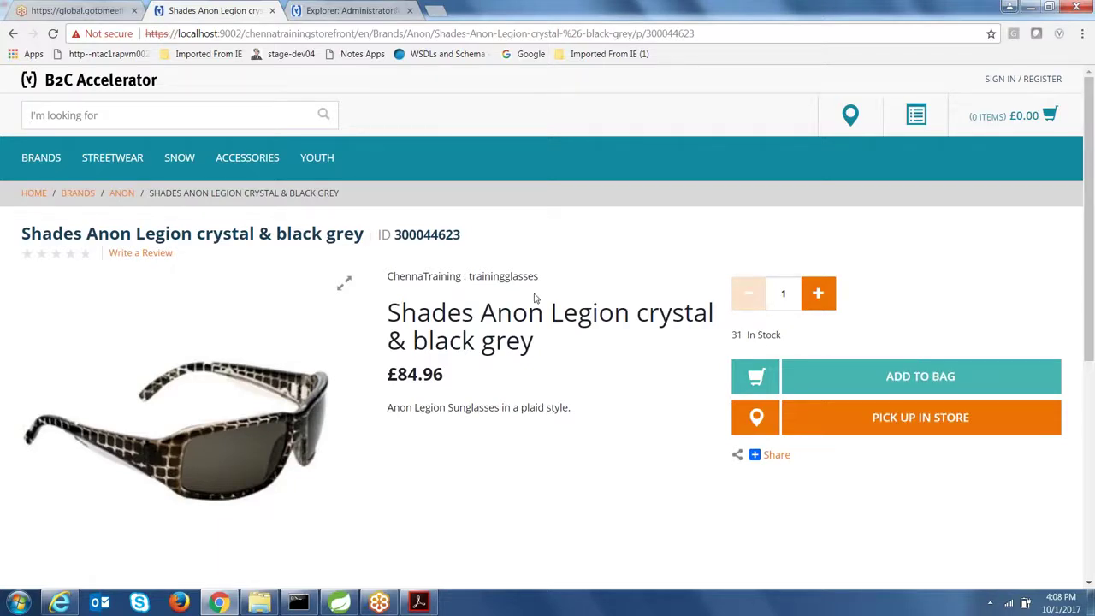
Review Steps 2 to 7 in the PDF guide, from the attribute update and solr.impex to catalog synchronization and search criteria.
{"action": "left_click", "coordinate": [339, 602]}
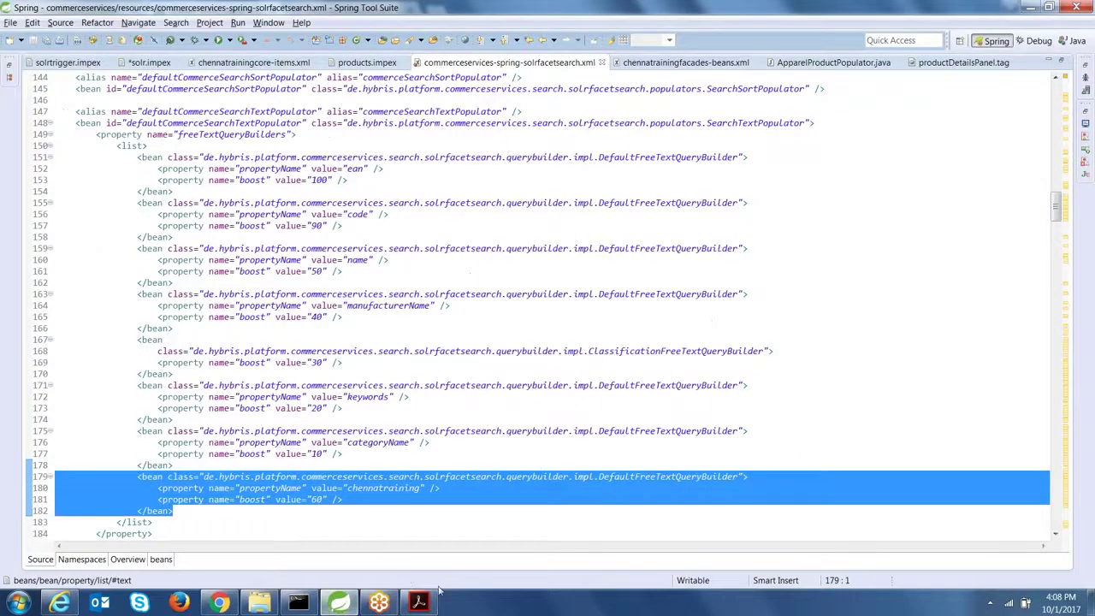
{"action": "left_click", "coordinate": [419, 602]}
{"action": "left_click_drag", "start_coordinate": [1079, 561], "coordinate": [1081, 338]}
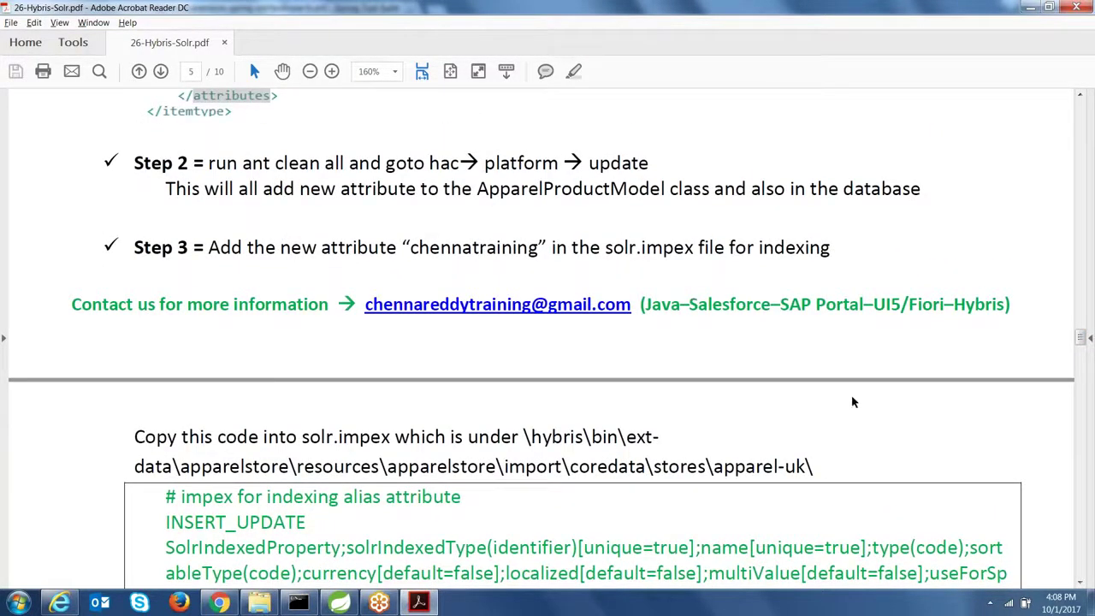
{"action": "left_click_drag", "start_coordinate": [1080, 339], "coordinate": [1082, 373]}
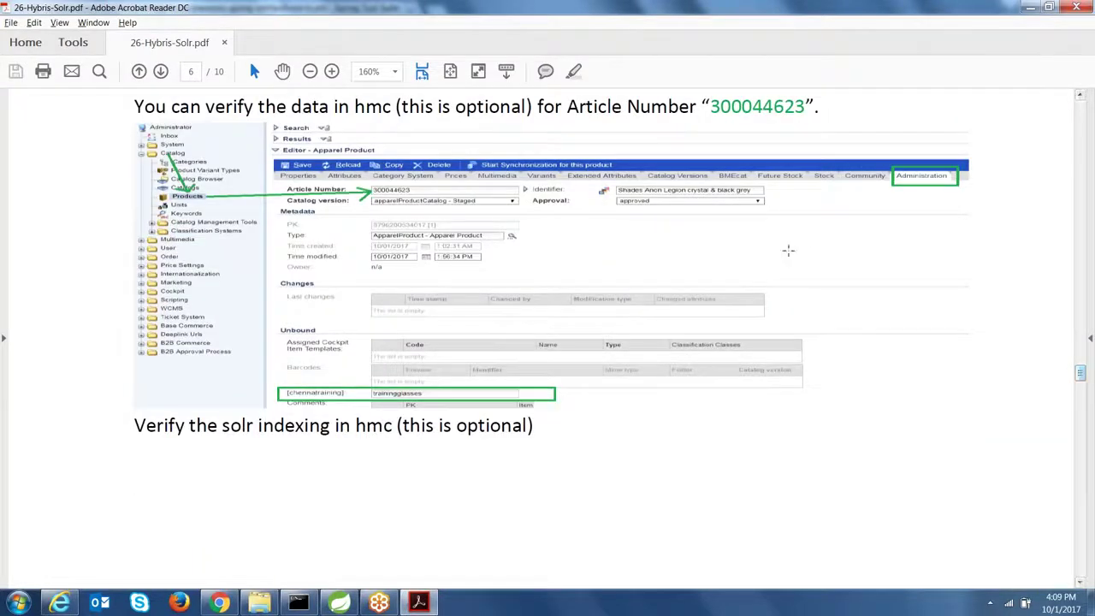
{"action": "left_click_drag", "start_coordinate": [1080, 375], "coordinate": [1089, 417]}
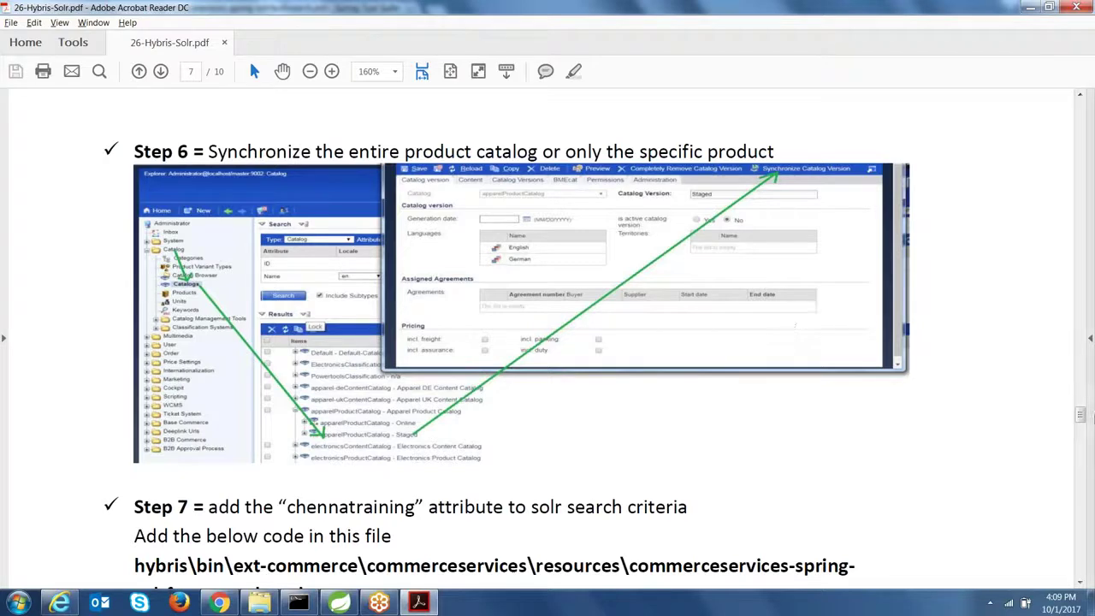
{"action": "left_click_drag", "start_coordinate": [1081, 411], "coordinate": [1079, 429]}
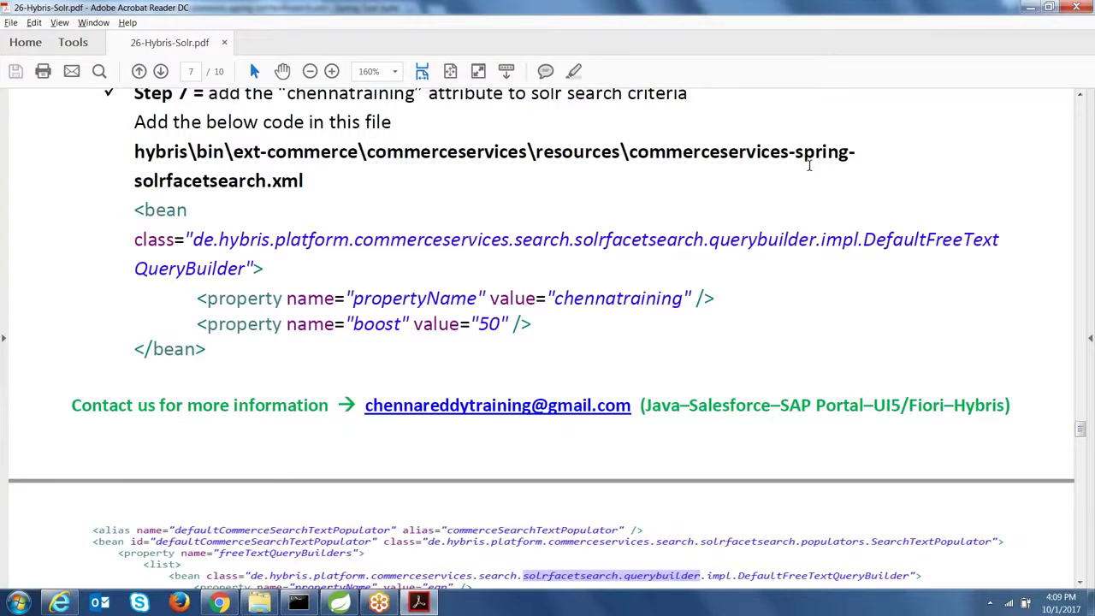
Review the ApparelProductPopulator, productDetailsPanel.tag and indexing job instructions in the PDF guide through Step 10, highlighting the populator's name.
{"action": "left_click_drag", "start_coordinate": [1080, 429], "coordinate": [1079, 473]}
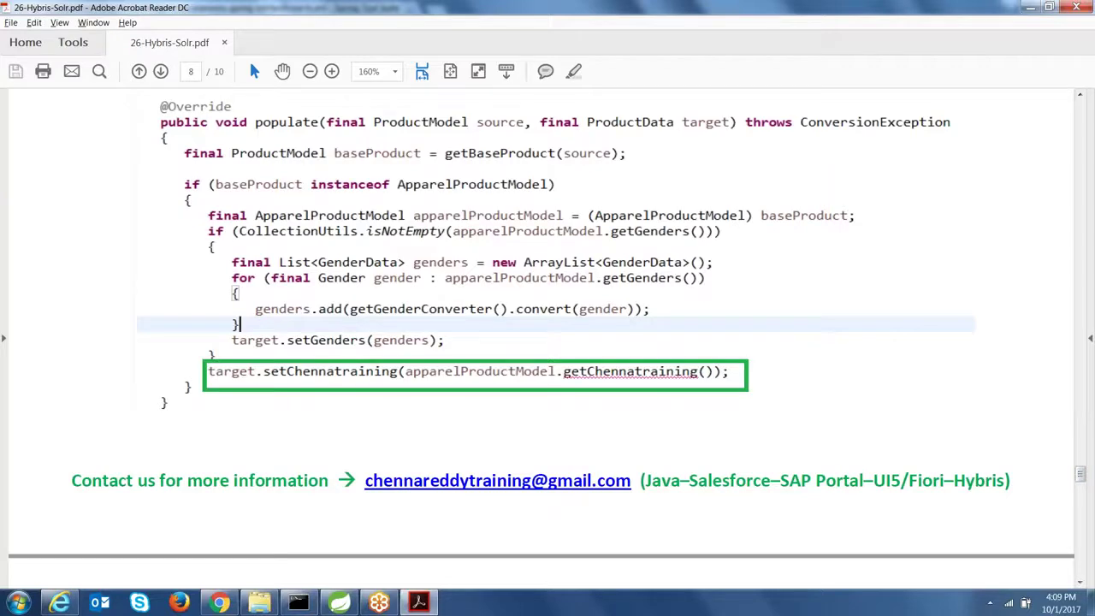
{"action": "left_click_drag", "start_coordinate": [1080, 479], "coordinate": [1080, 467]}
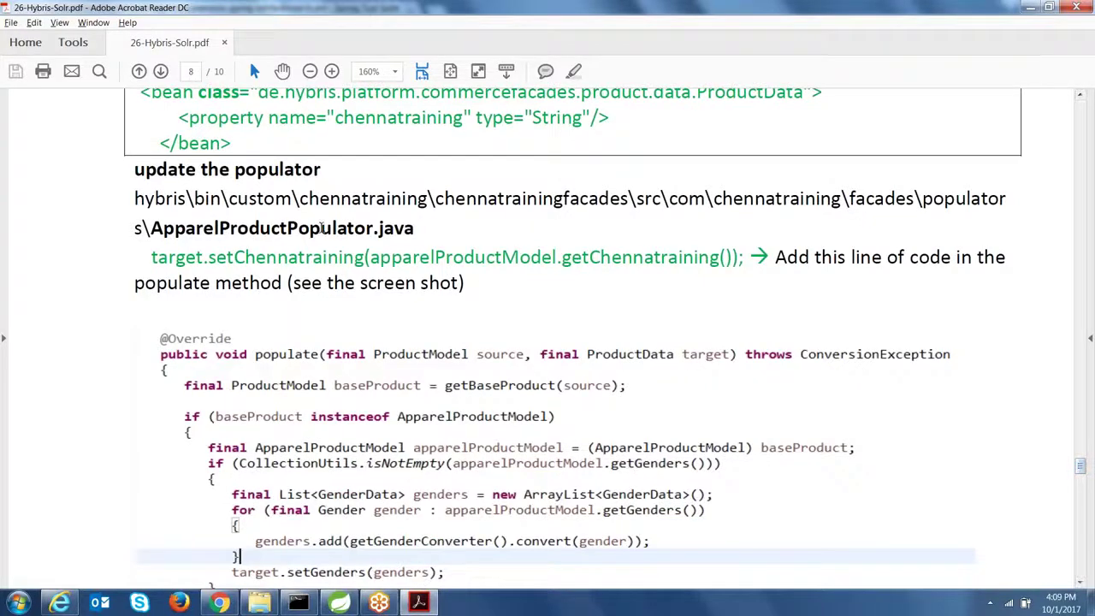
{"action": "double_click", "coordinate": [300, 229]}
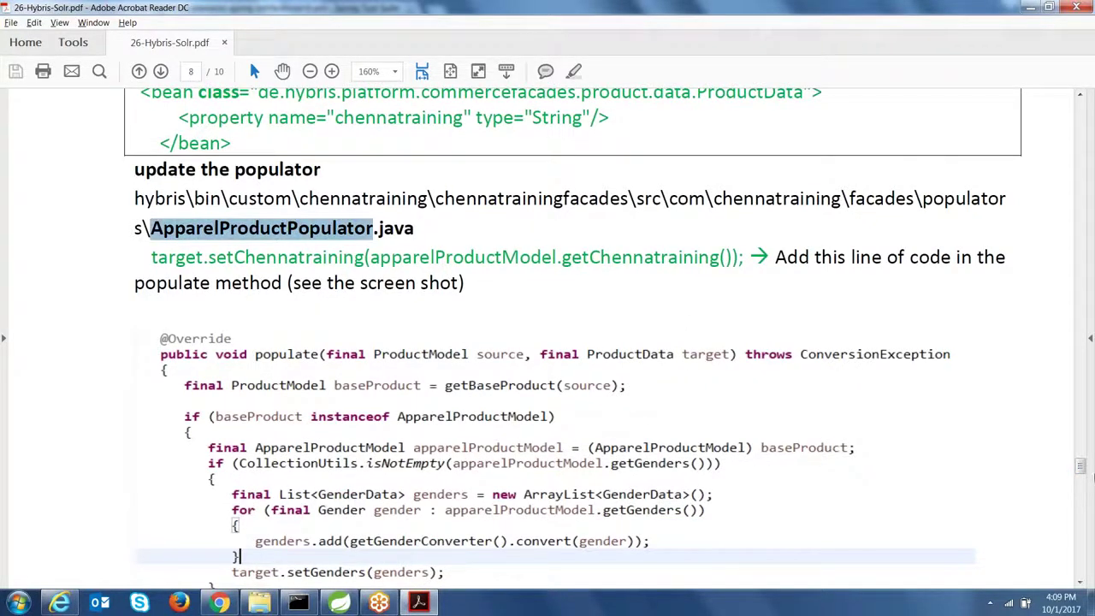
{"action": "left_click_drag", "start_coordinate": [1080, 466], "coordinate": [1081, 491]}
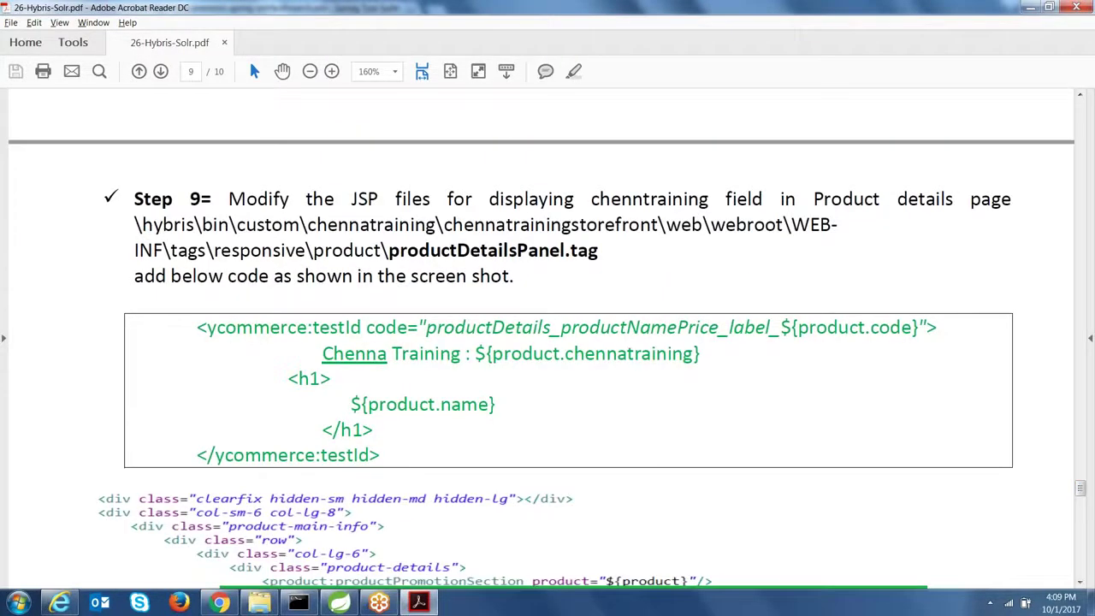
{"action": "left_click_drag", "start_coordinate": [1076, 489], "coordinate": [1080, 510]}
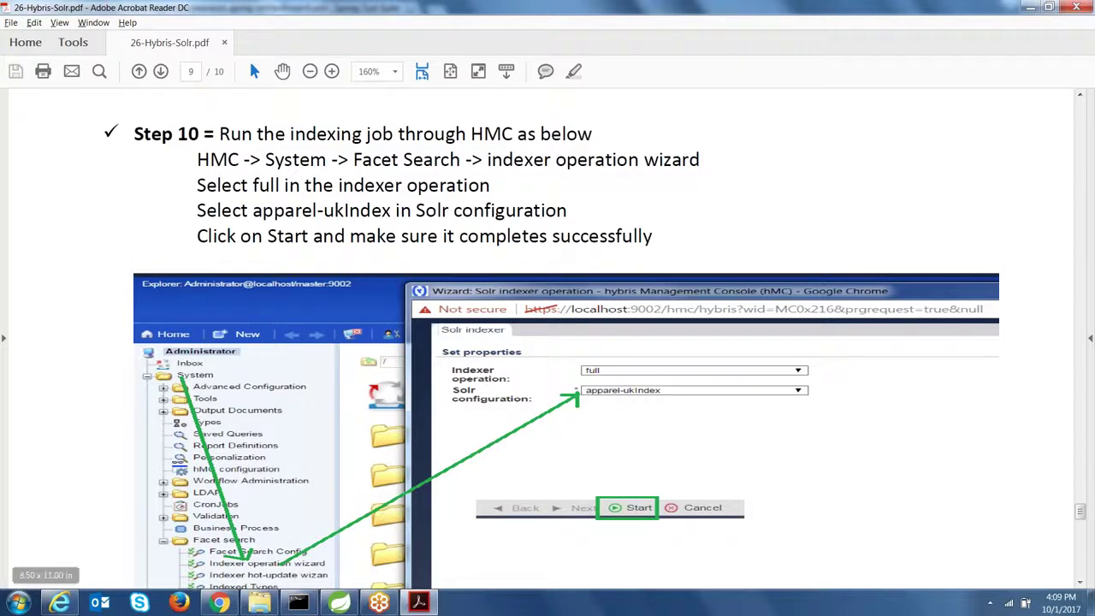
Enter "training" in the storefront search to see its suggestions, and compare them with the auto suggestion example after Step 12 in the PDF.
{"action": "key", "text": "alt+Tab"}
{"action": "type", "text": "training"}
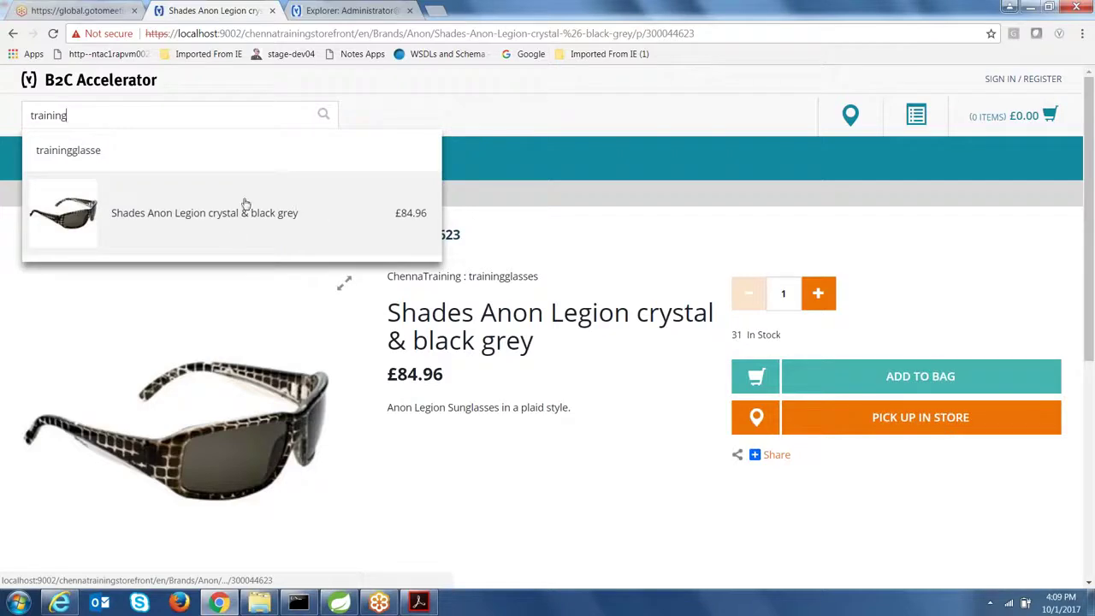
{"action": "left_click", "coordinate": [418, 602]}
{"action": "left_click_drag", "start_coordinate": [1081, 512], "coordinate": [1088, 534]}
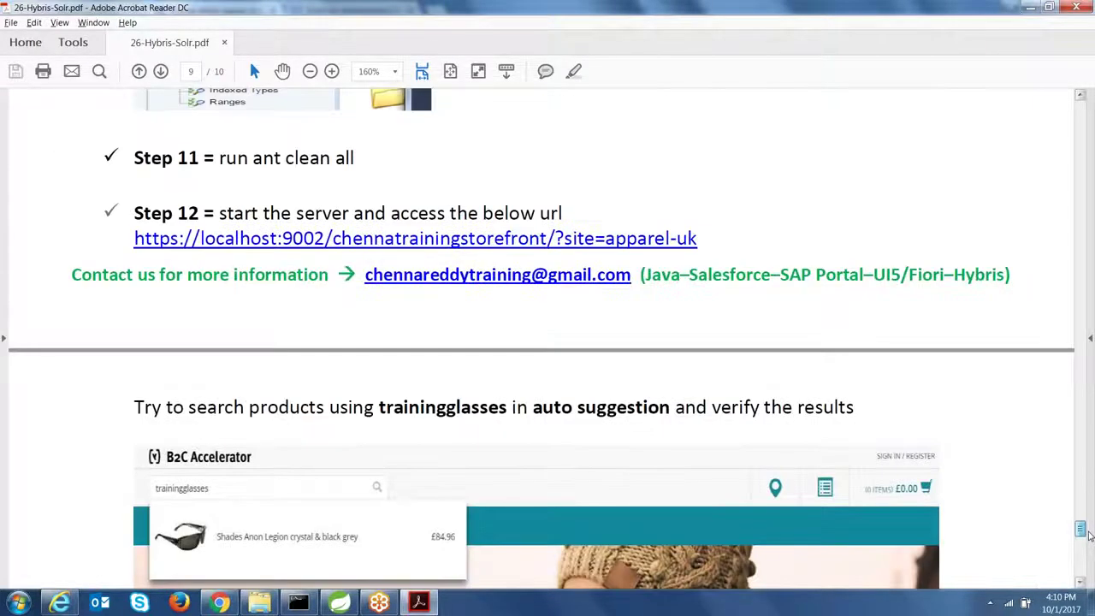